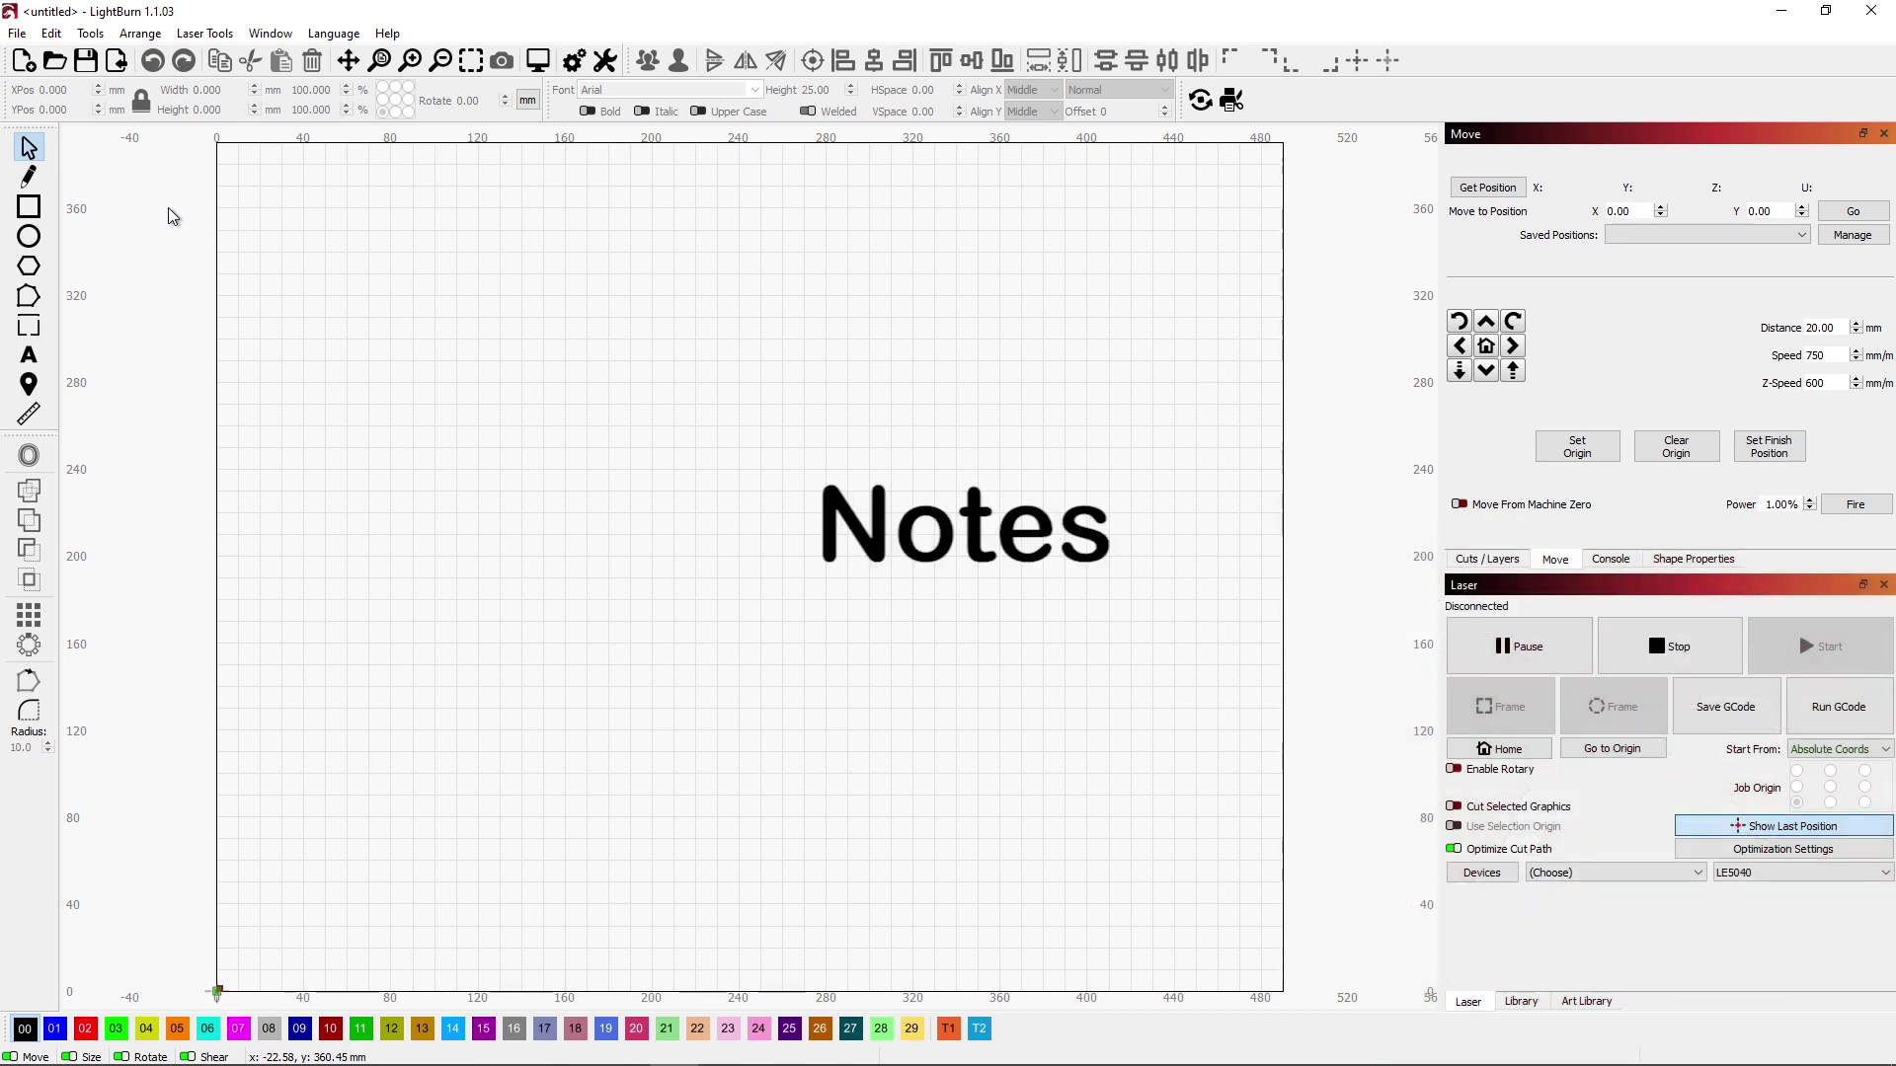
Step: Add the project note 'Whatever you want. Rember to do this when you start the project.' and set it to show on file open
click(22, 35)
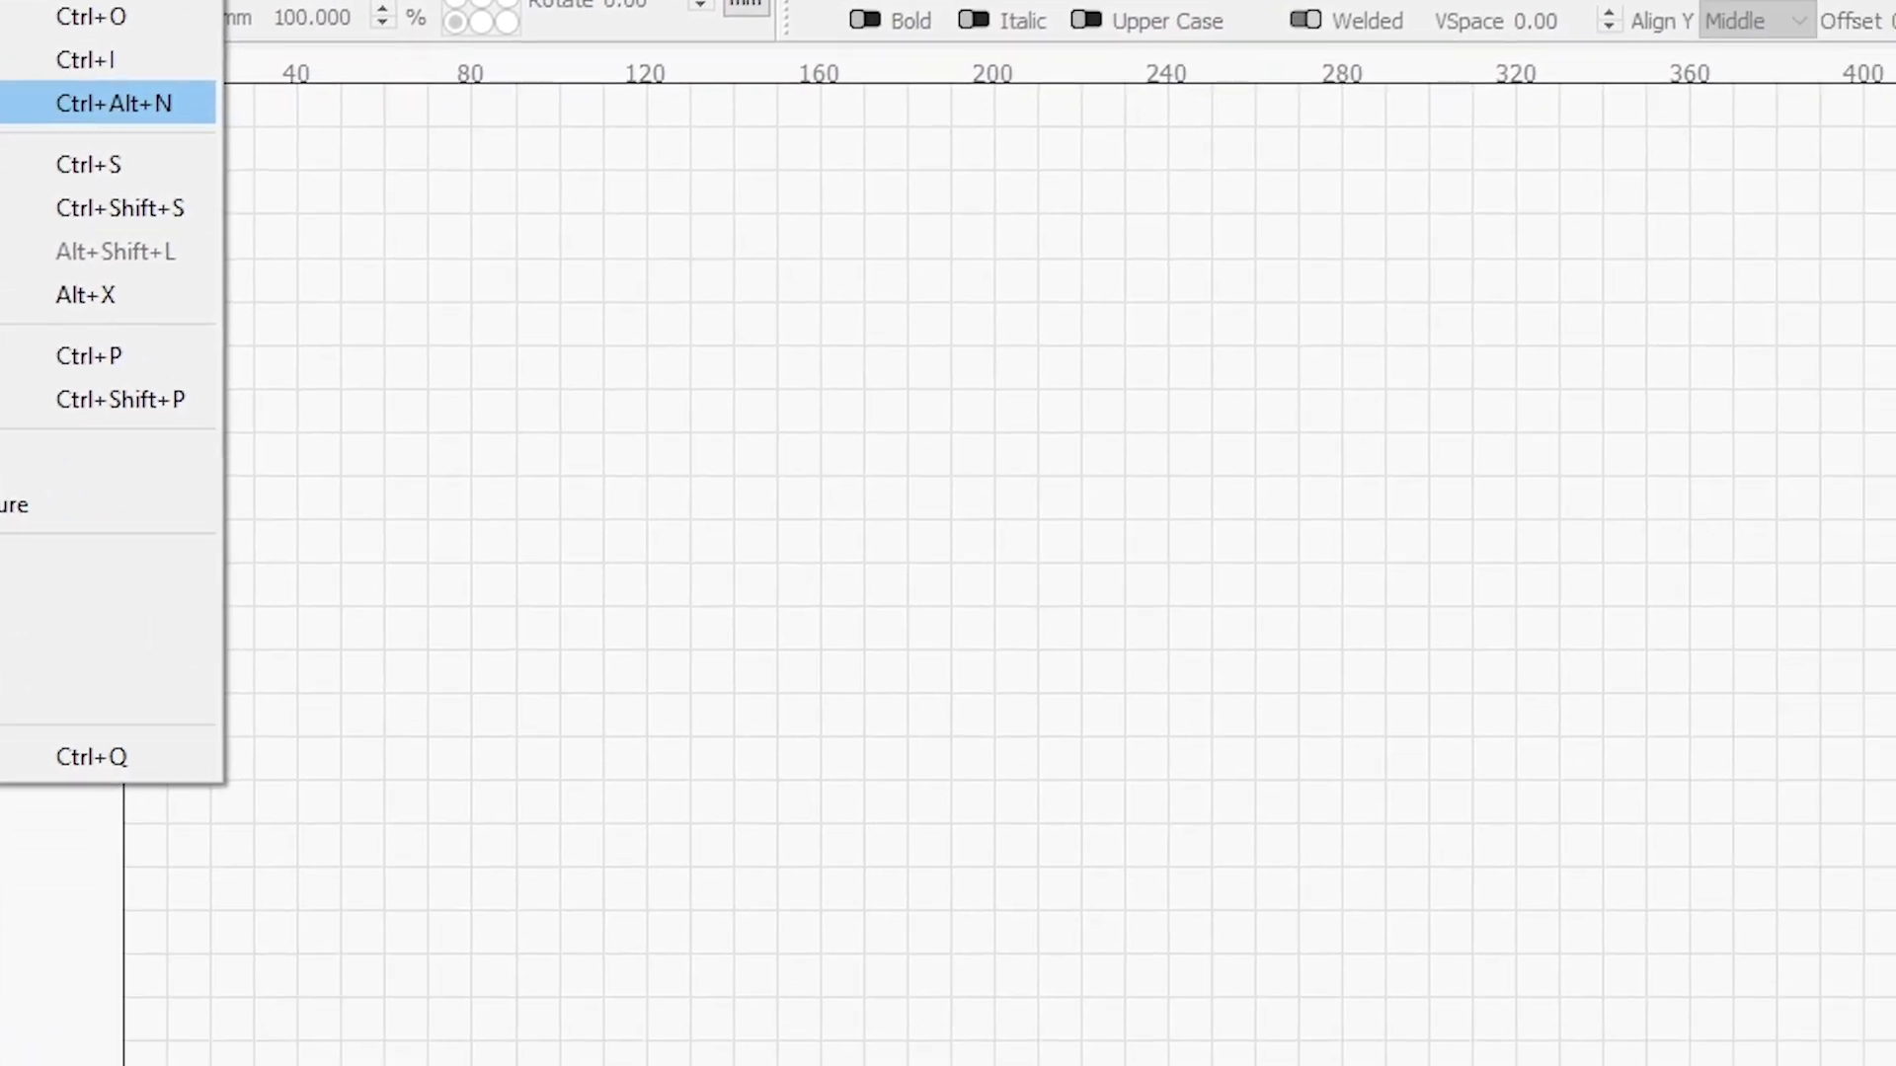
click(196, 312)
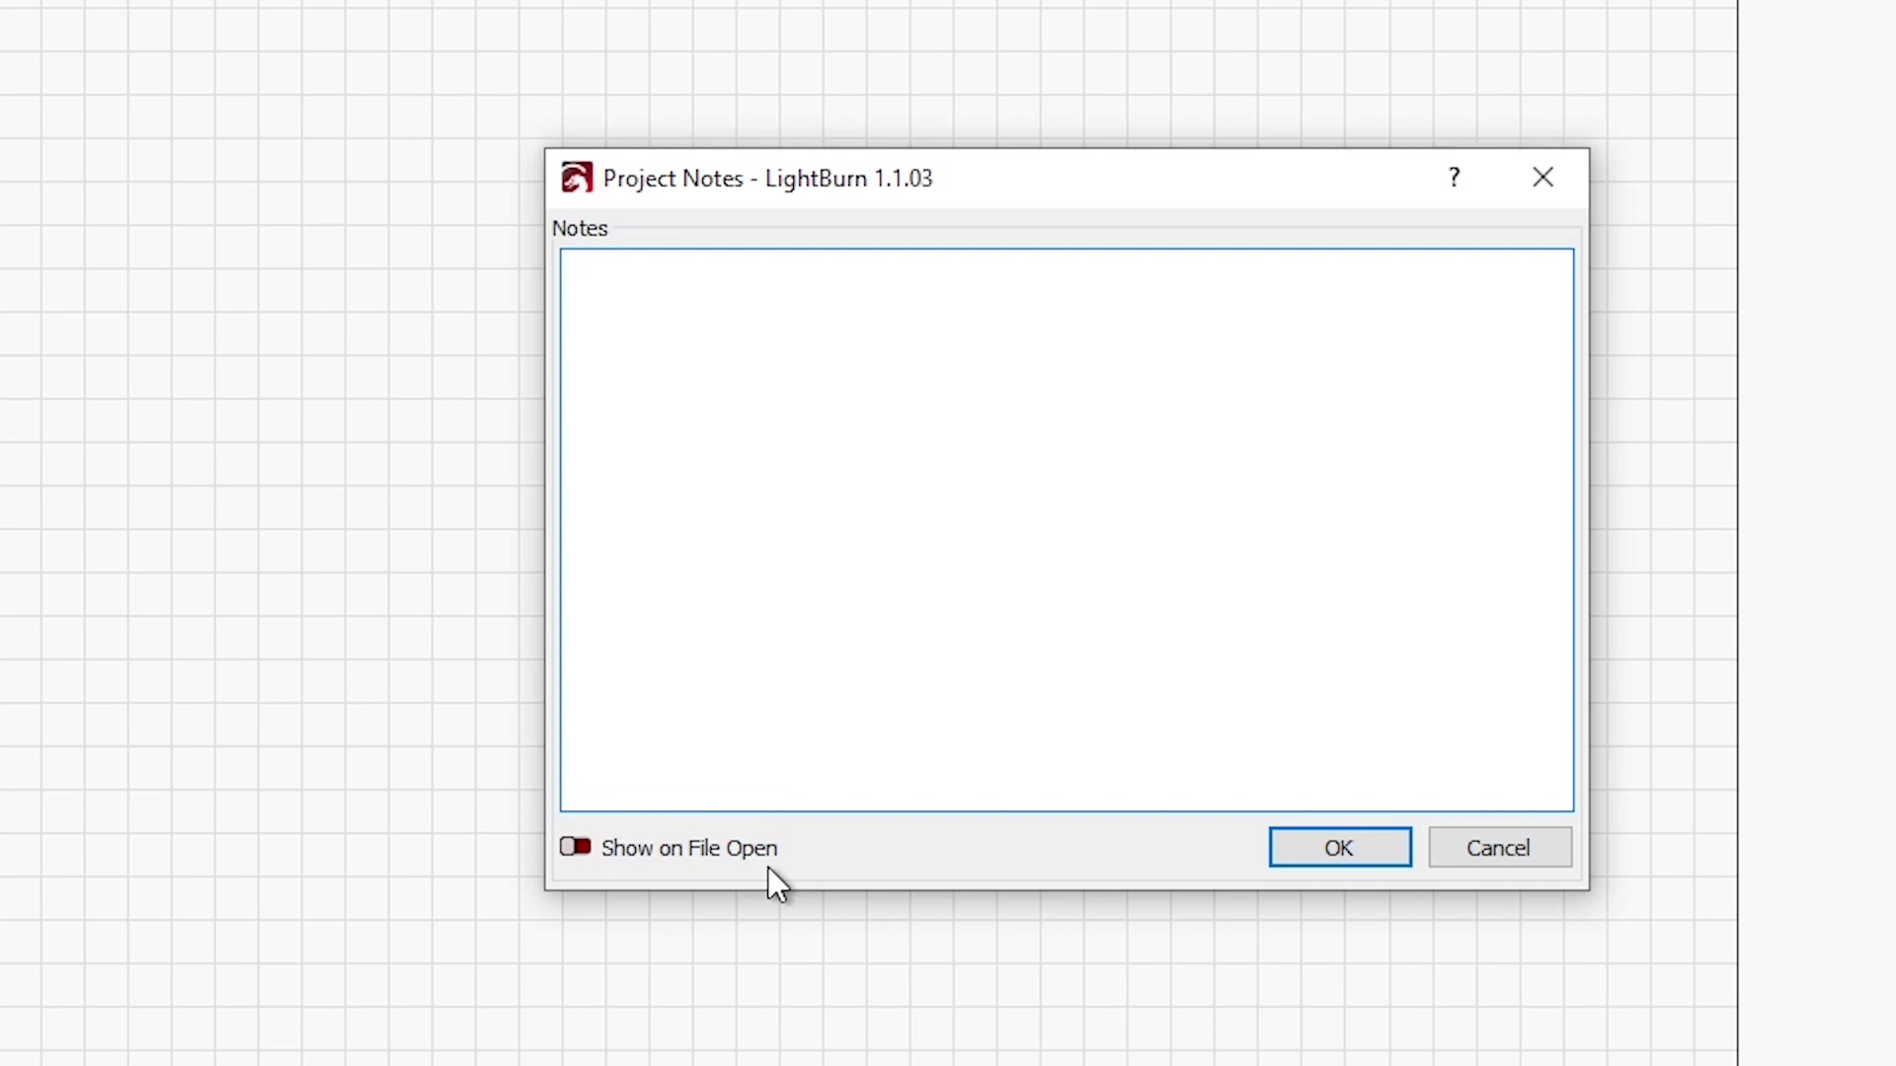
text(Whatever you )
text(want.  Rember to)
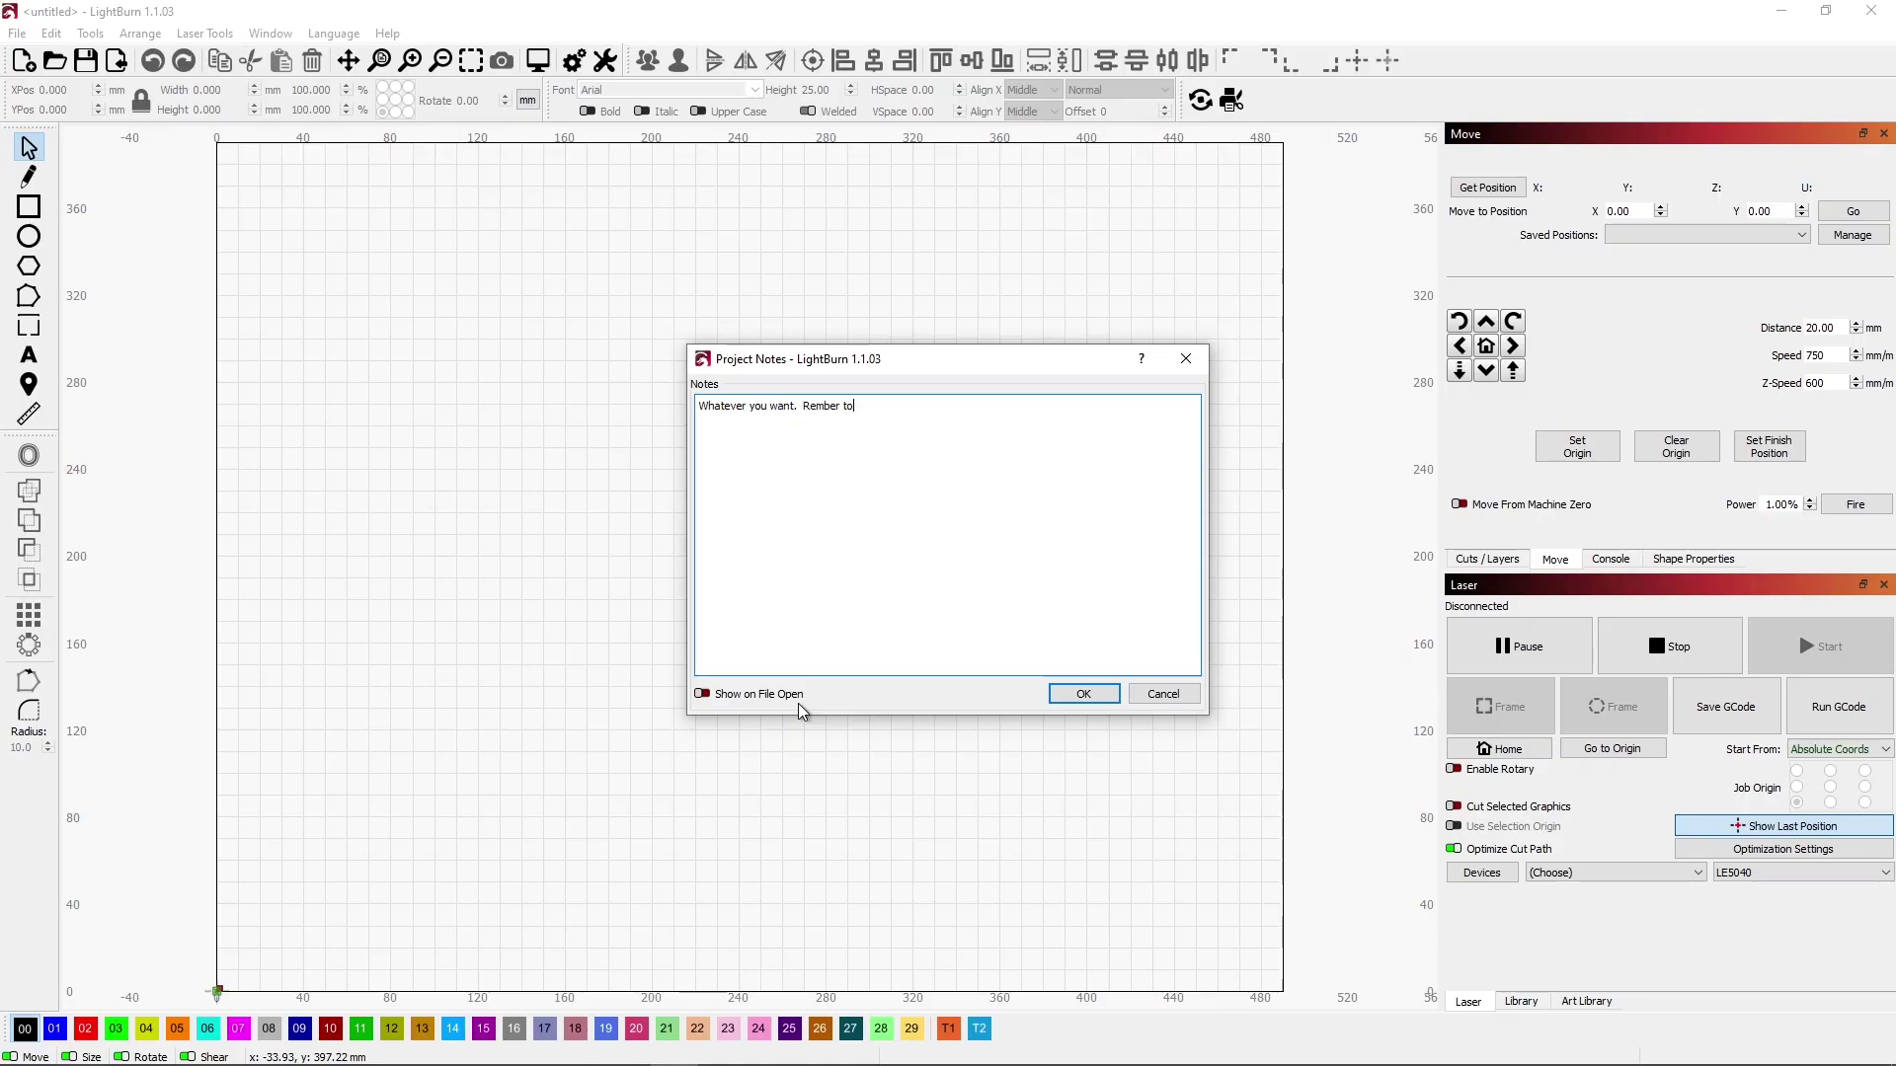
text( do this when you start the project.)
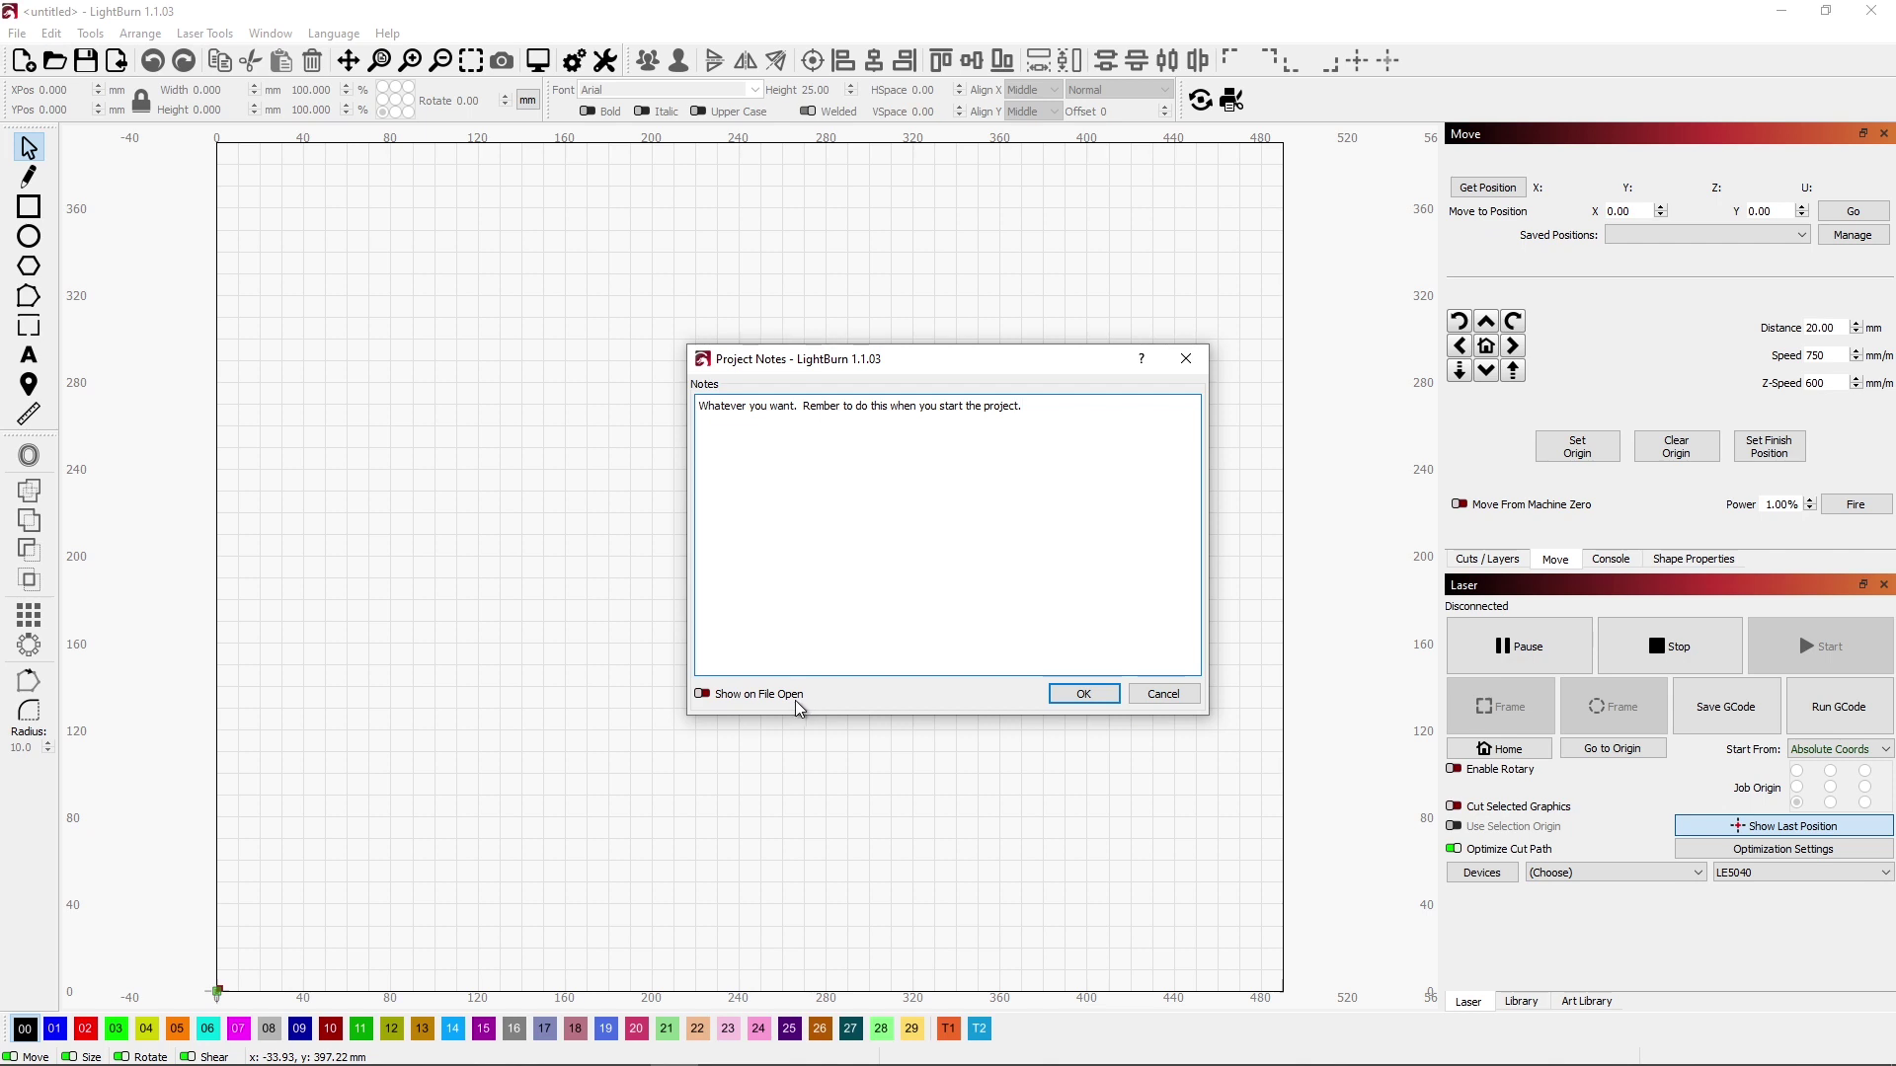
click(703, 695)
click(1082, 695)
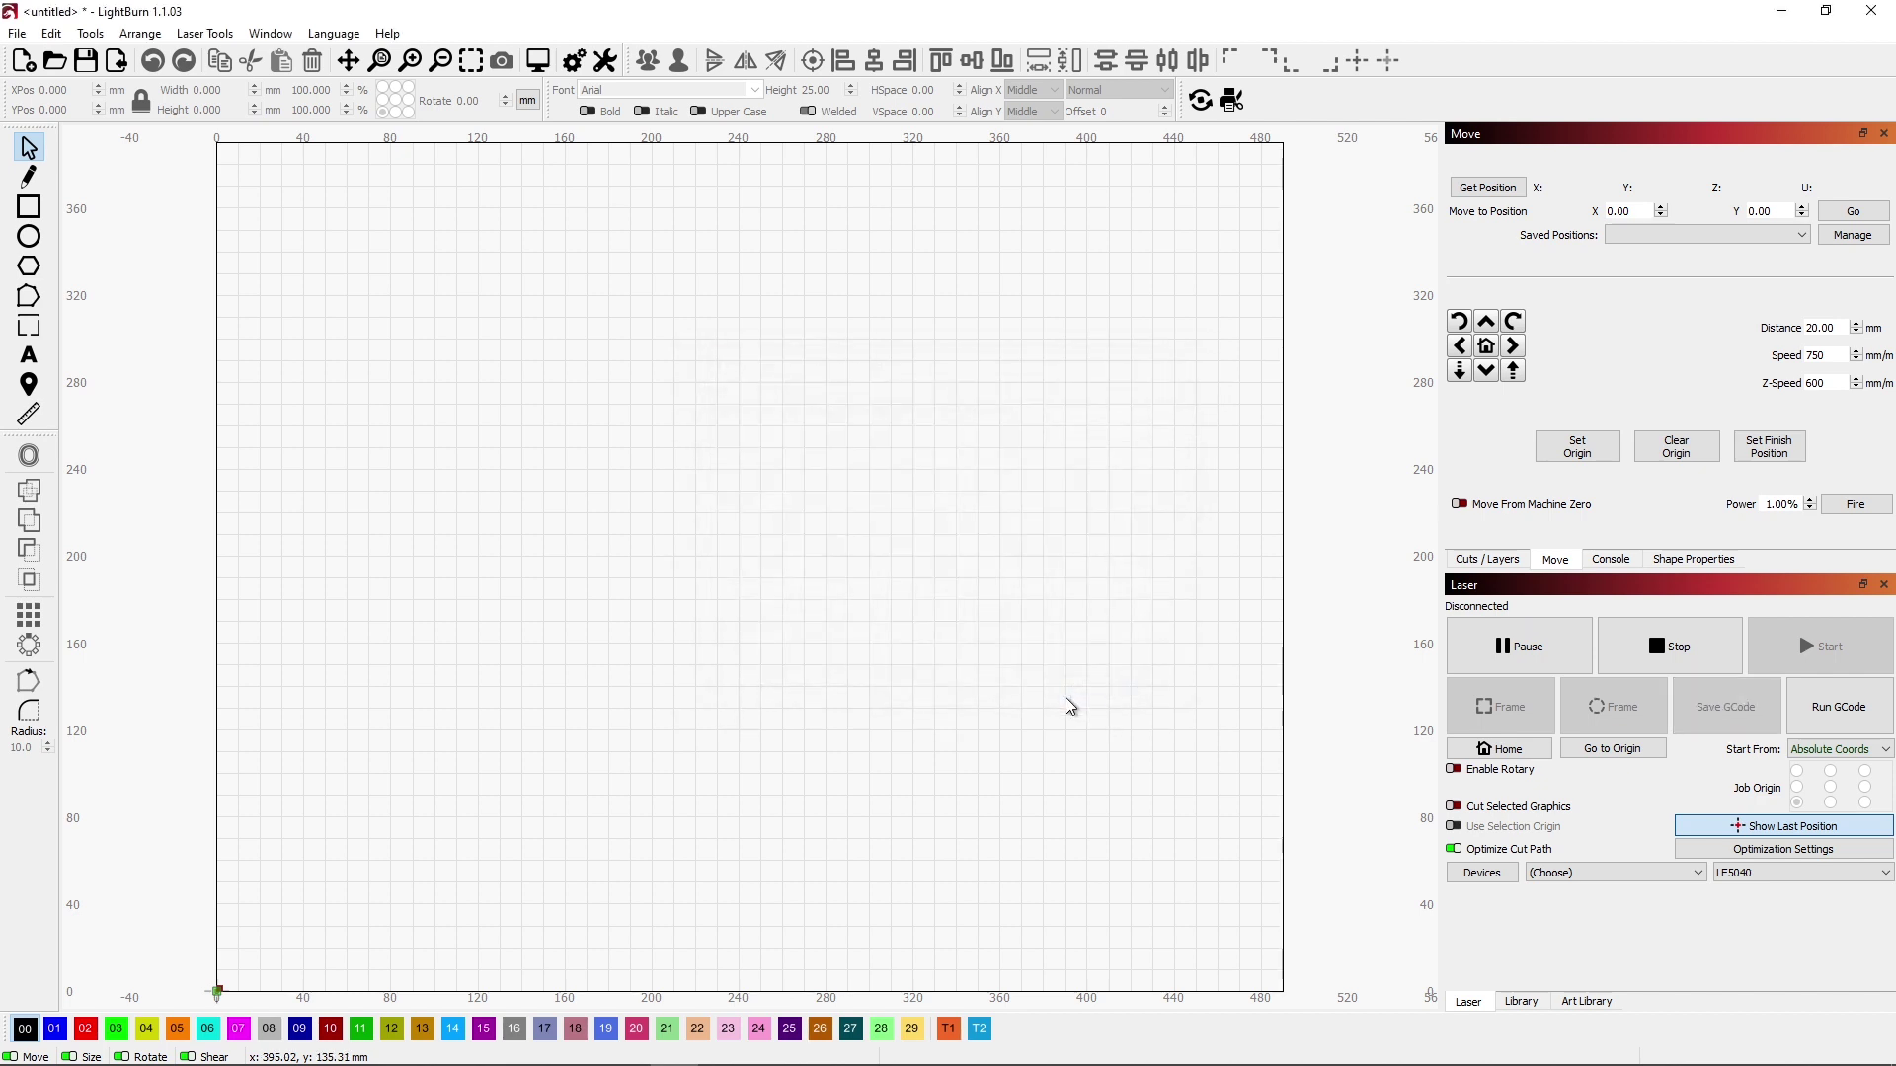
Step: Draw a circle in the lower-left, save the project as TestTest, and start a new project
click(29, 236)
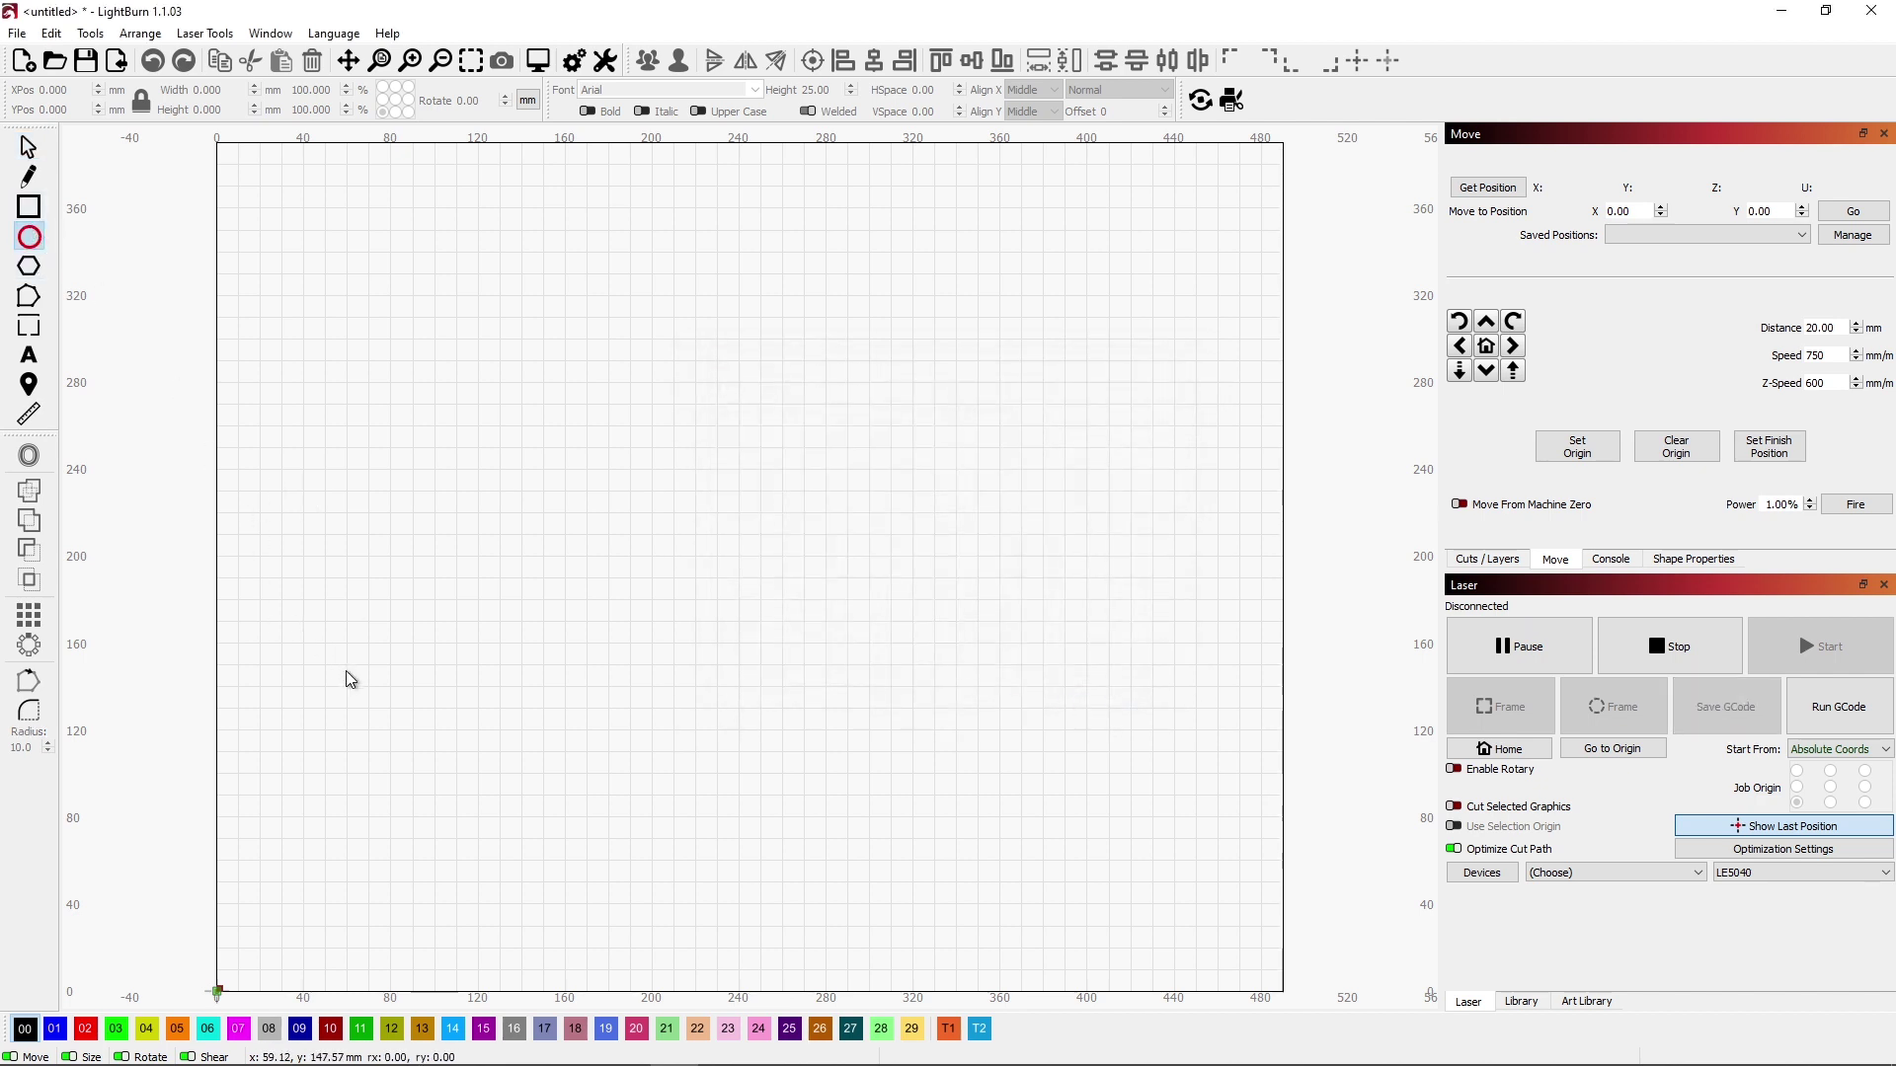
drag(346, 672, 578, 914)
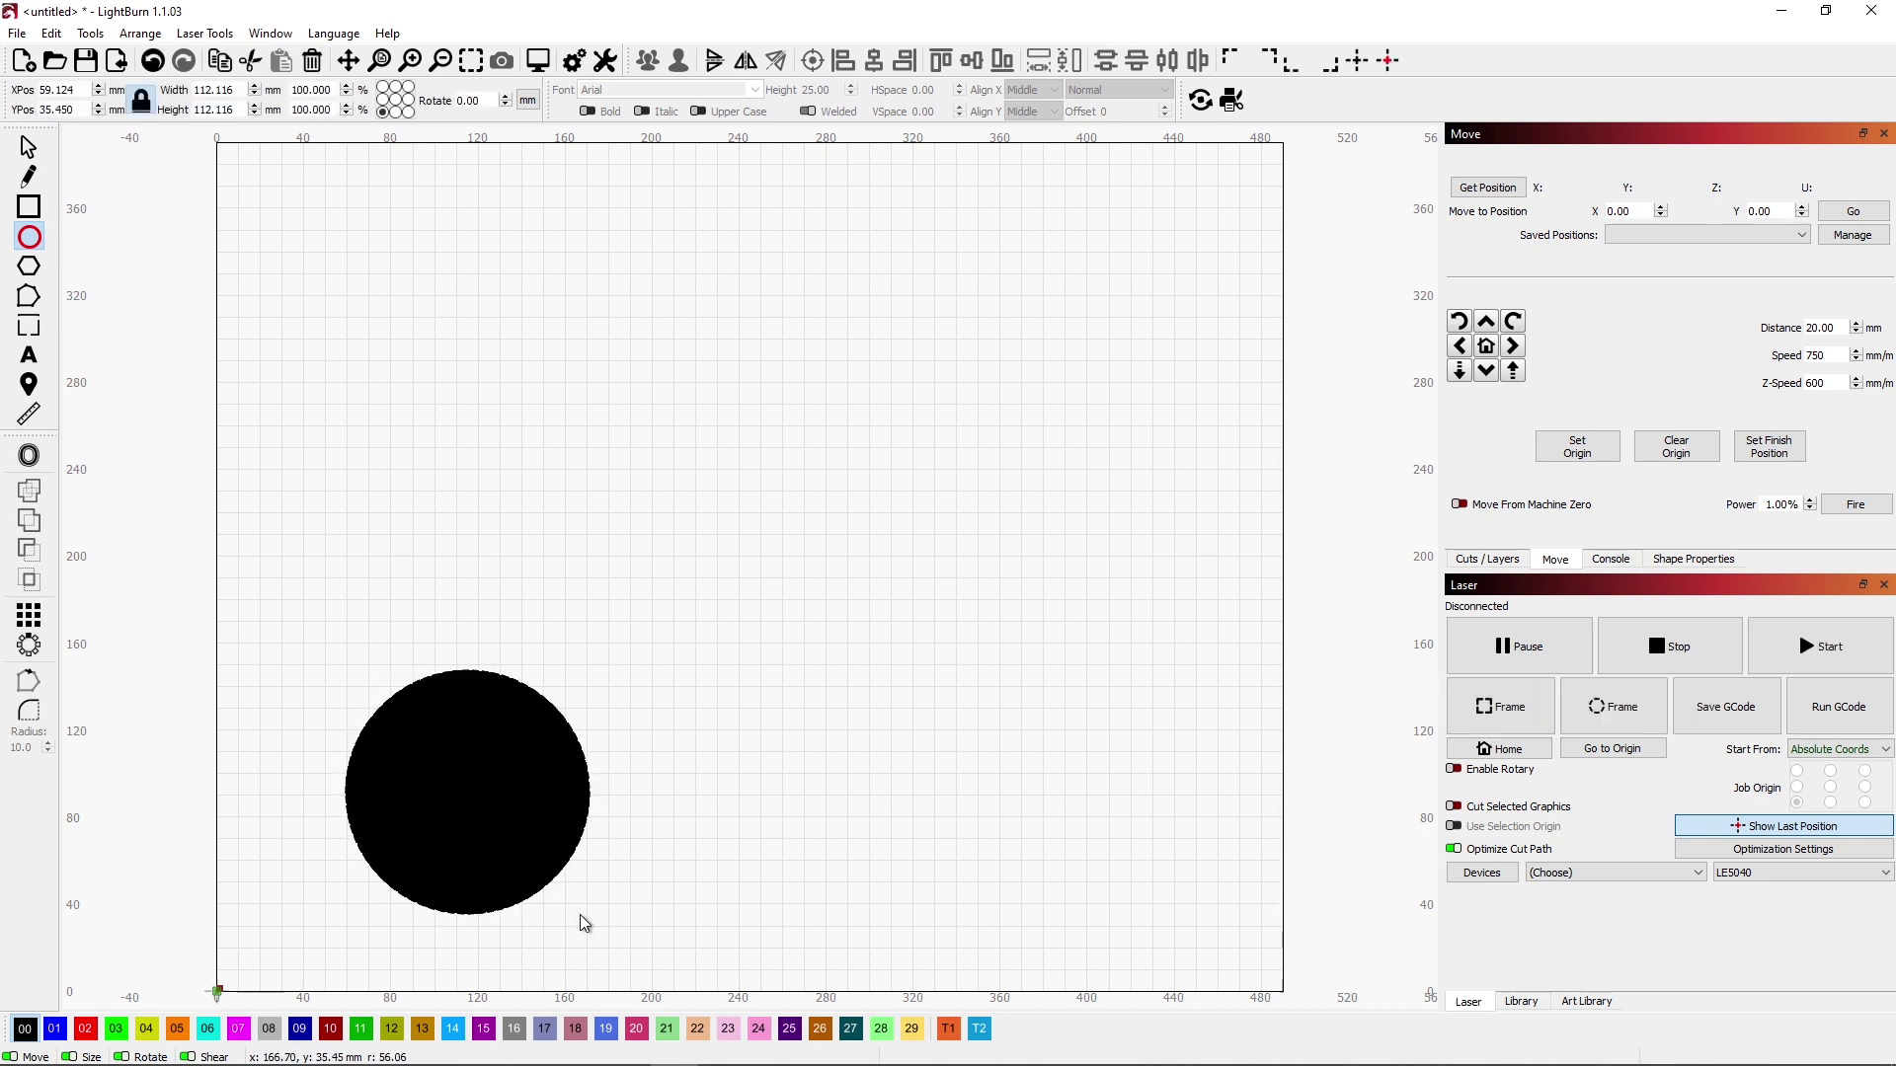
click(22, 42)
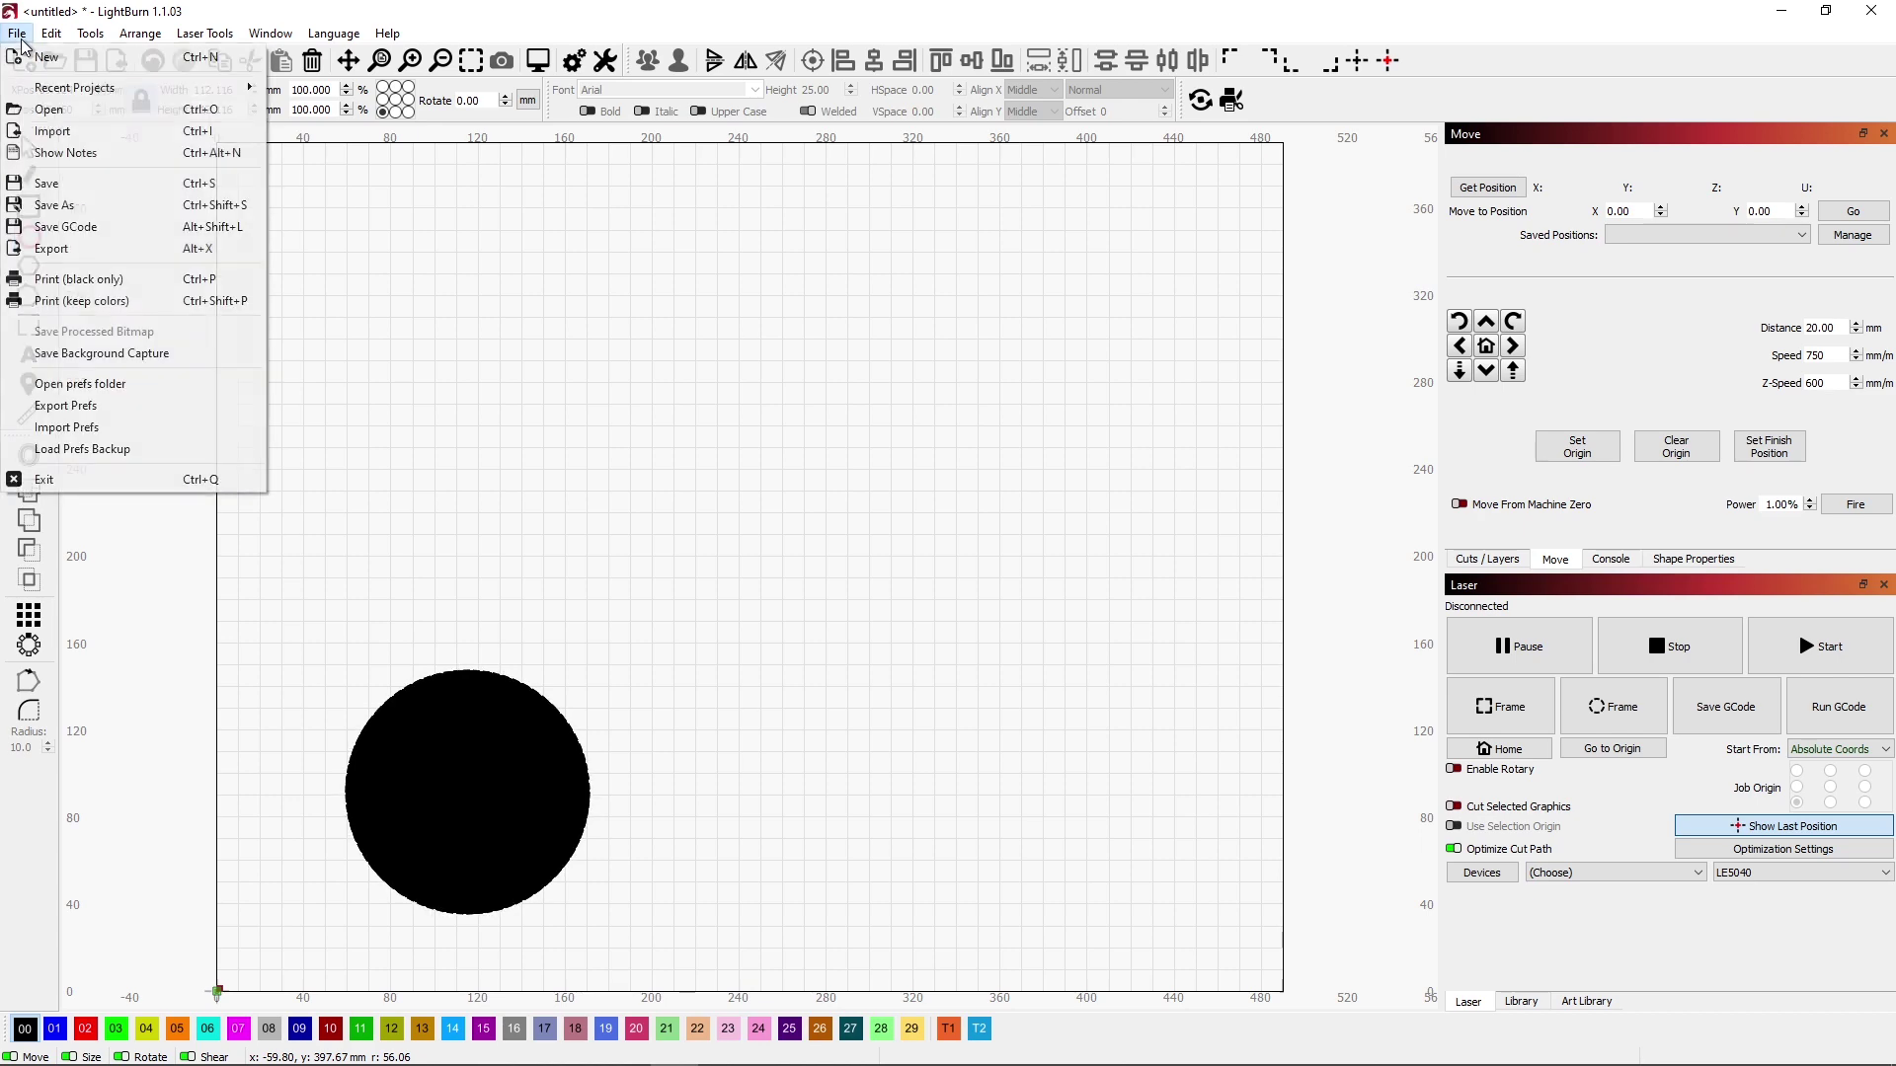
click(47, 183)
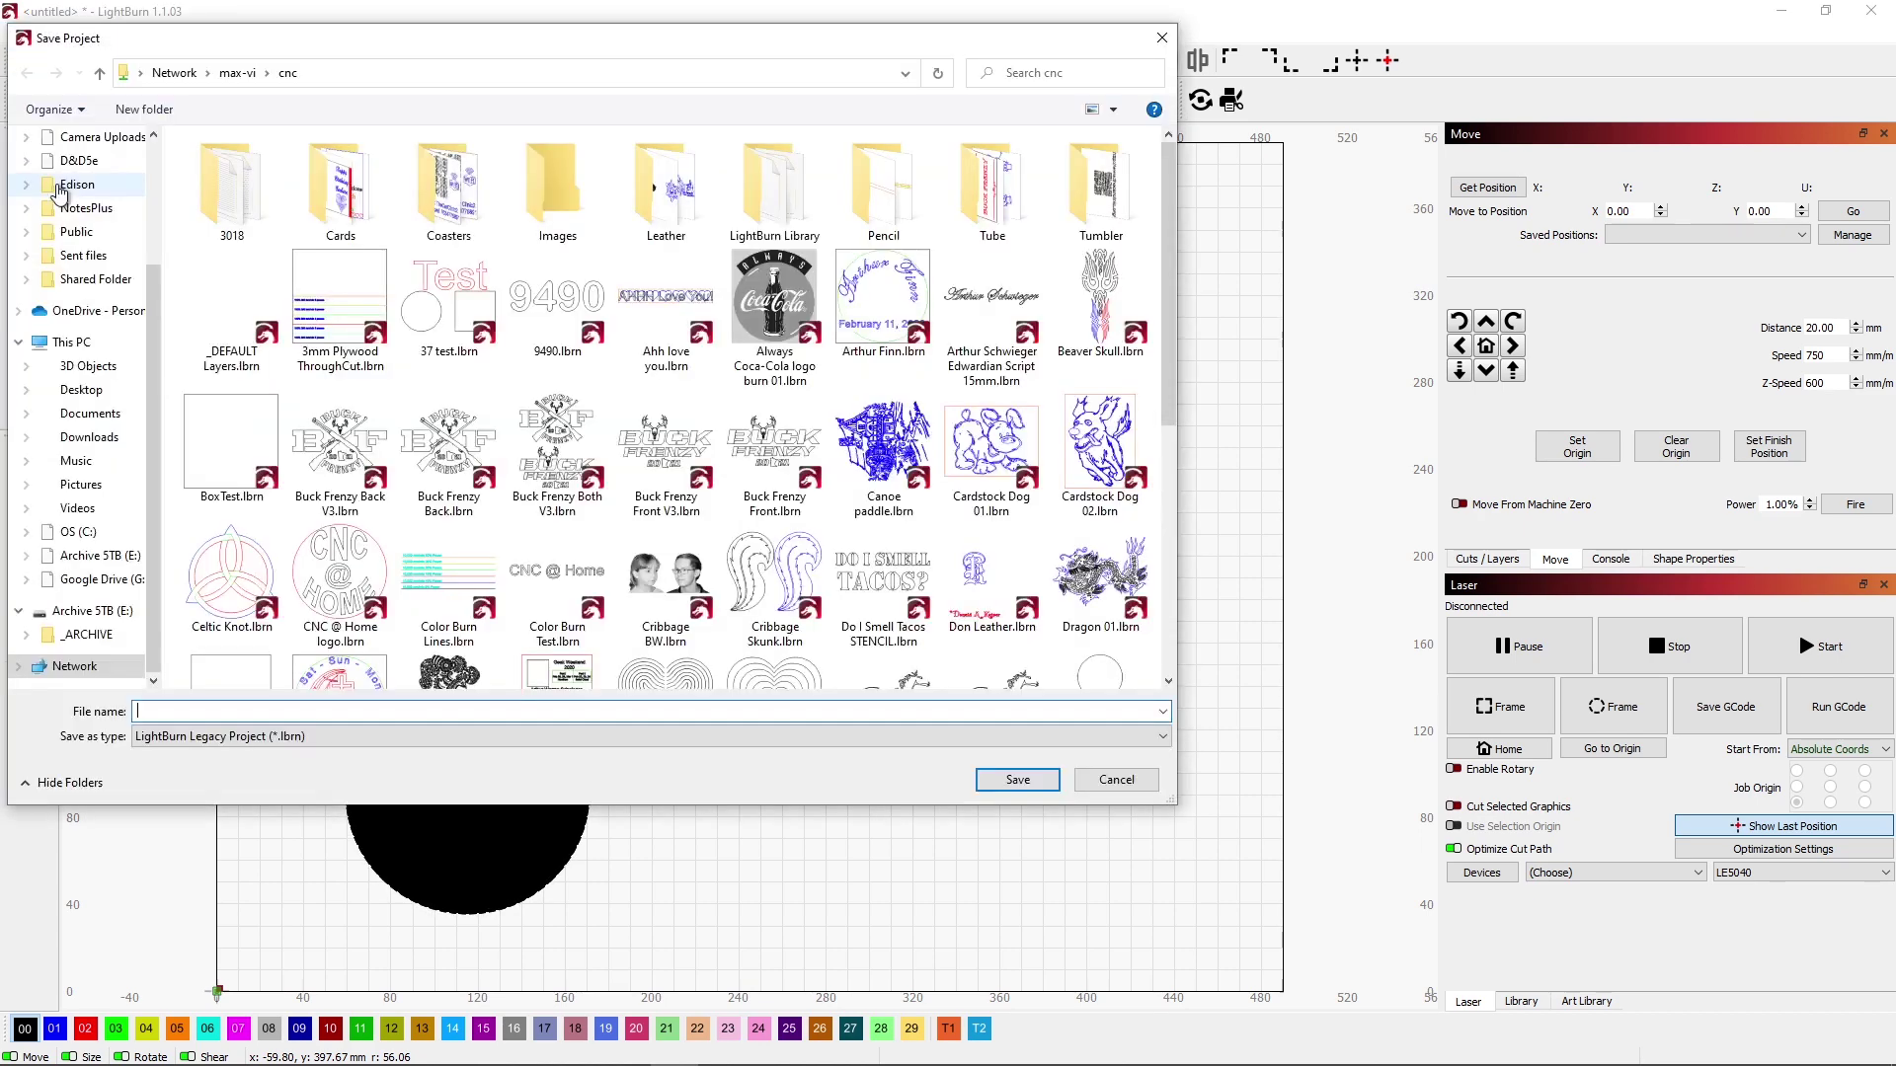
text(TestTest)
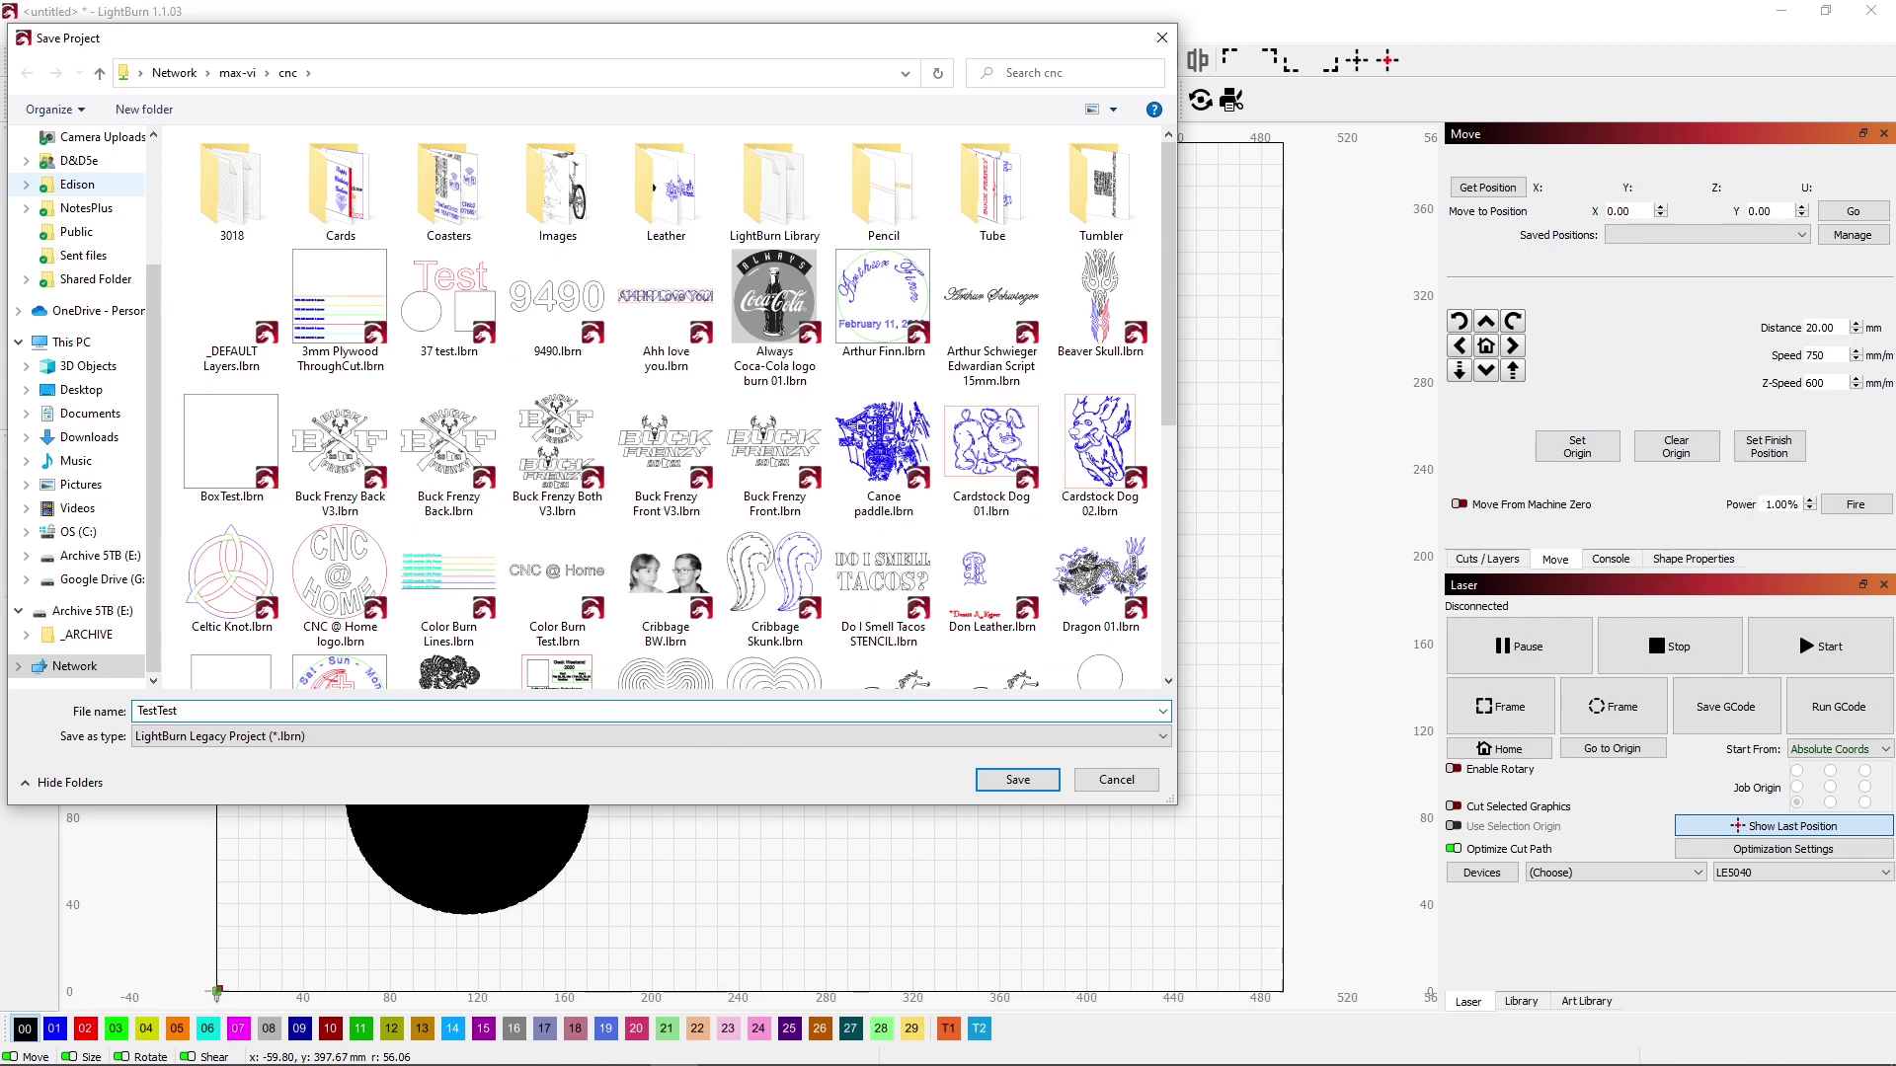
key(Return)
click(26, 62)
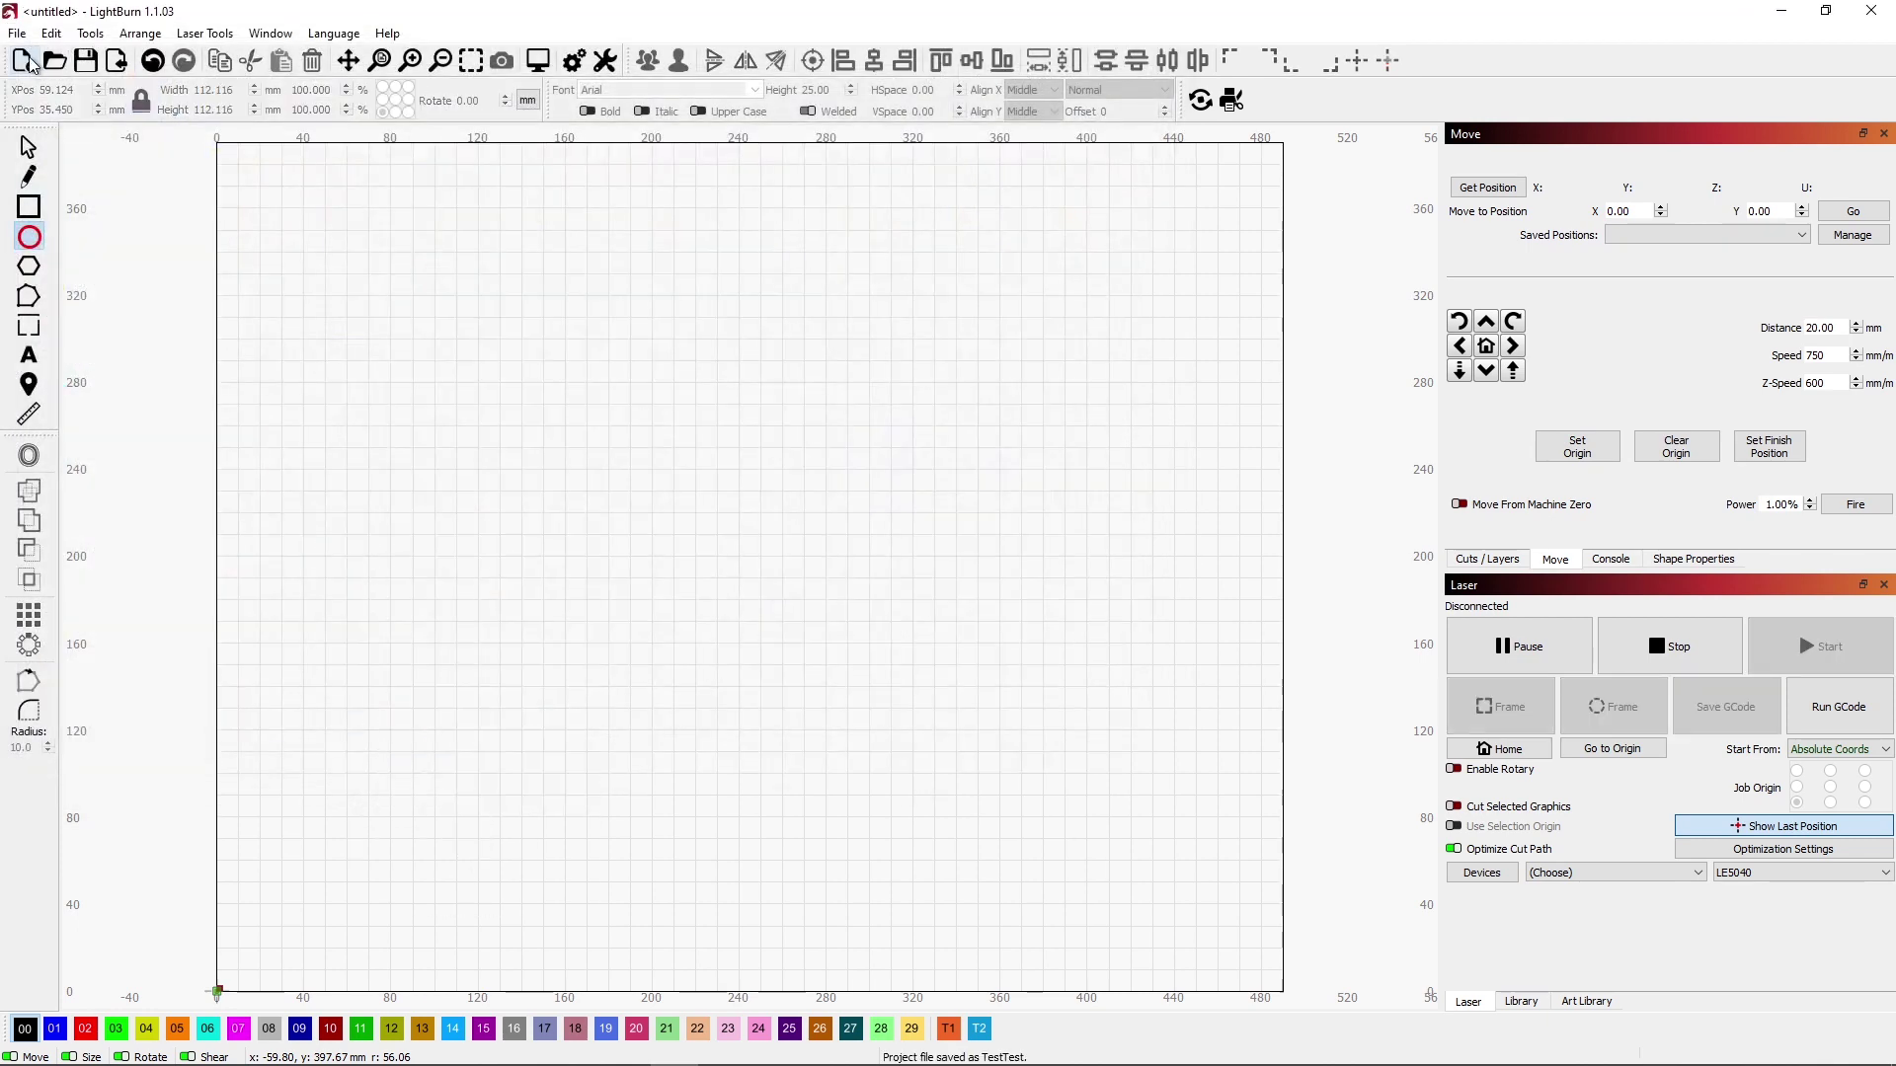
click(17, 34)
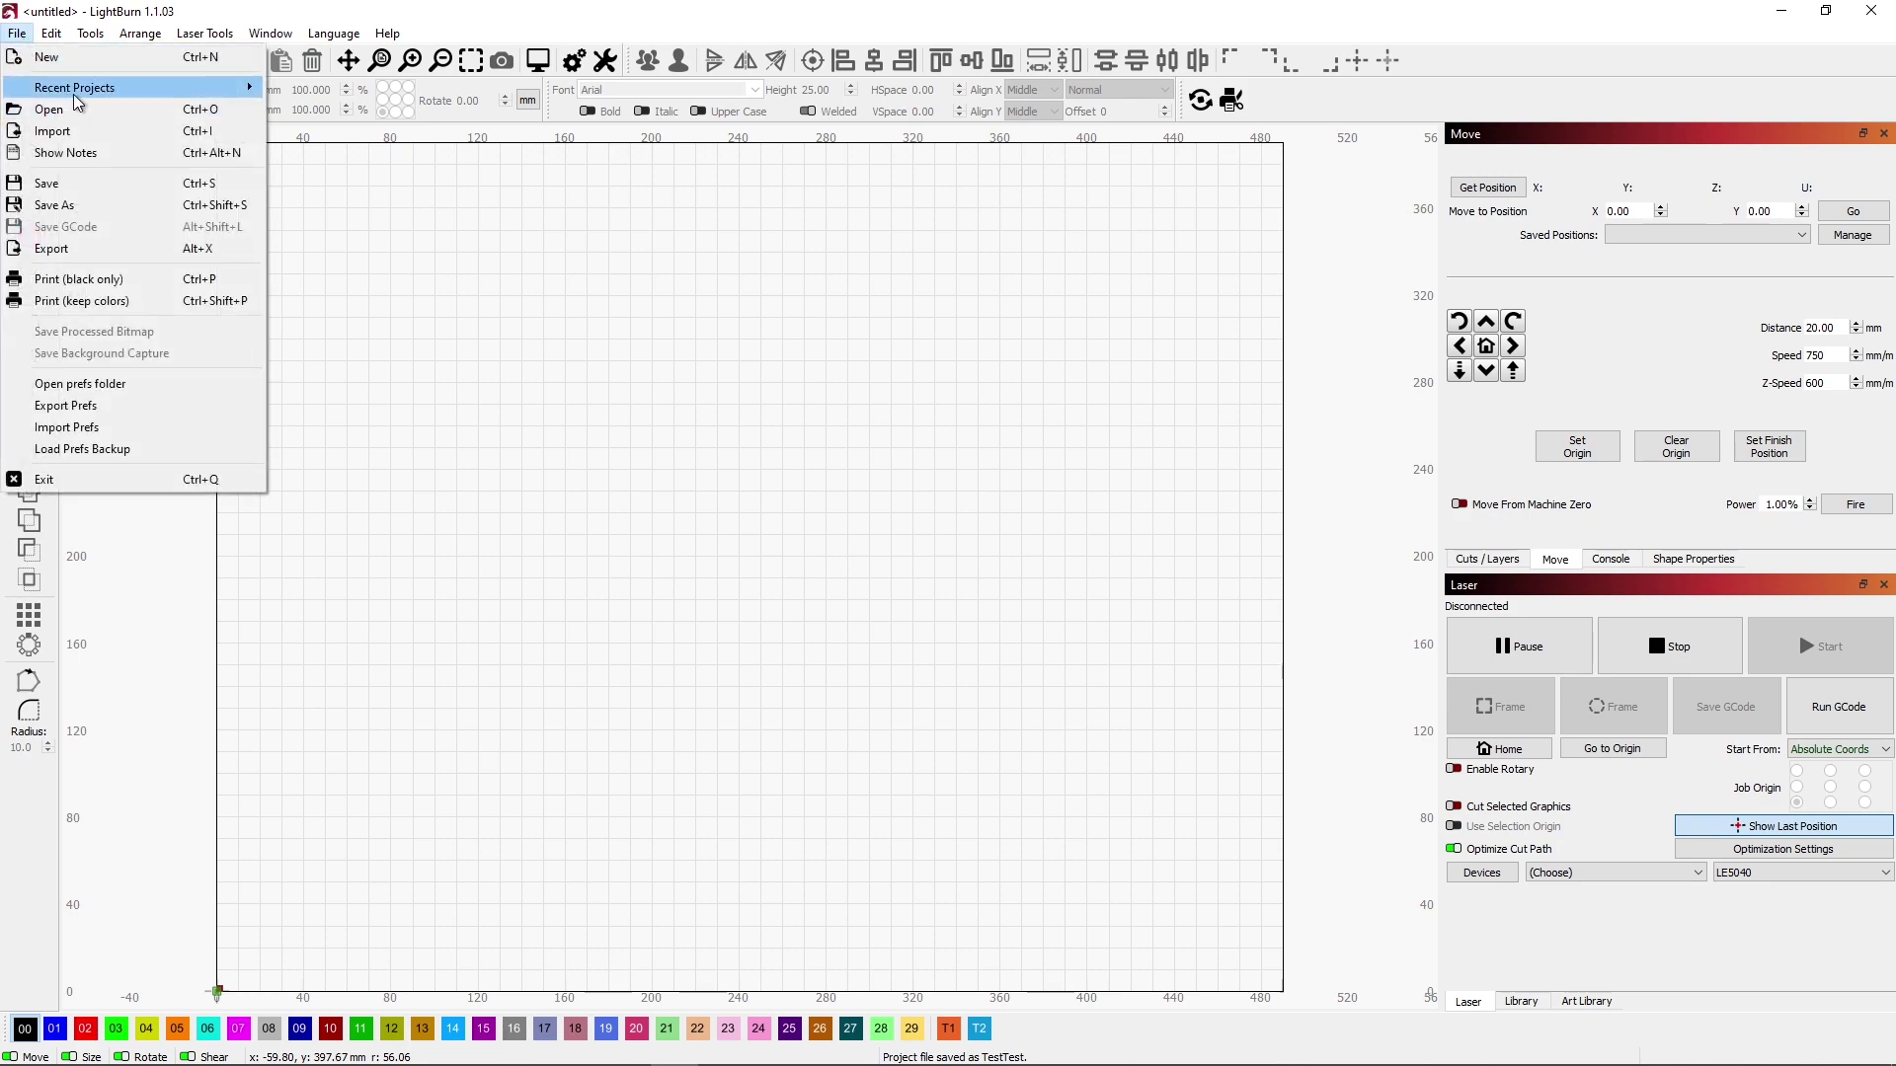
mouse_move(89, 88)
click(377, 93)
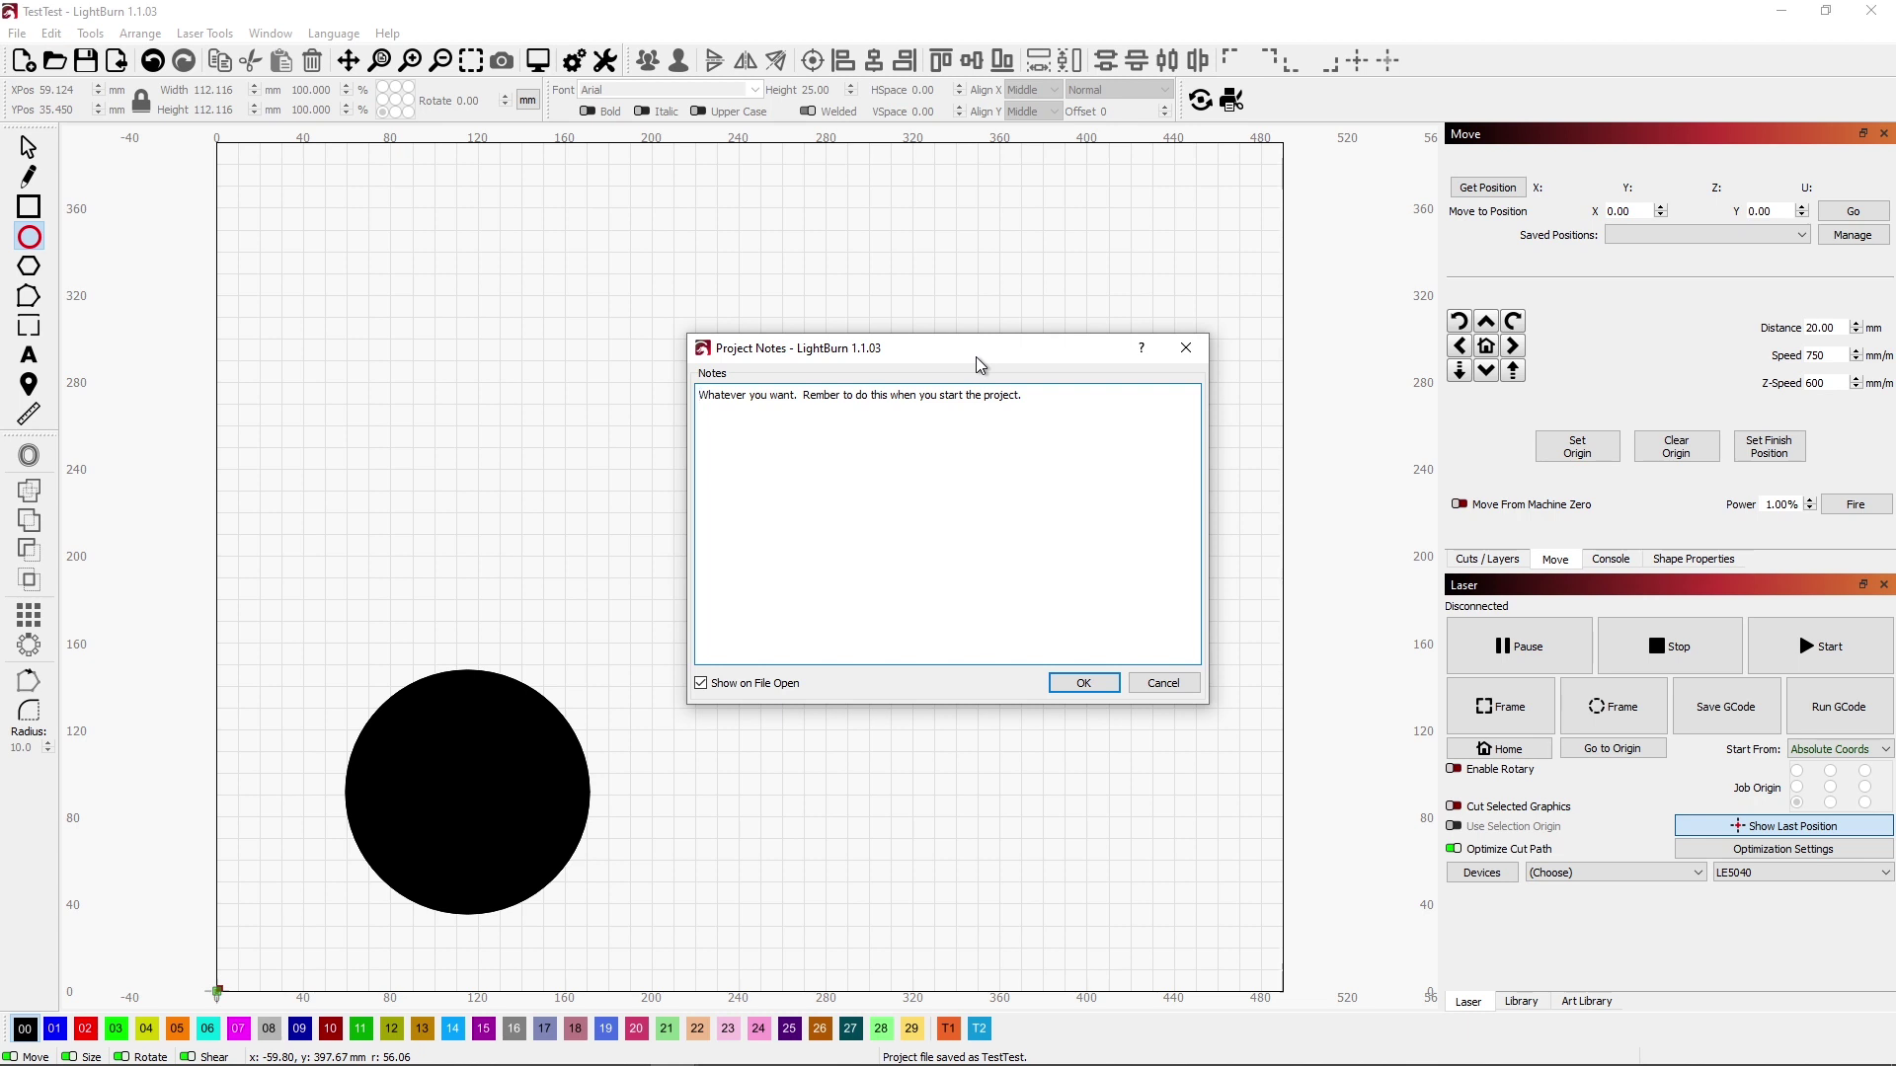
click(1164, 683)
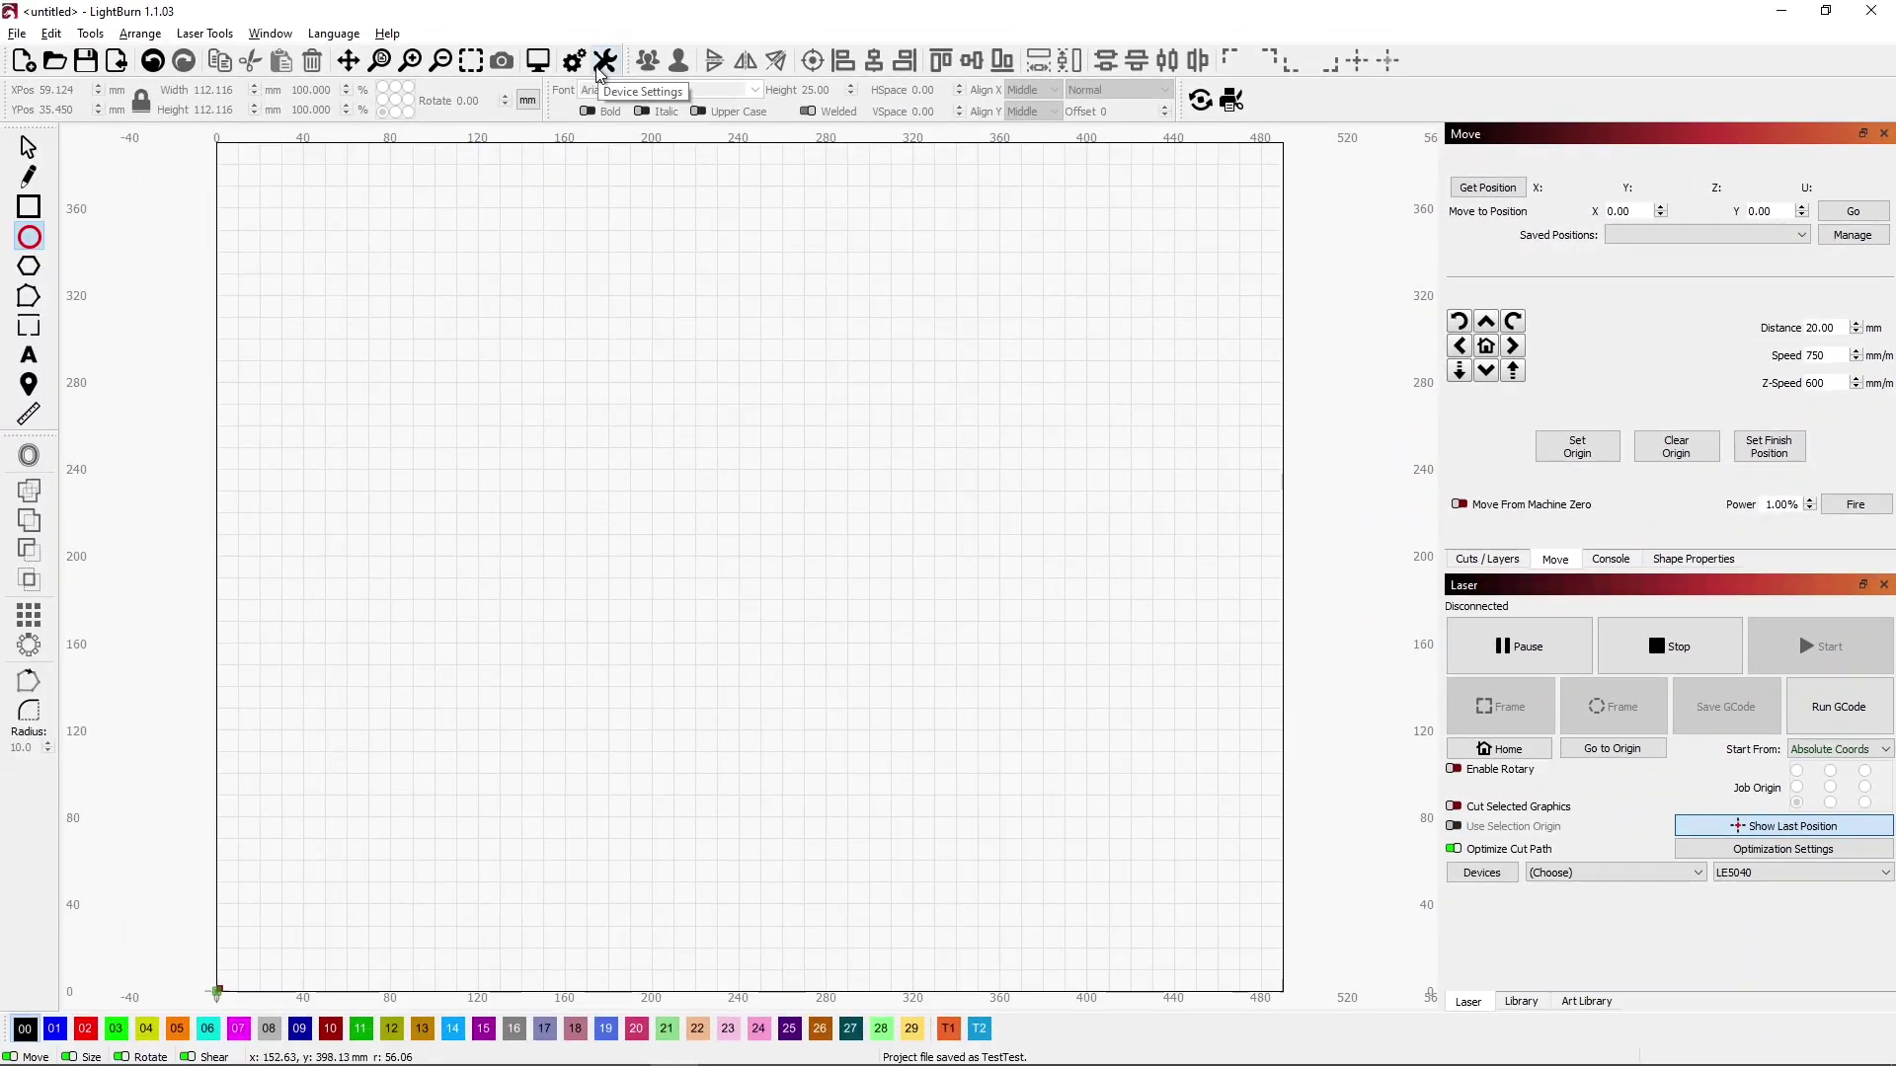
Step: Review the LE5040 device settings and apply them, adding the Continuous Jog option
click(599, 67)
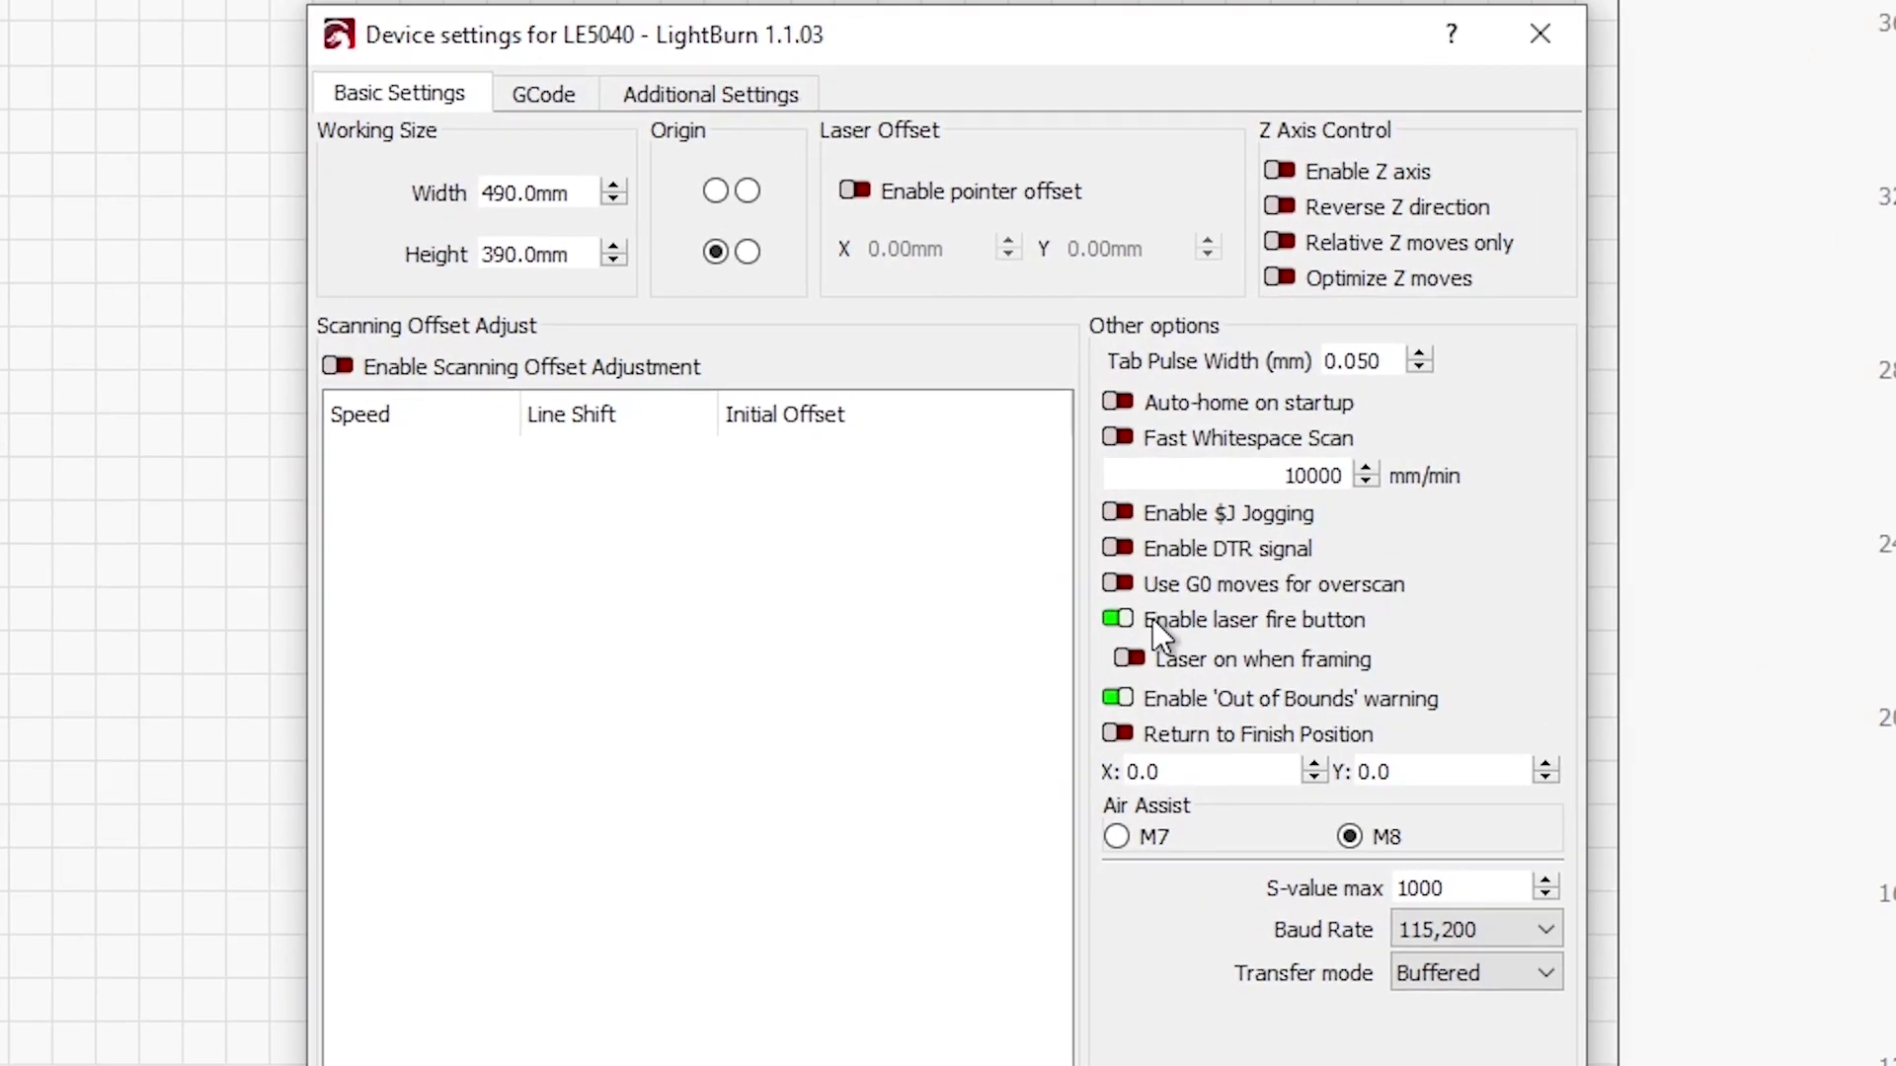
mouse_move(1042, 505)
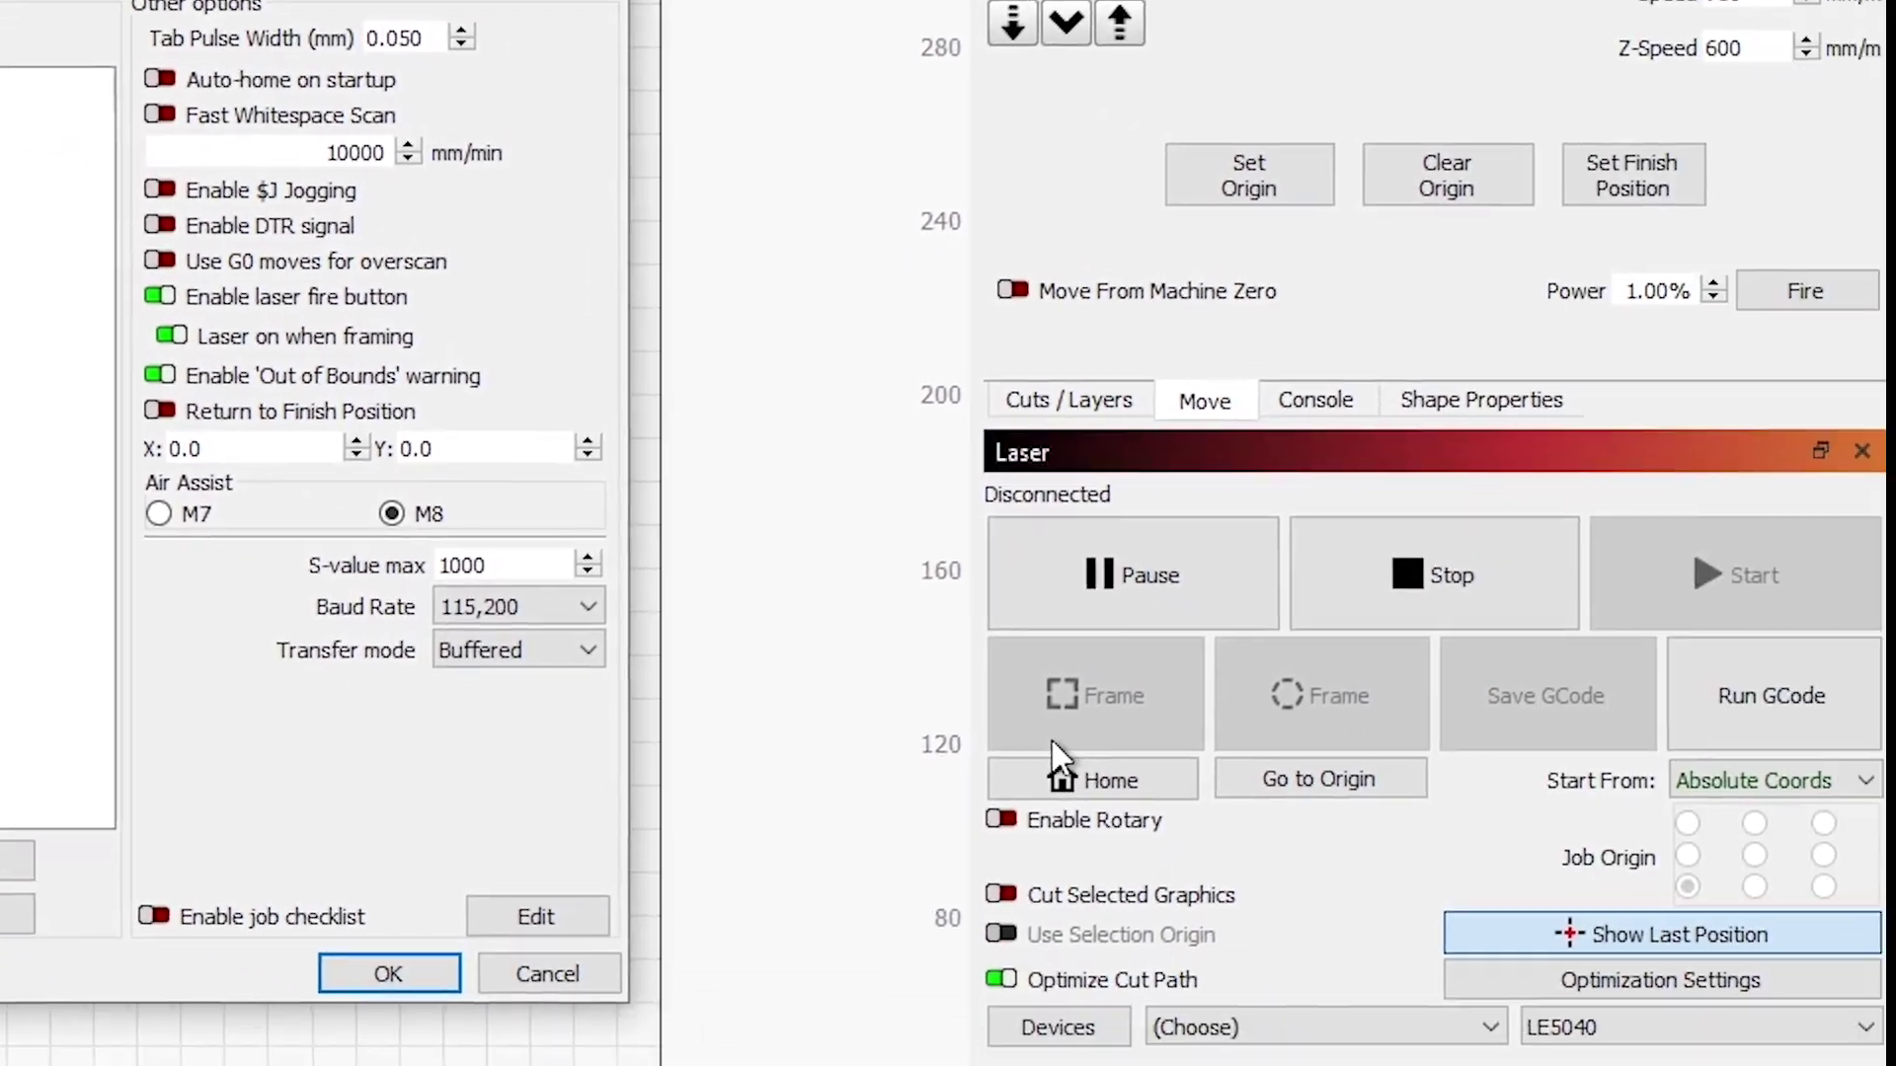
click(385, 973)
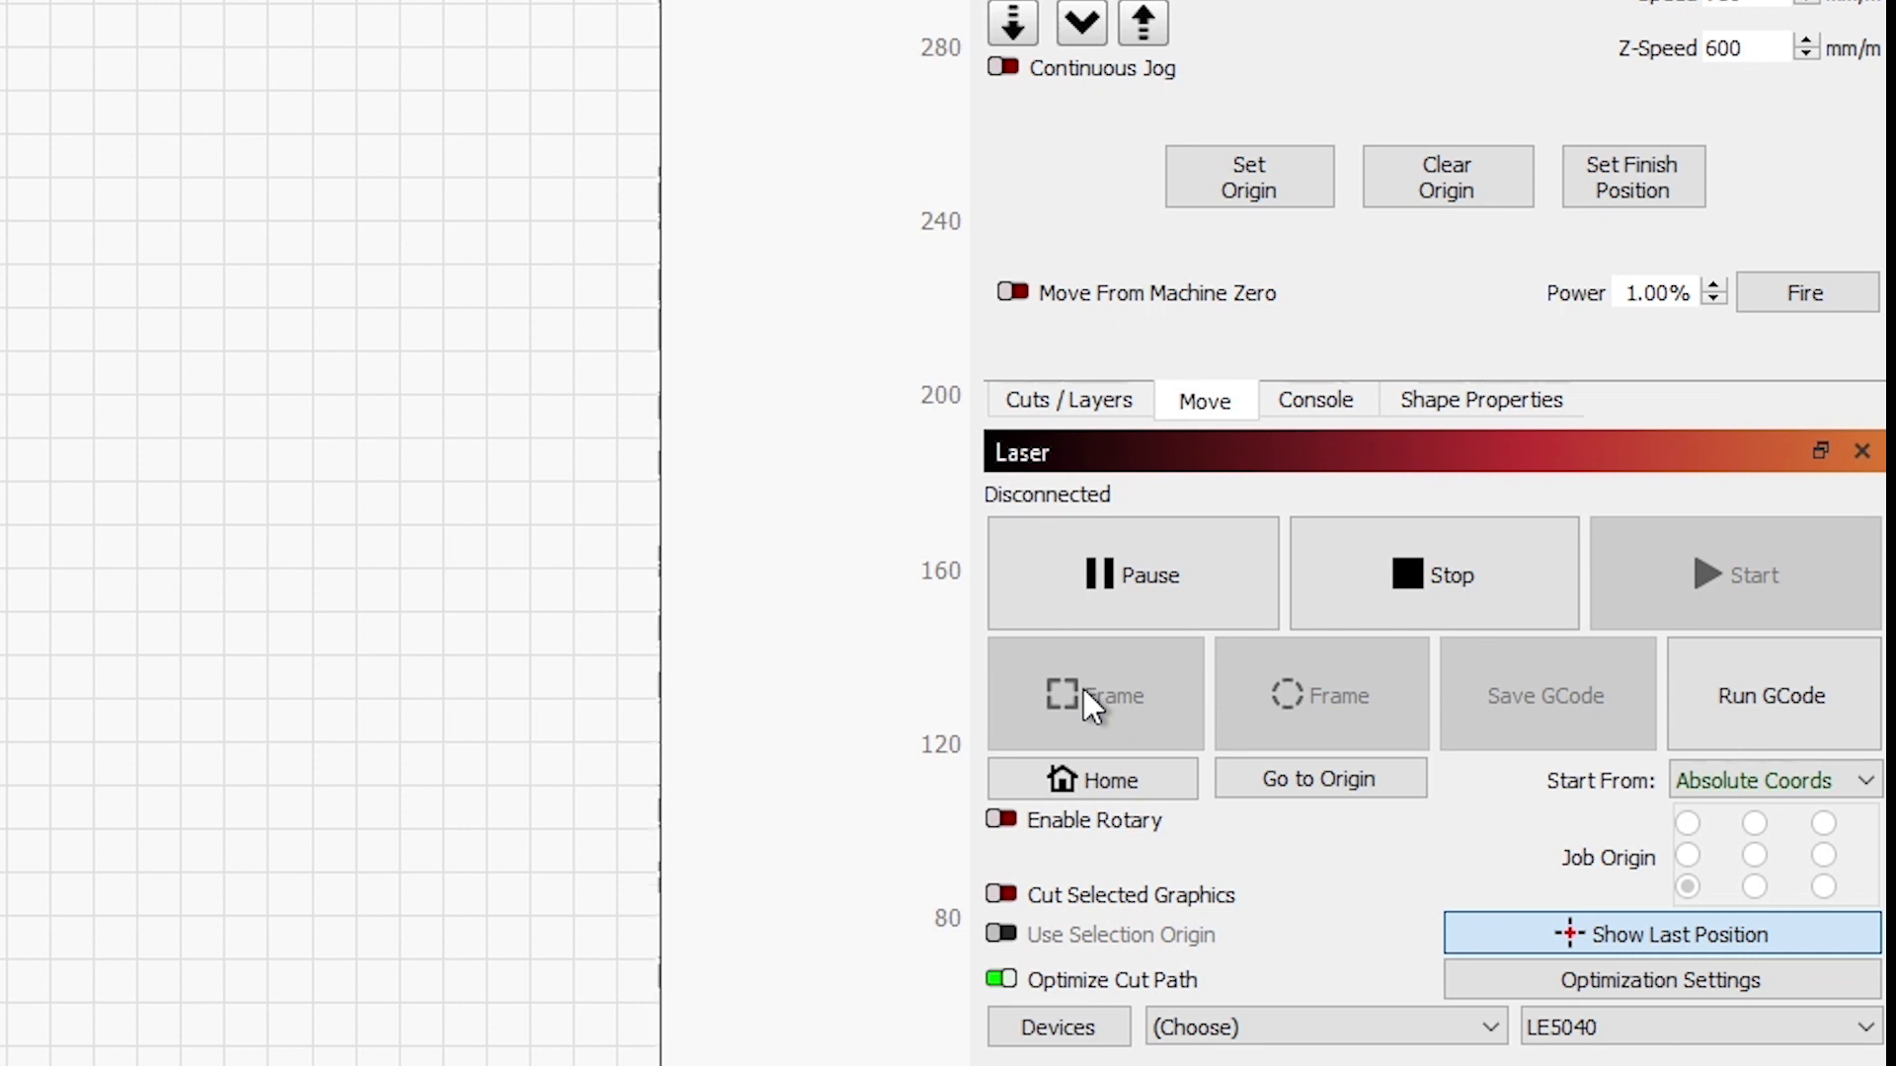
scroll(365, 533, down, 2)
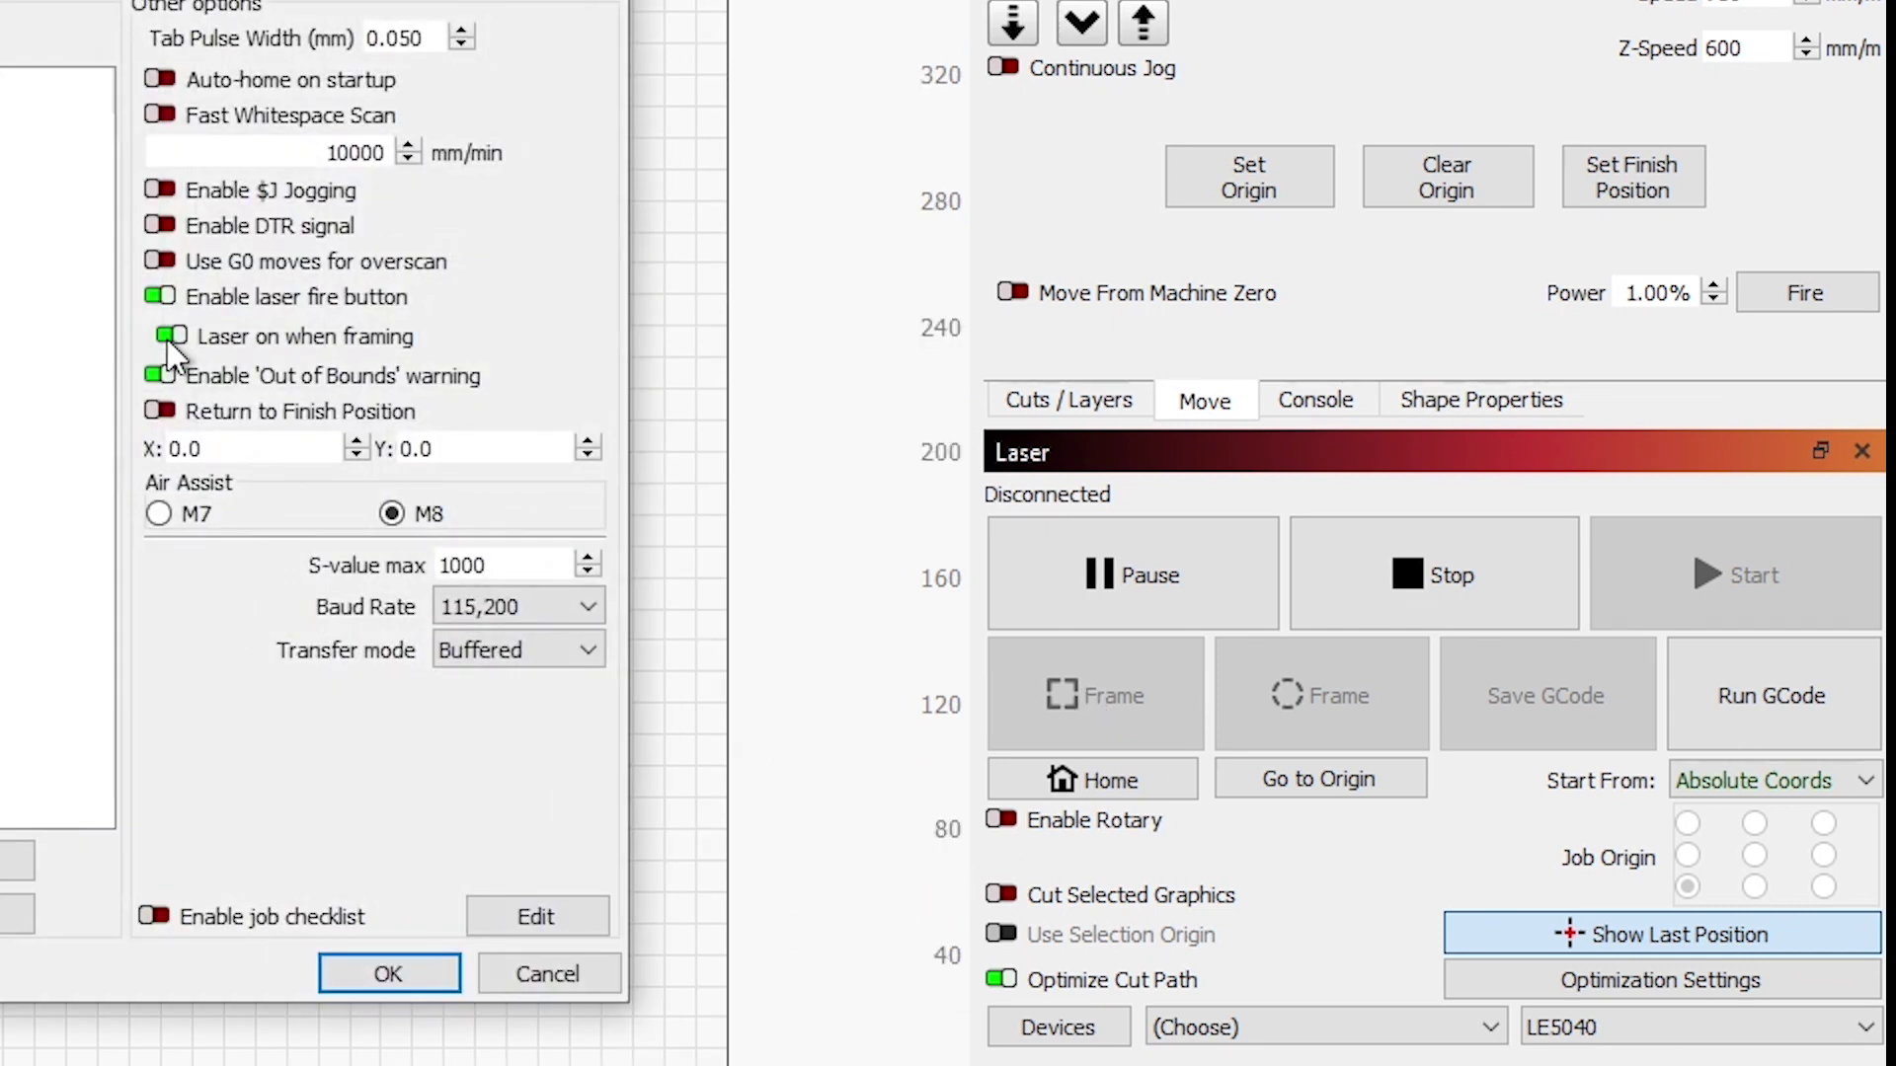
click(384, 976)
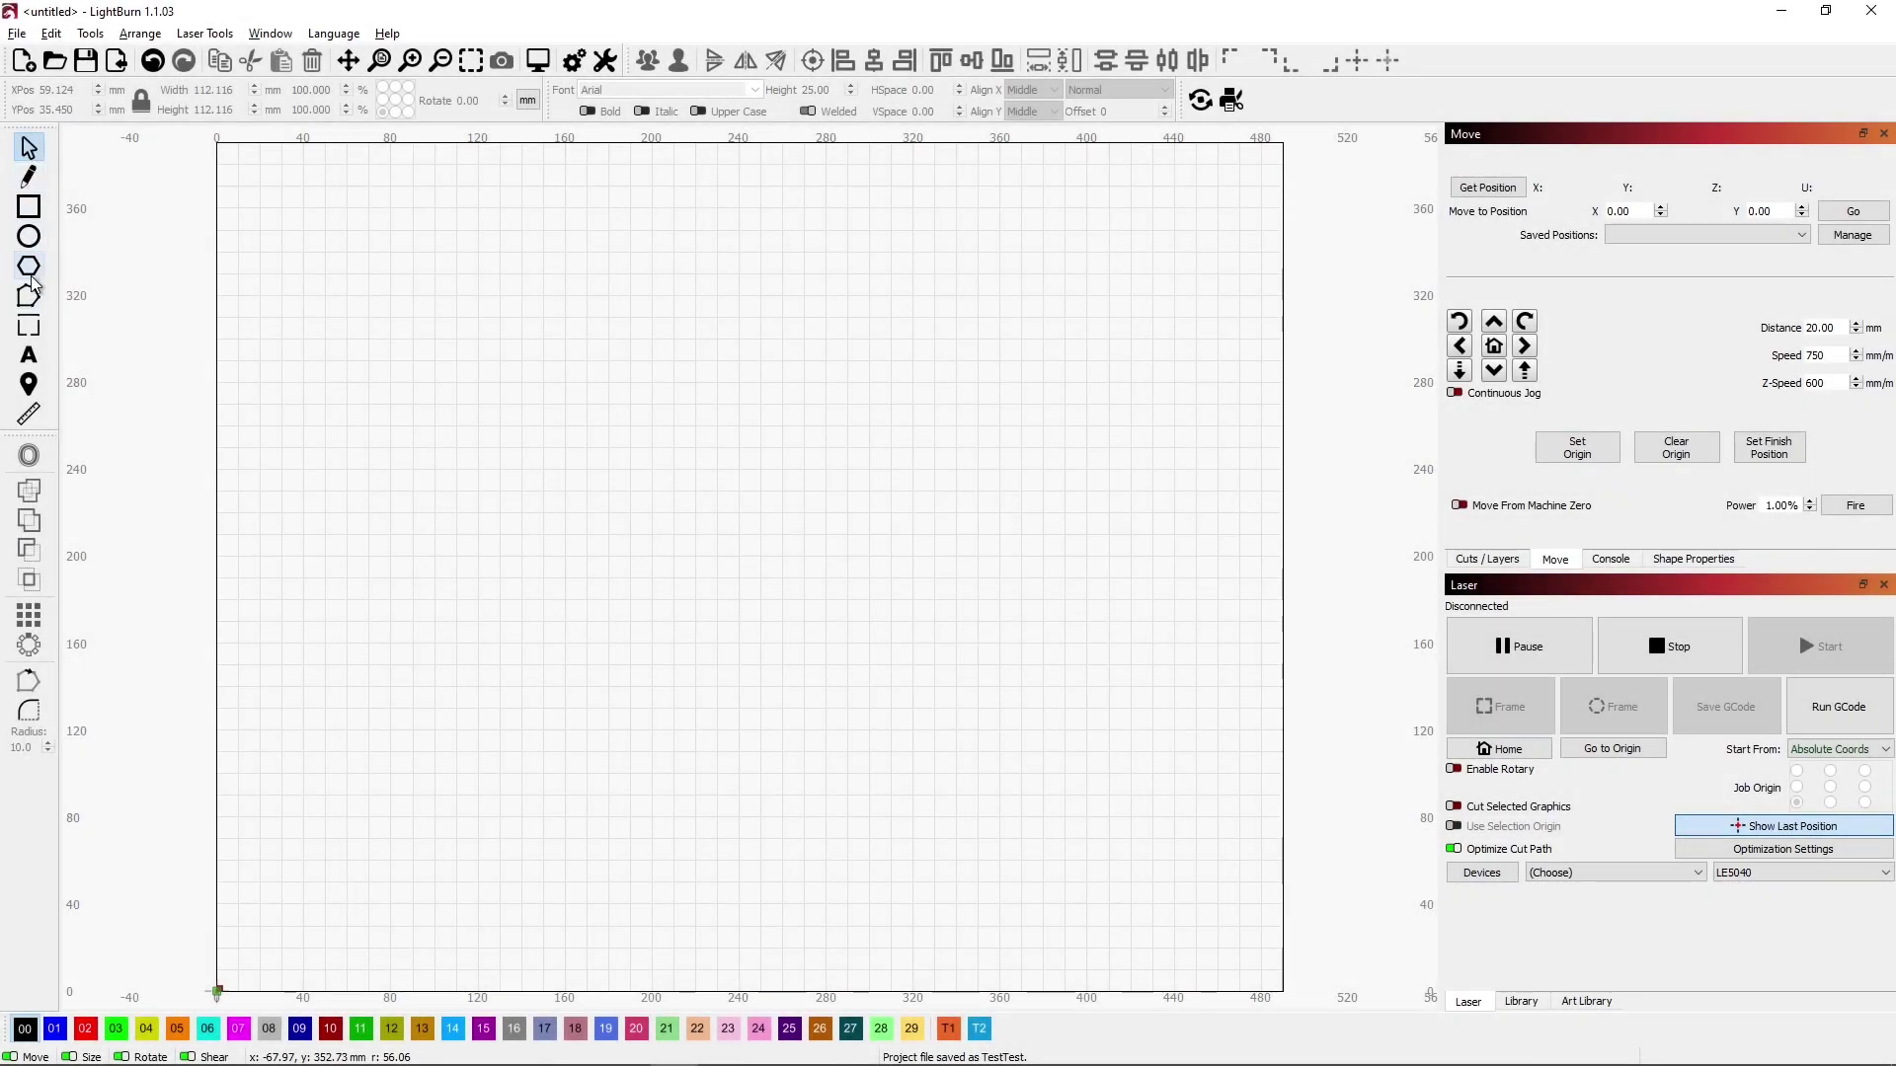
Step: Drag out a filled square about 91.69 mm on each side near the canvas's top-left
click(32, 211)
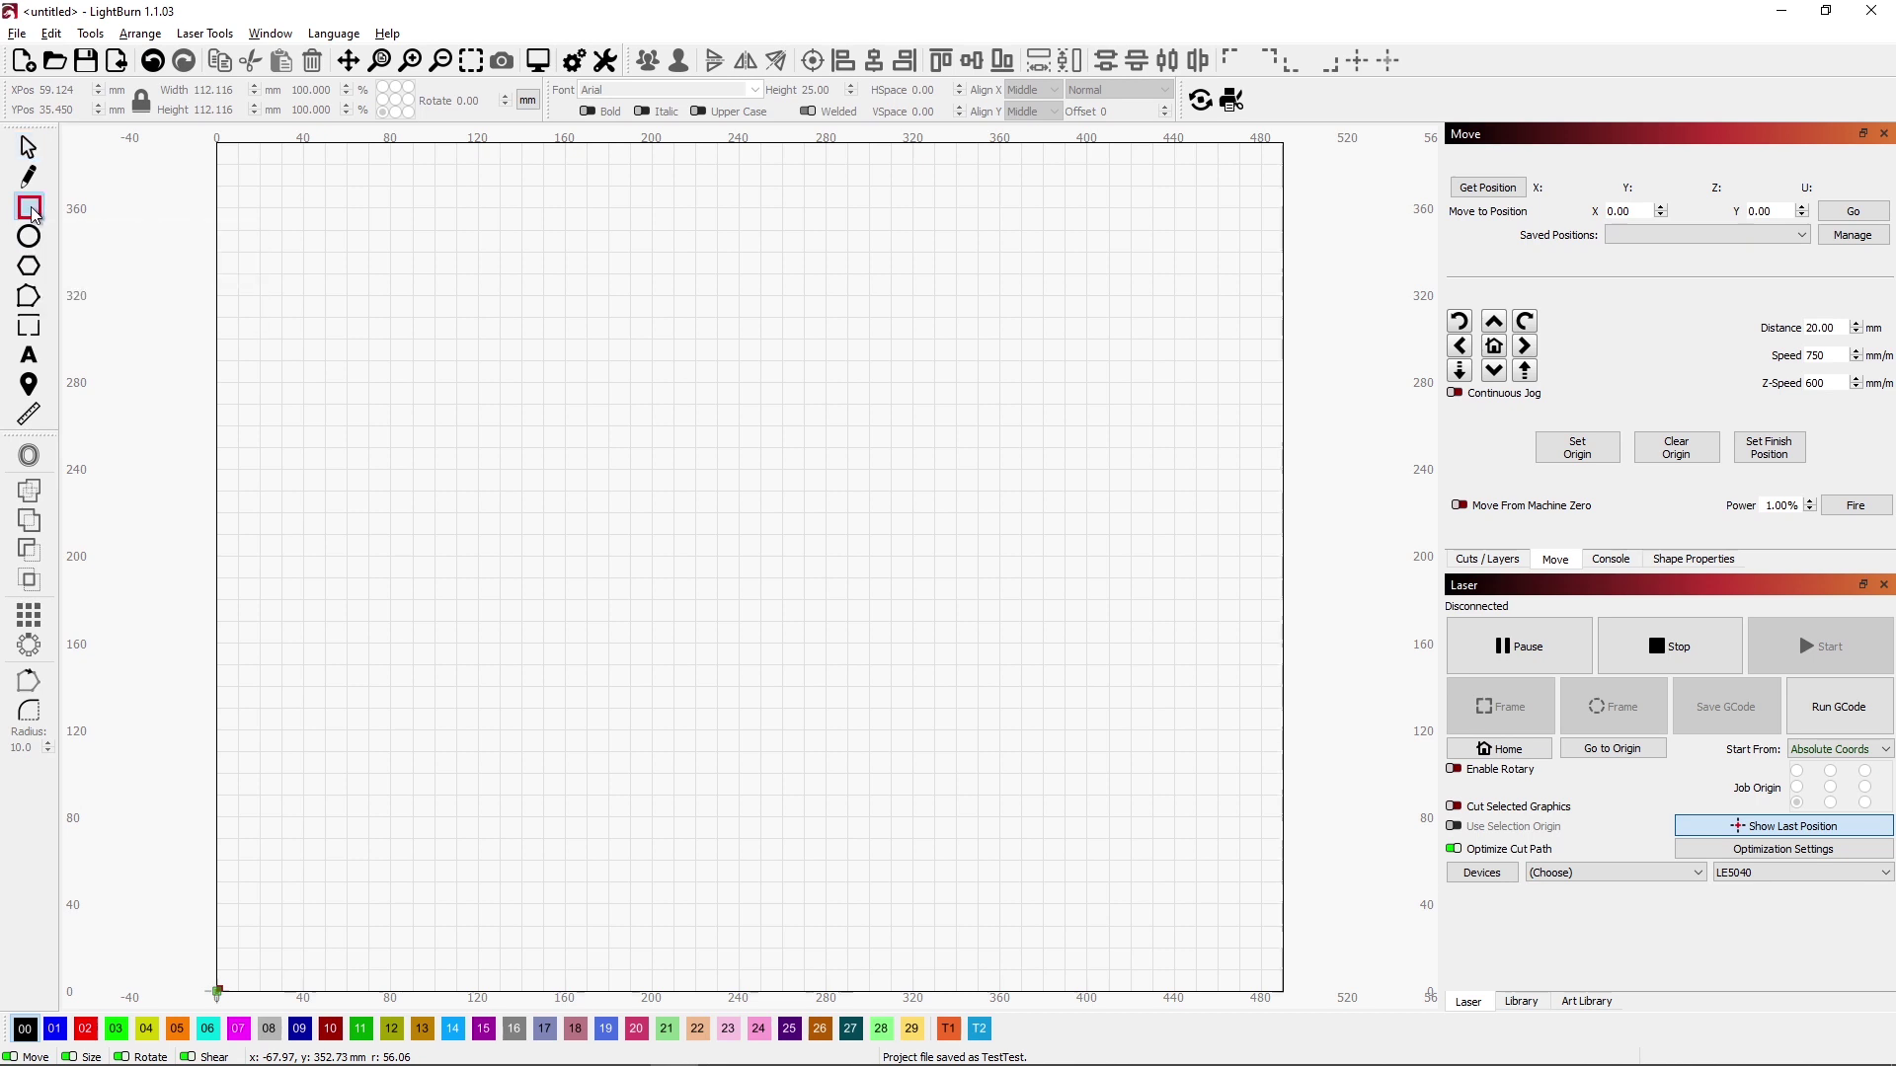
drag(370, 350, 454, 404)
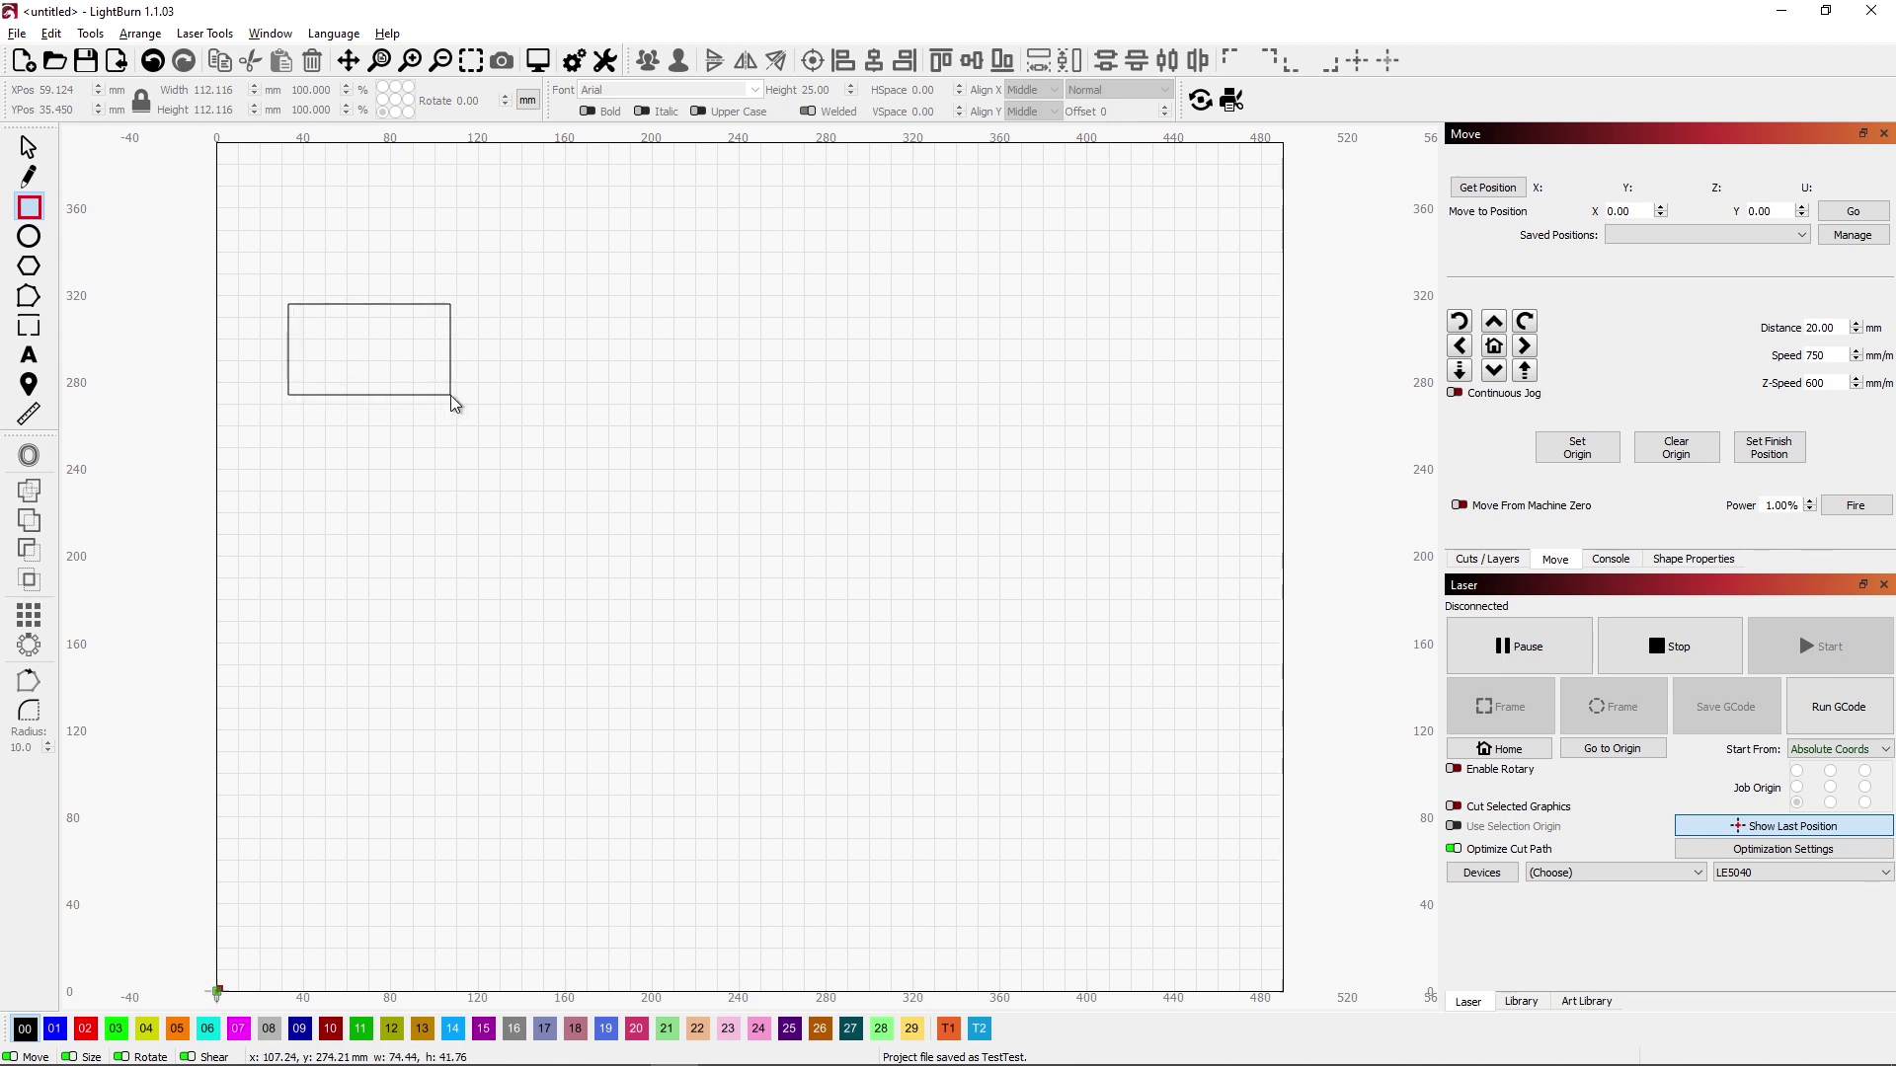
drag(499, 452, 438, 438)
drag(376, 379, 373, 363)
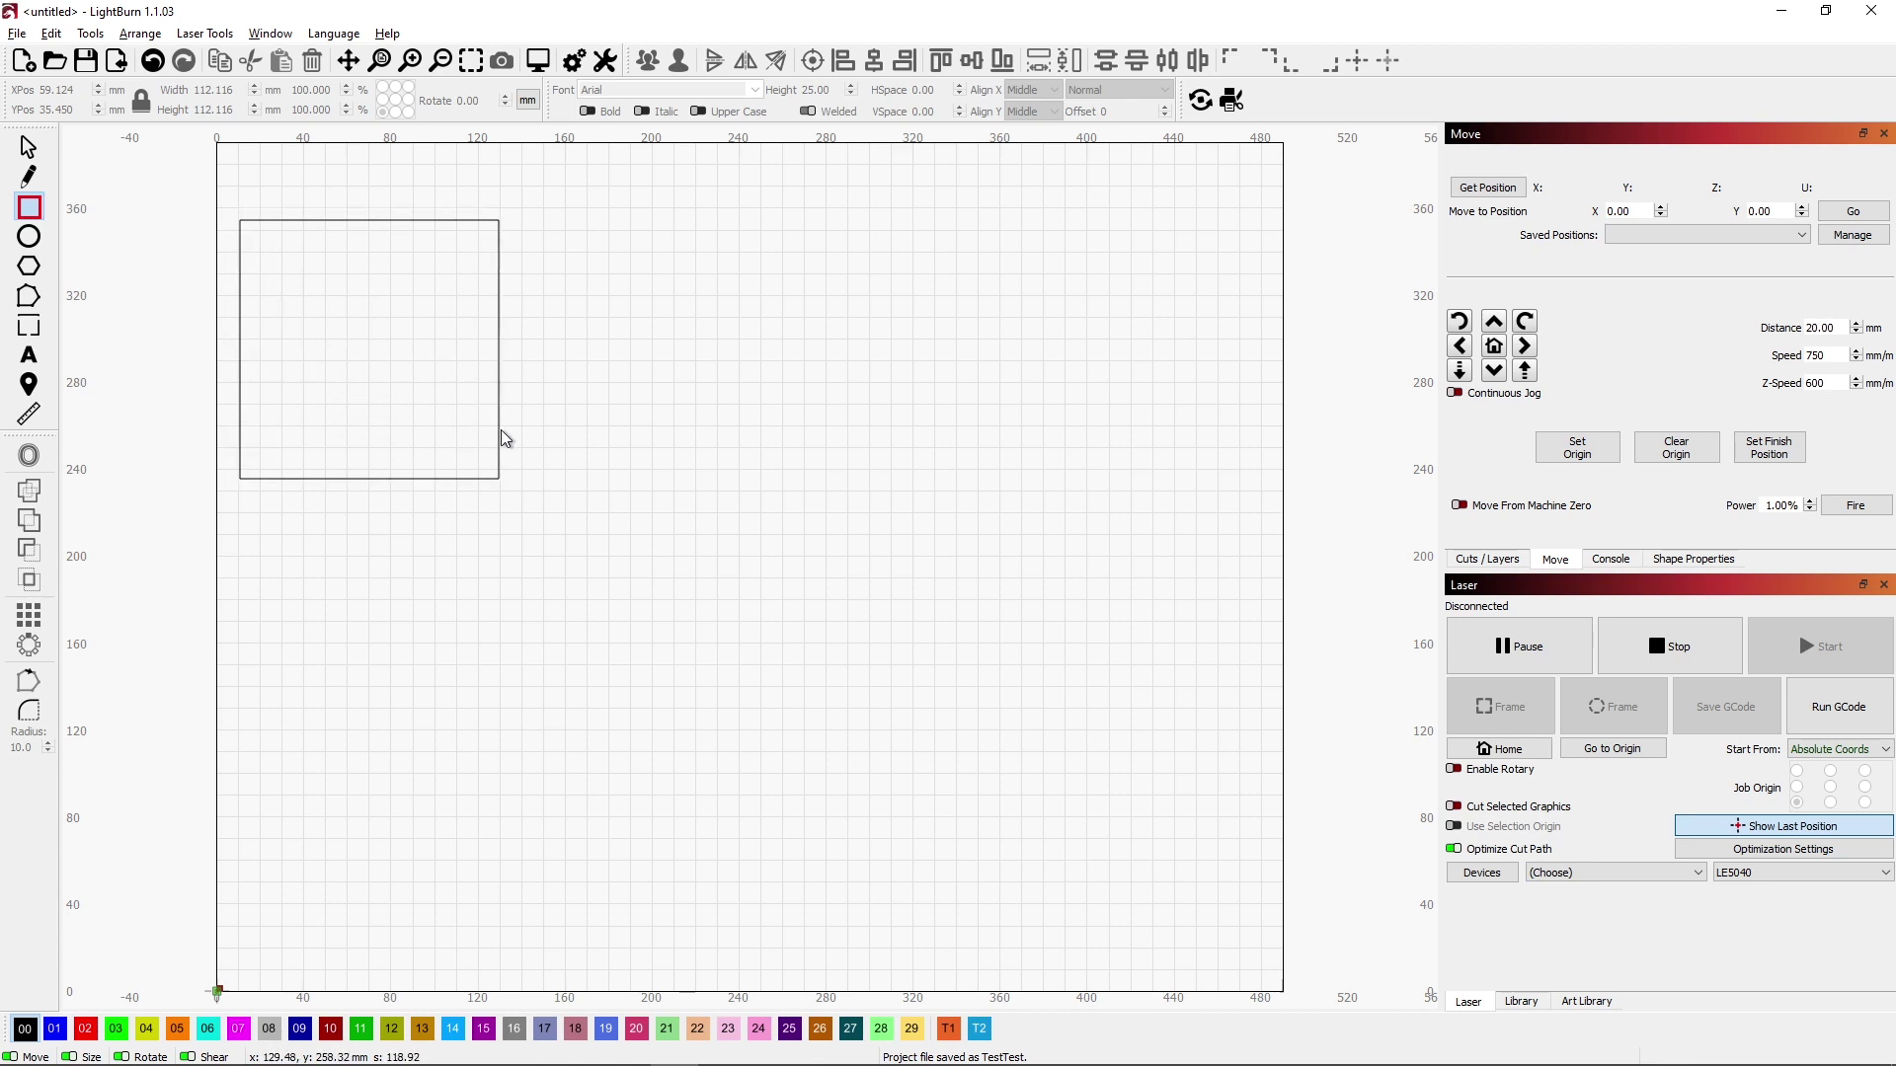
drag(472, 435, 472, 434)
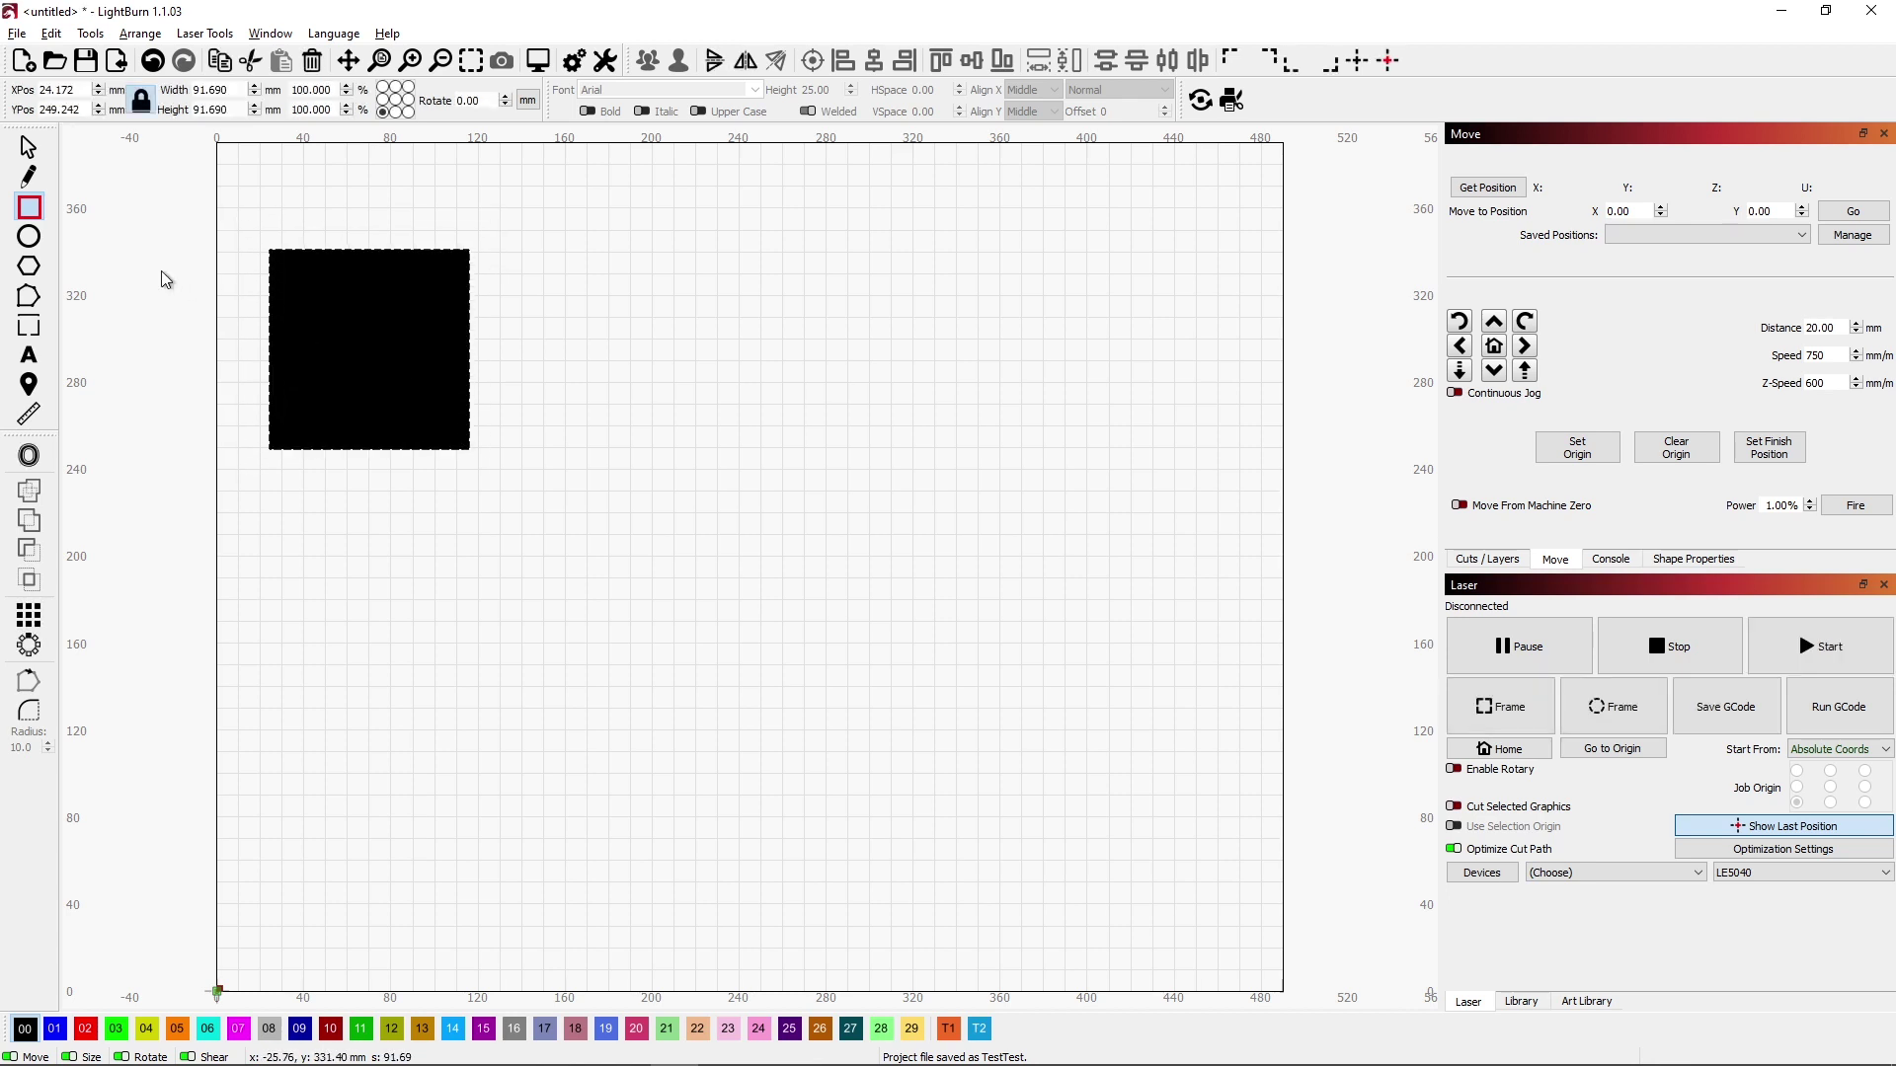
click(30, 238)
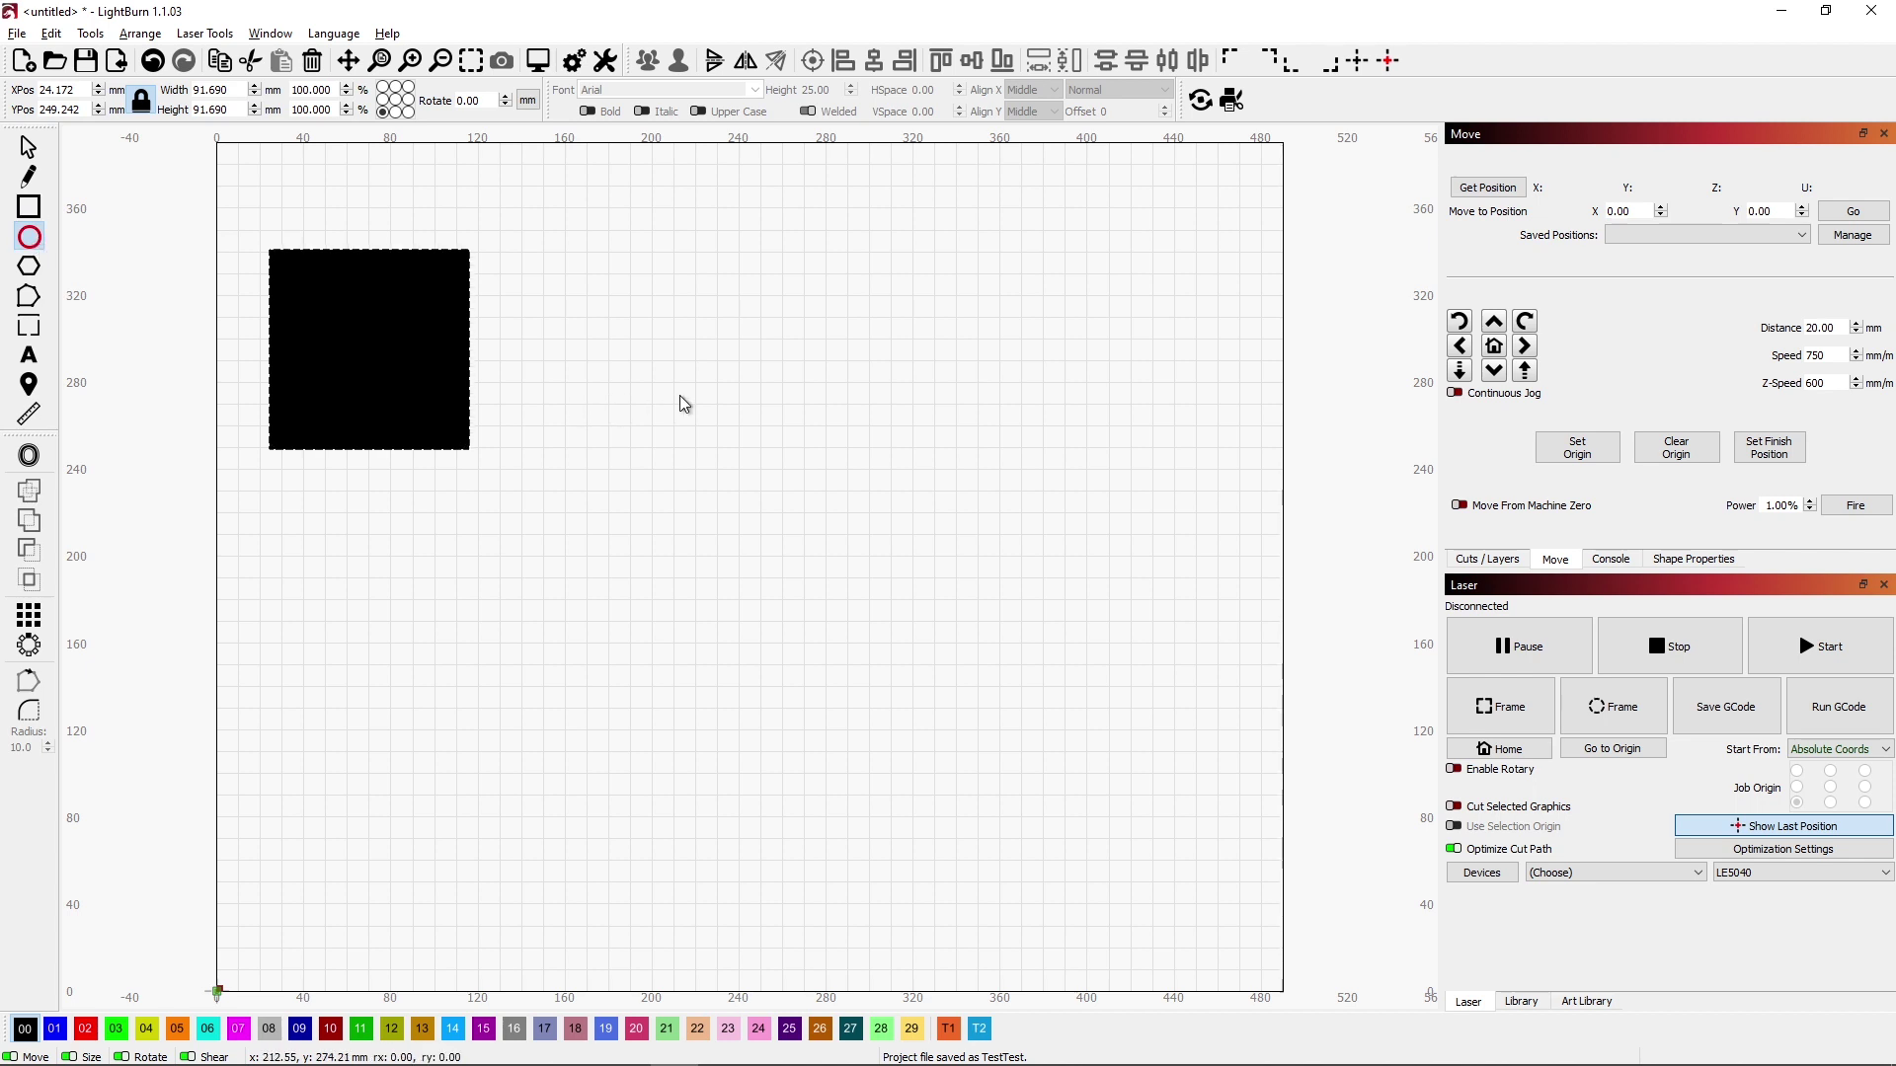
Step: Drag a tall ellipse, about 63.5 by 108 mm, to the right of the square
drag(679, 396, 711, 419)
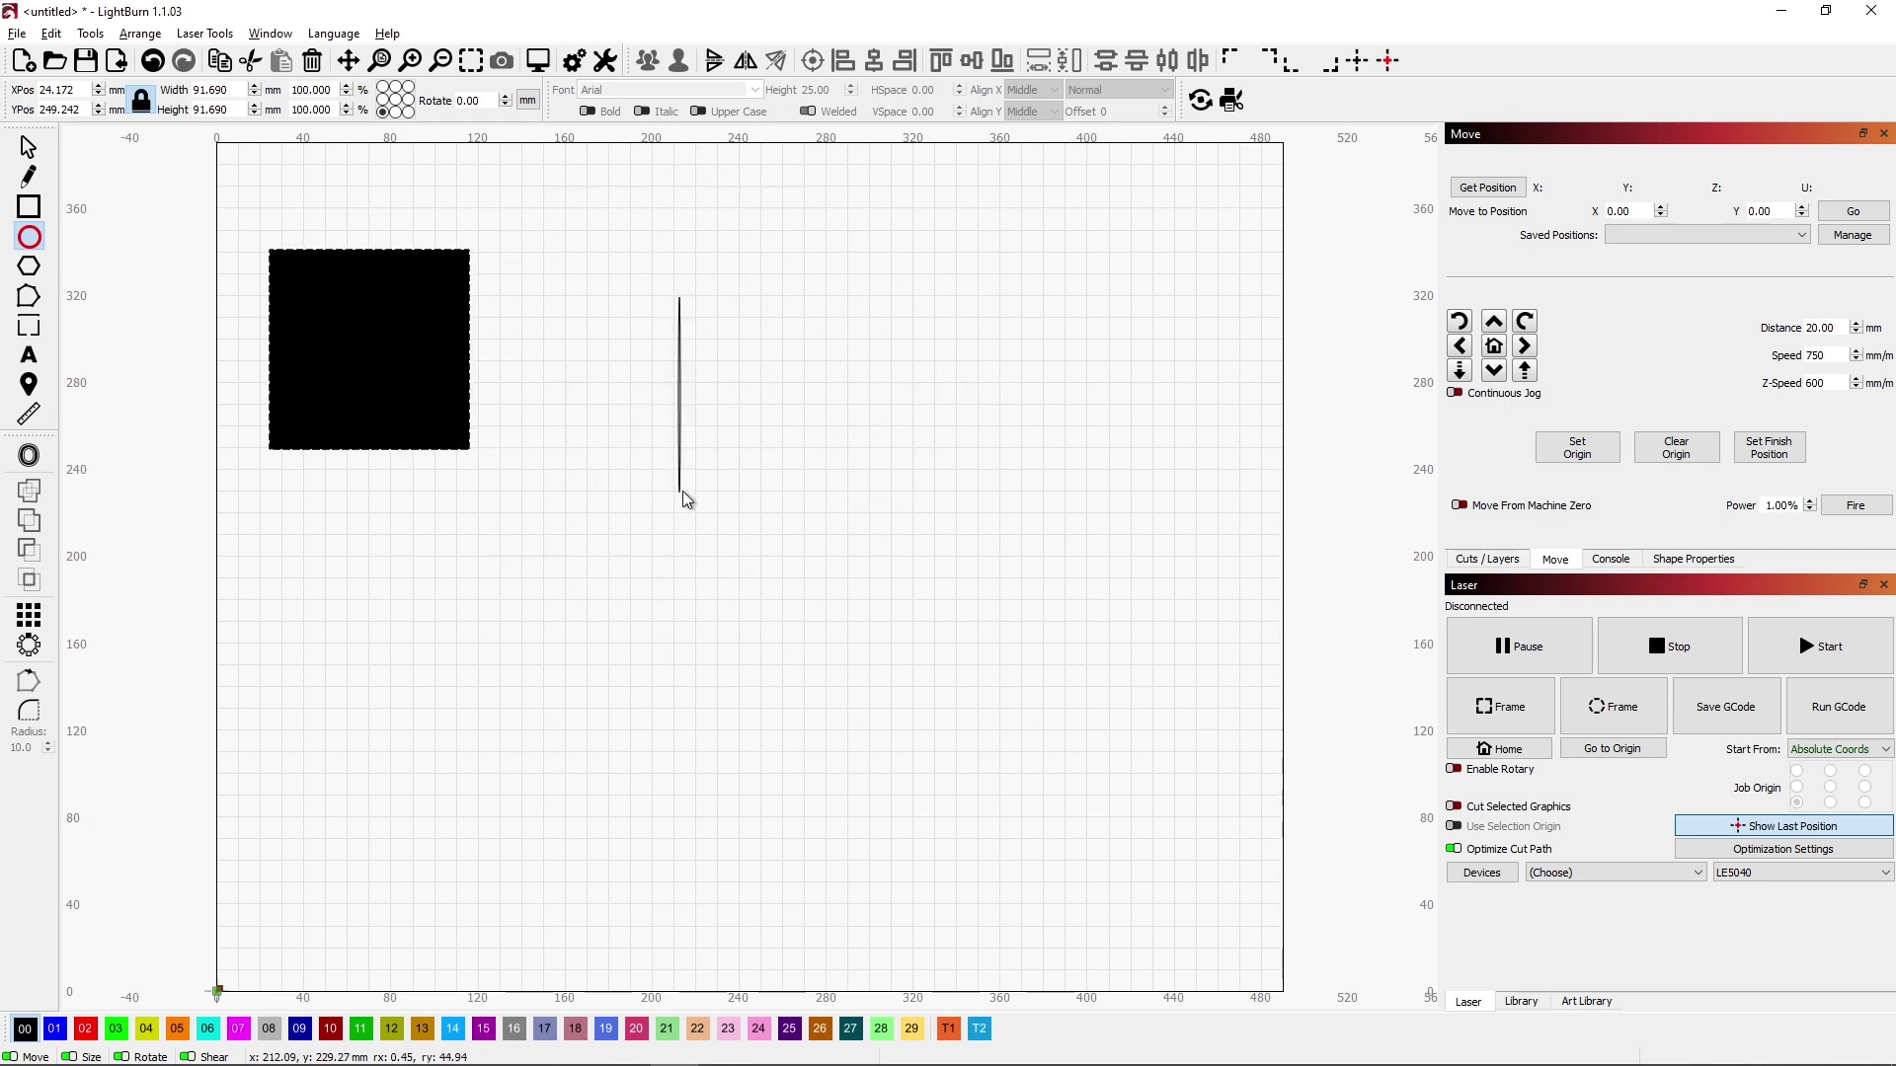
drag(809, 480, 754, 521)
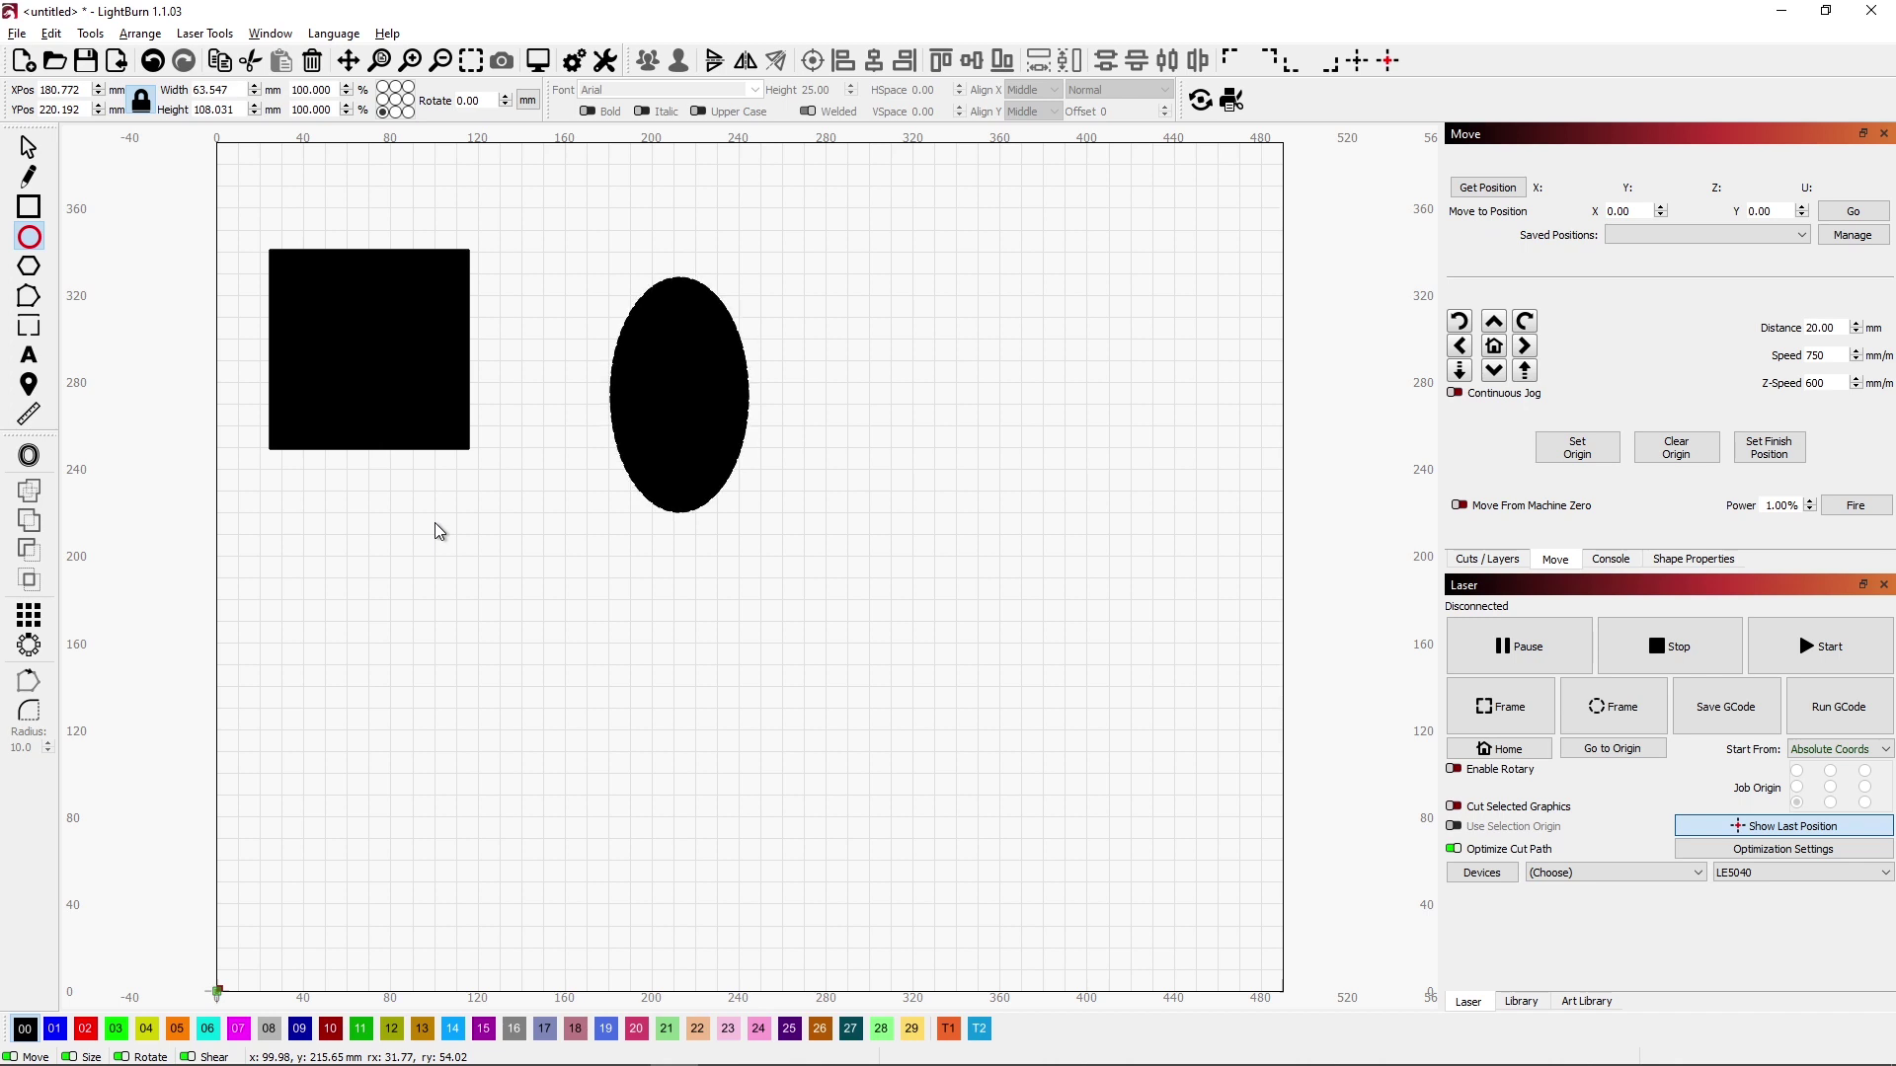
click(29, 265)
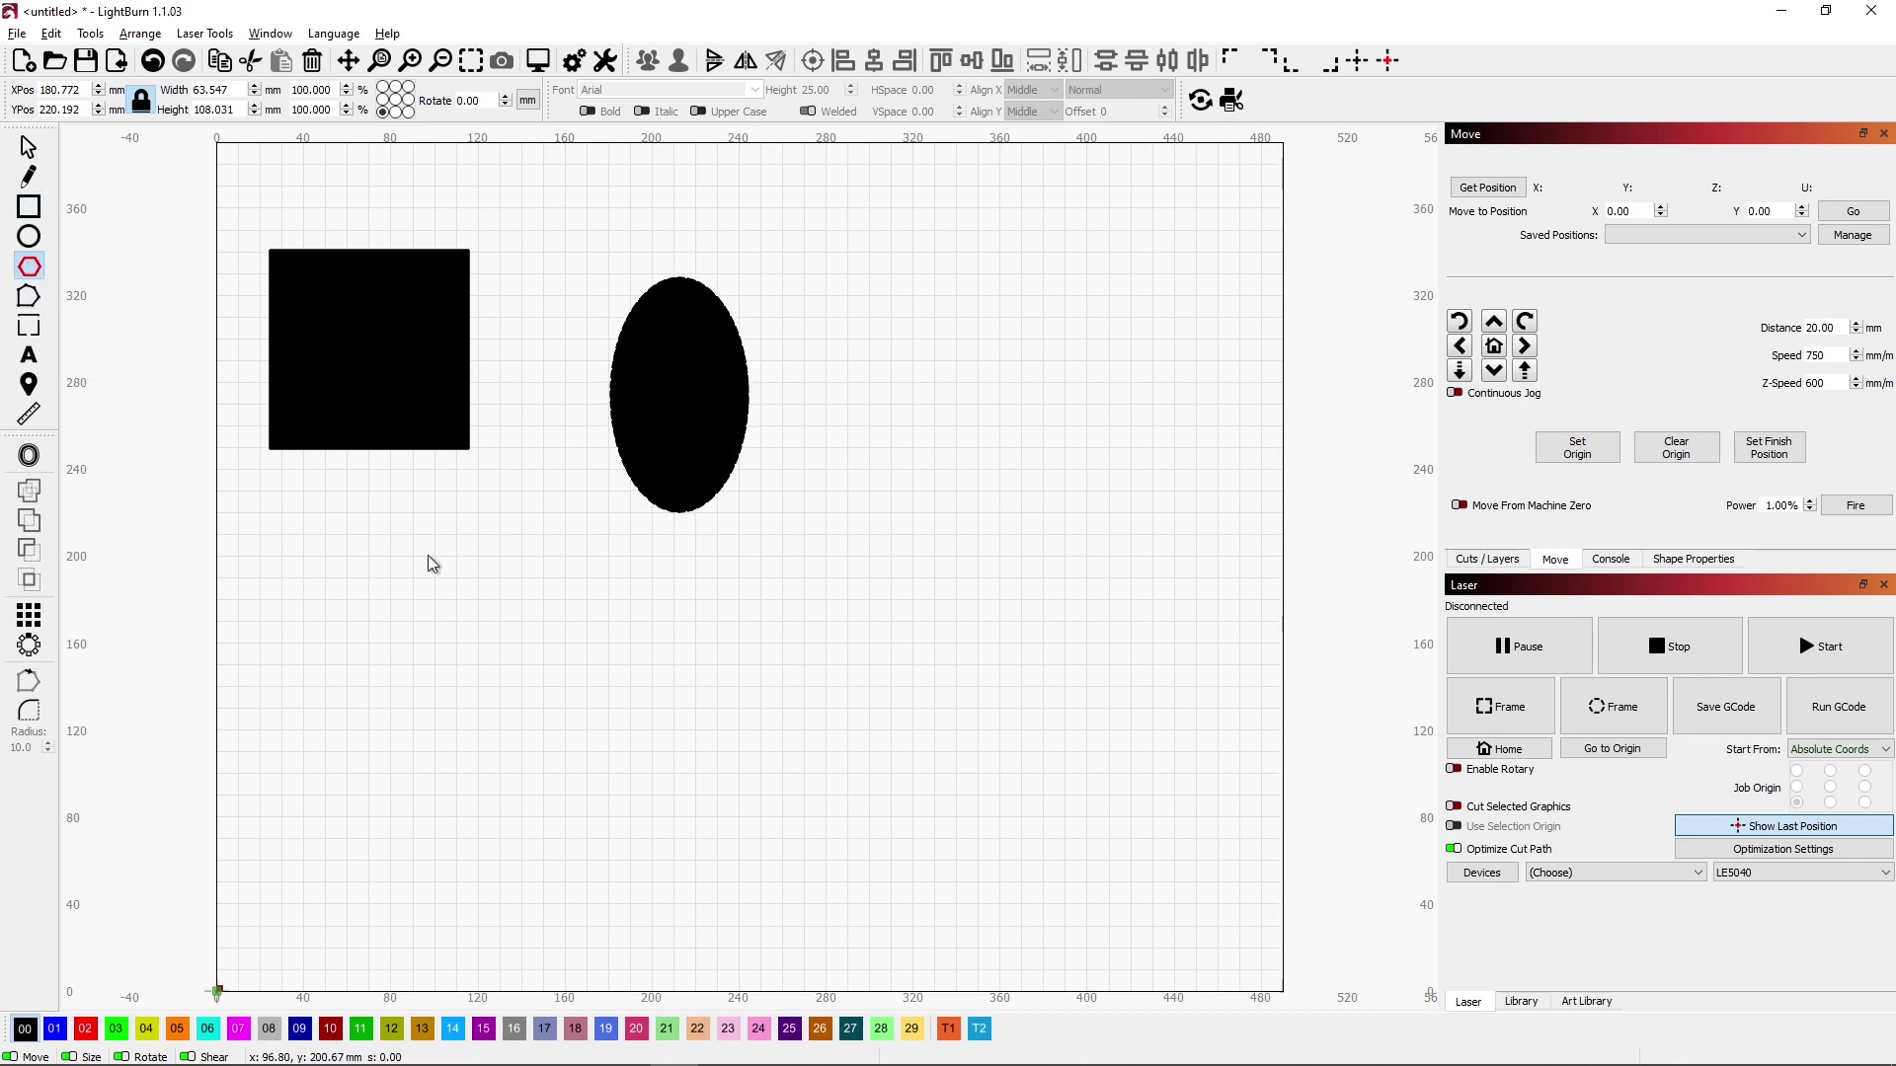
Step: Draw a large hexagon below the square and ellipse and bring up its shape properties
mouse_move(428, 556)
mouse_down()
mouse_move(744, 876)
mouse_move(785, 885)
mouse_up()
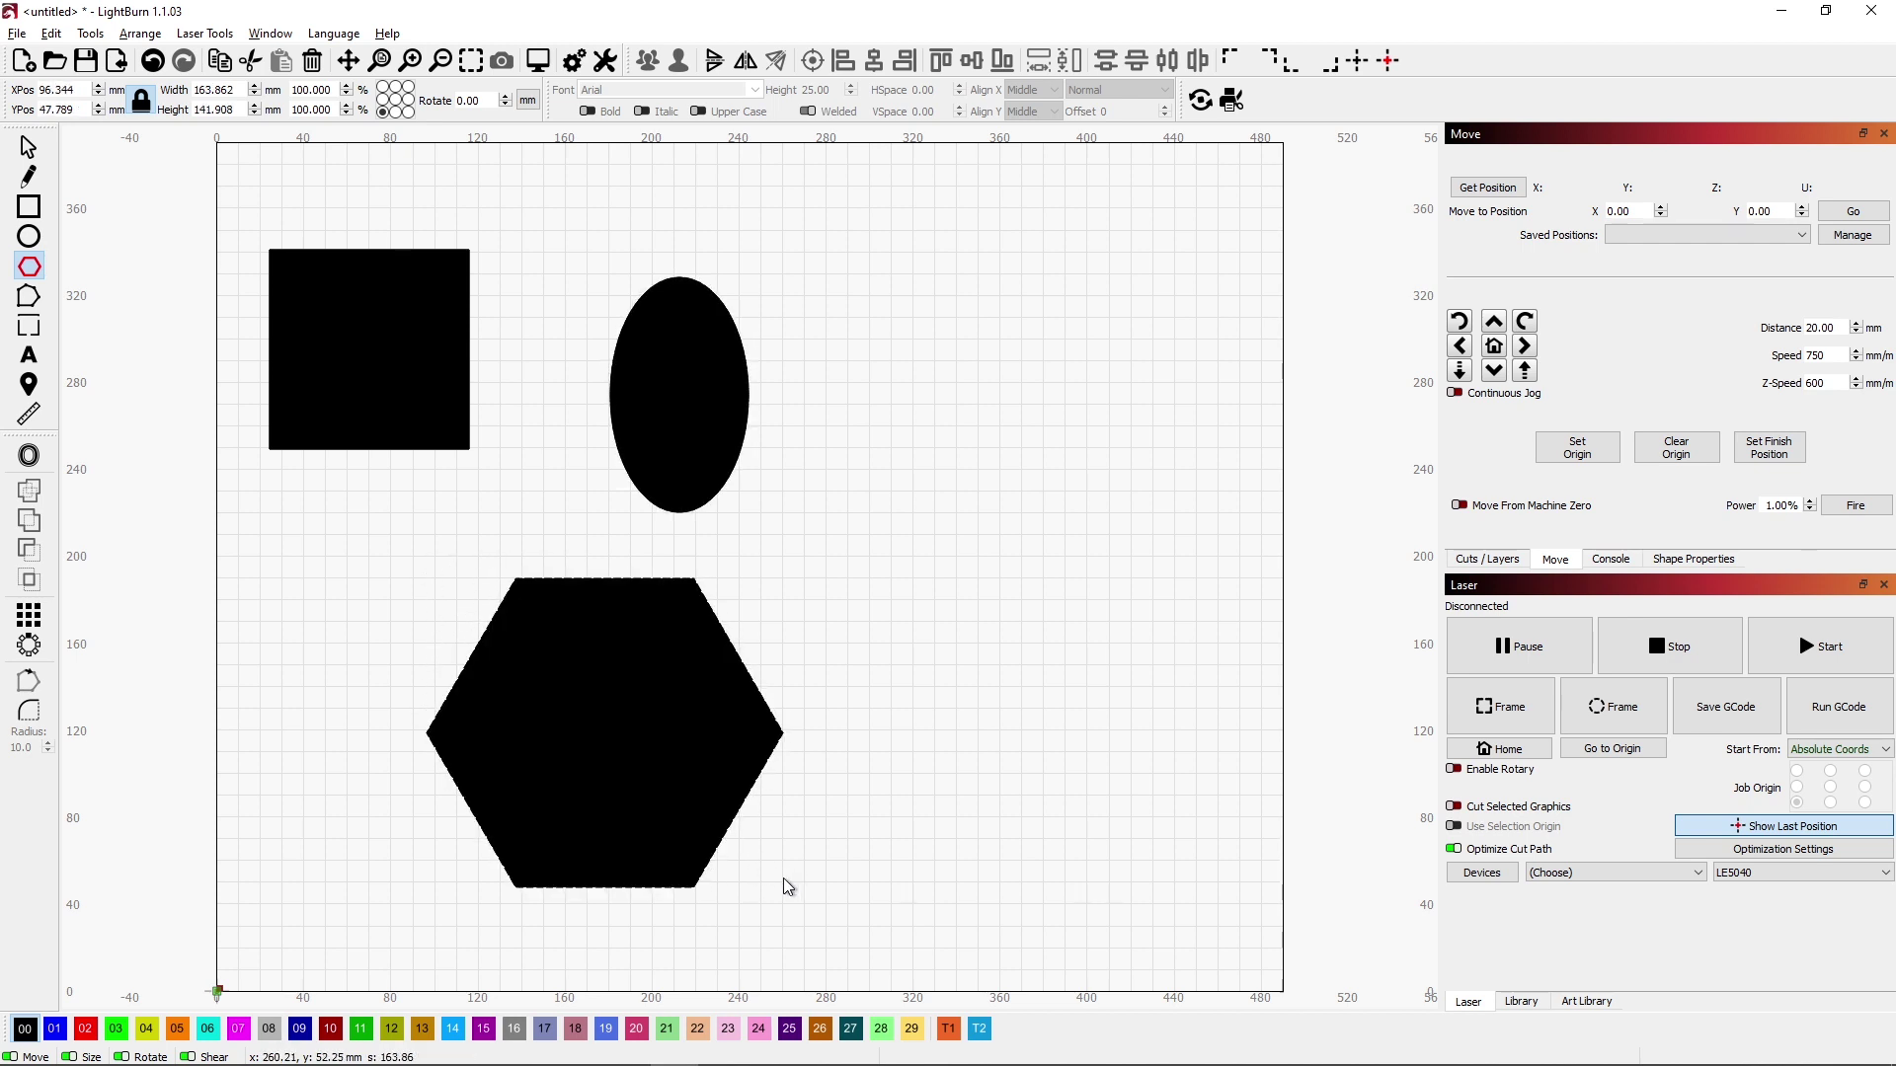
click(1694, 559)
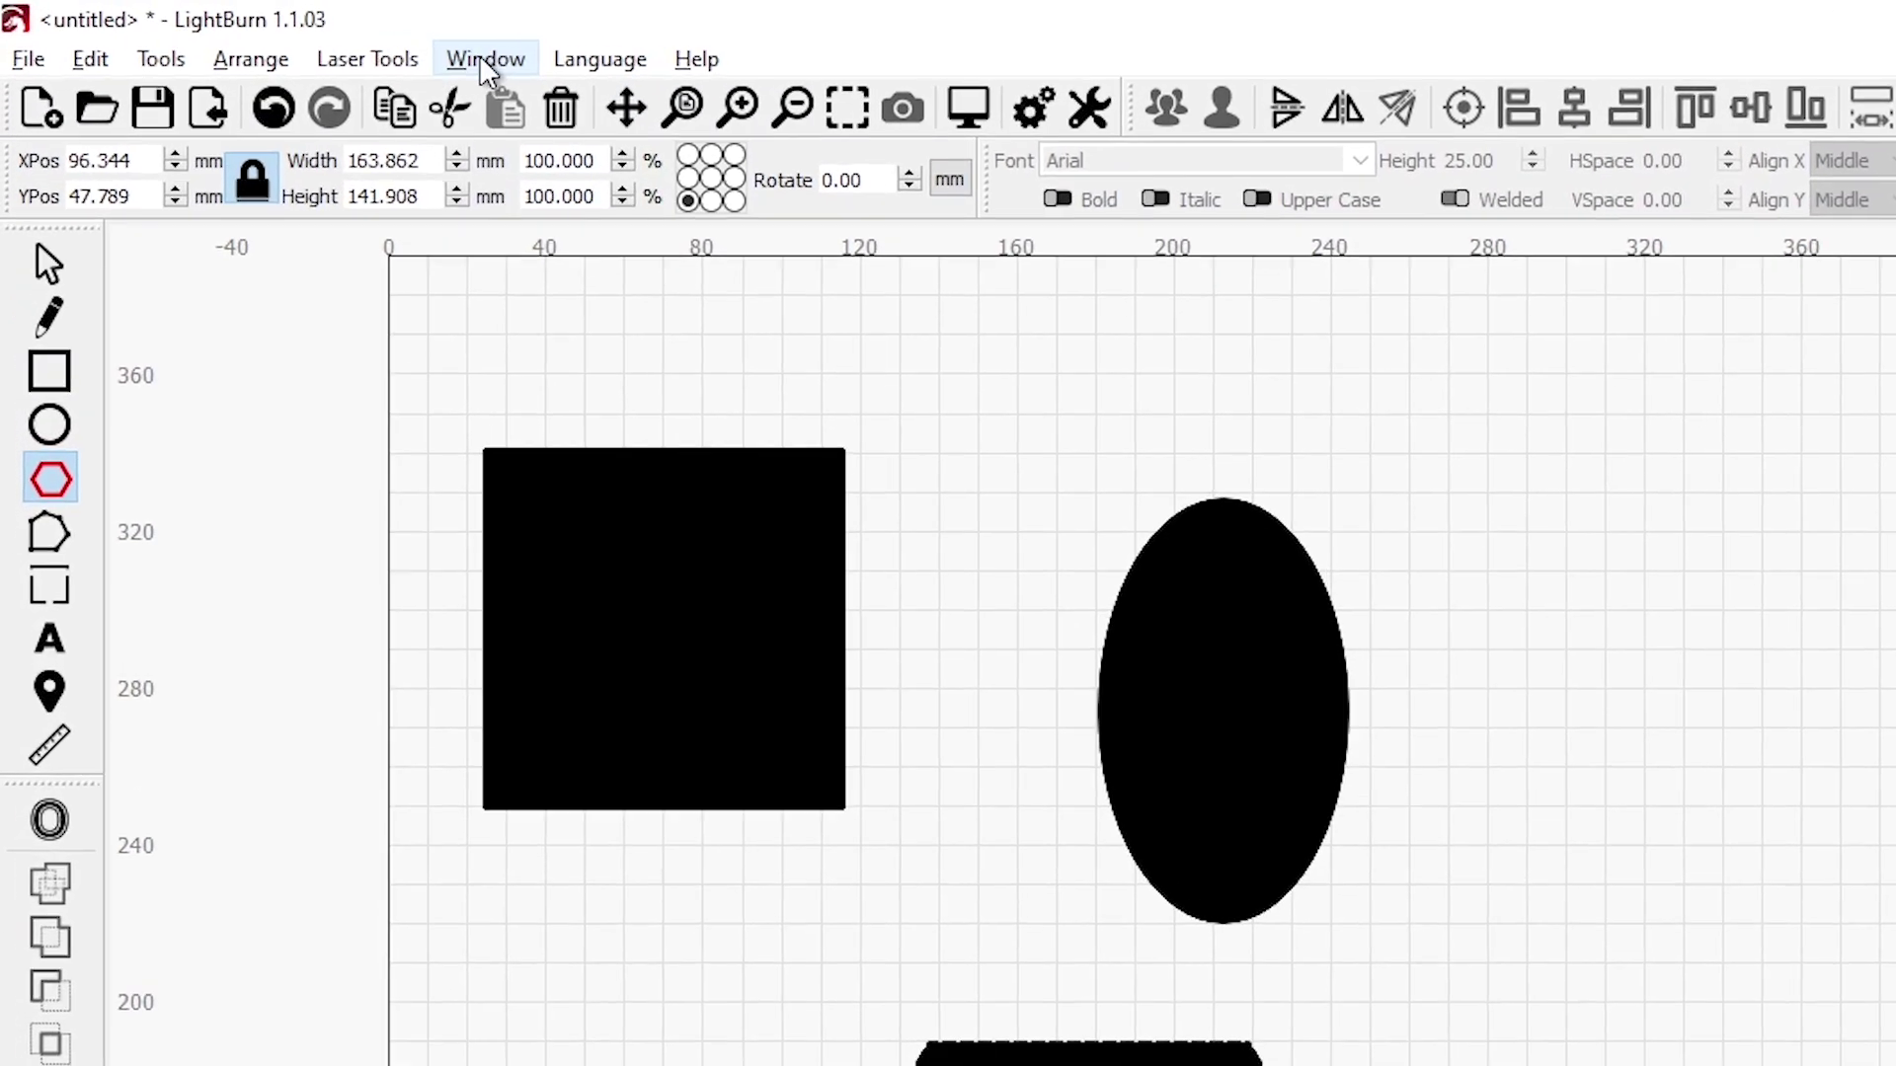
click(269, 34)
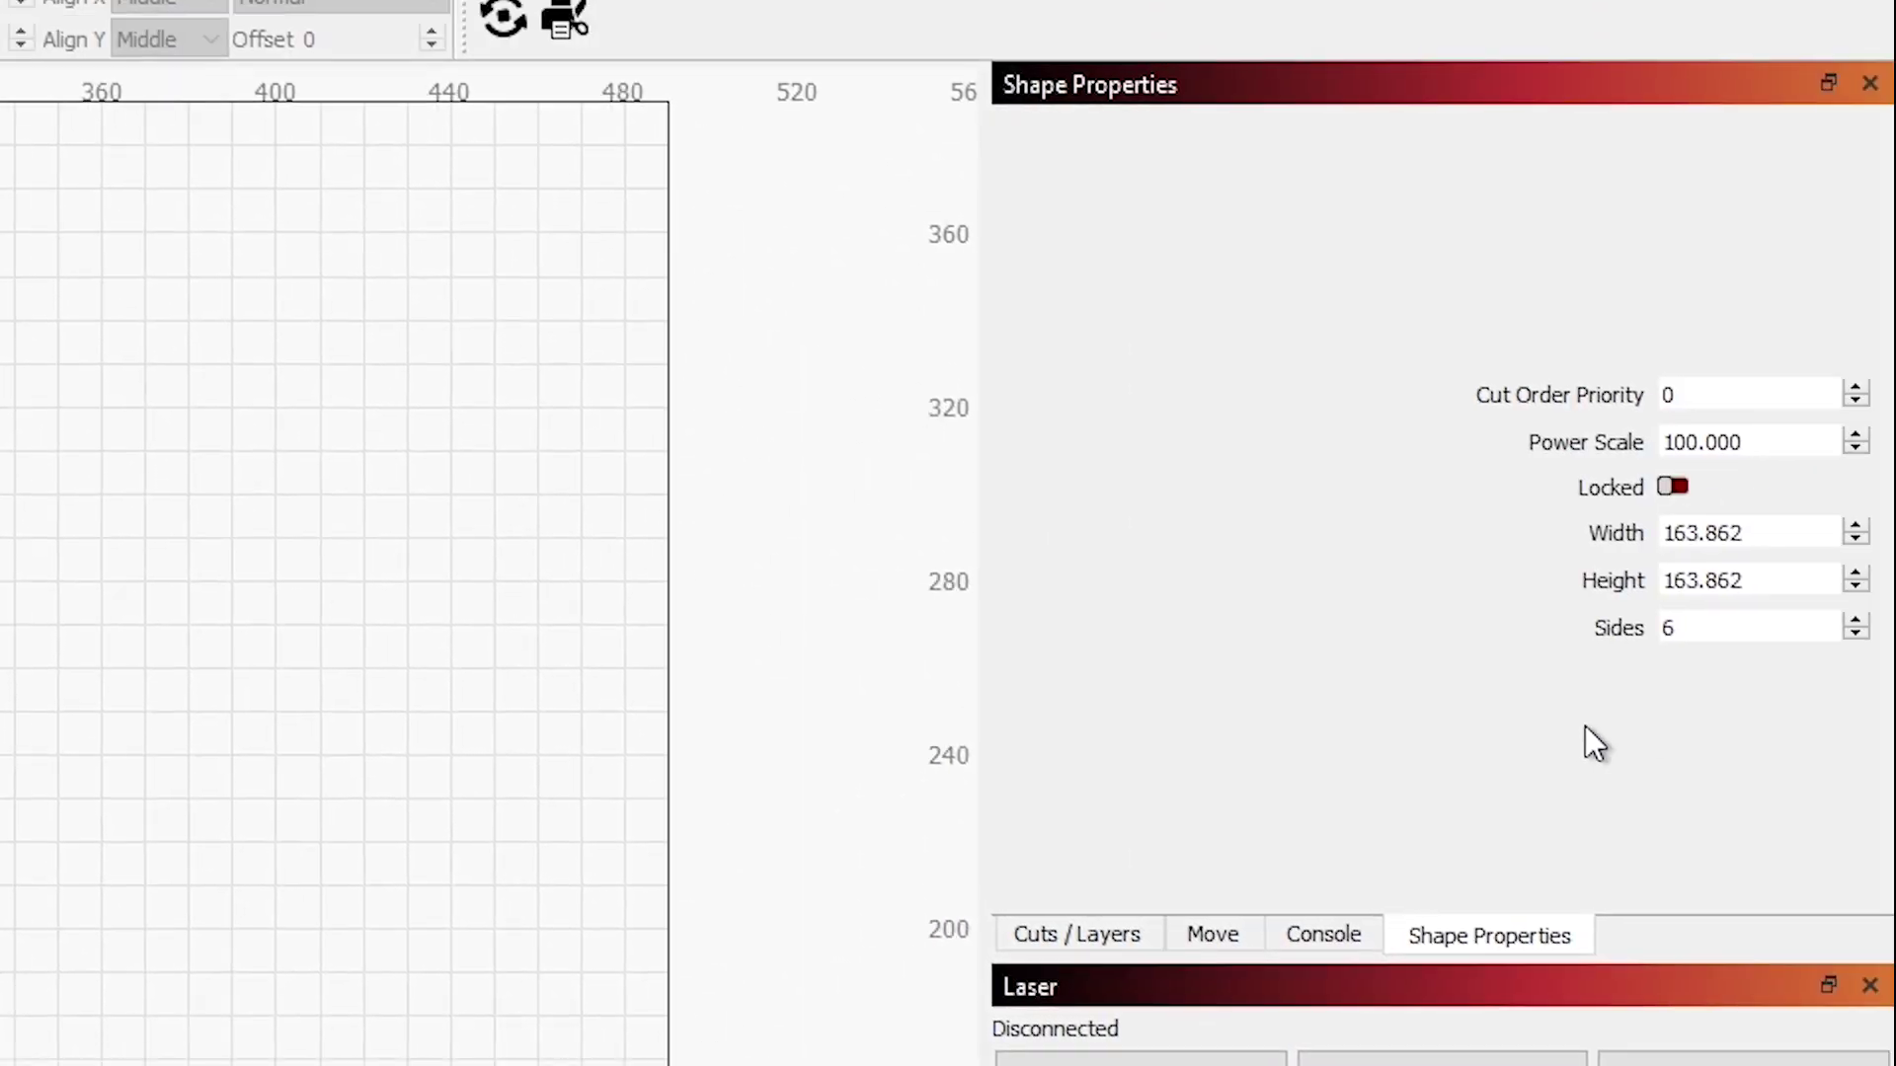
Step: Try 3, 4, 5 and 6 as the polygon's Sides value
drag(1692, 628, 1624, 631)
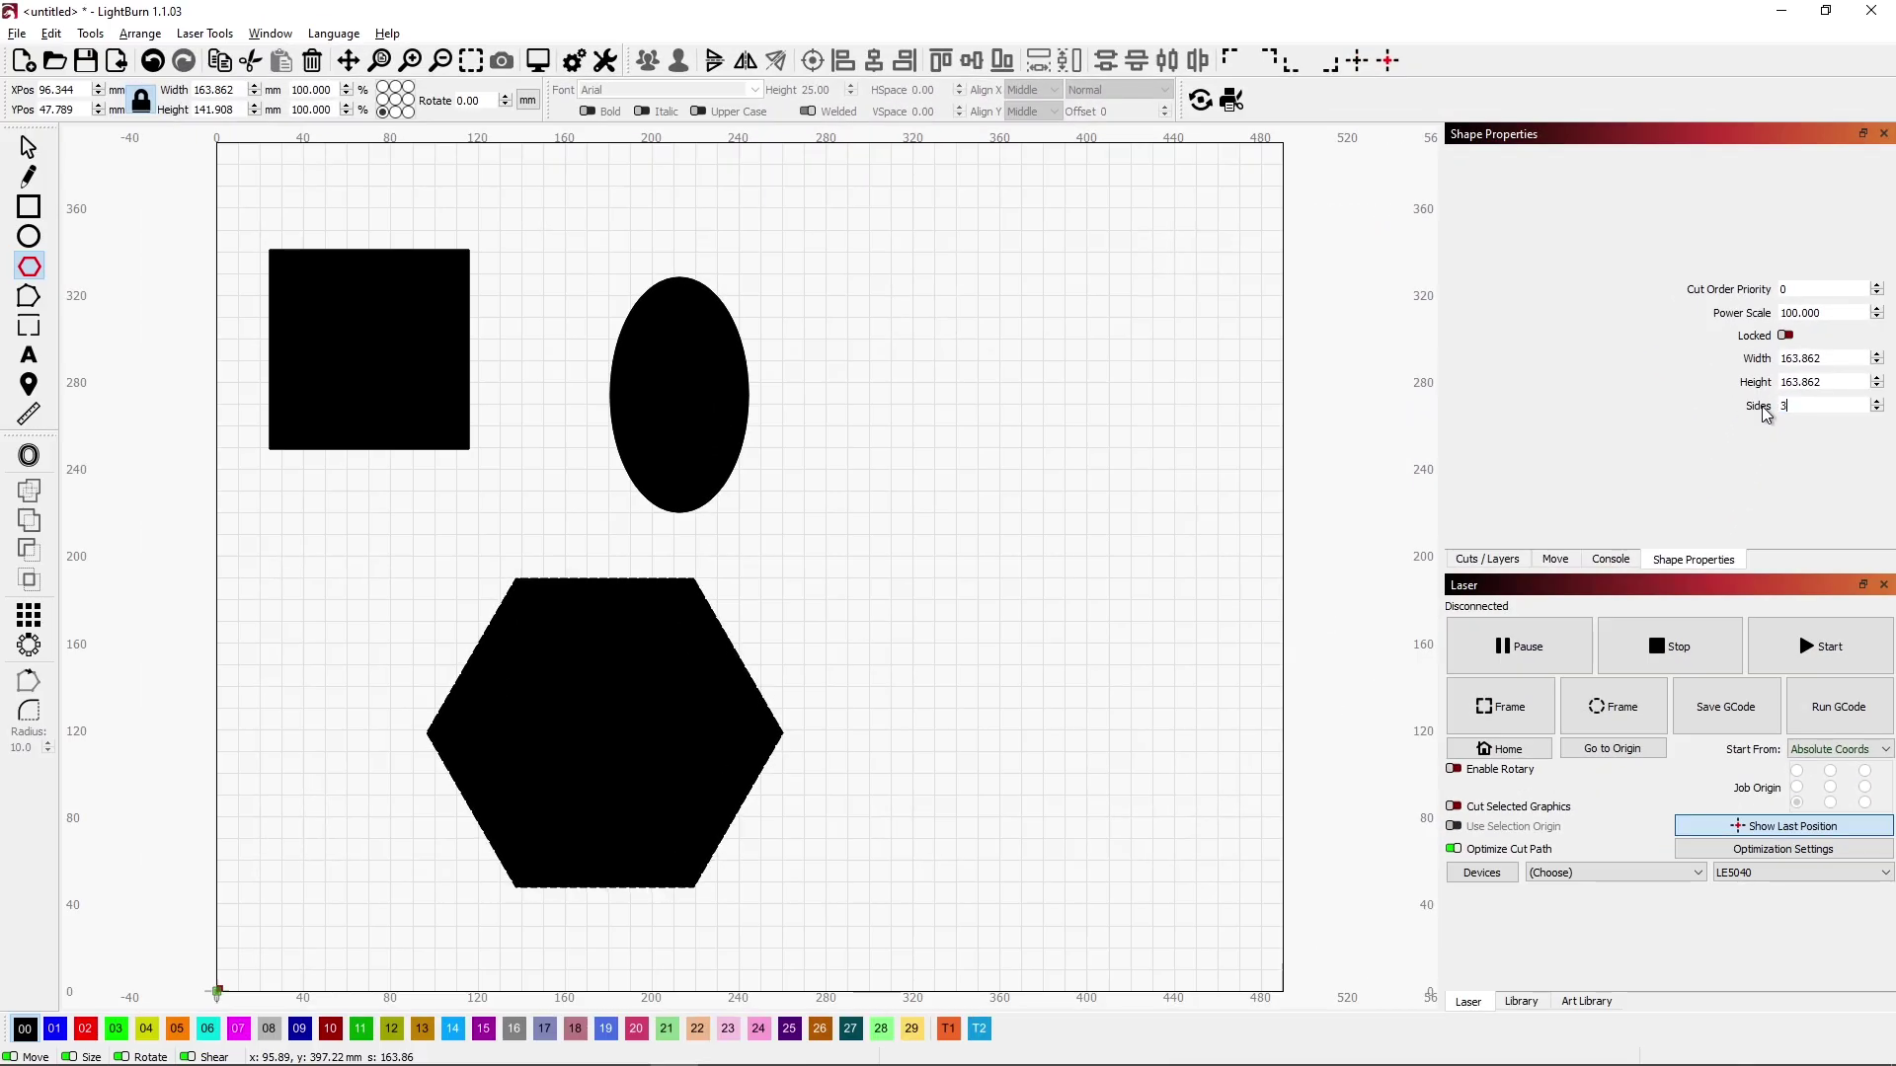
key(Return)
text(4)
key(Return)
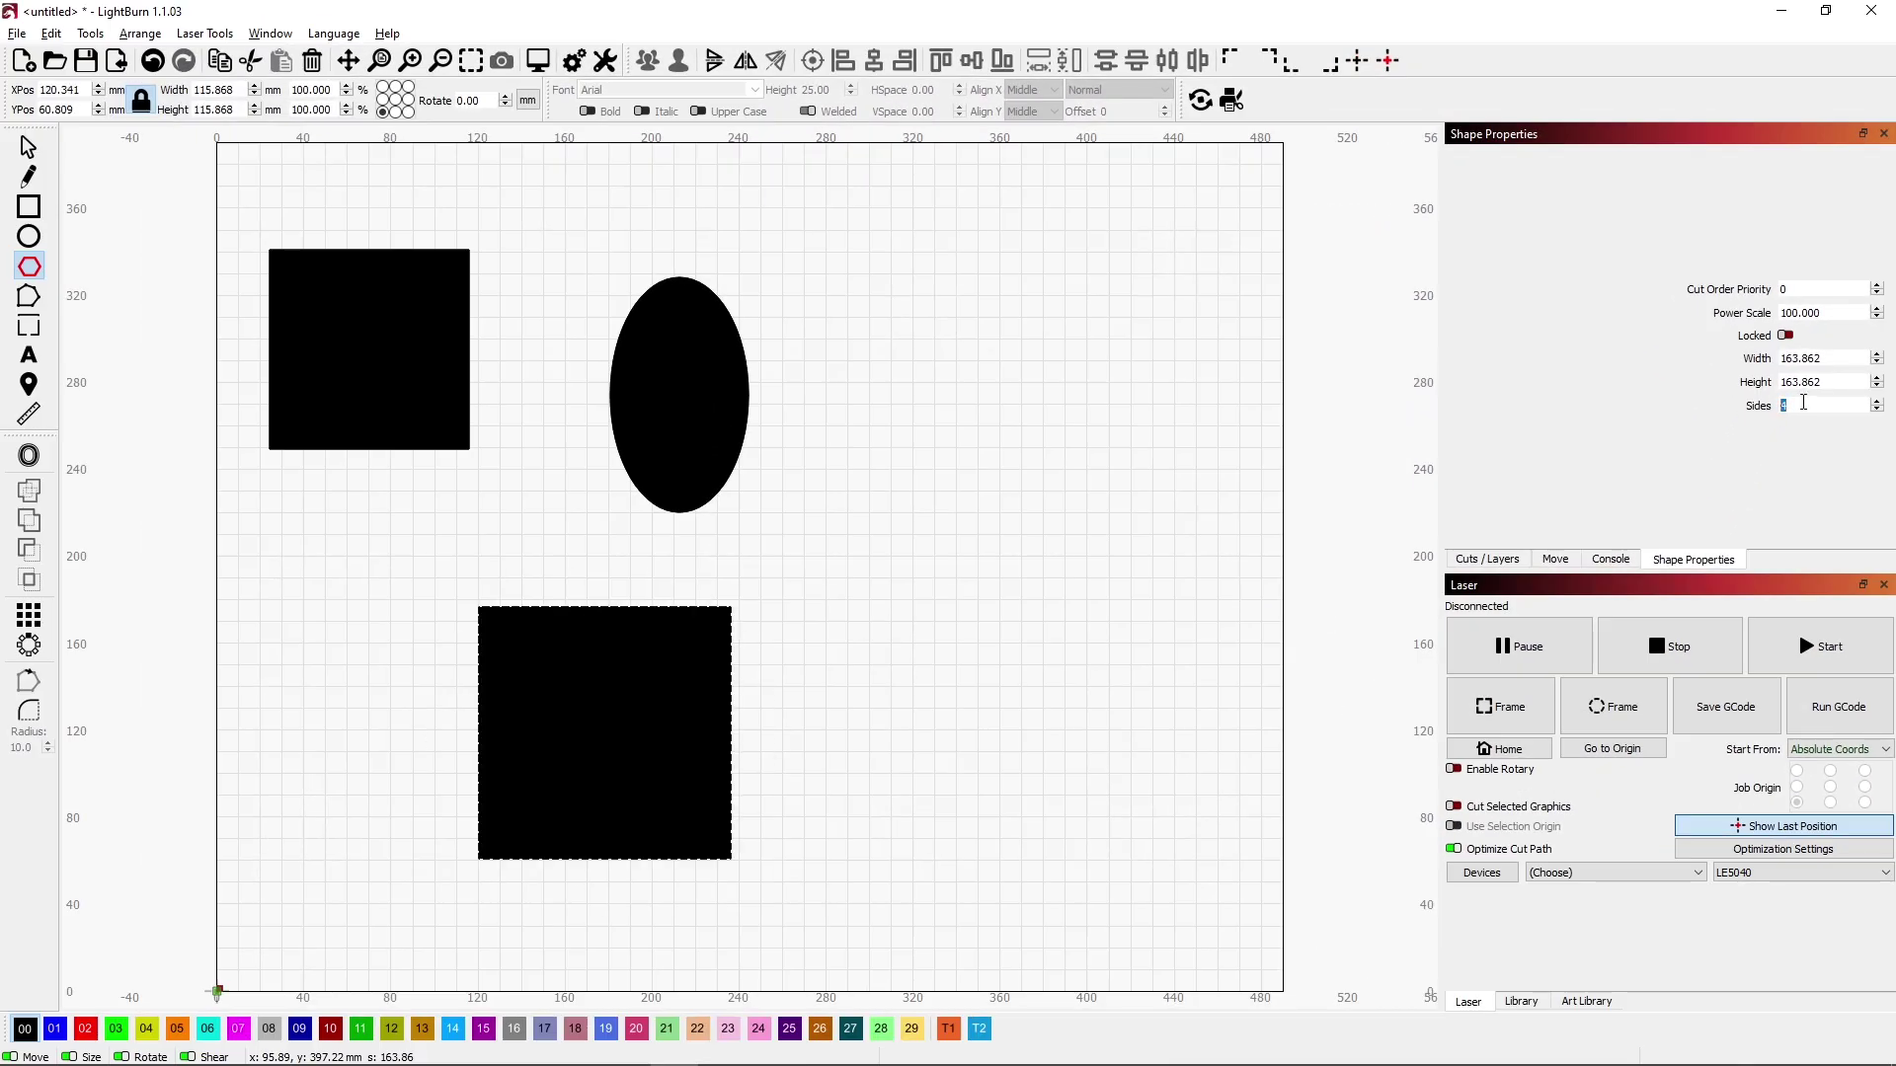
text(5)
key(Return)
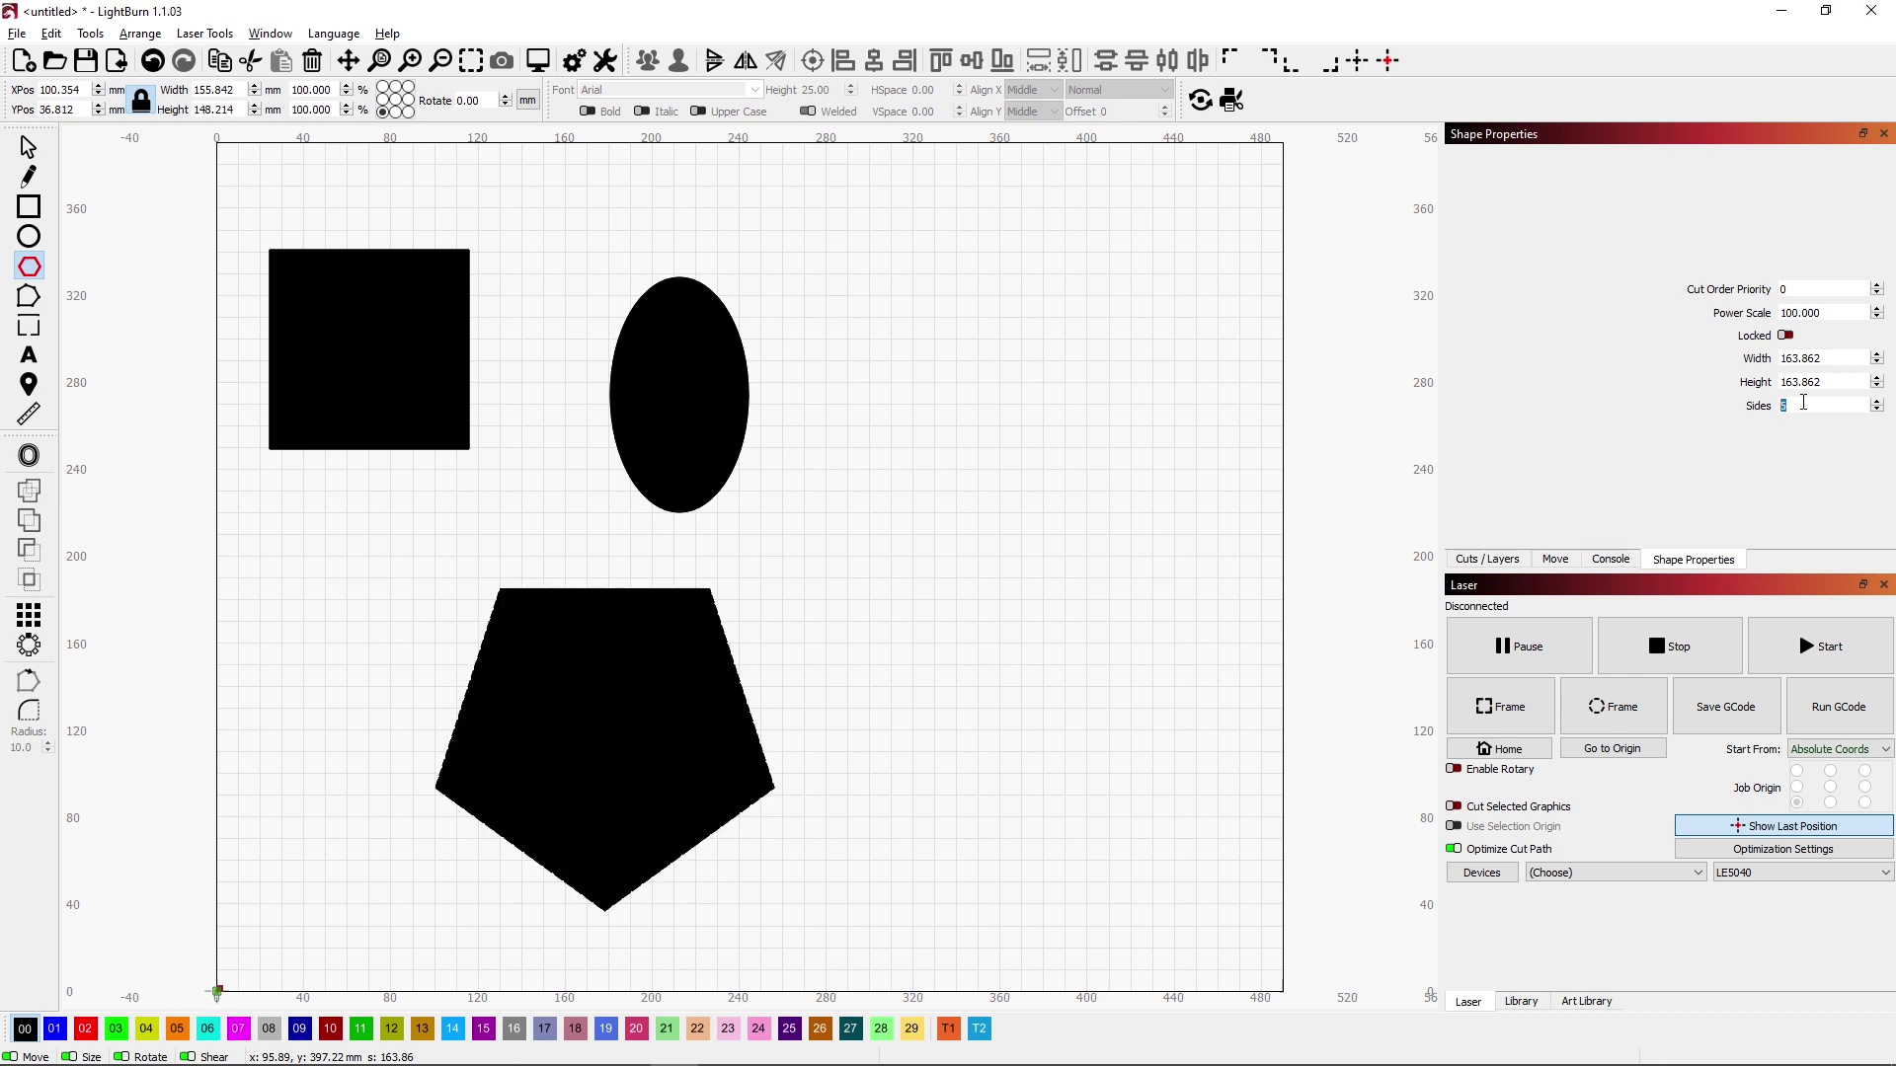
text(6)
key(Return)
Step: Adjust the Sides value back to 5 so the shape ends as a pentagon
scroll(1802, 402, up, 8)
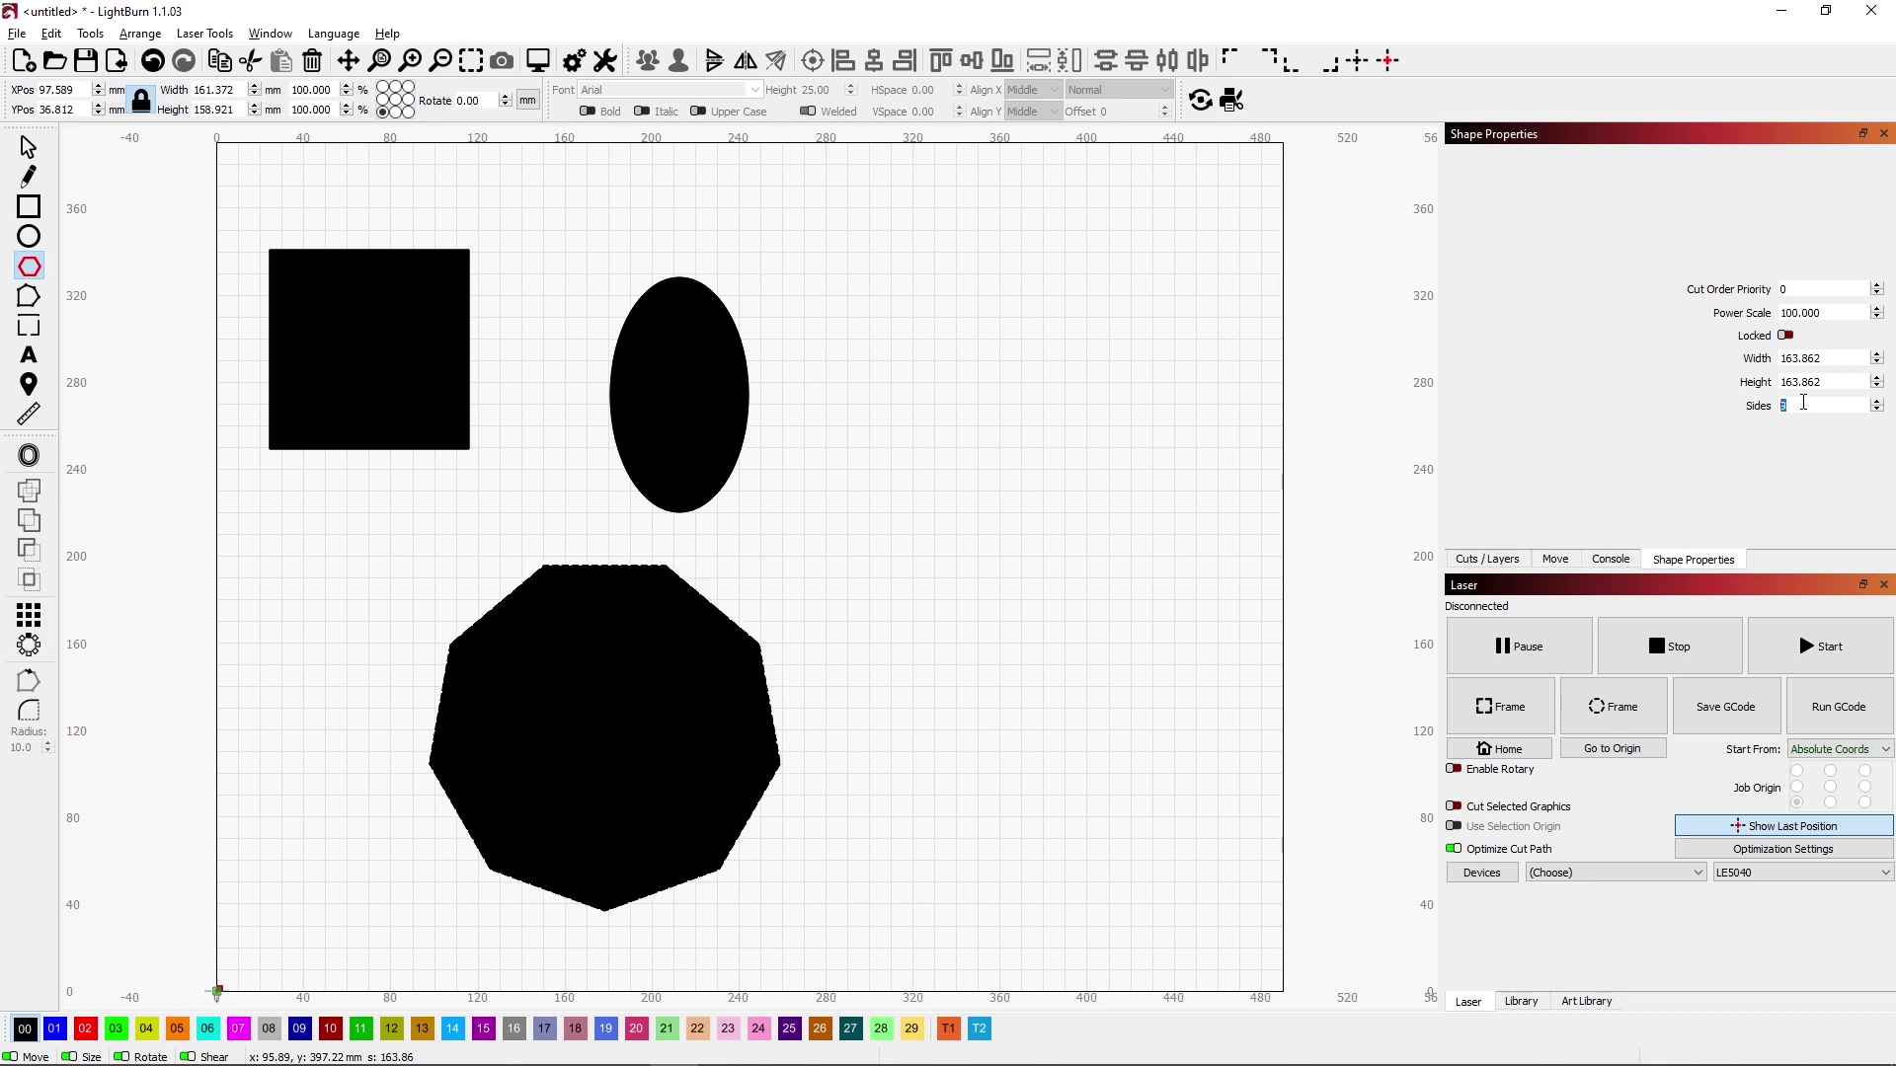
scroll(1803, 402, up, 3)
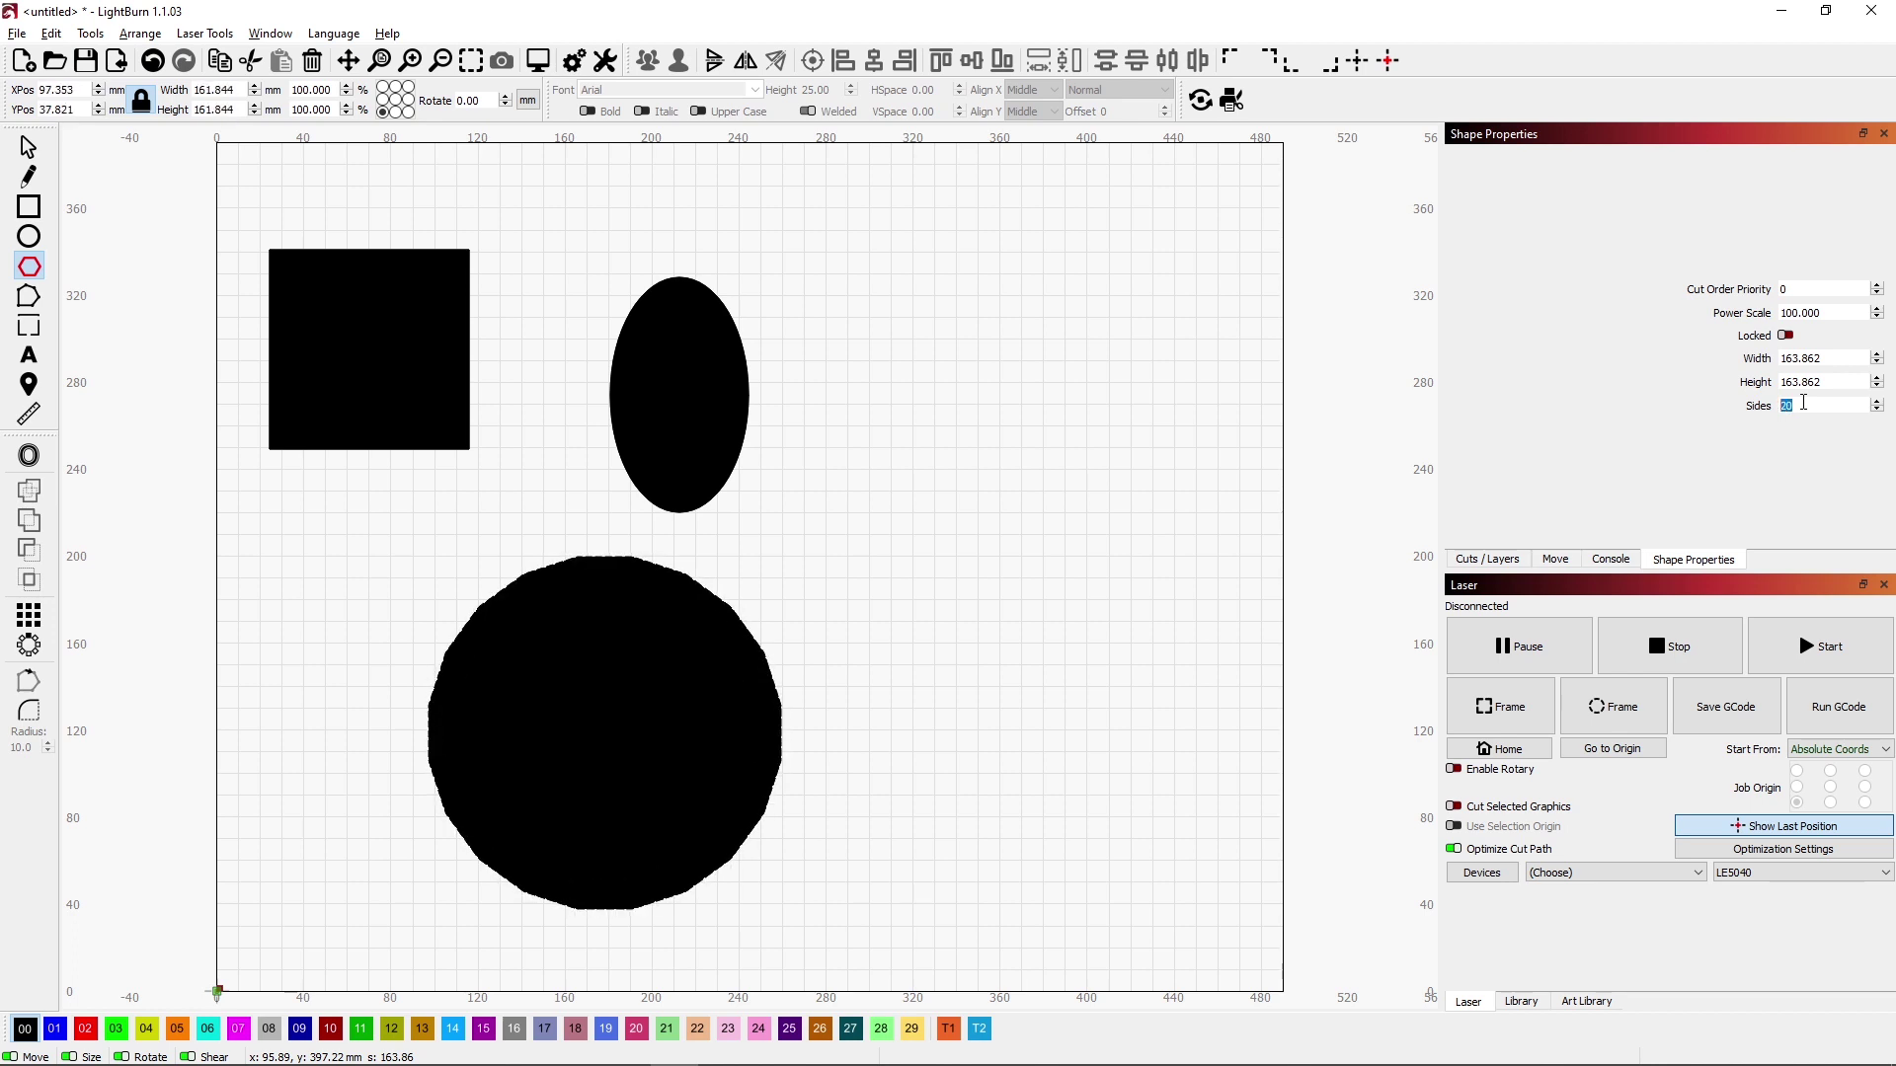
scroll(1802, 401, up, 2)
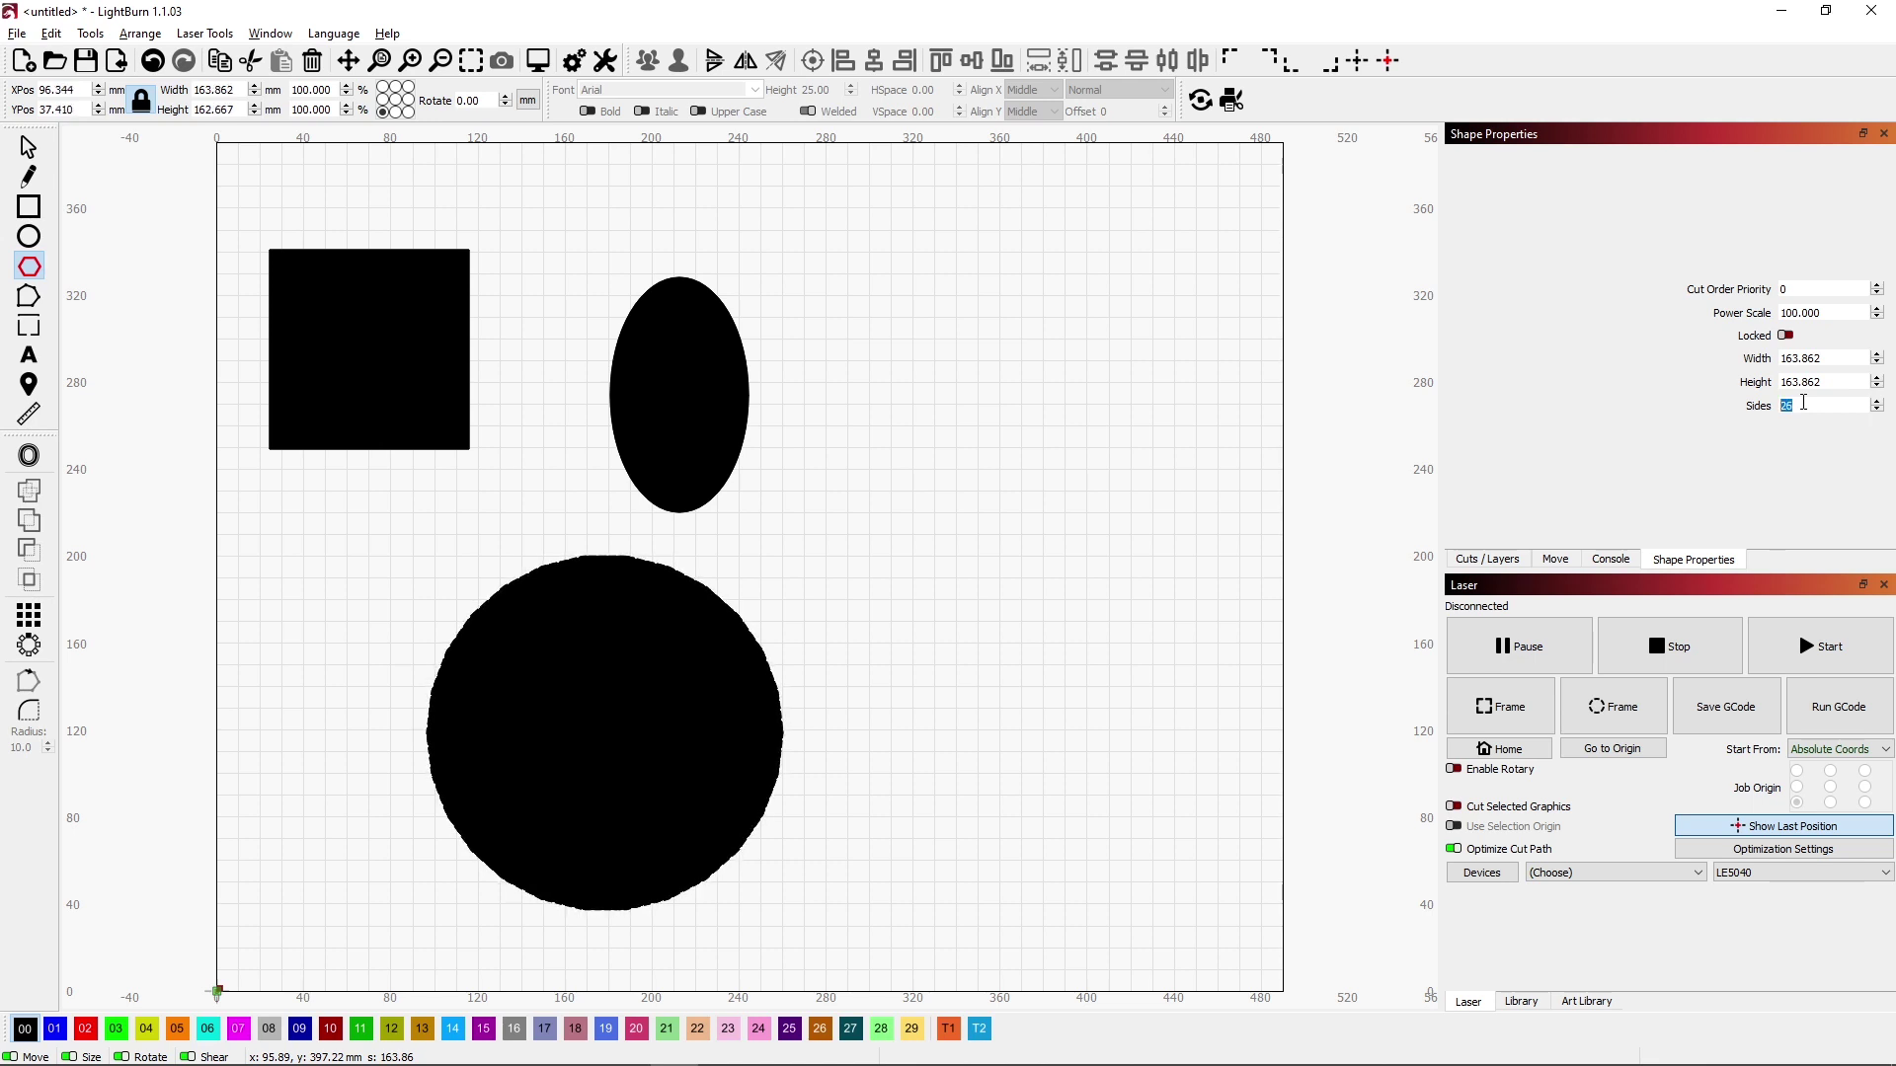
scroll(1803, 402, up, 1)
scroll(1803, 402, down, 20)
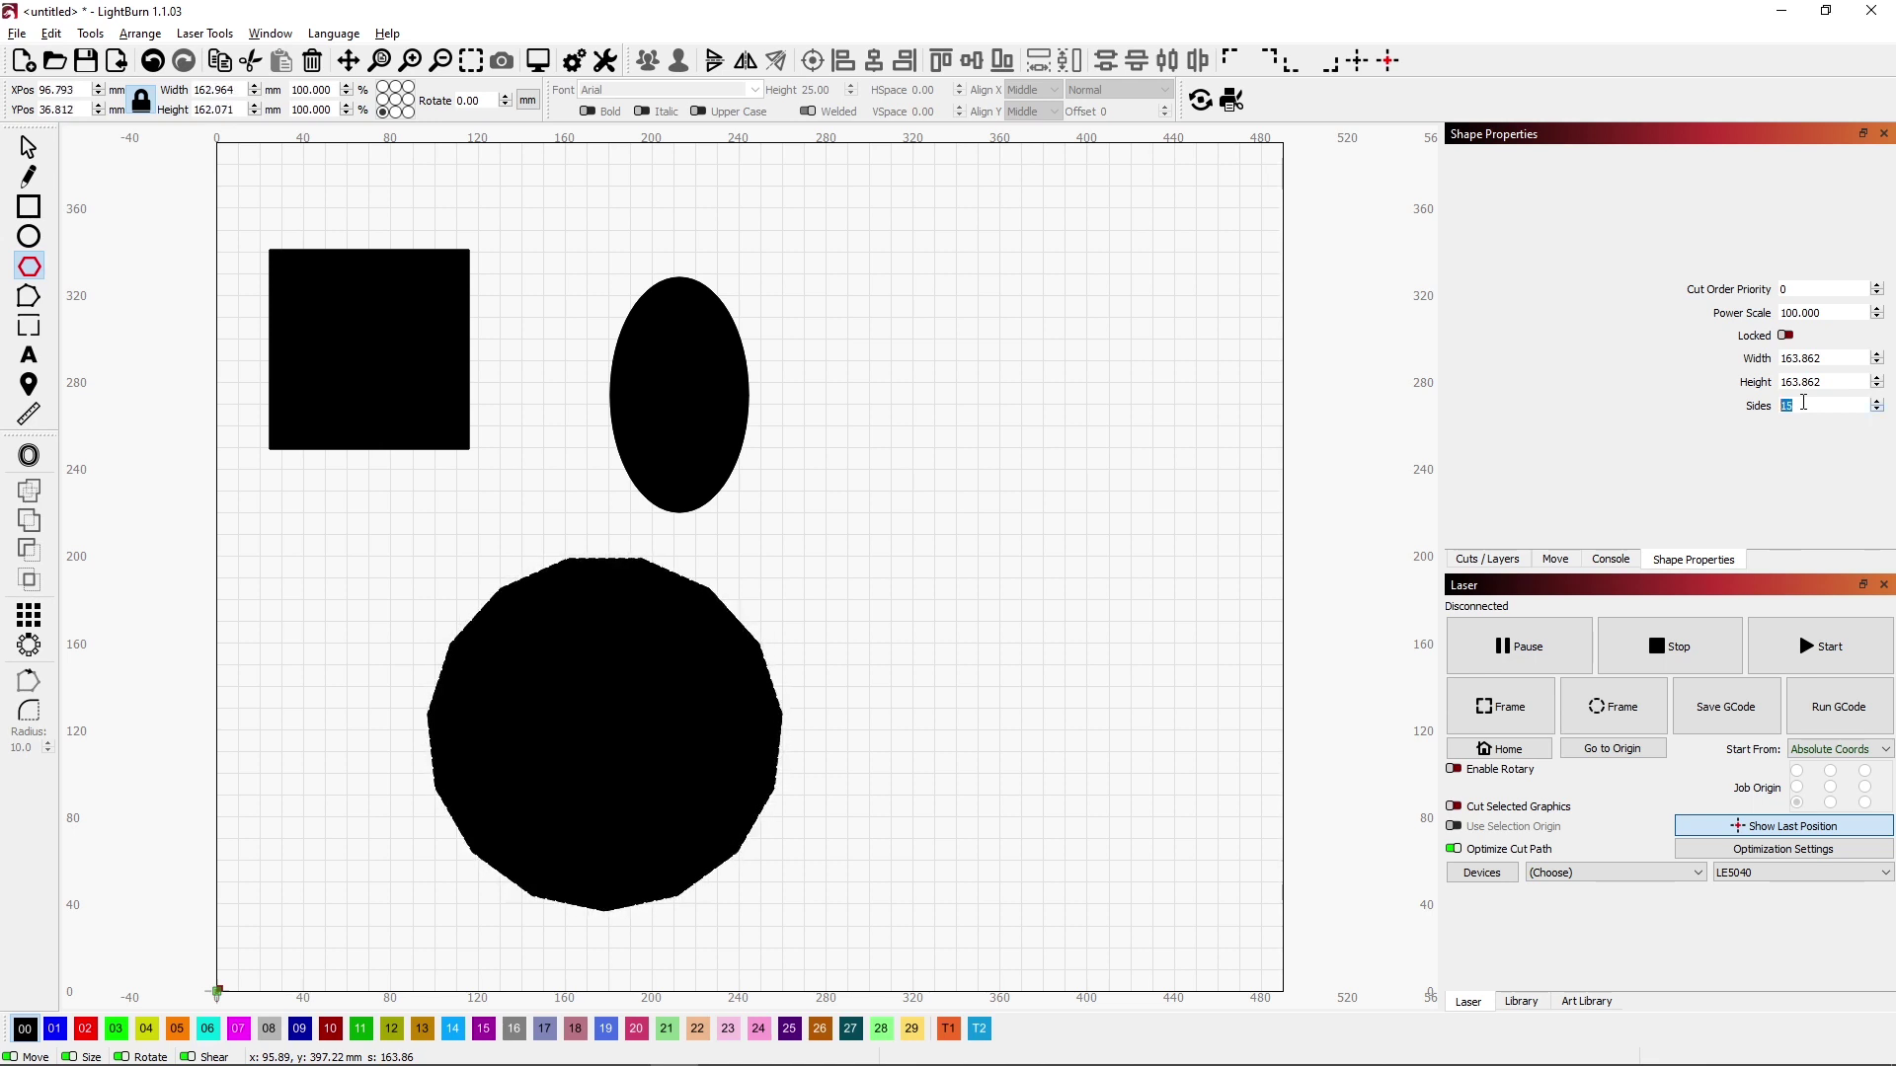
scroll(1803, 402, up, 2)
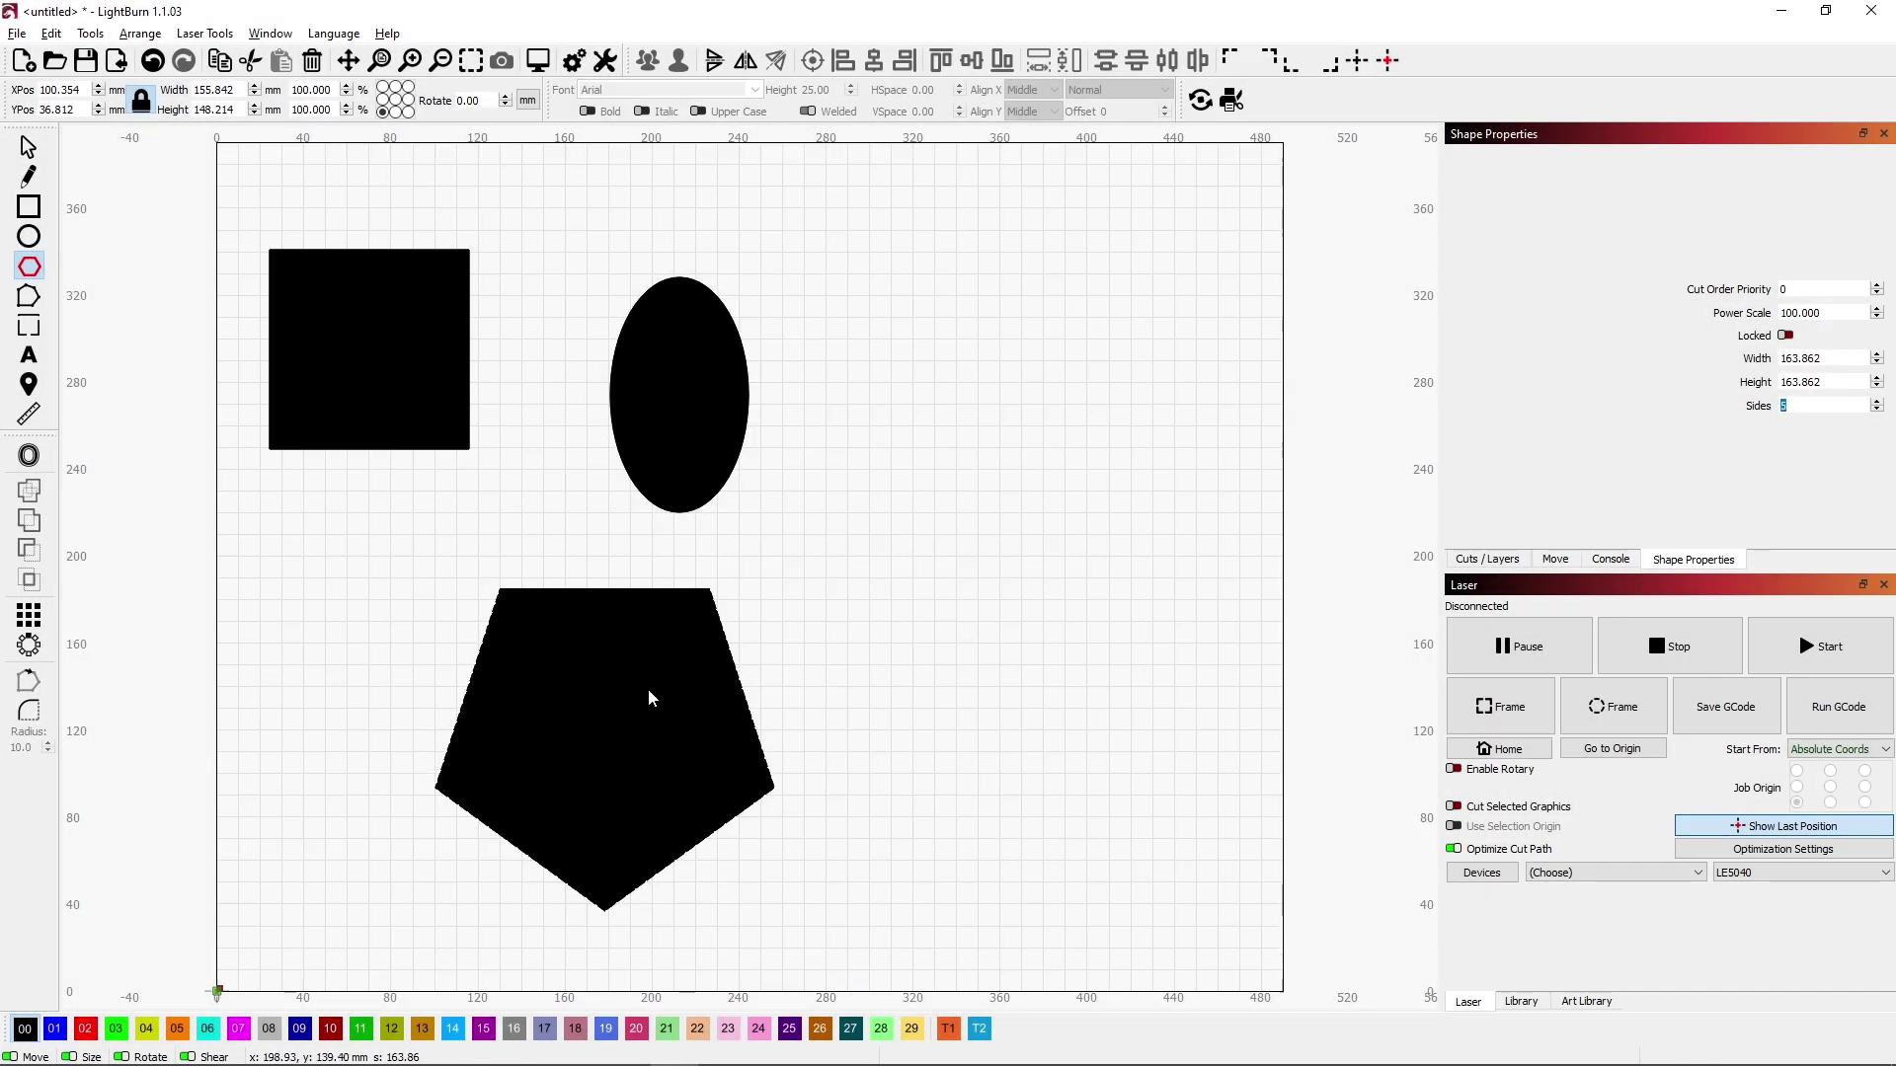
Step: In the Cuts / Layers list, change layer C00's mode from Fill to Line
click(1558, 560)
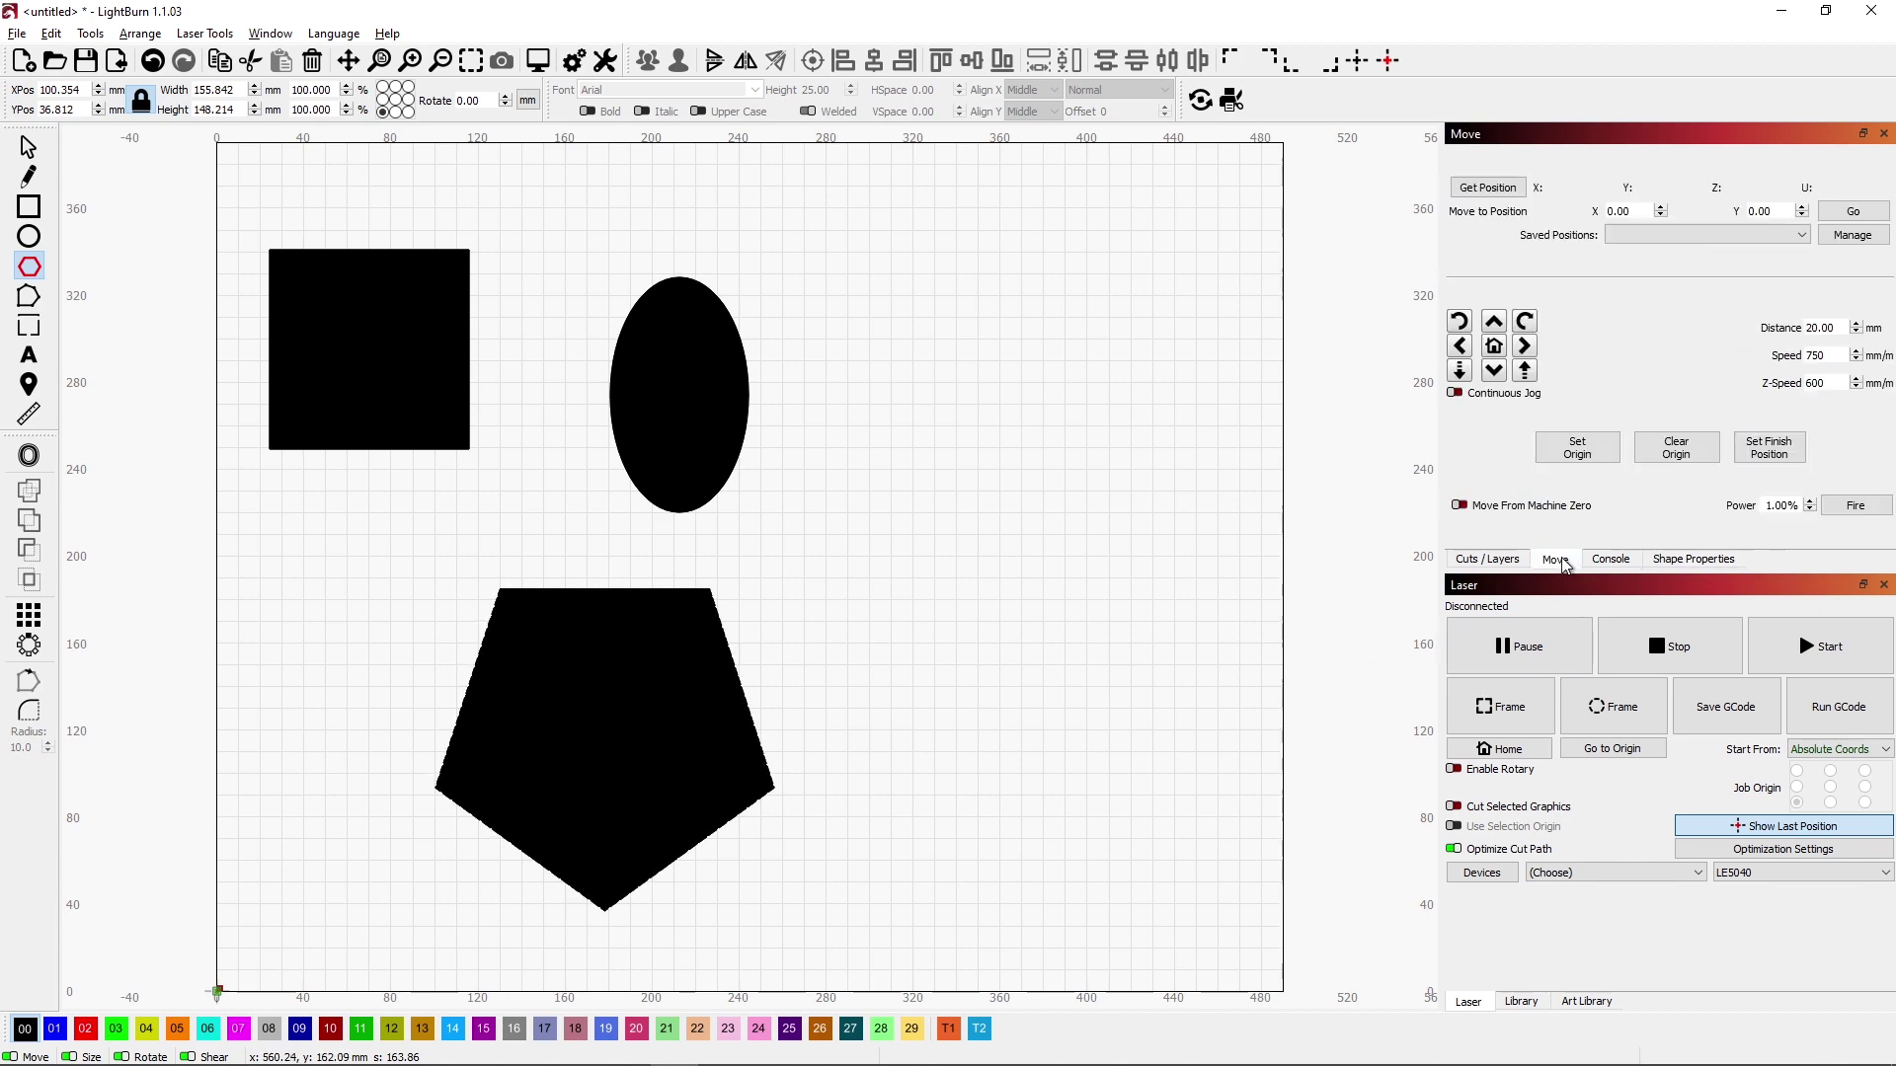
click(1487, 560)
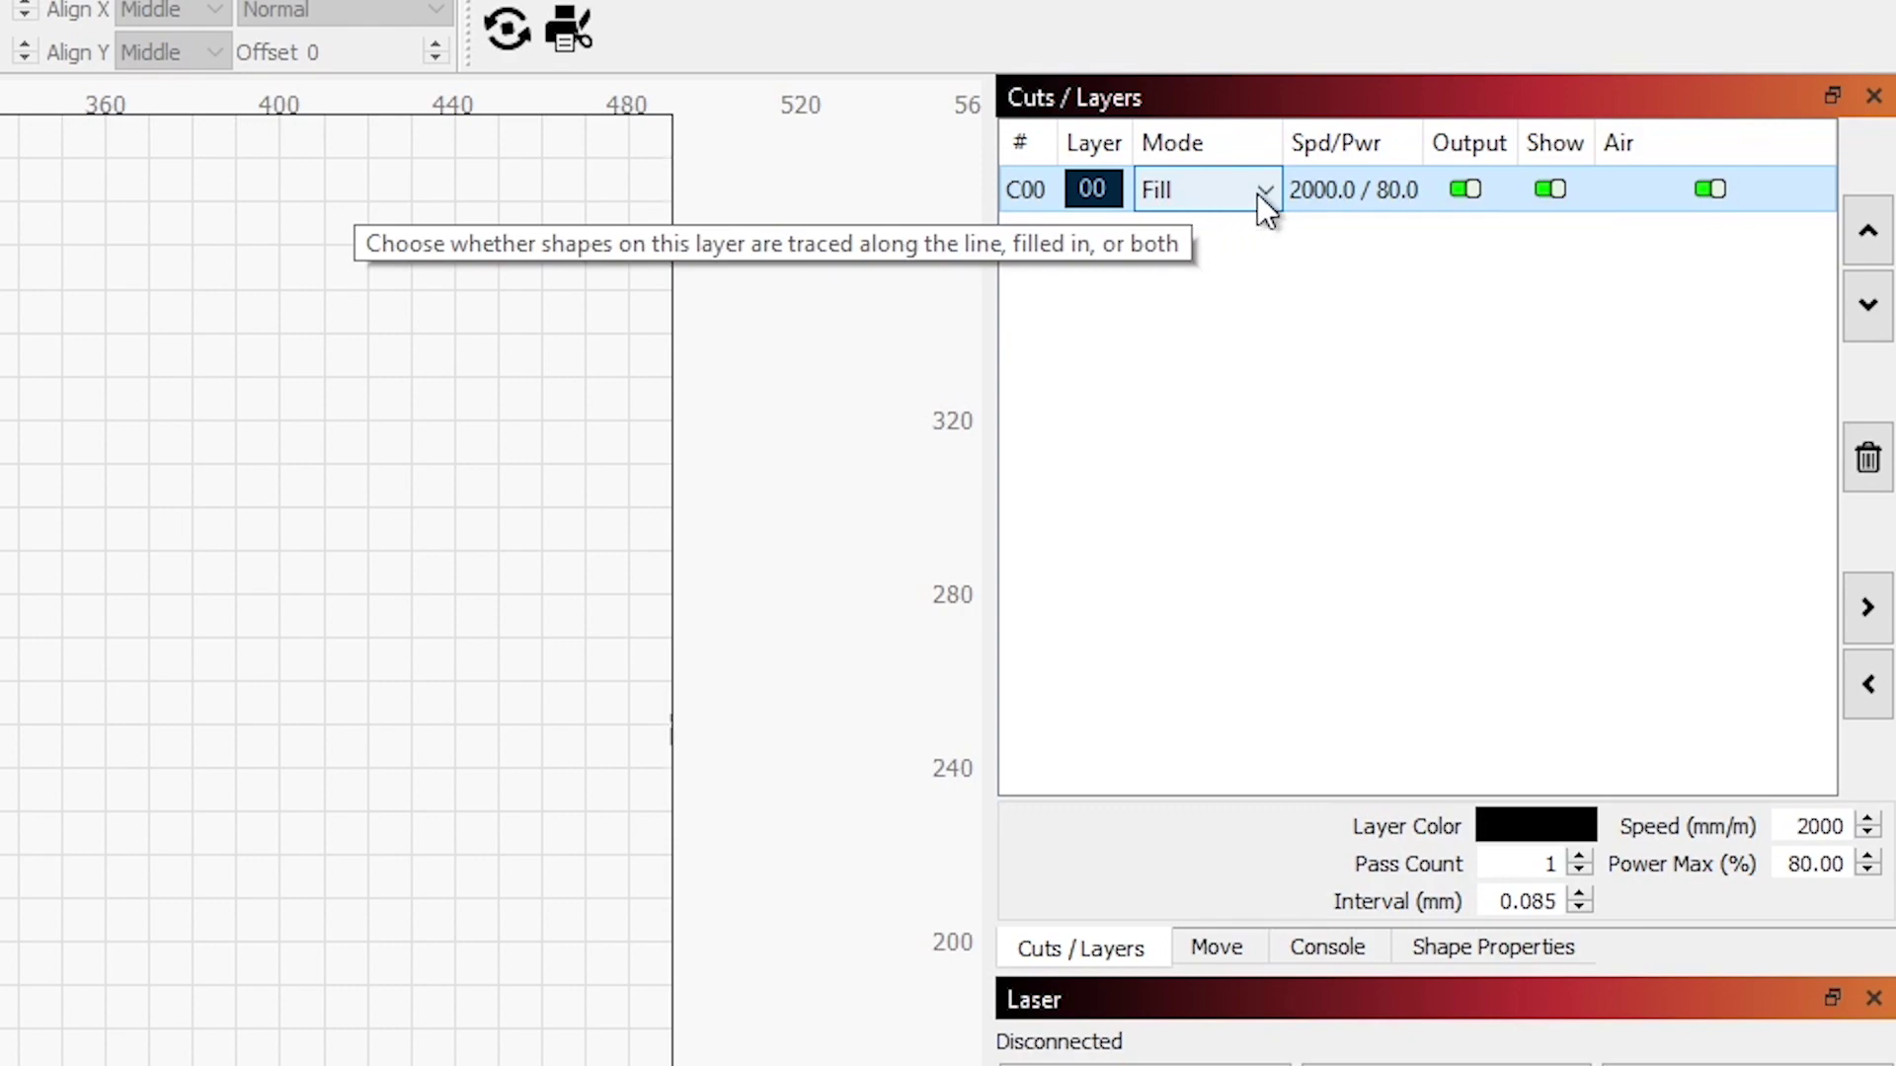
click(1262, 191)
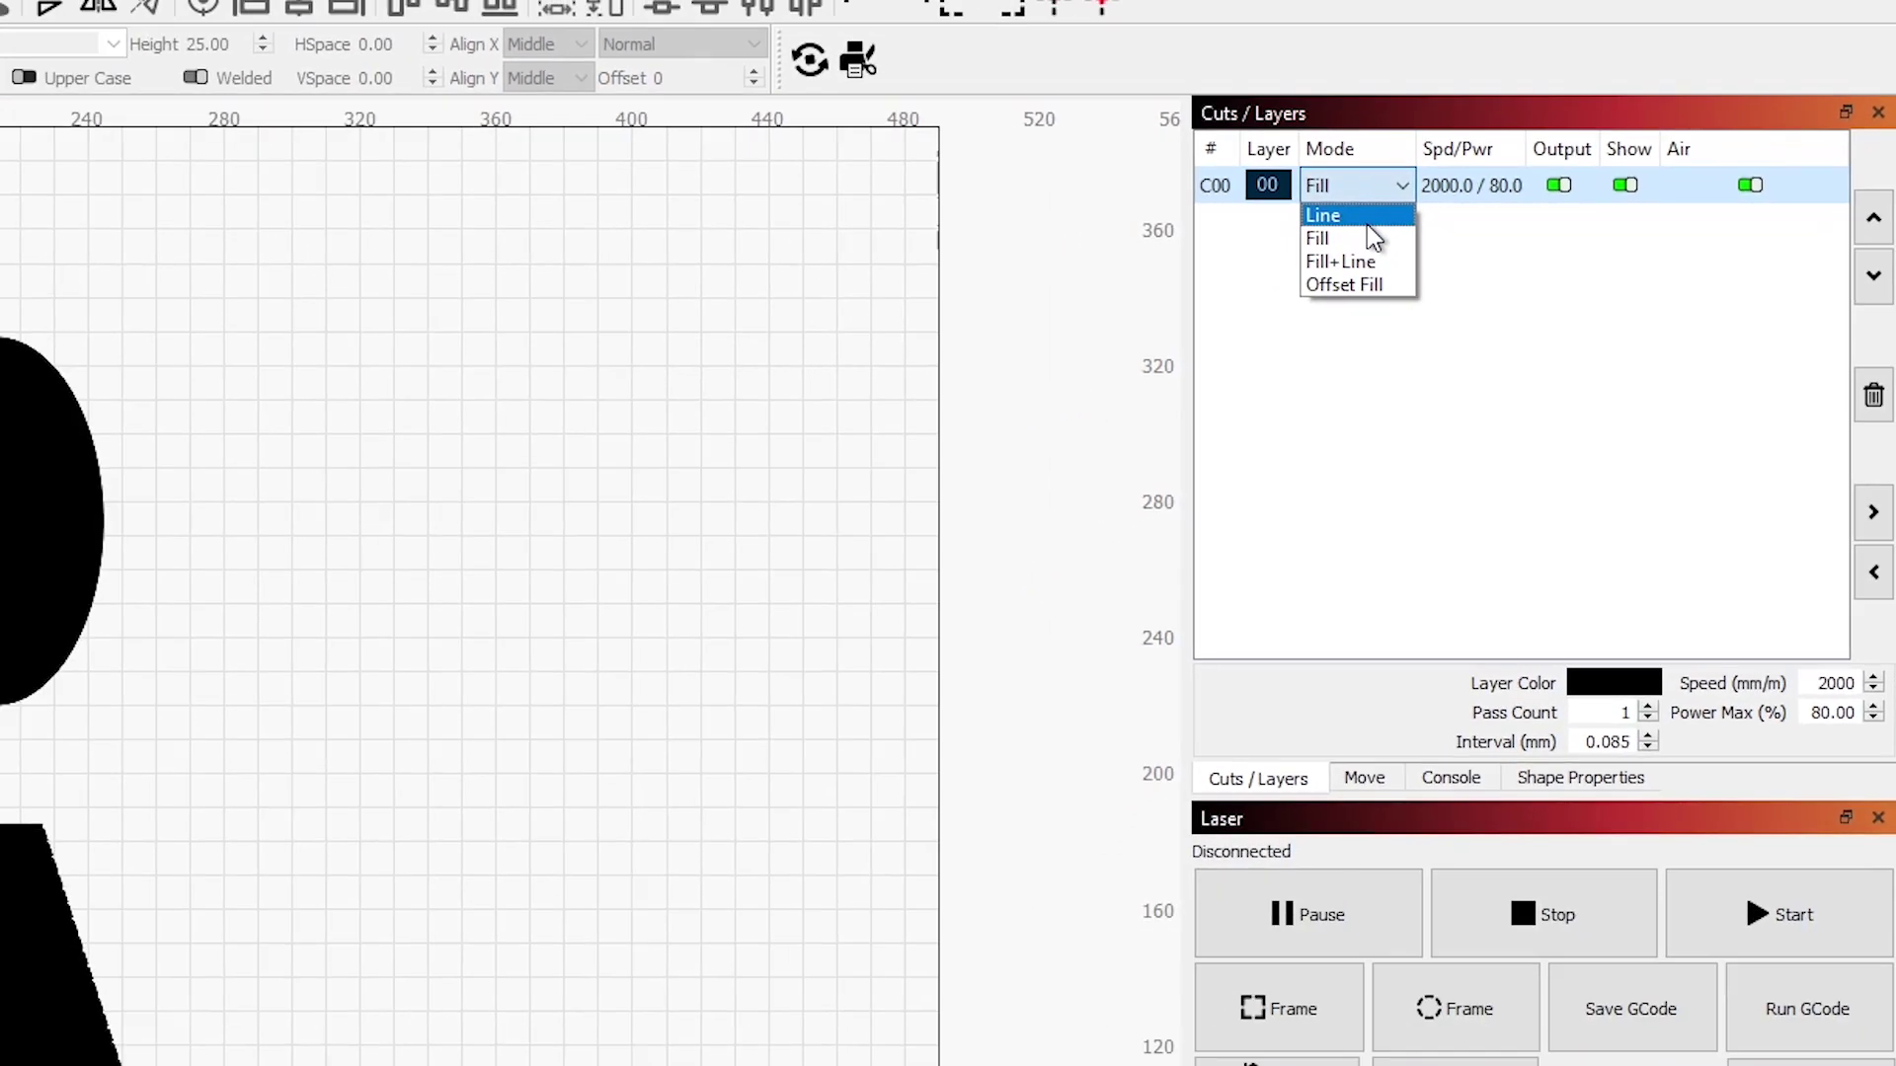
click(1197, 229)
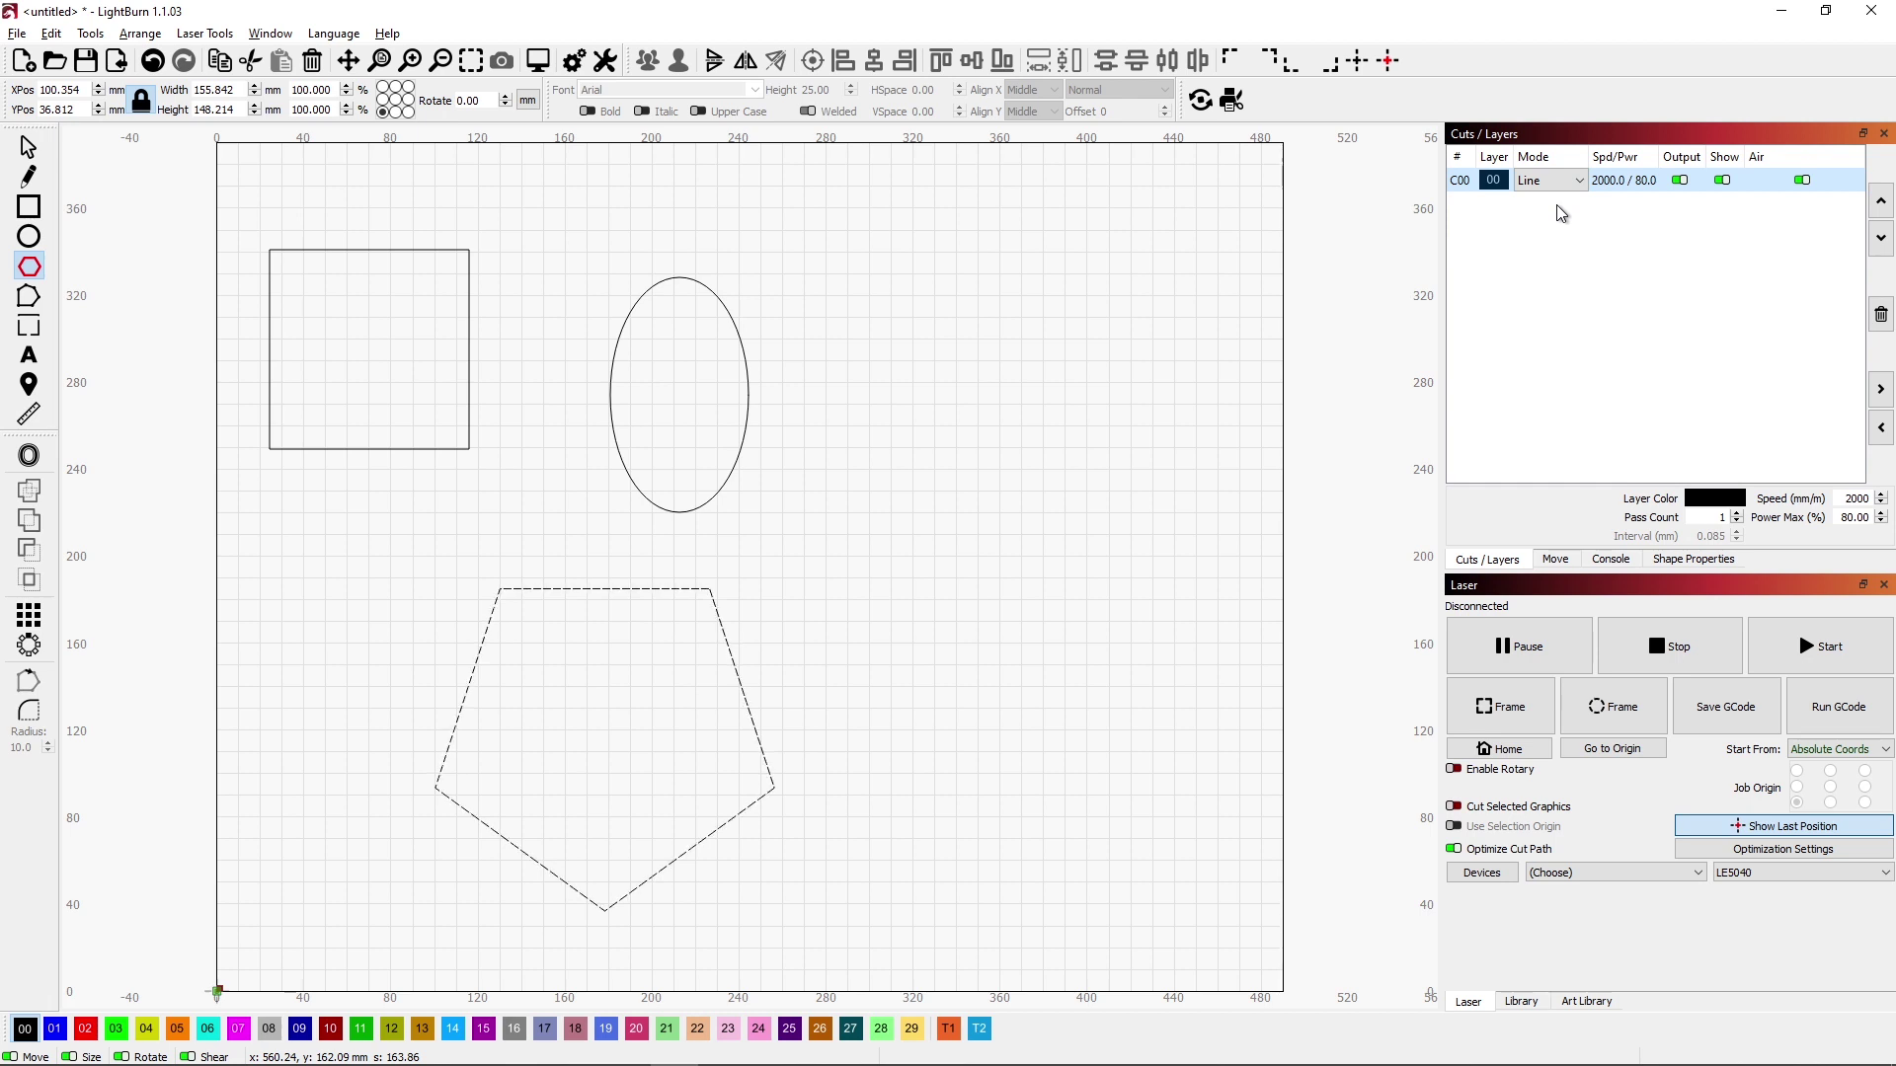
click(726, 482)
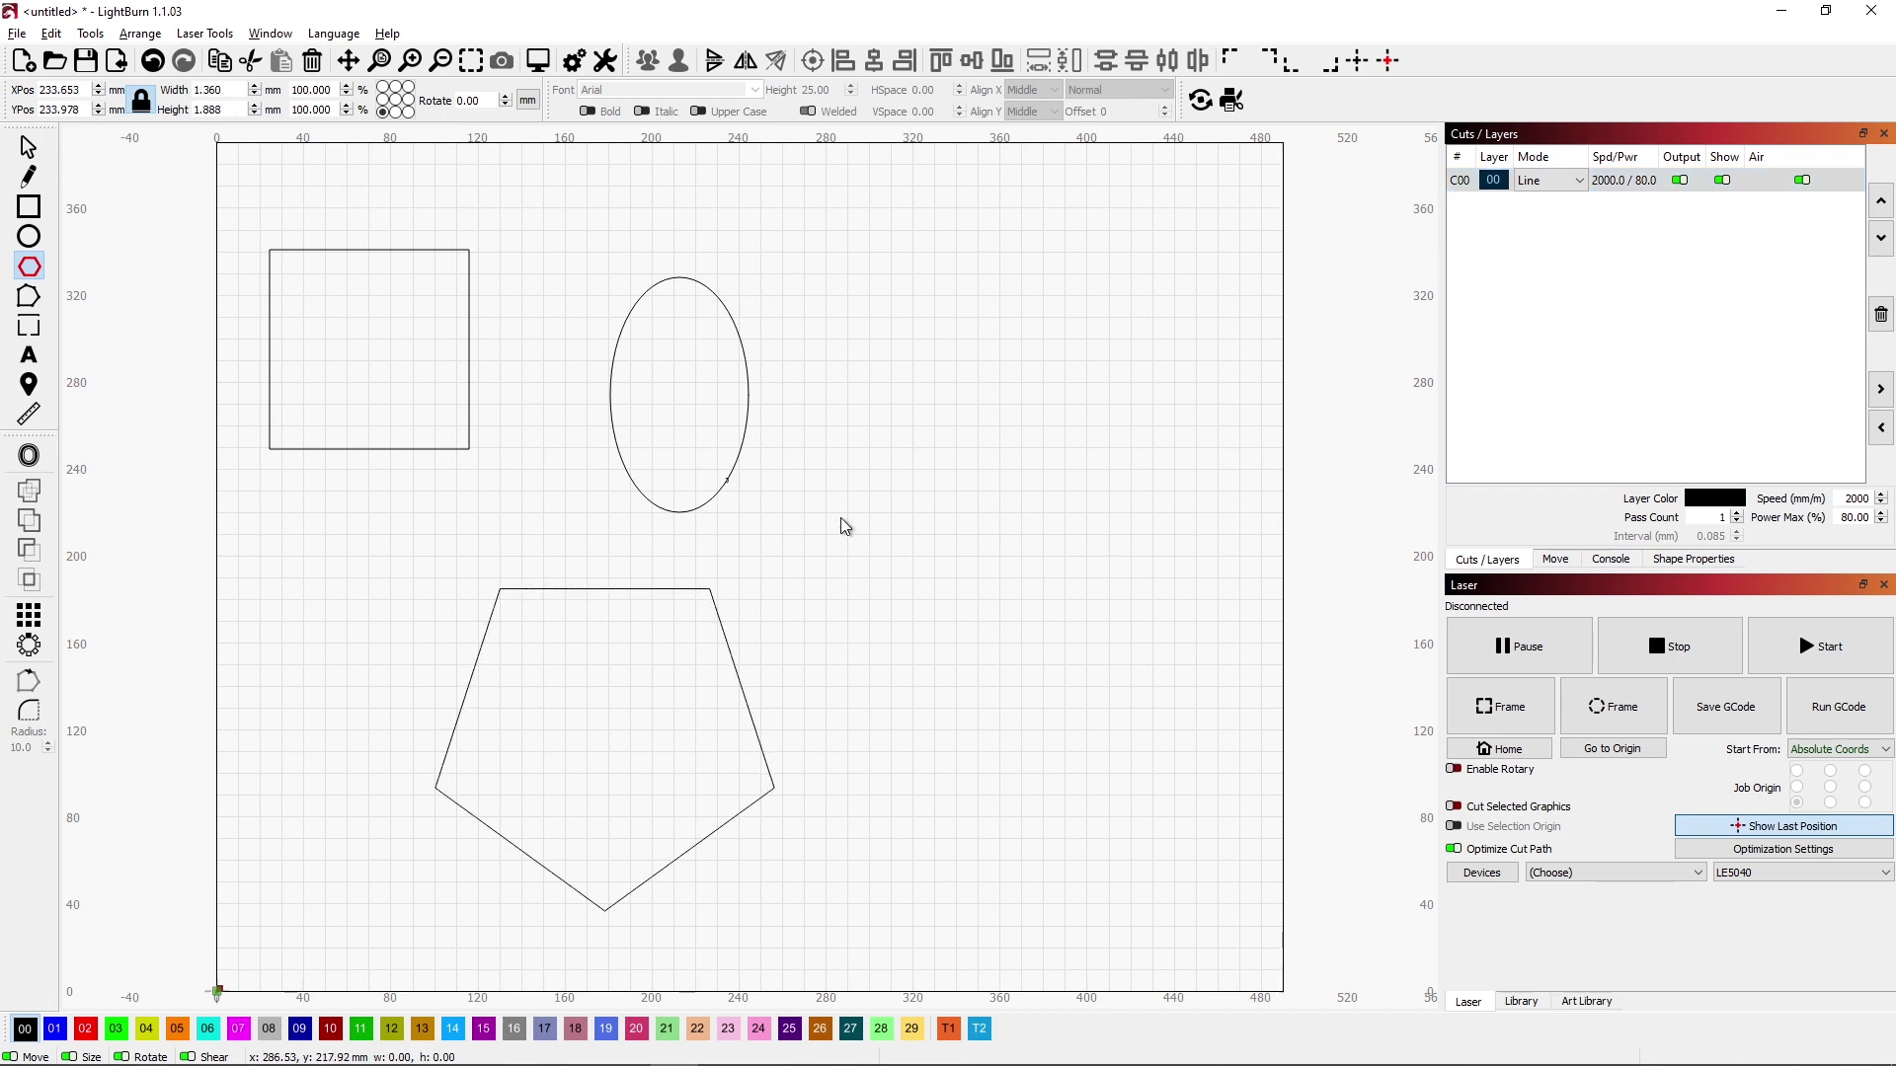
key(Escape)
Step: Undo the stray polygon, return C00 to Fill, and switch the view to Wireframe / Smooth
key(ctrl+z)
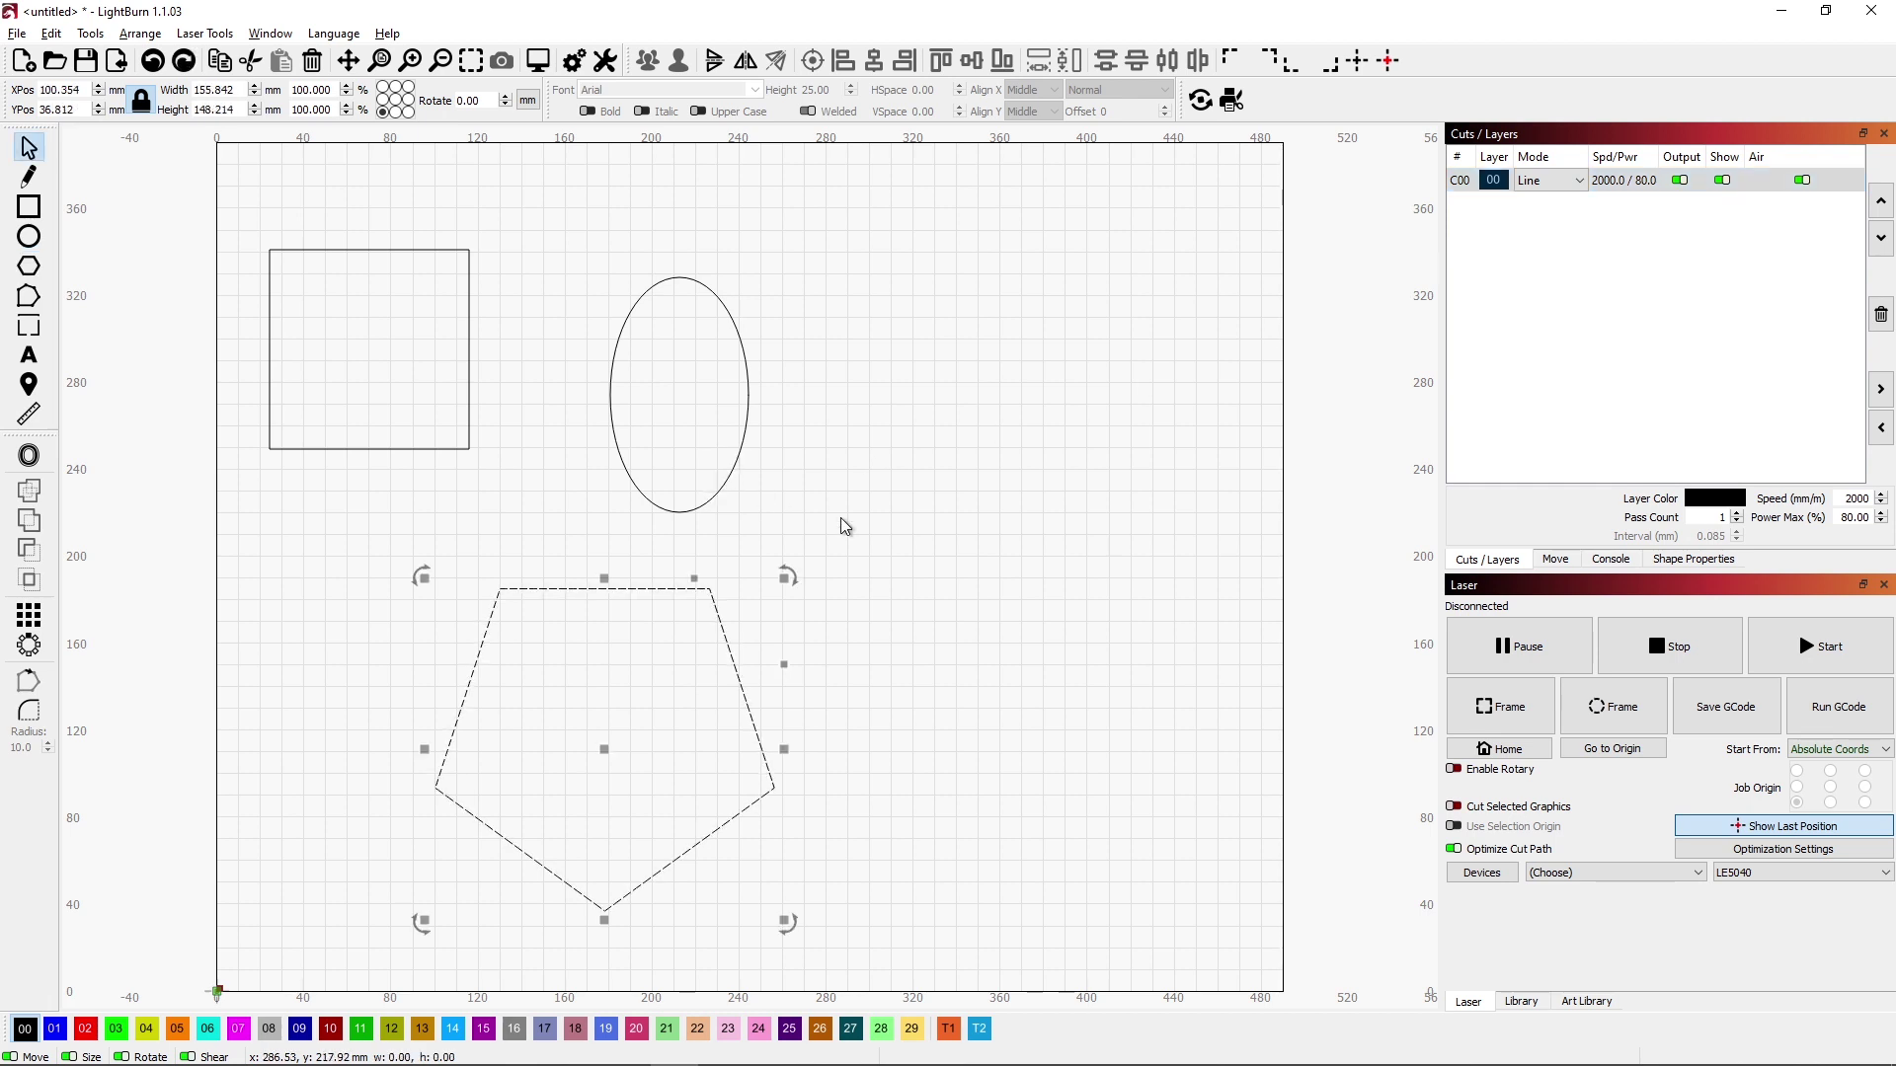
click(844, 525)
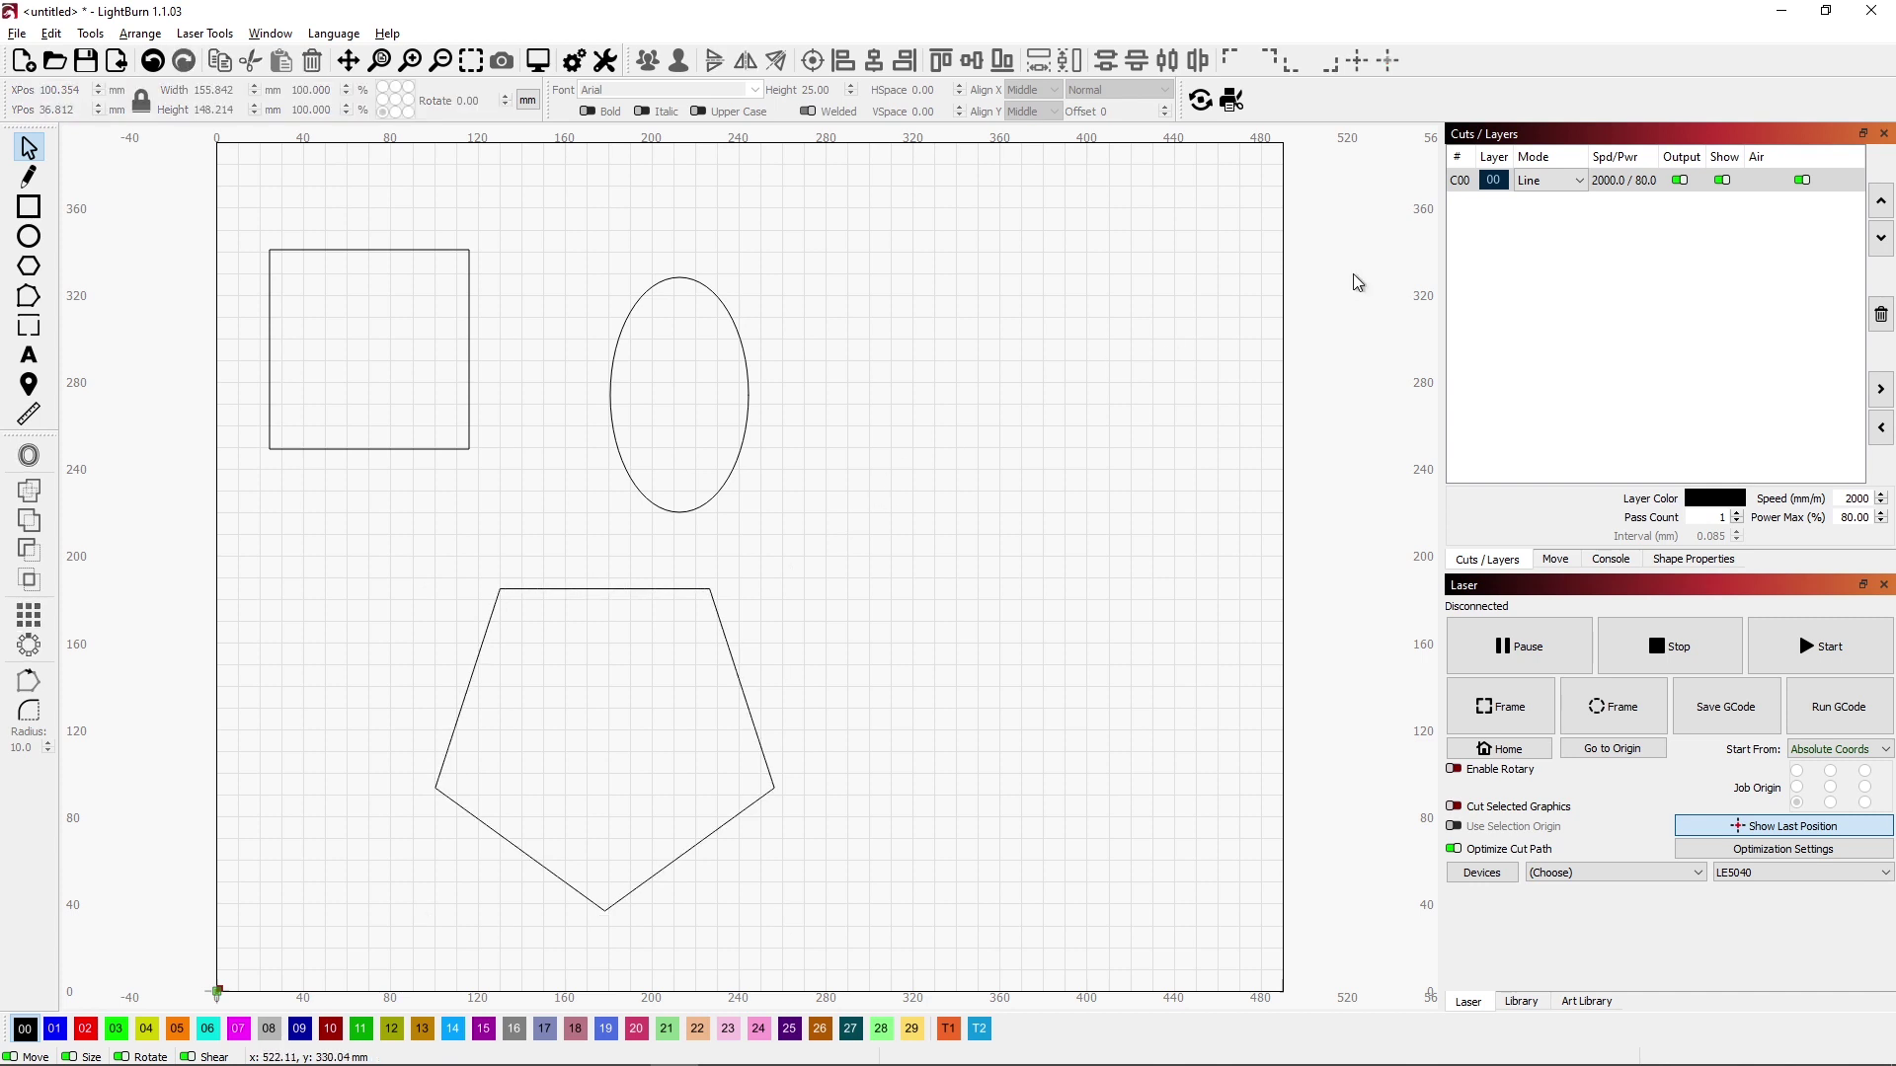
click(1581, 184)
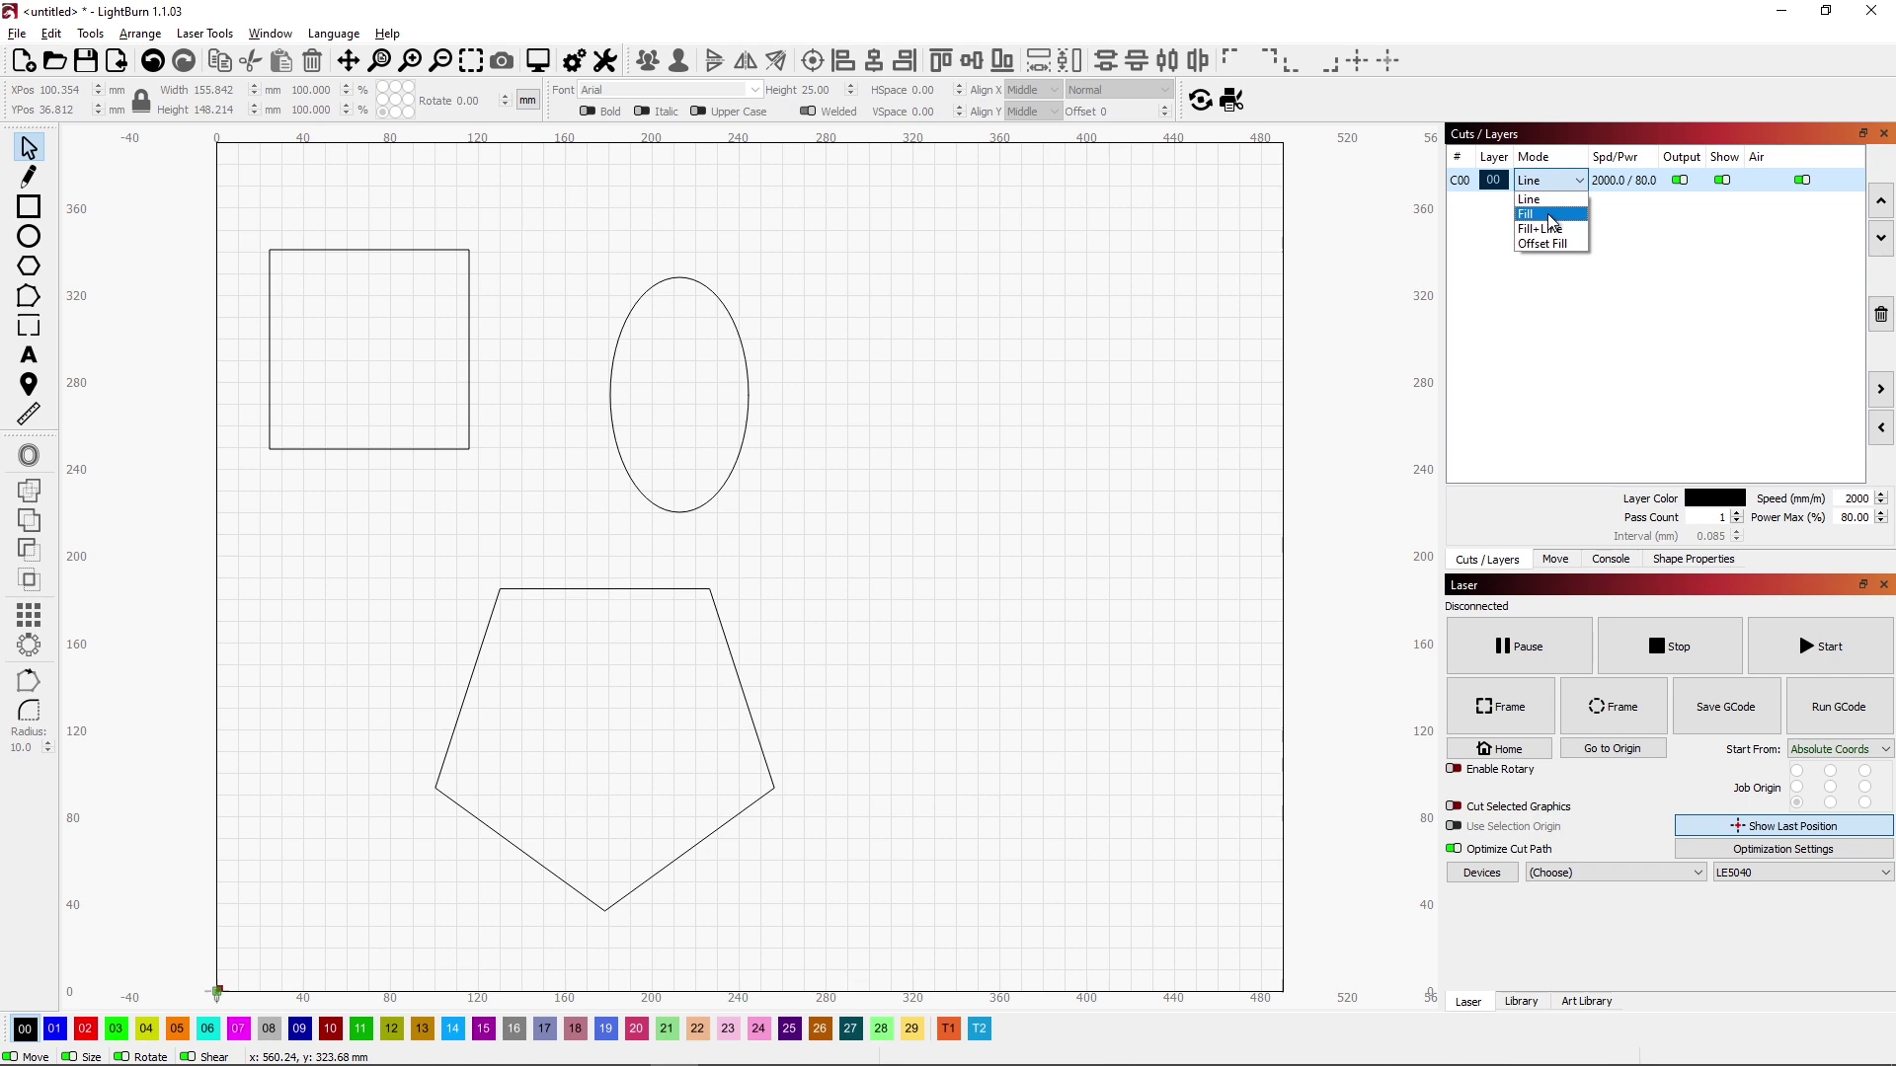
click(1551, 221)
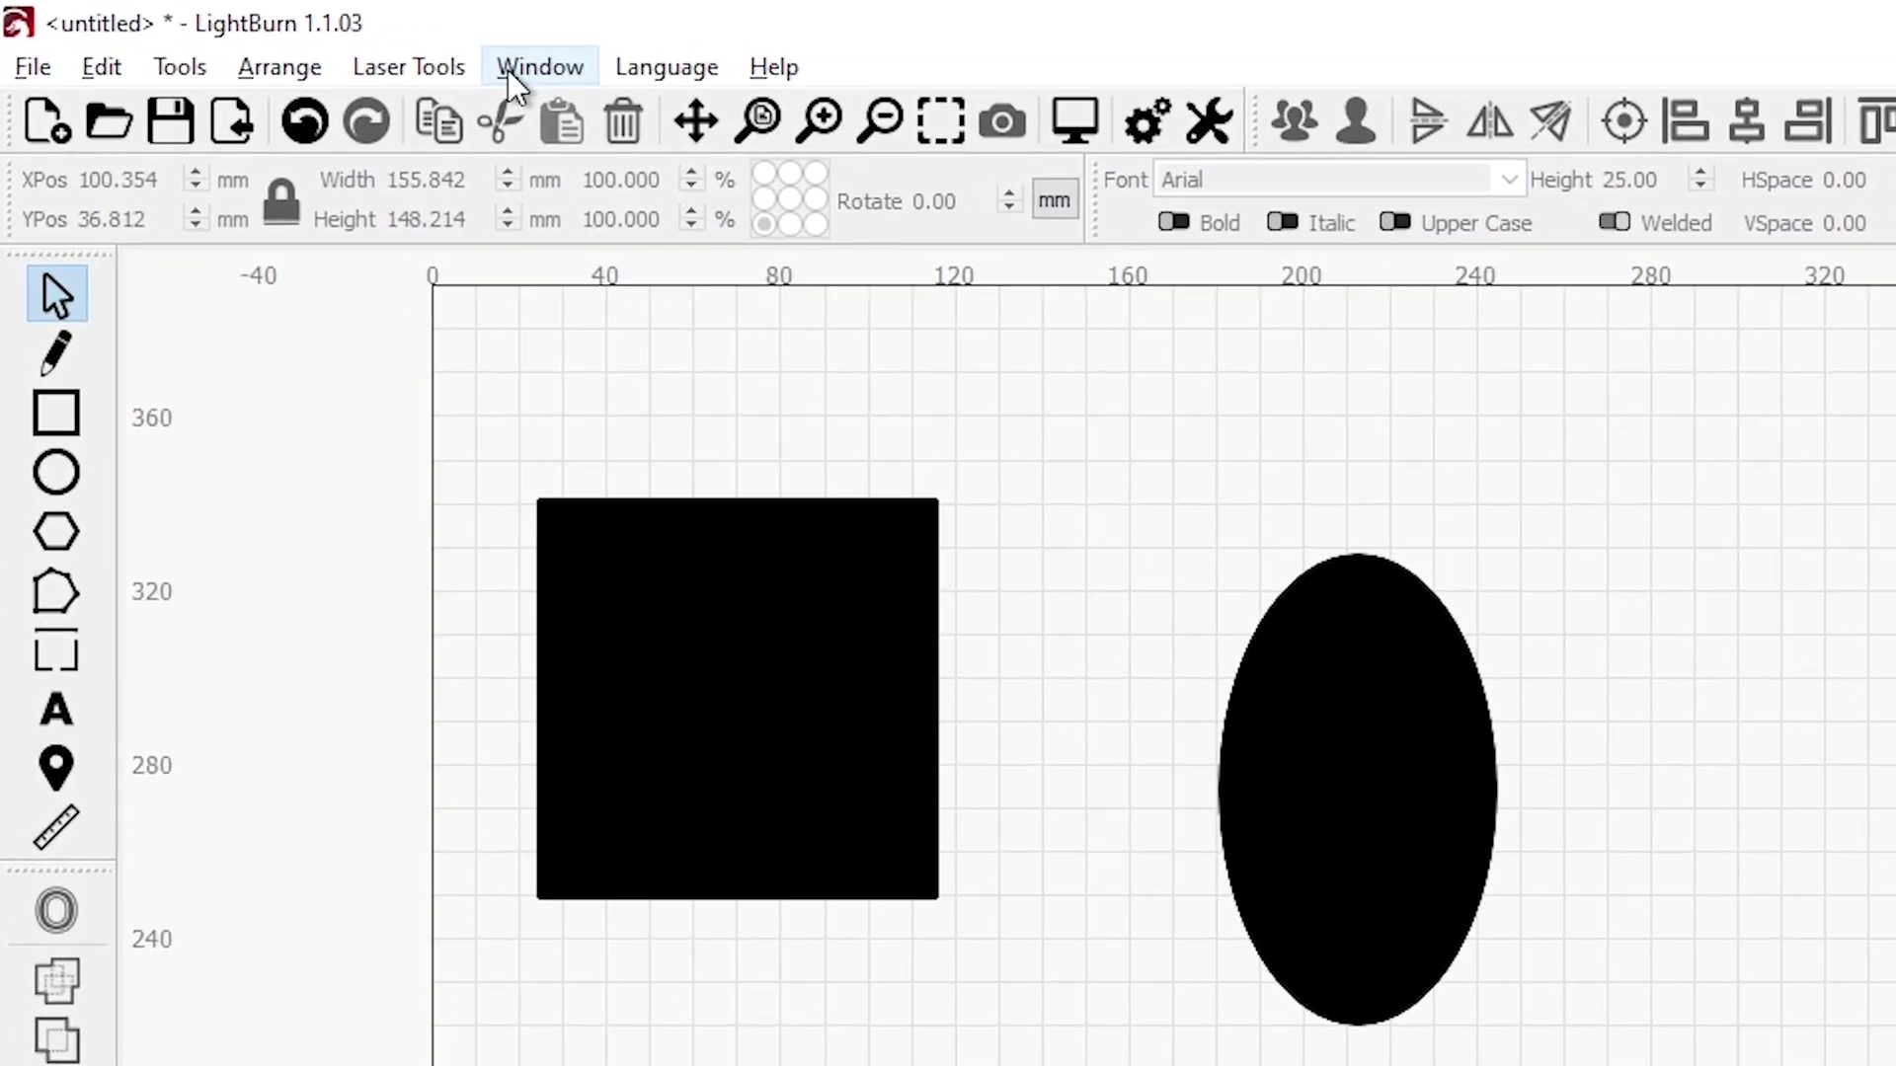
click(507, 69)
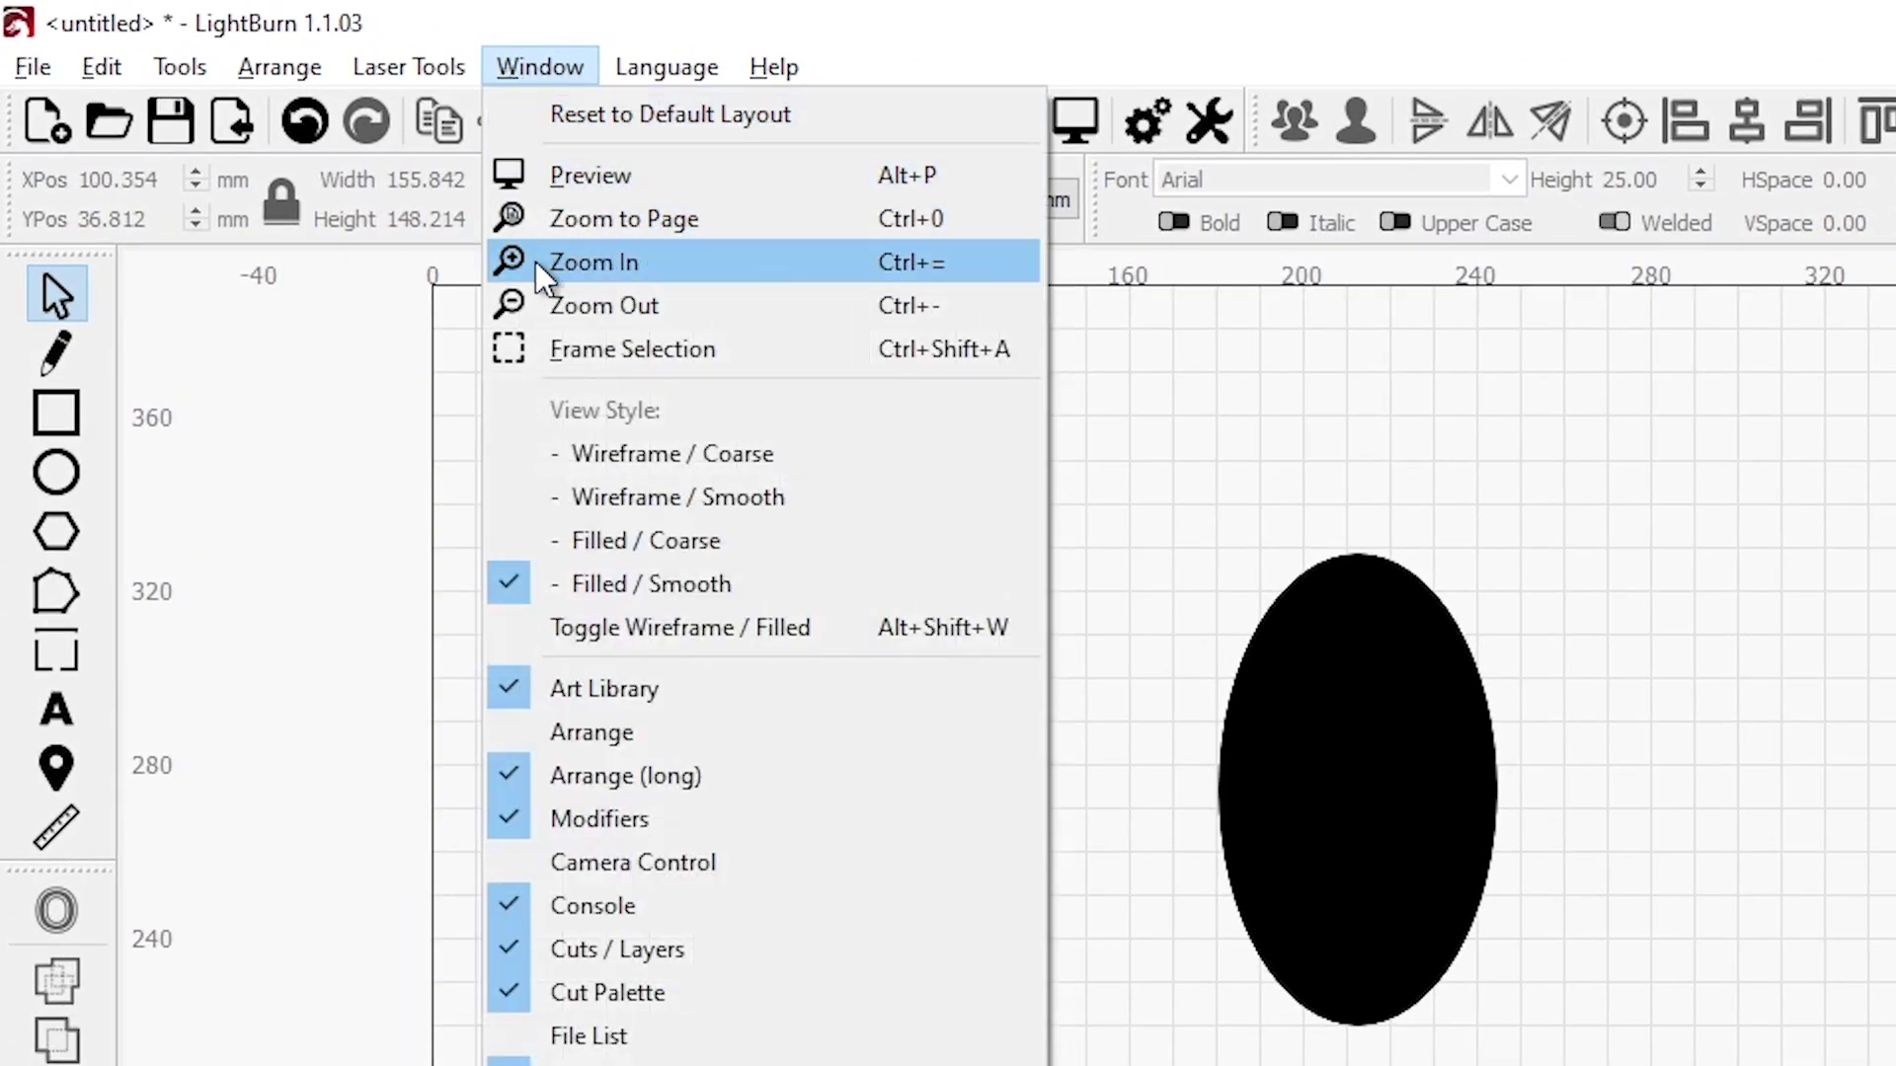
click(598, 497)
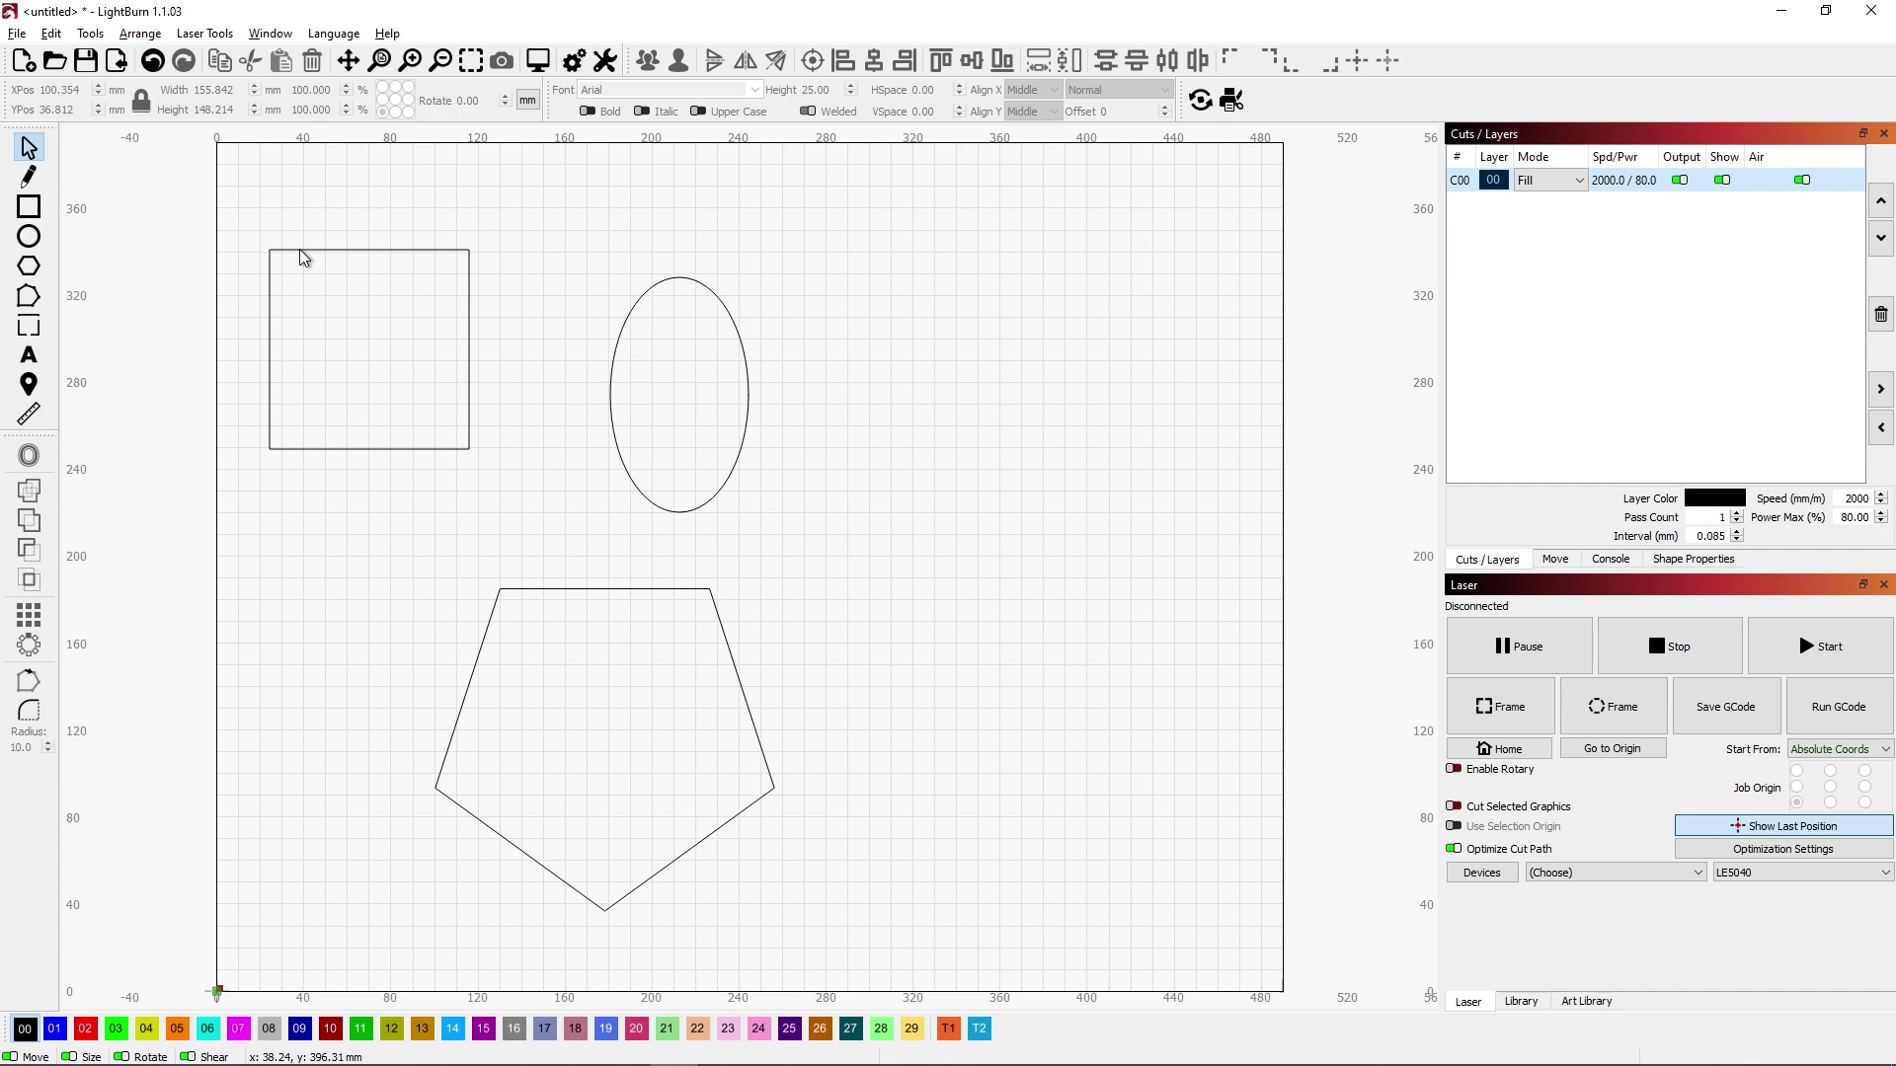
Step: Check the job preview, then switch the canvas back to Filled / Smooth display
click(538, 61)
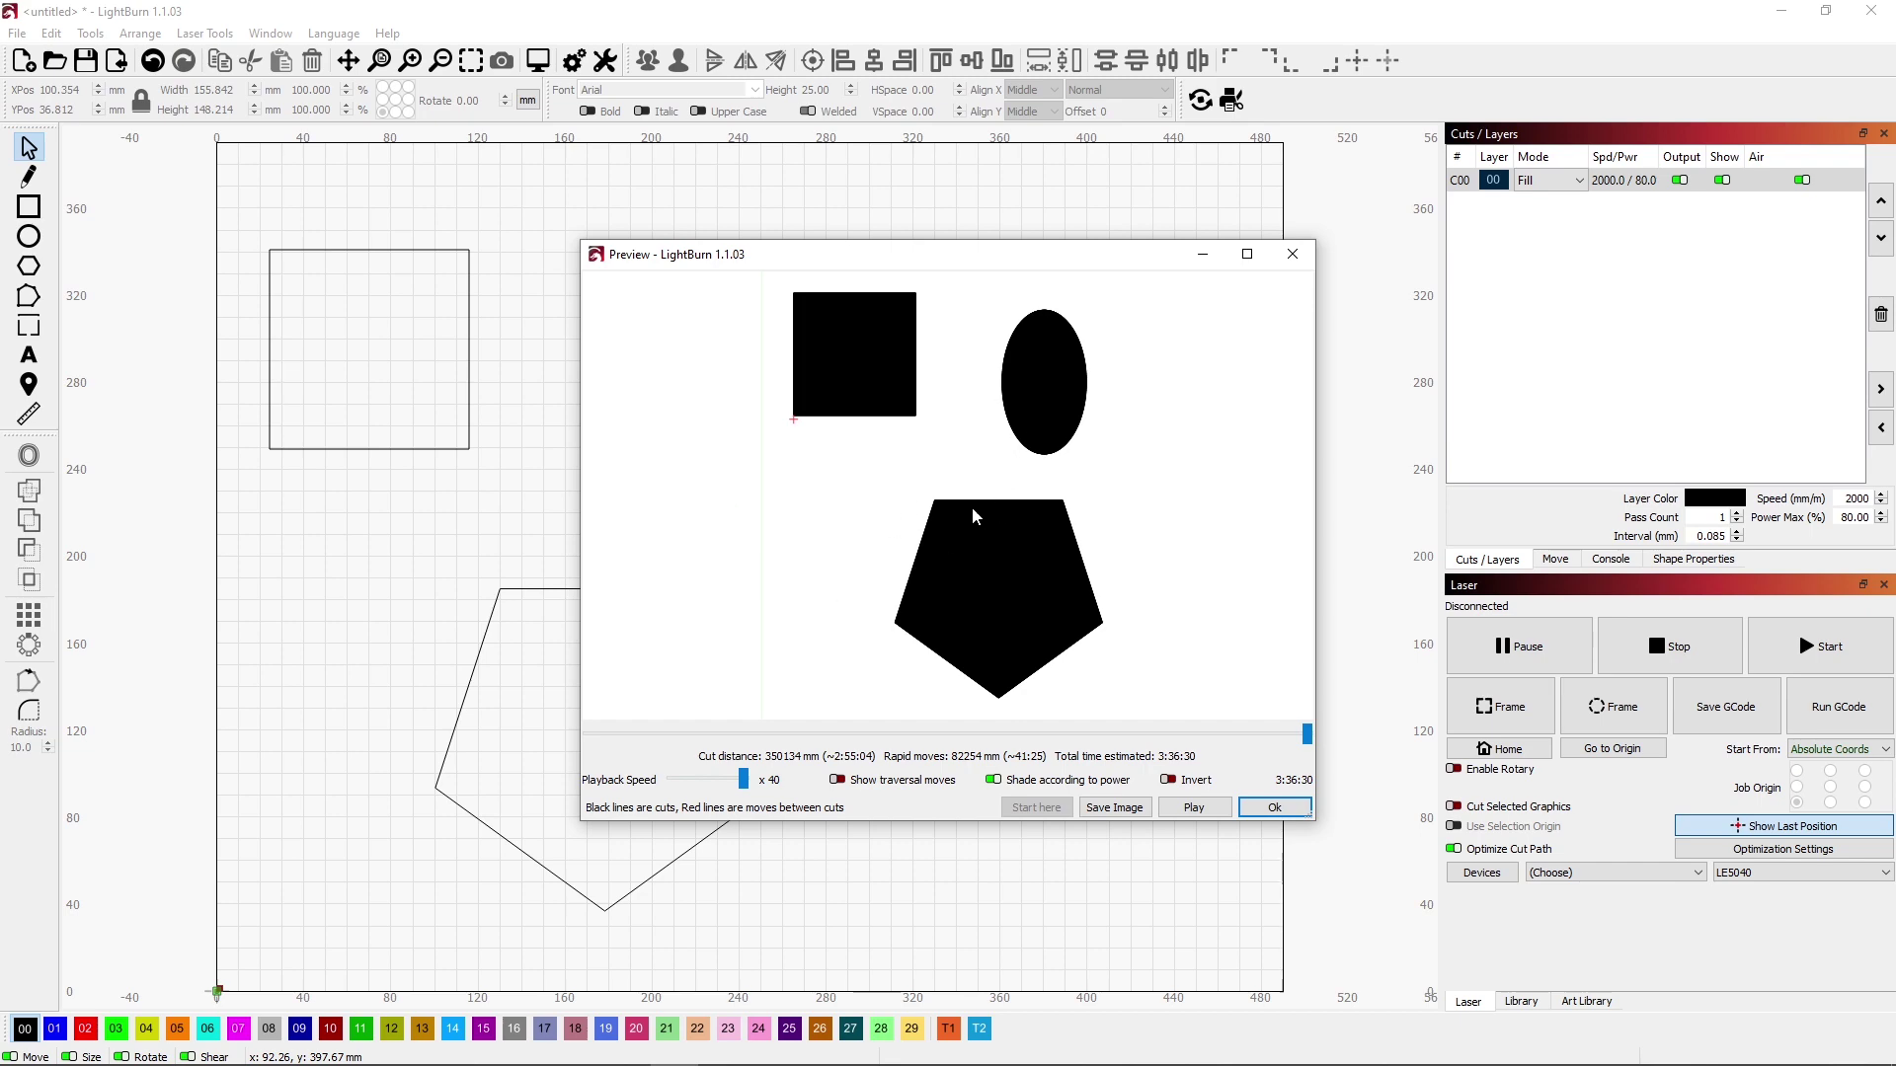
click(1272, 808)
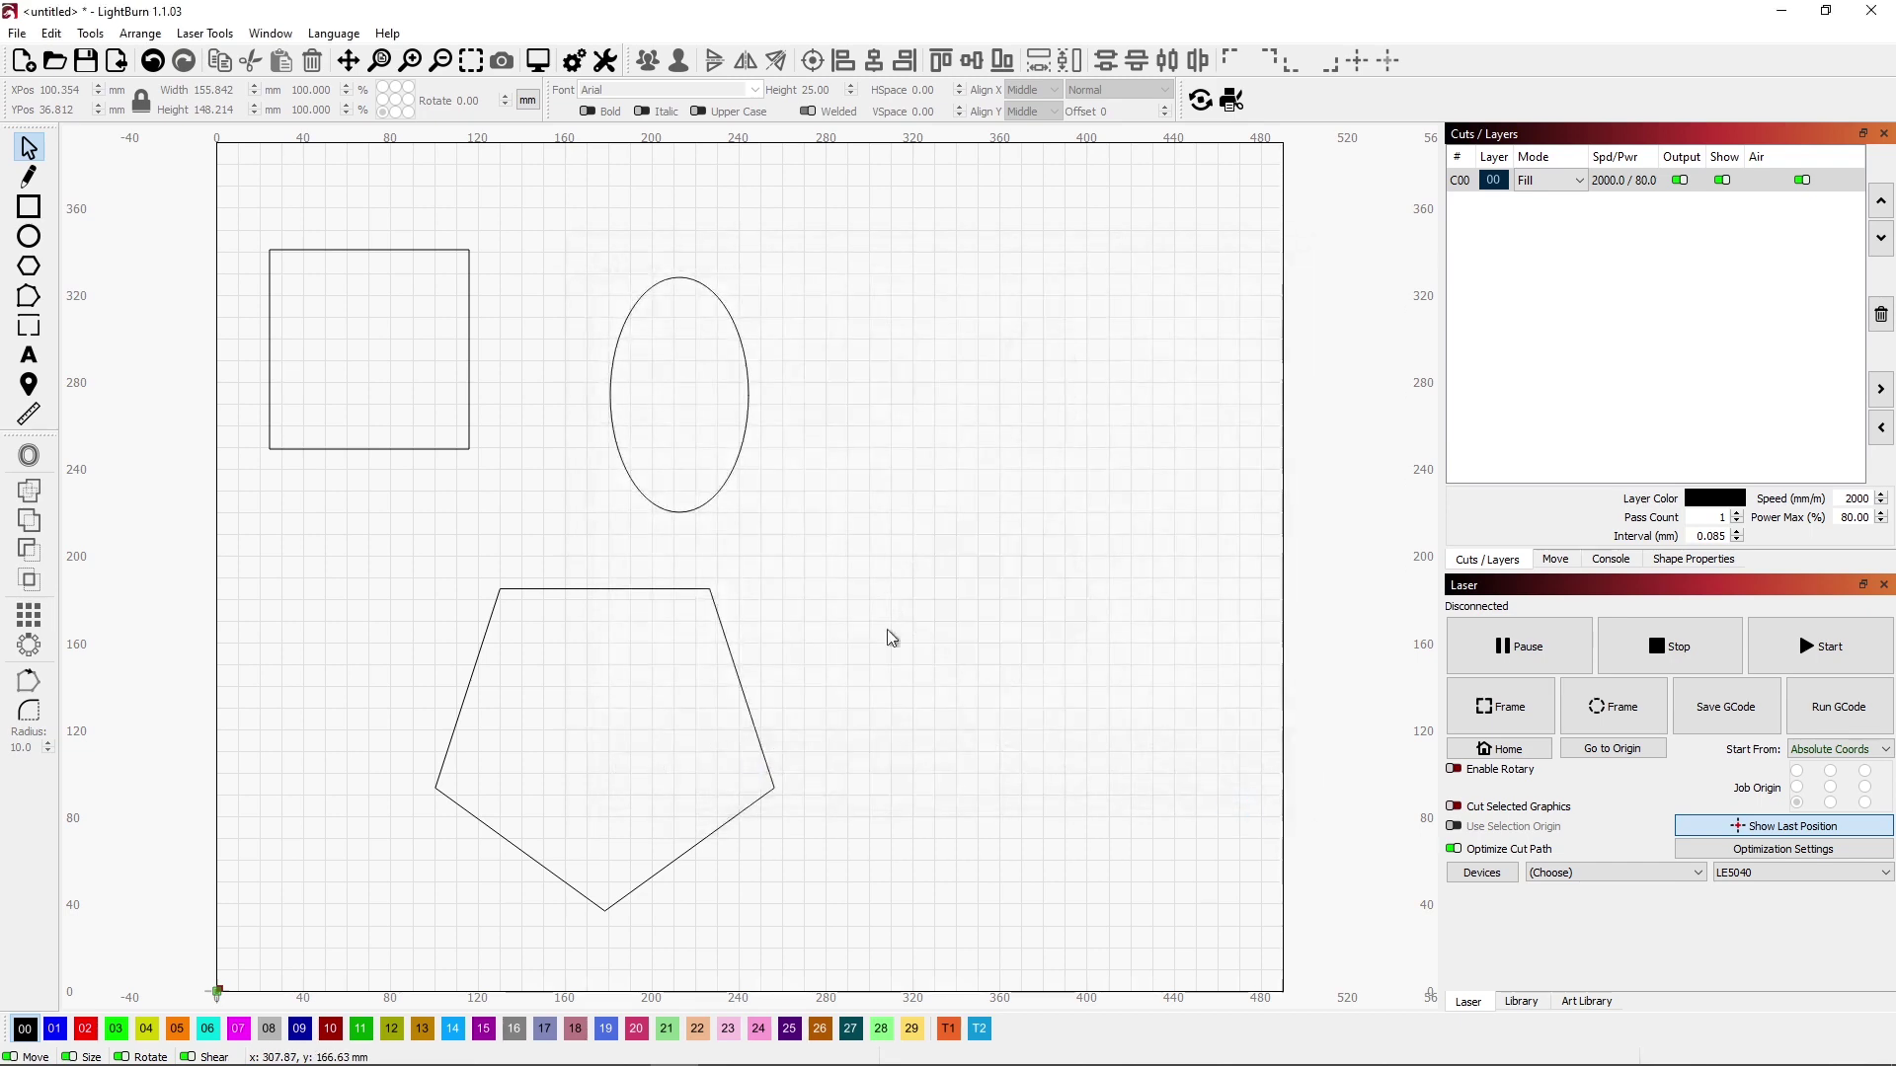
click(270, 32)
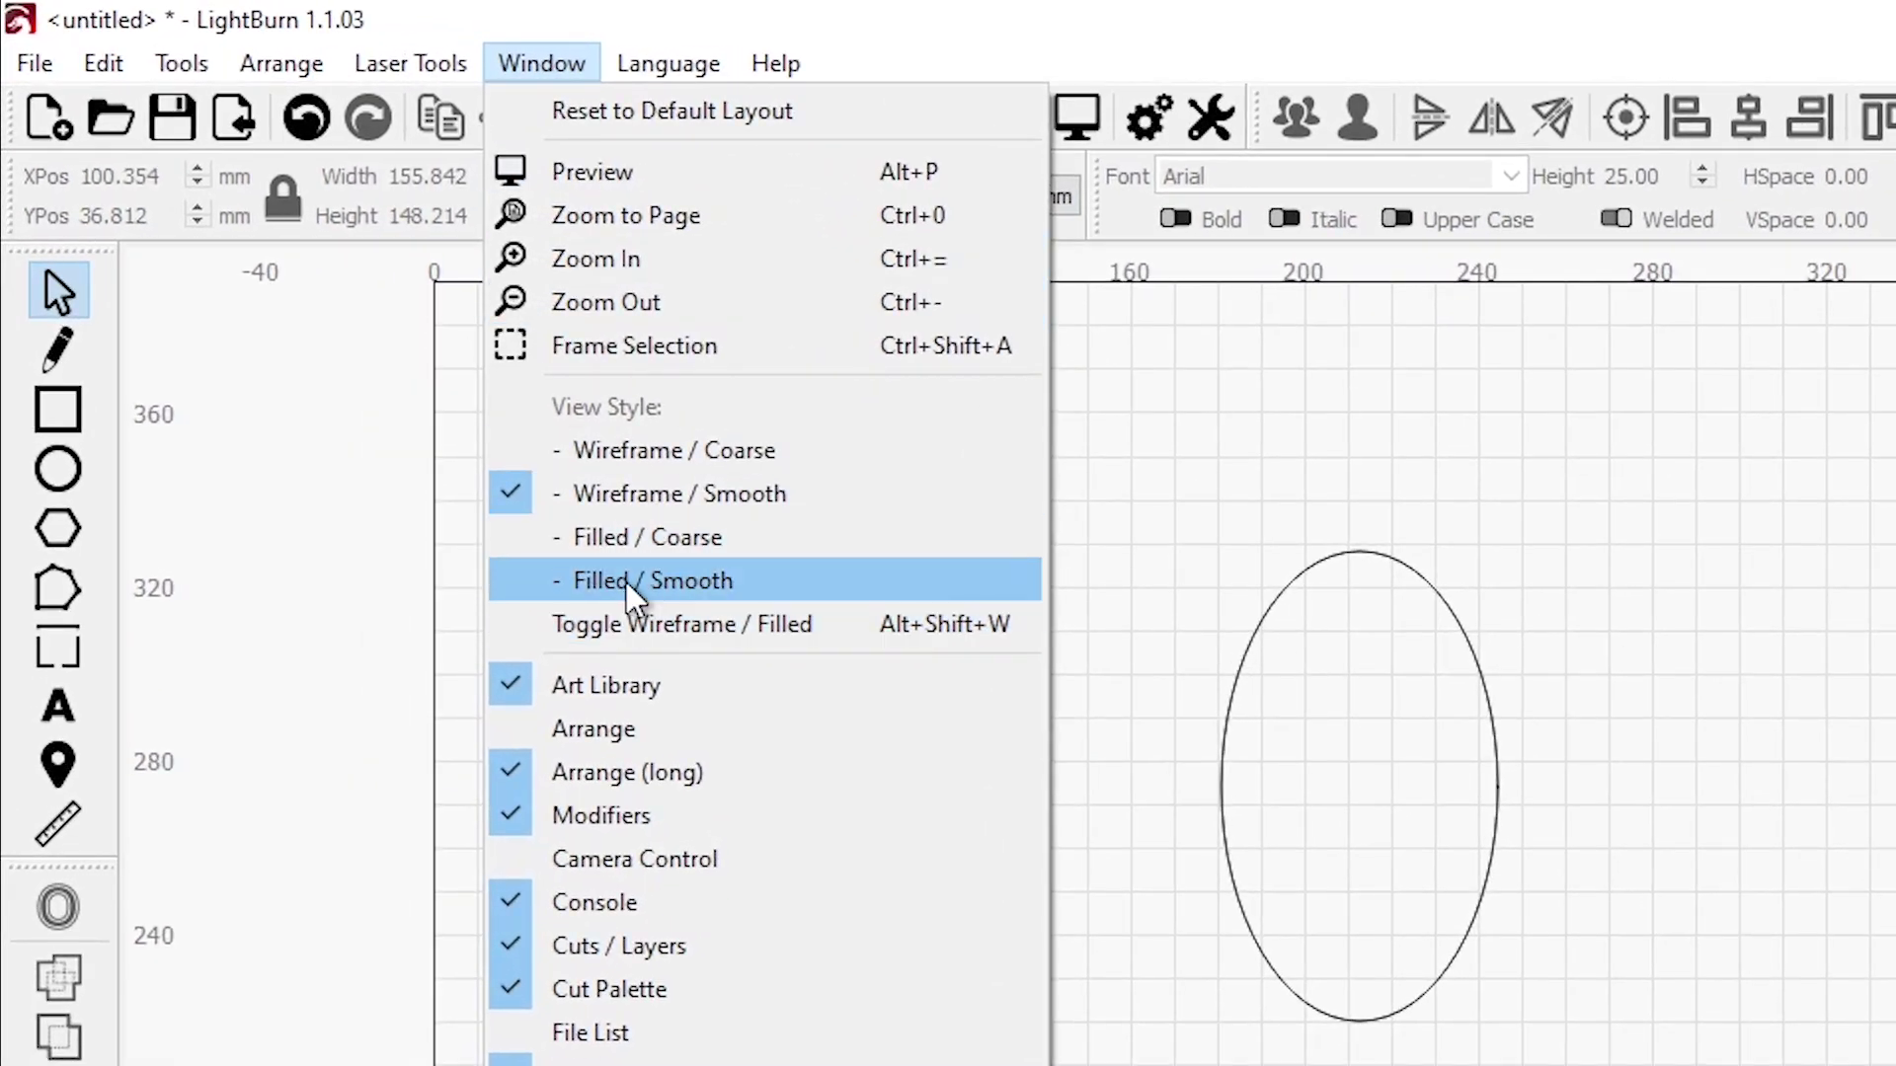
click(632, 591)
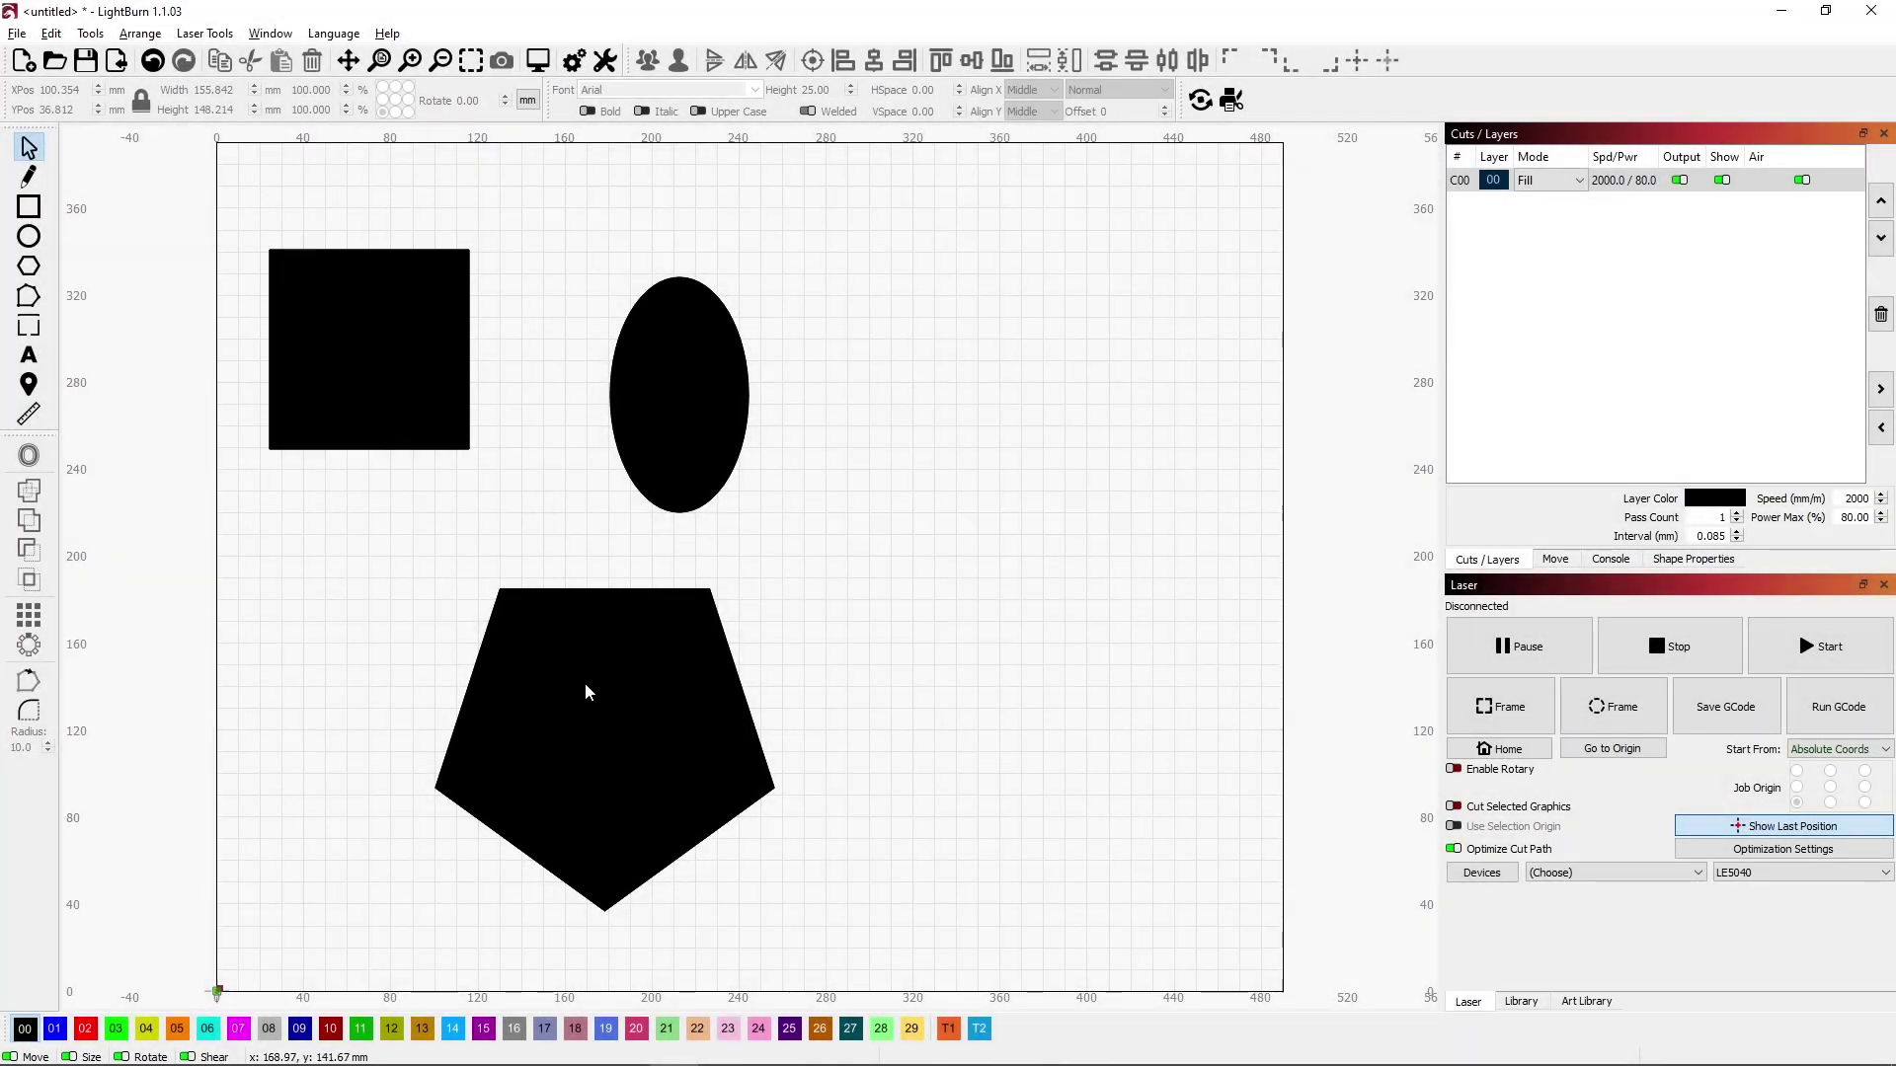
click(585, 683)
Step: Nudge the pentagon up-left and move the ellipse up beside the square
drag(591, 741, 494, 638)
click(820, 628)
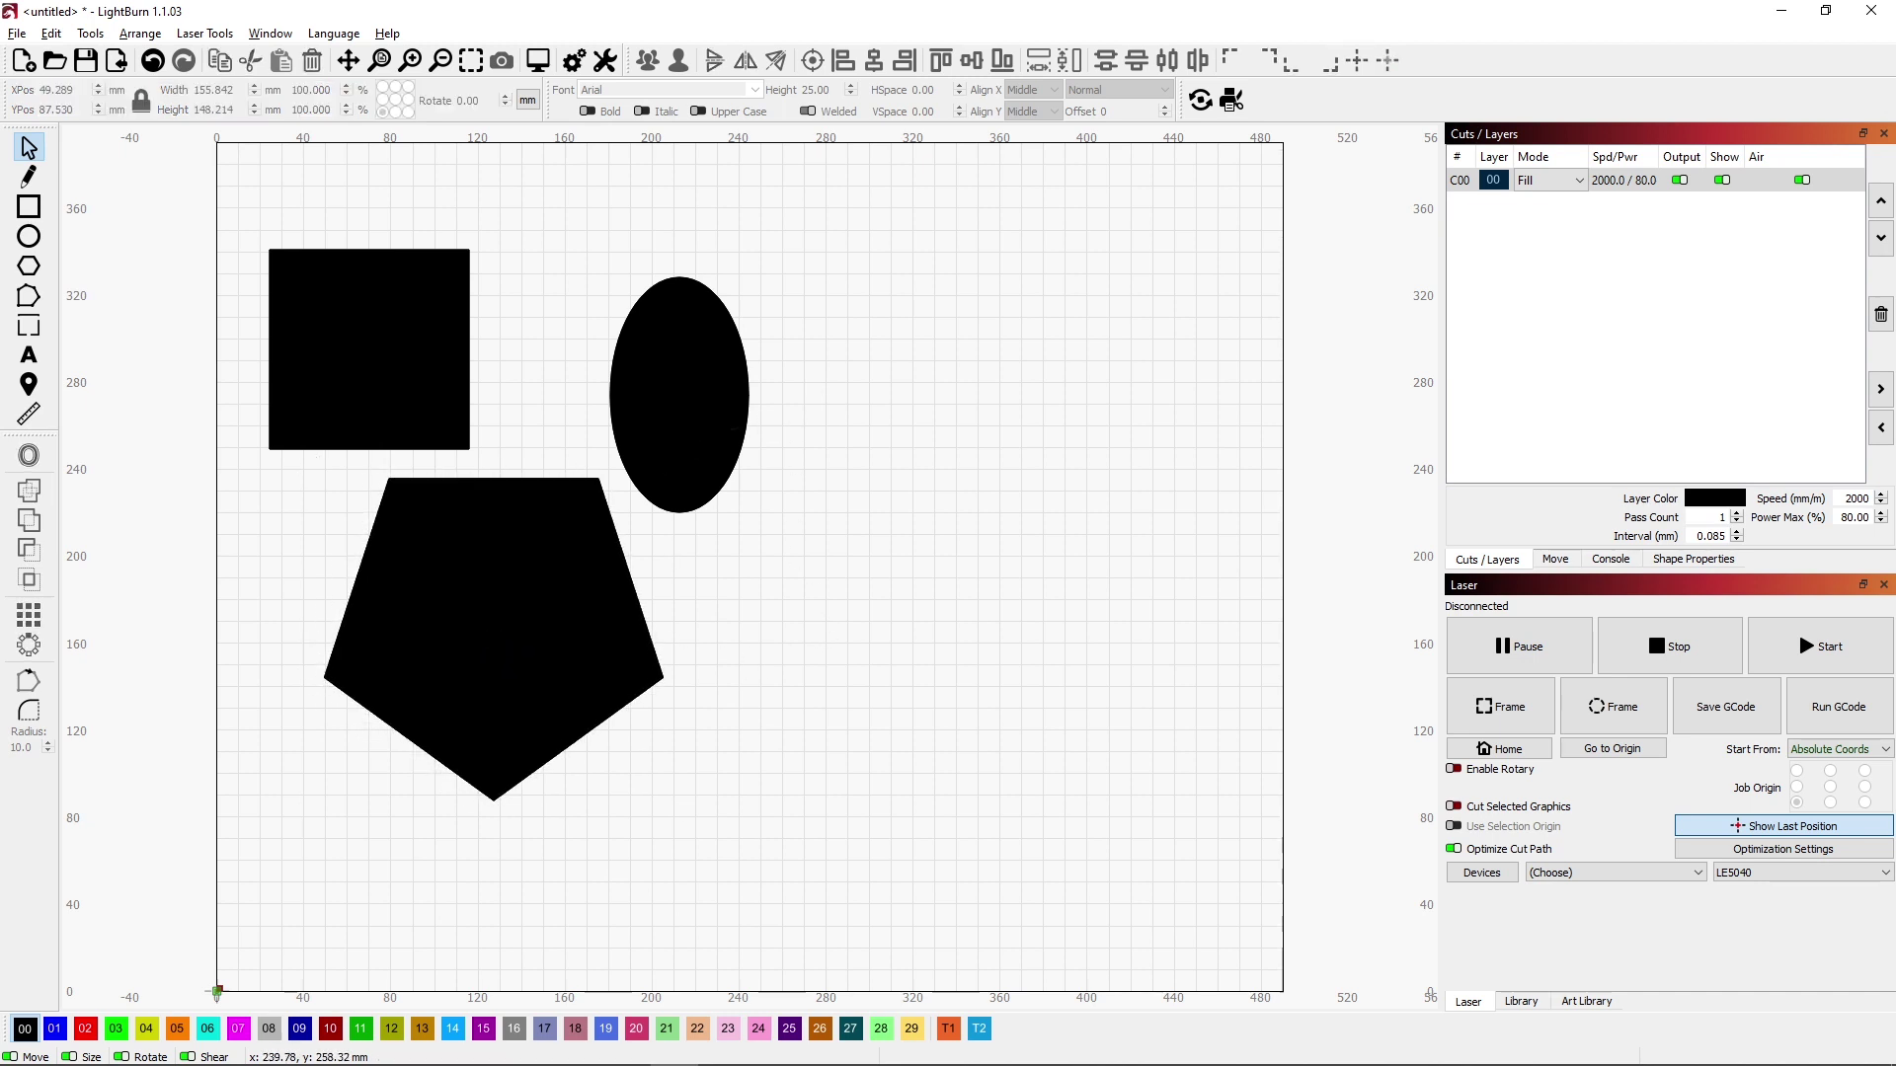
click(677, 391)
drag(677, 389, 583, 360)
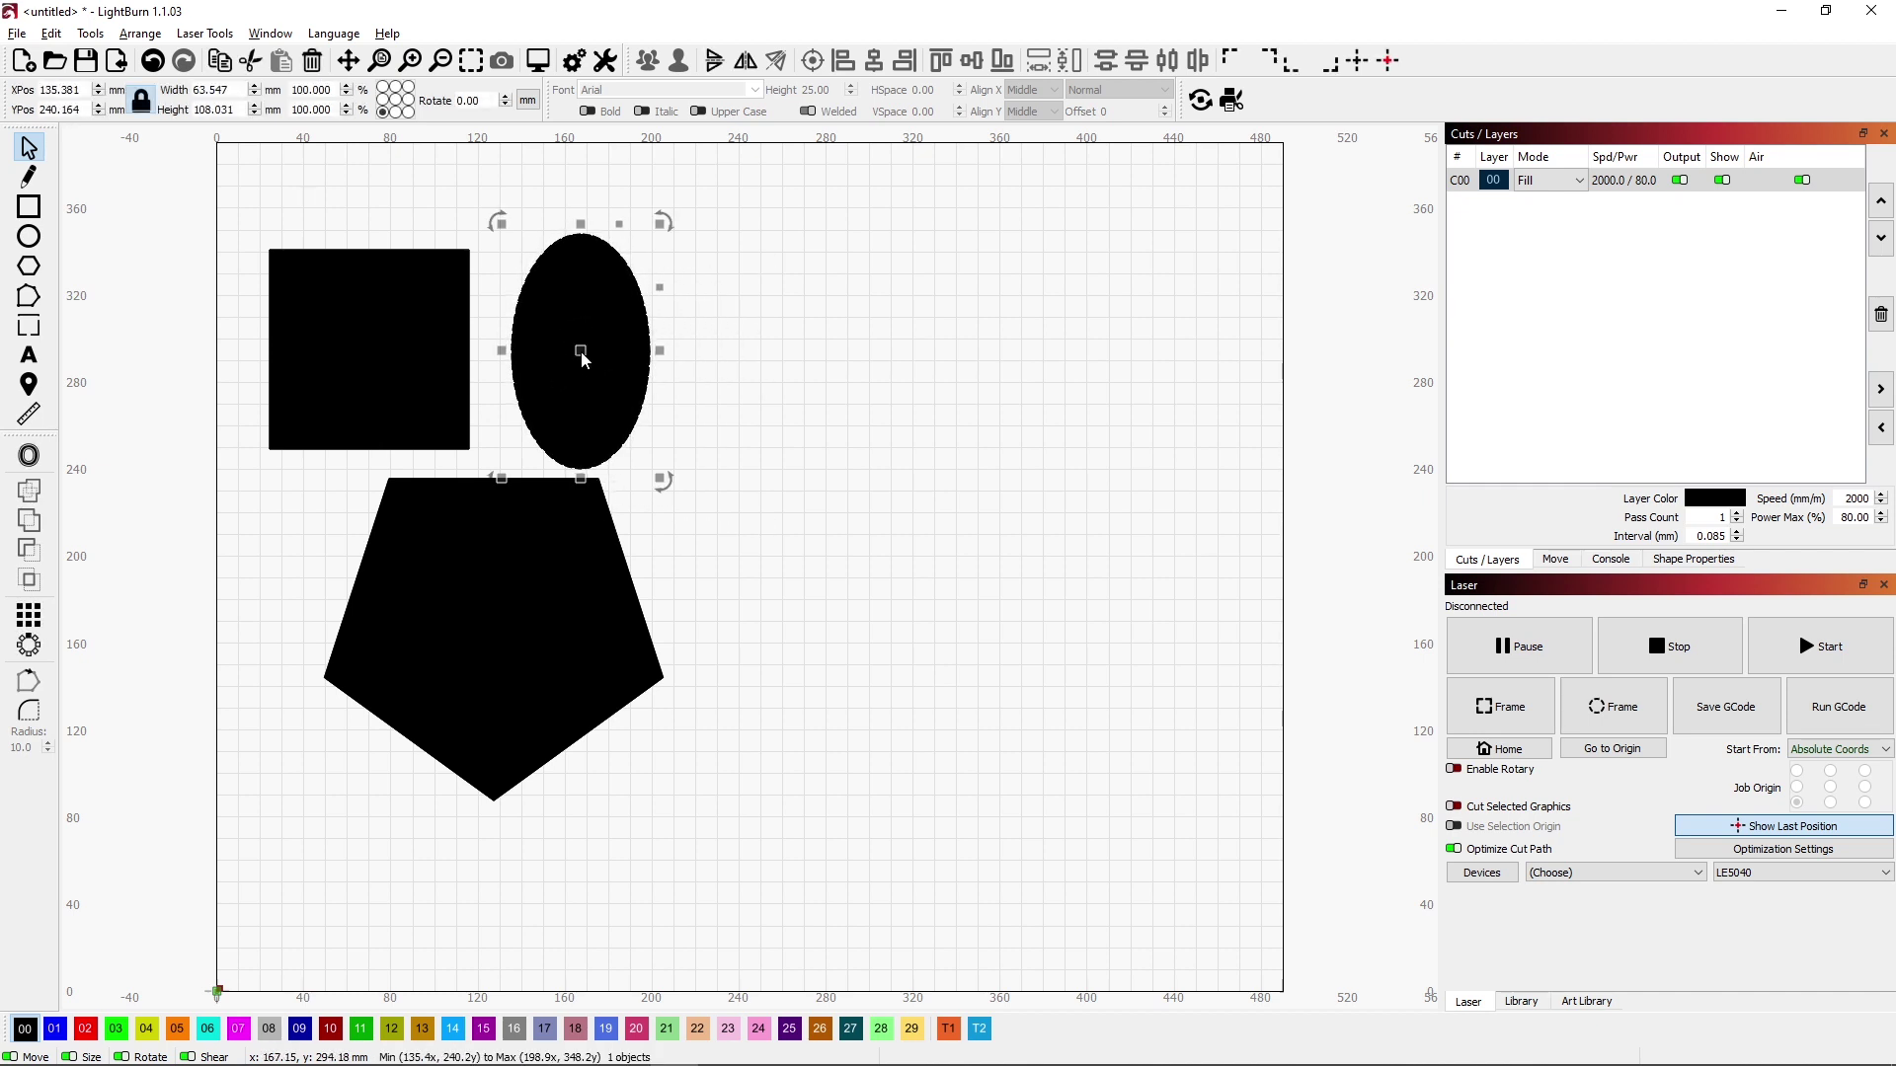
click(718, 630)
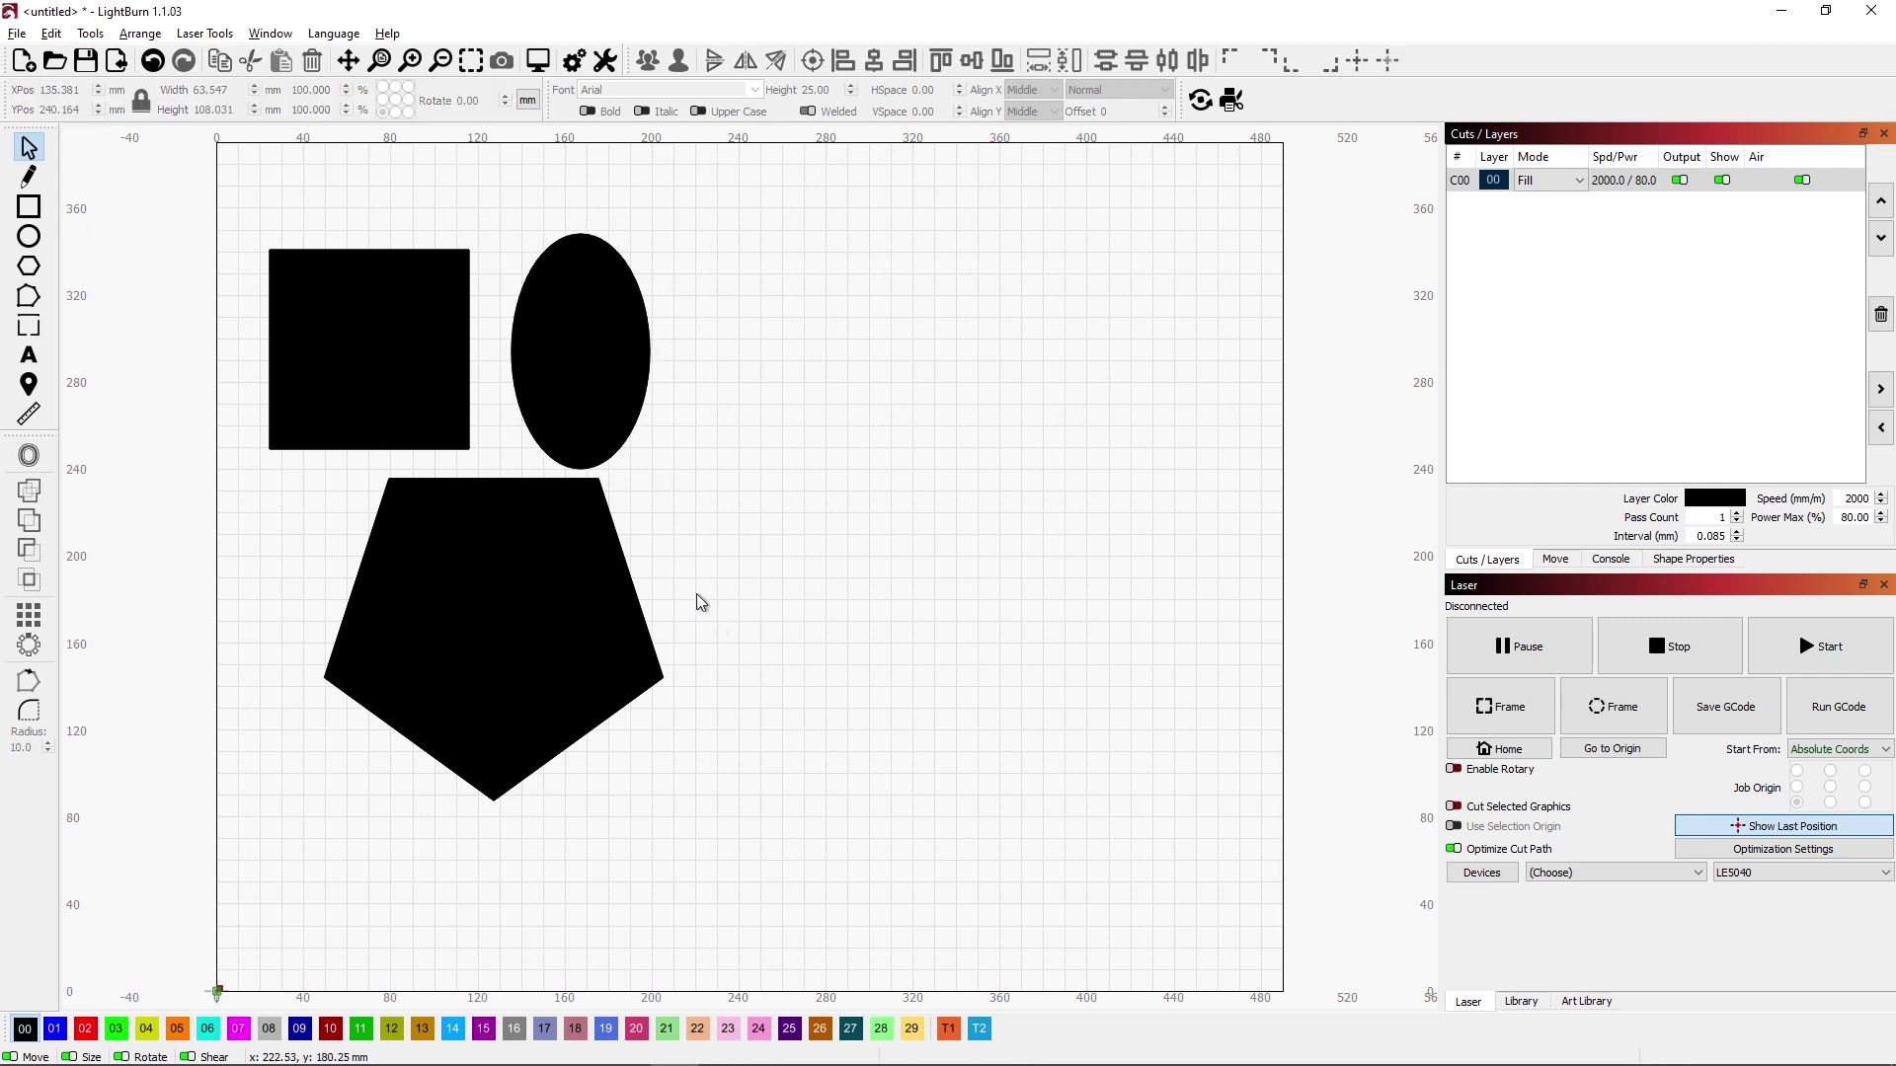
Step: Select the square, ellipse and pentagon and group them into one object
click(329, 324)
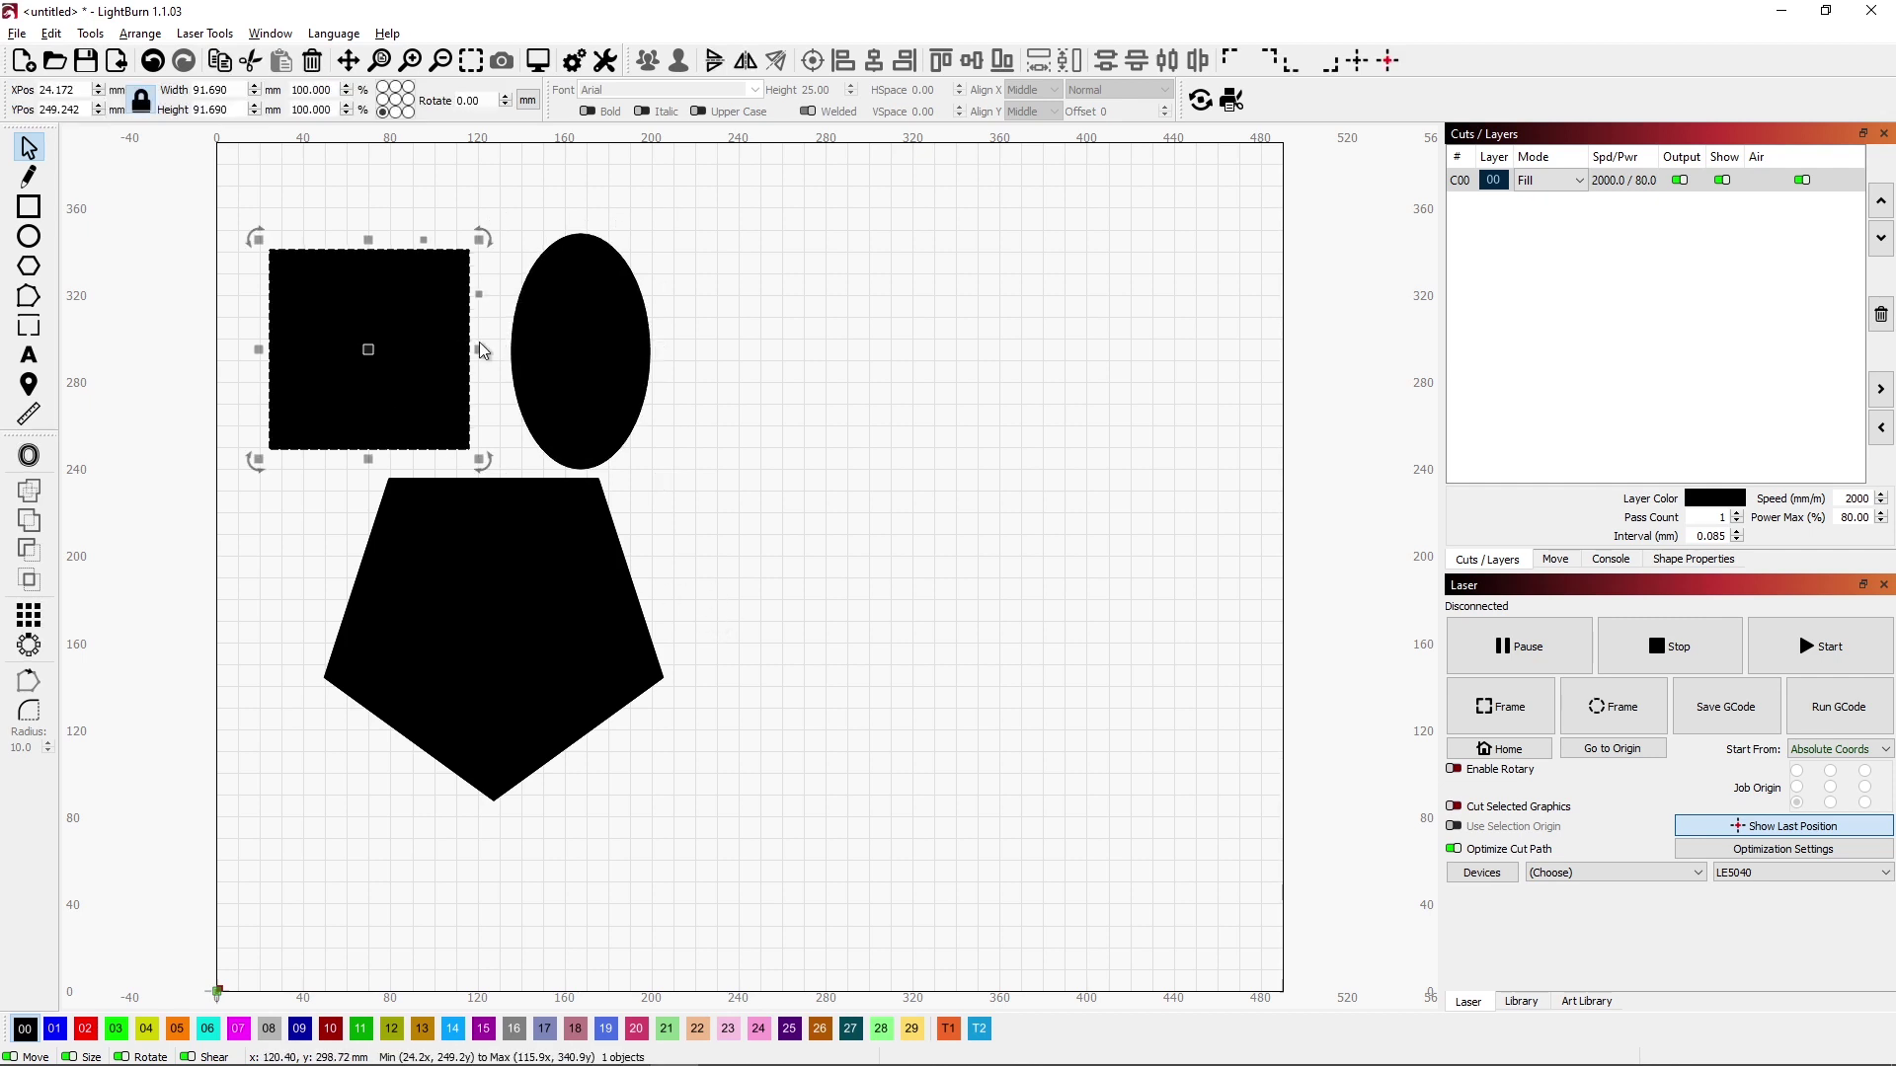
shift+click(582, 372)
shift+click(447, 644)
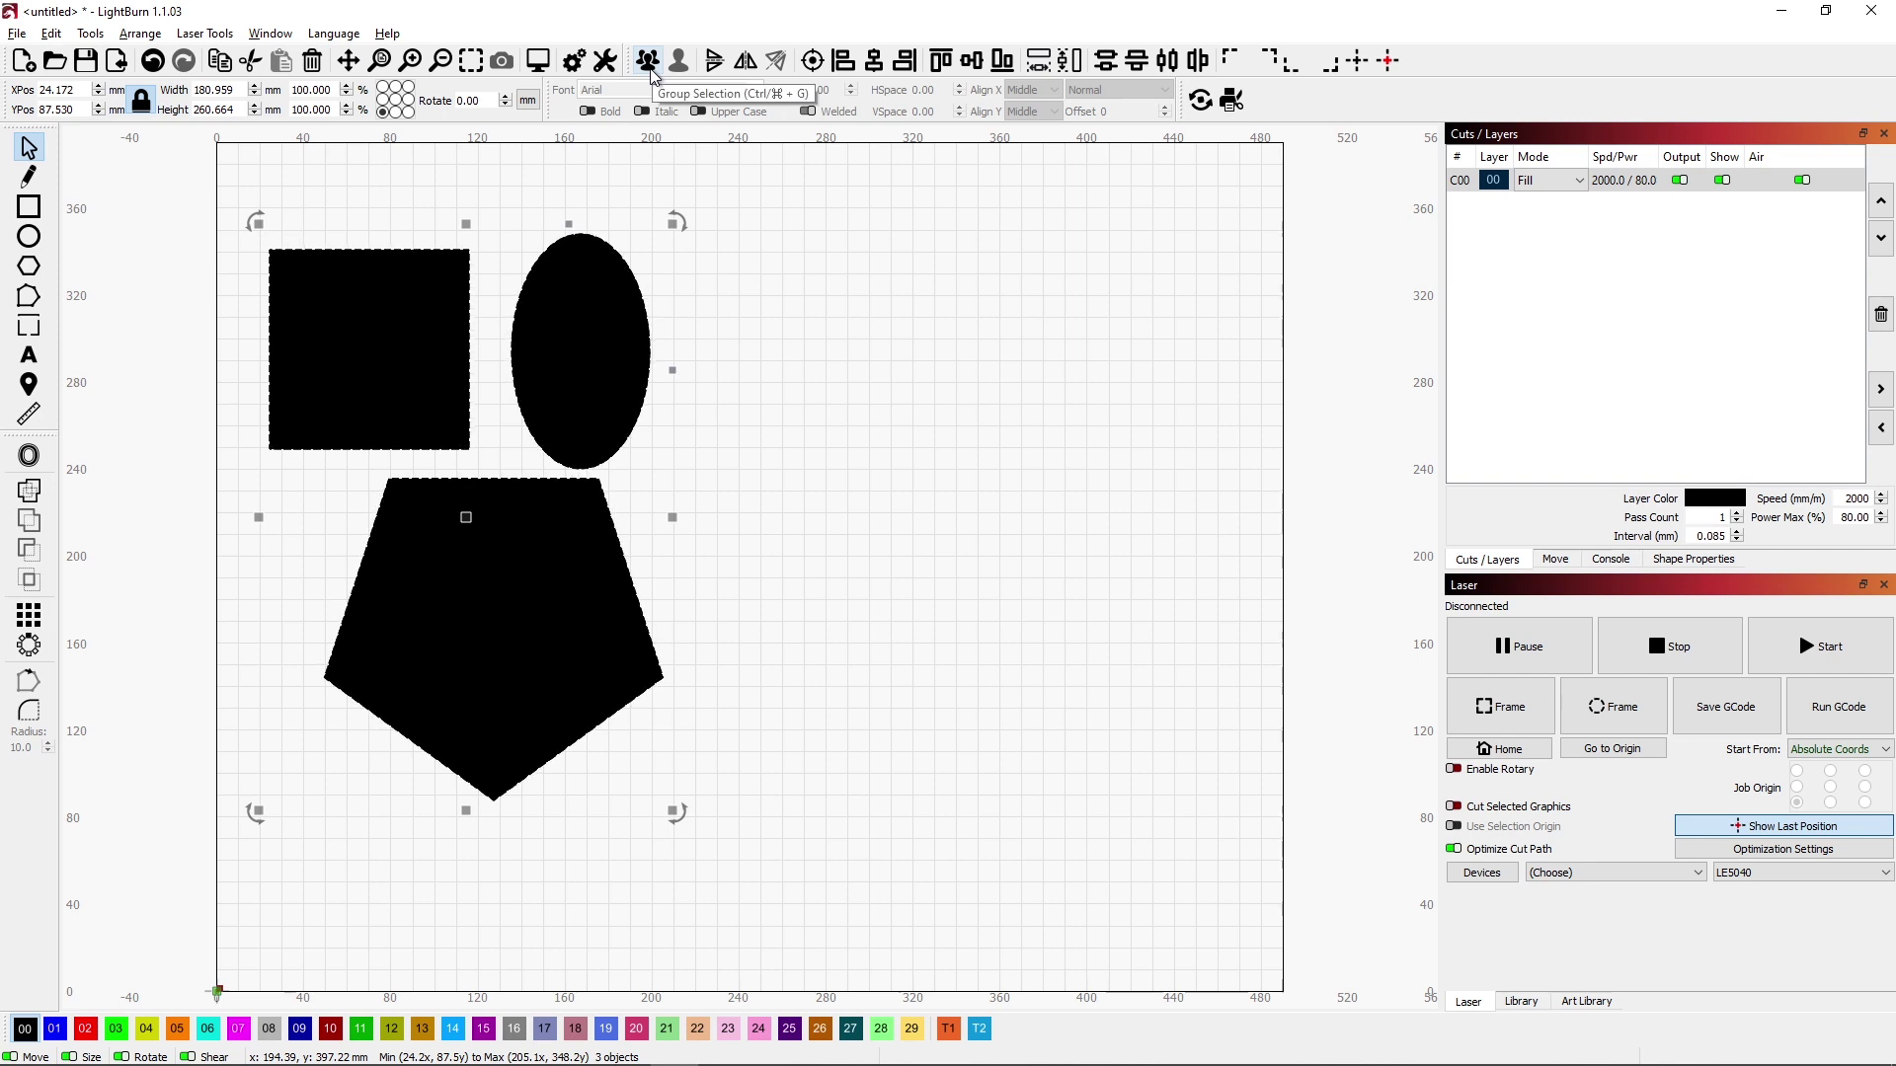
click(858, 387)
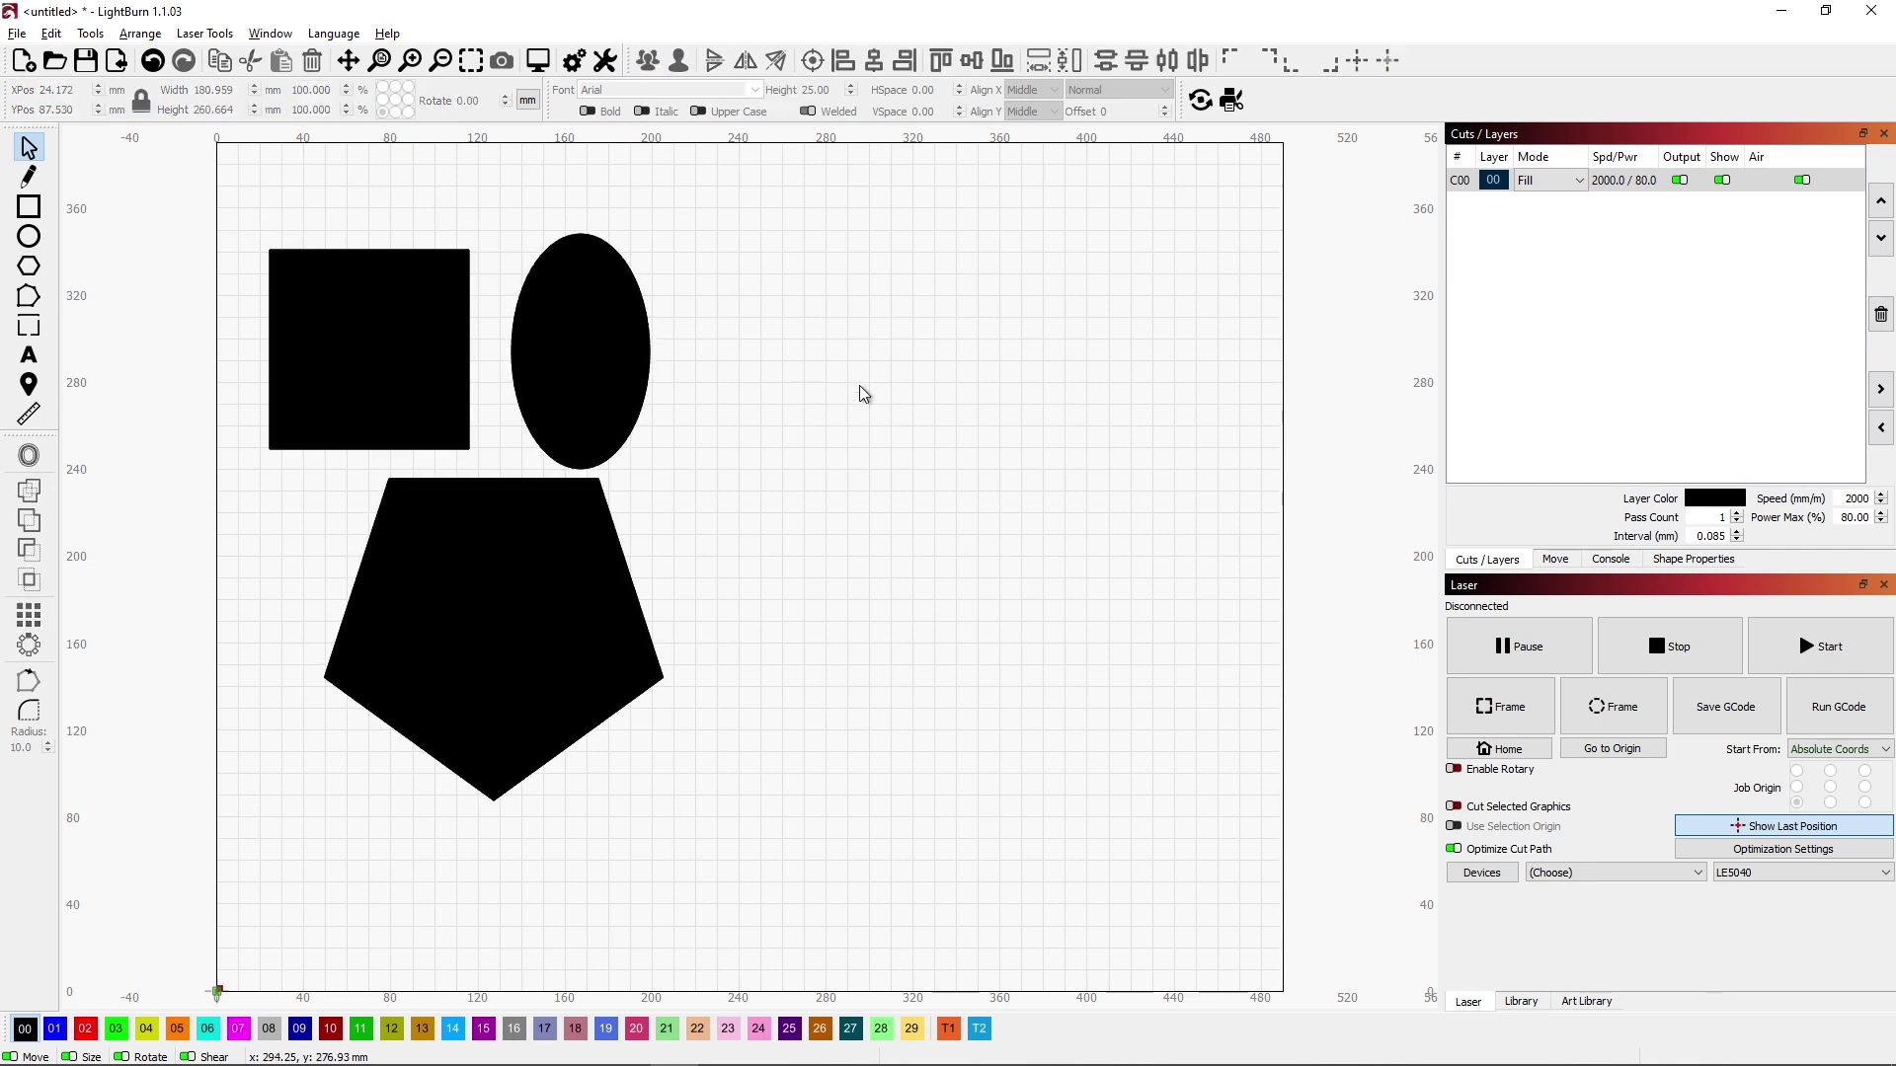
Step: Drag the grouped shapes to the right on the canvas
click(381, 366)
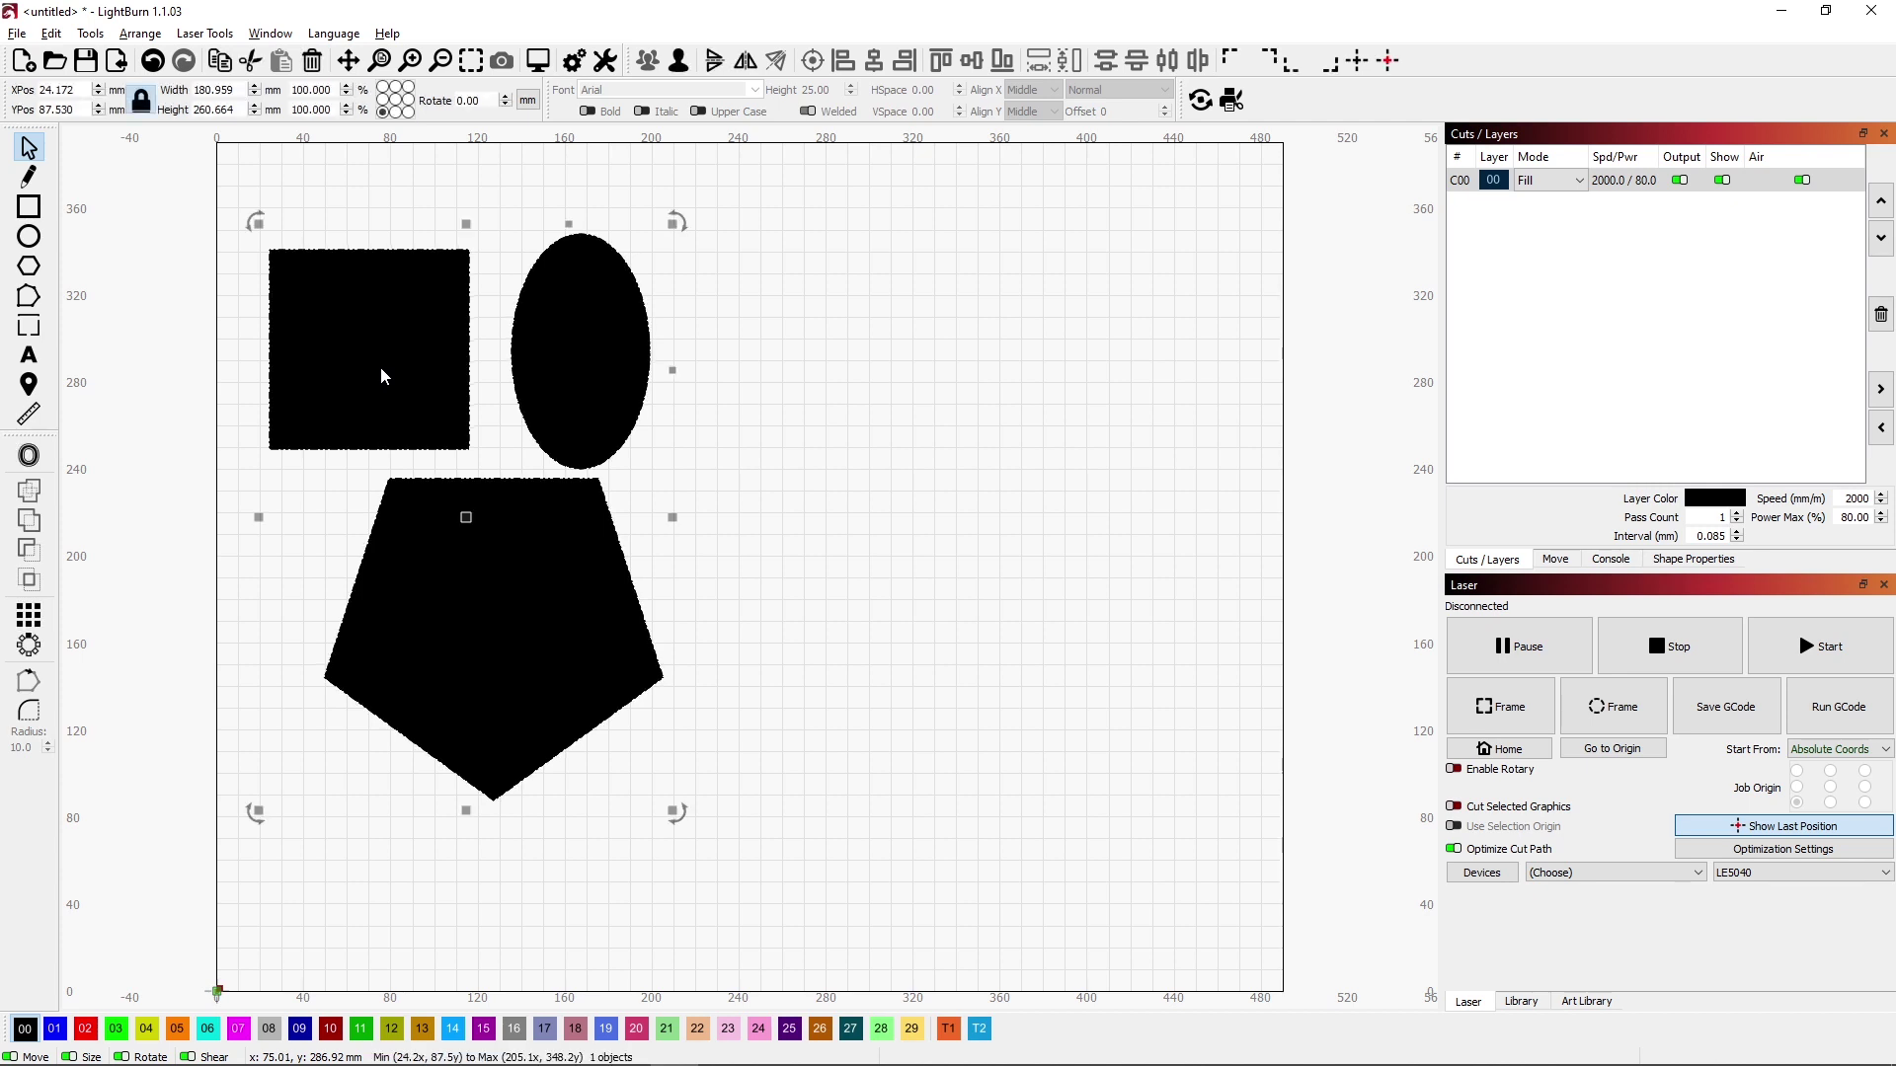
click(829, 368)
click(636, 383)
click(701, 376)
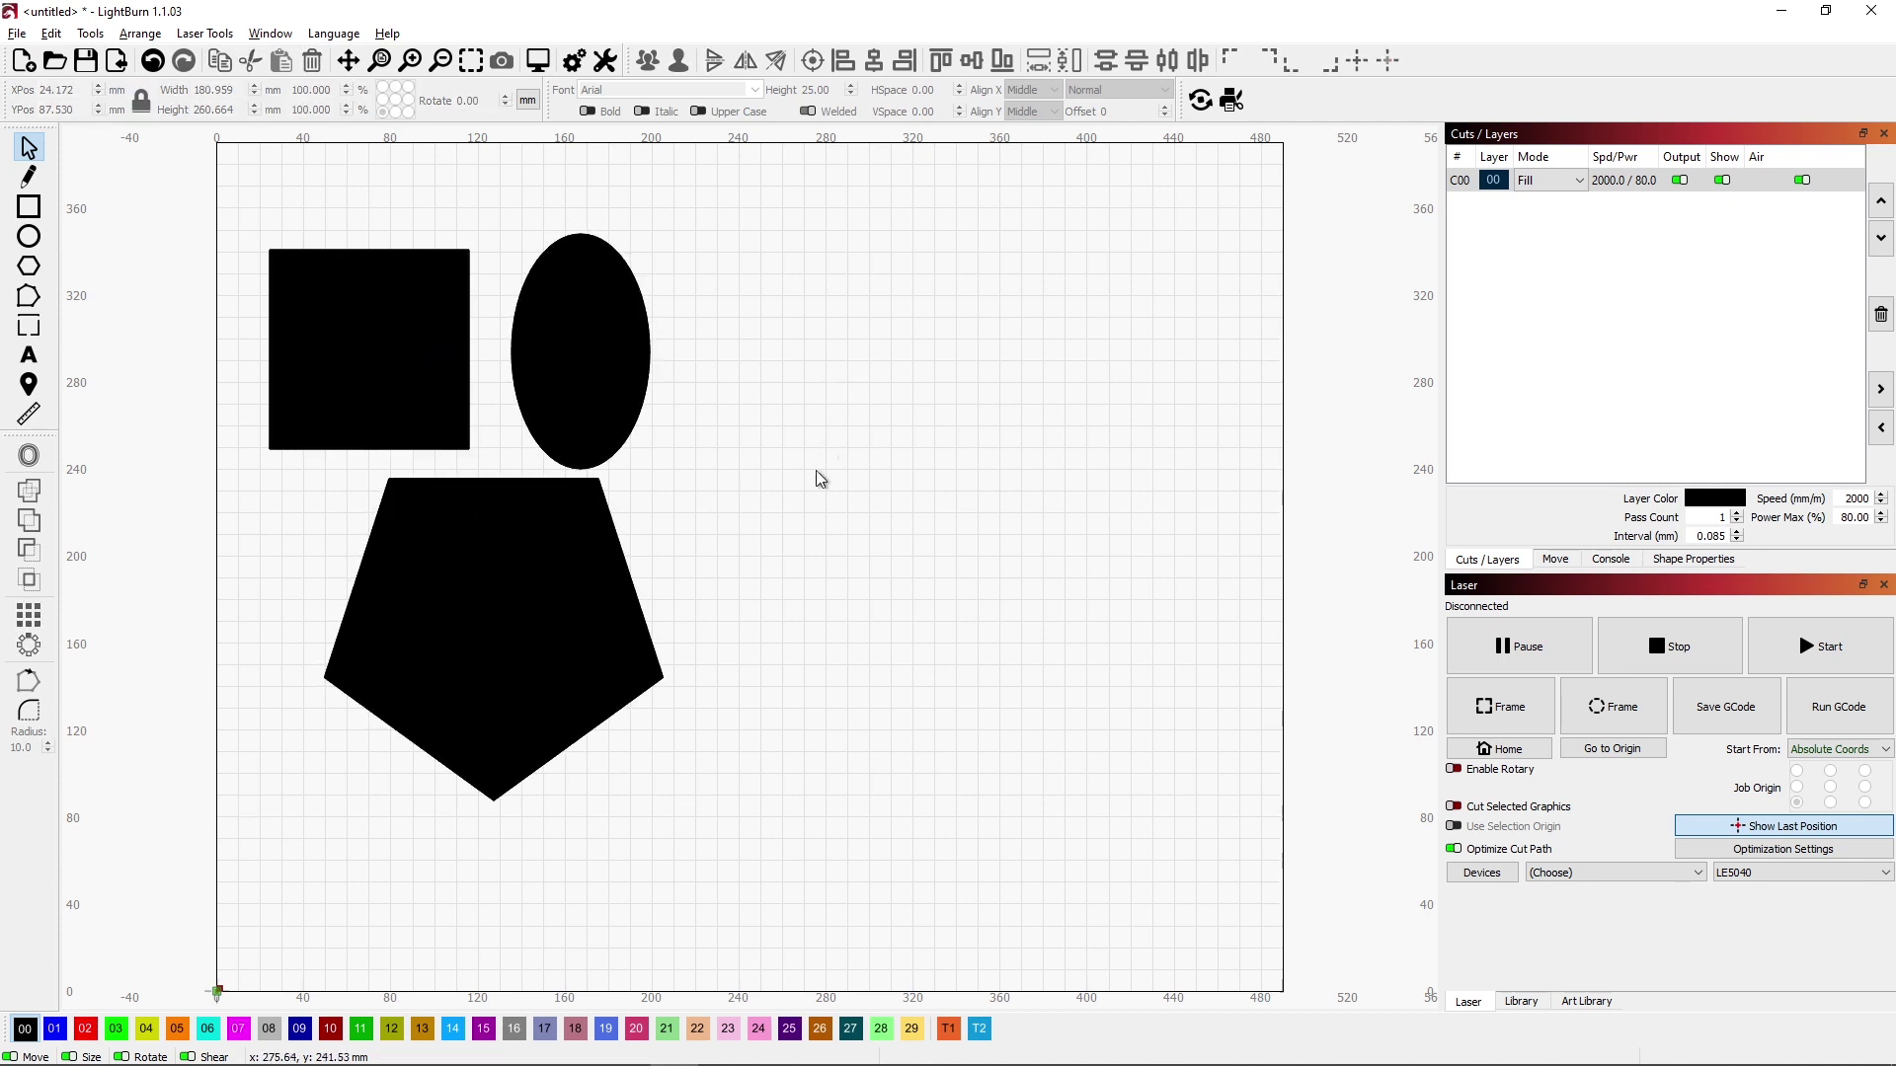
click(413, 684)
drag(463, 518, 534, 508)
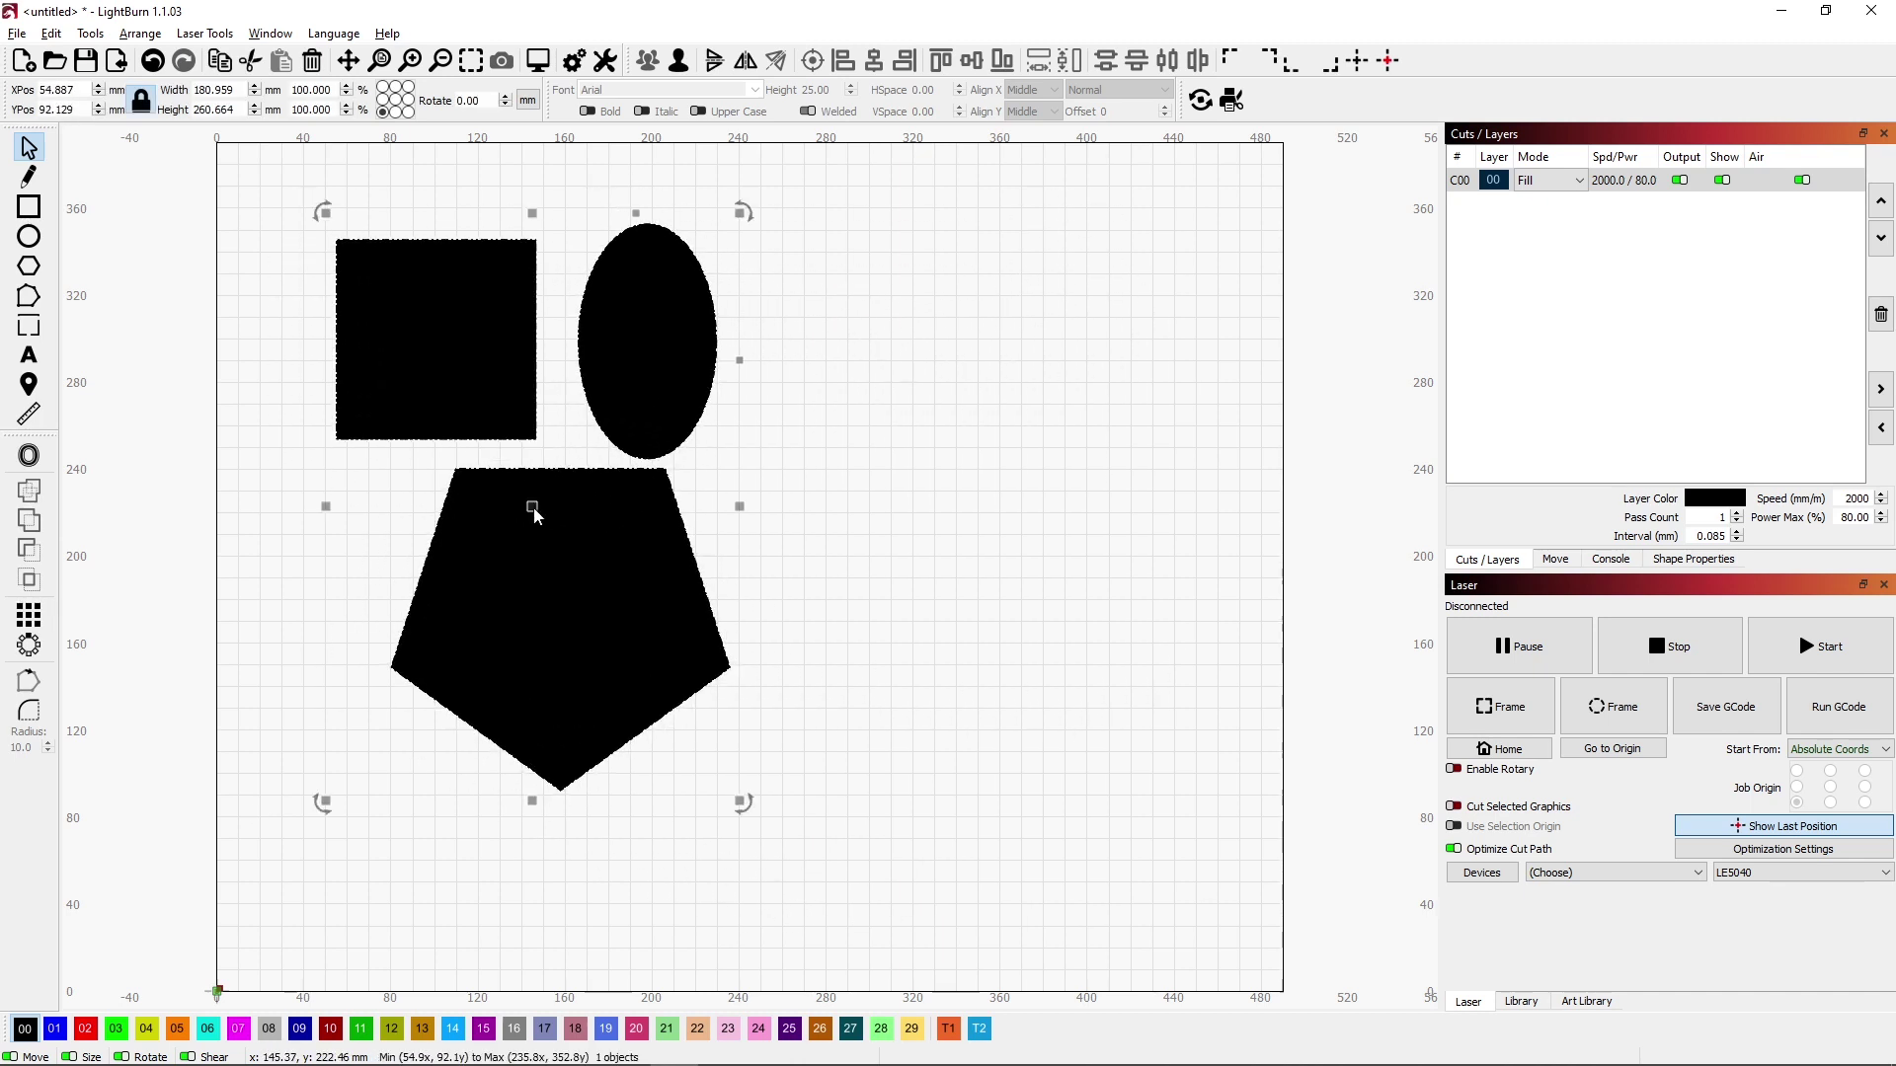
click(981, 385)
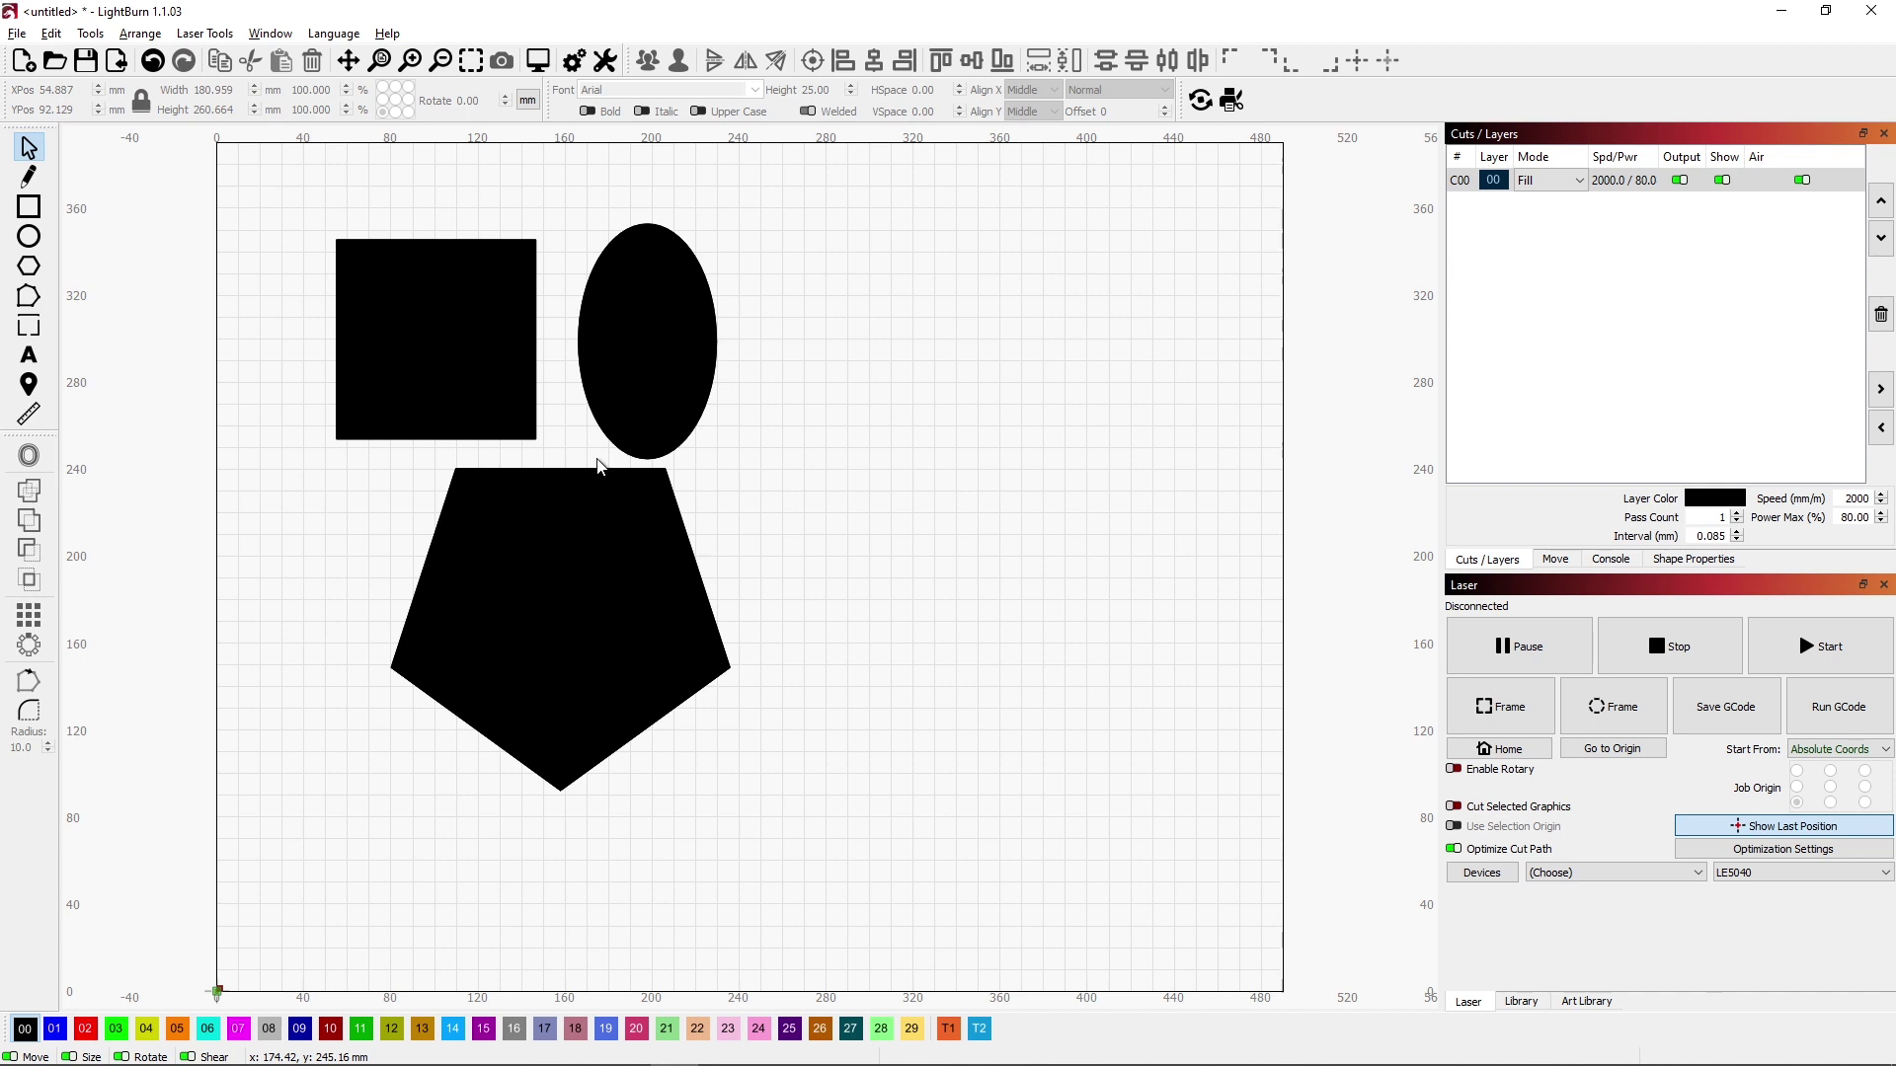
click(622, 379)
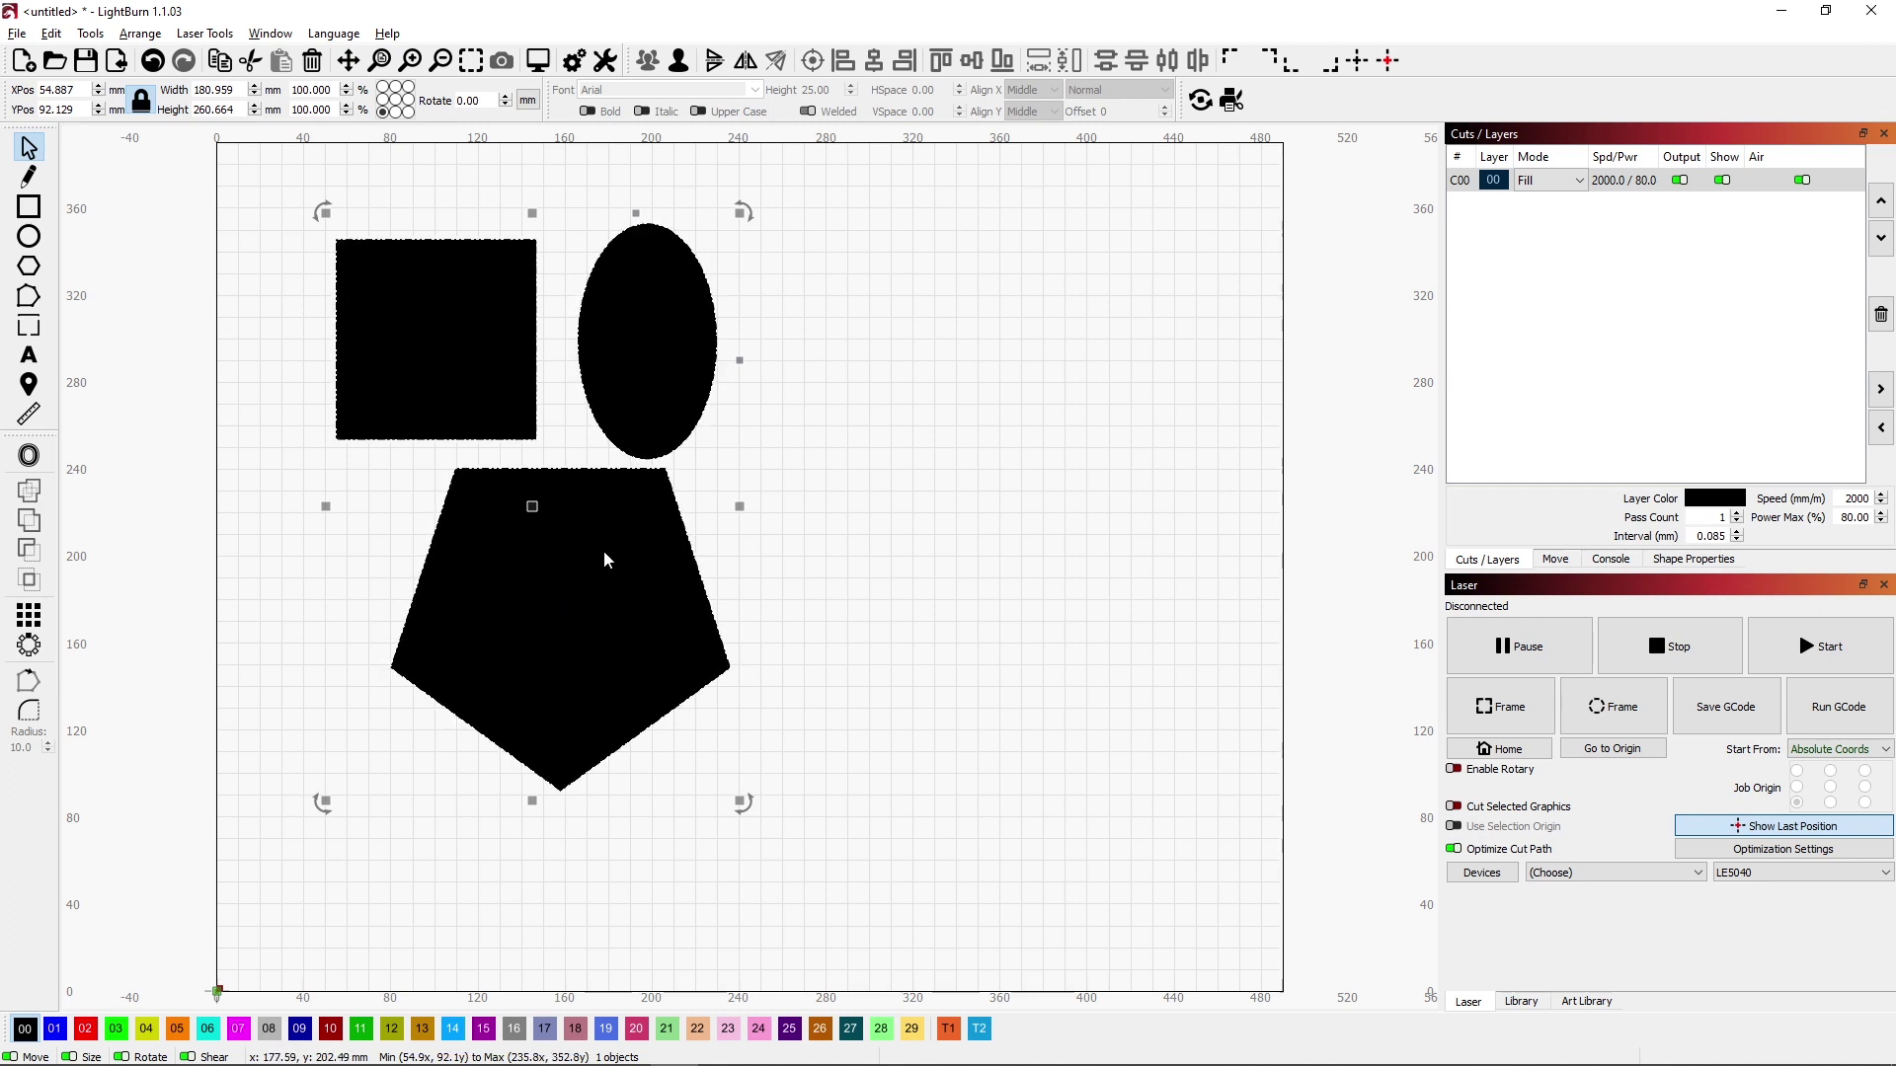
Step: Ungroup the square, ellipse and pentagon and confirm each one selects on its own
click(678, 69)
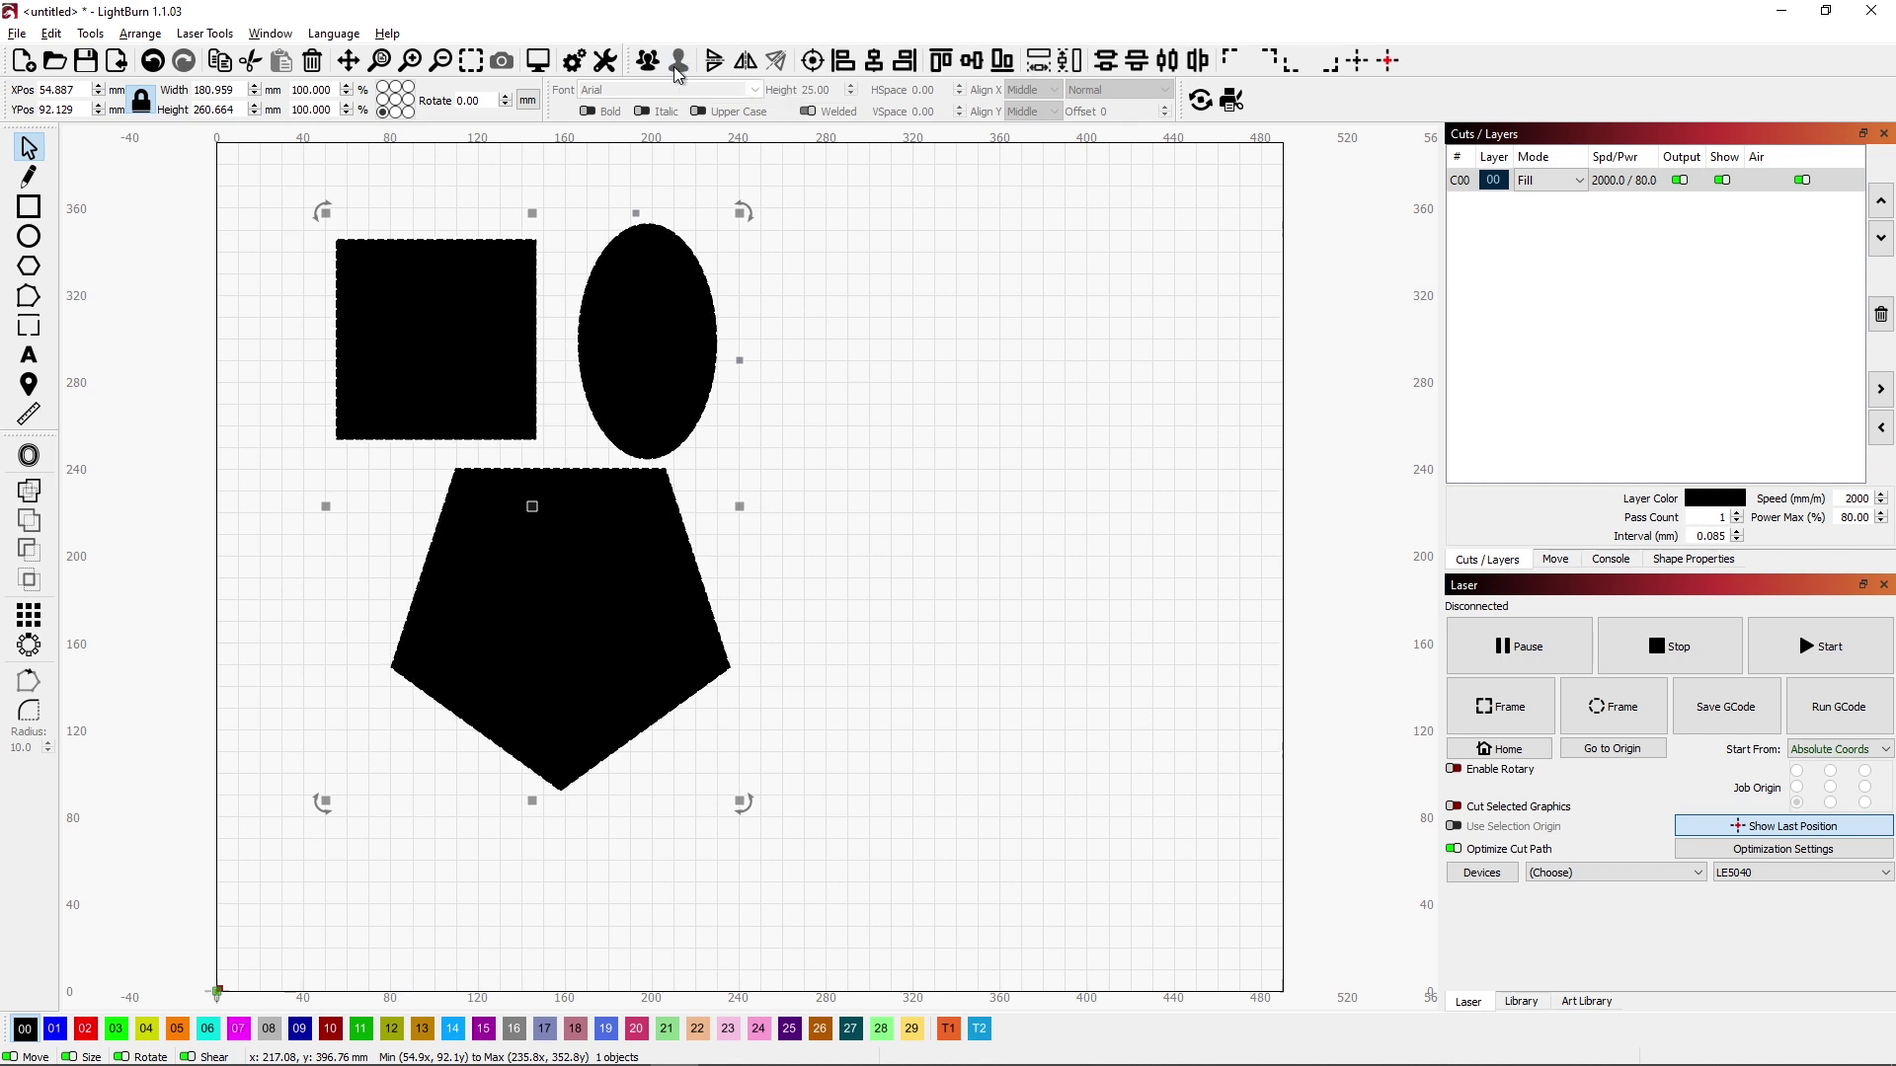
click(819, 267)
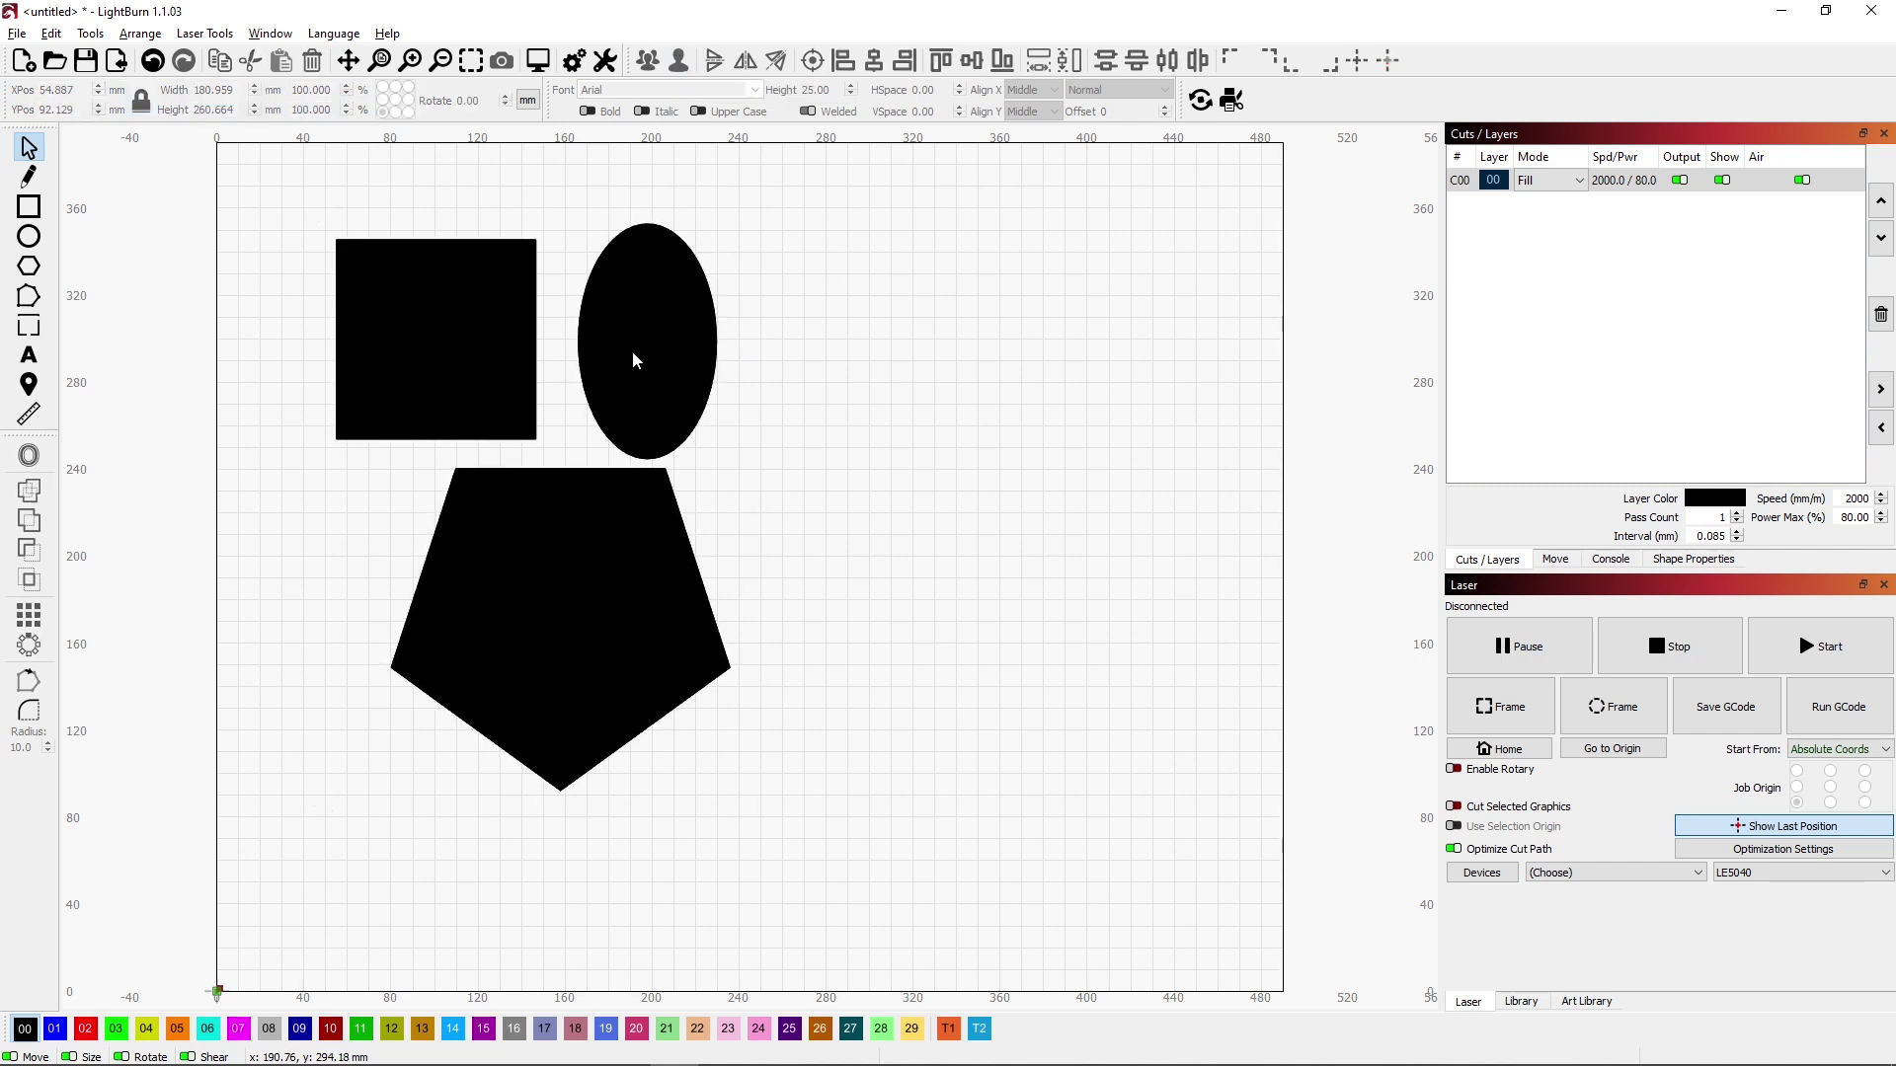
click(603, 365)
click(464, 357)
click(578, 580)
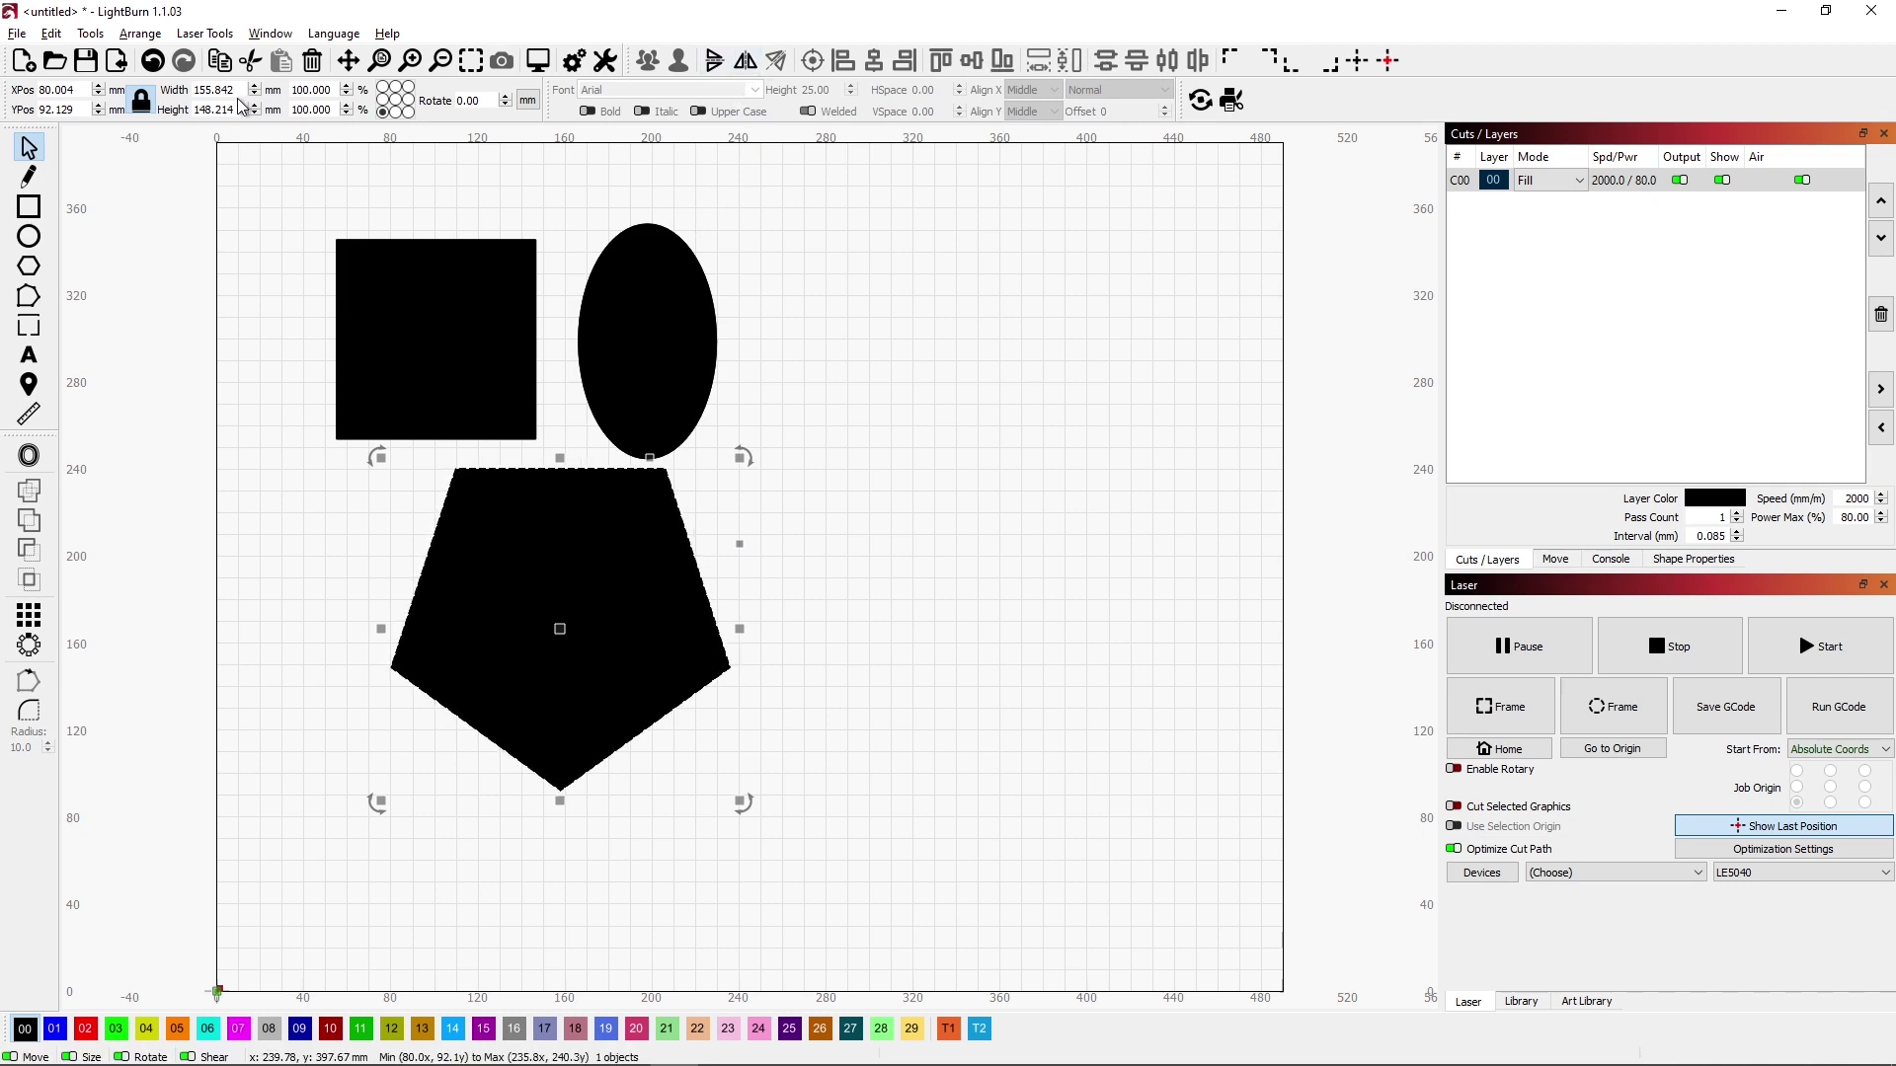
click(141, 33)
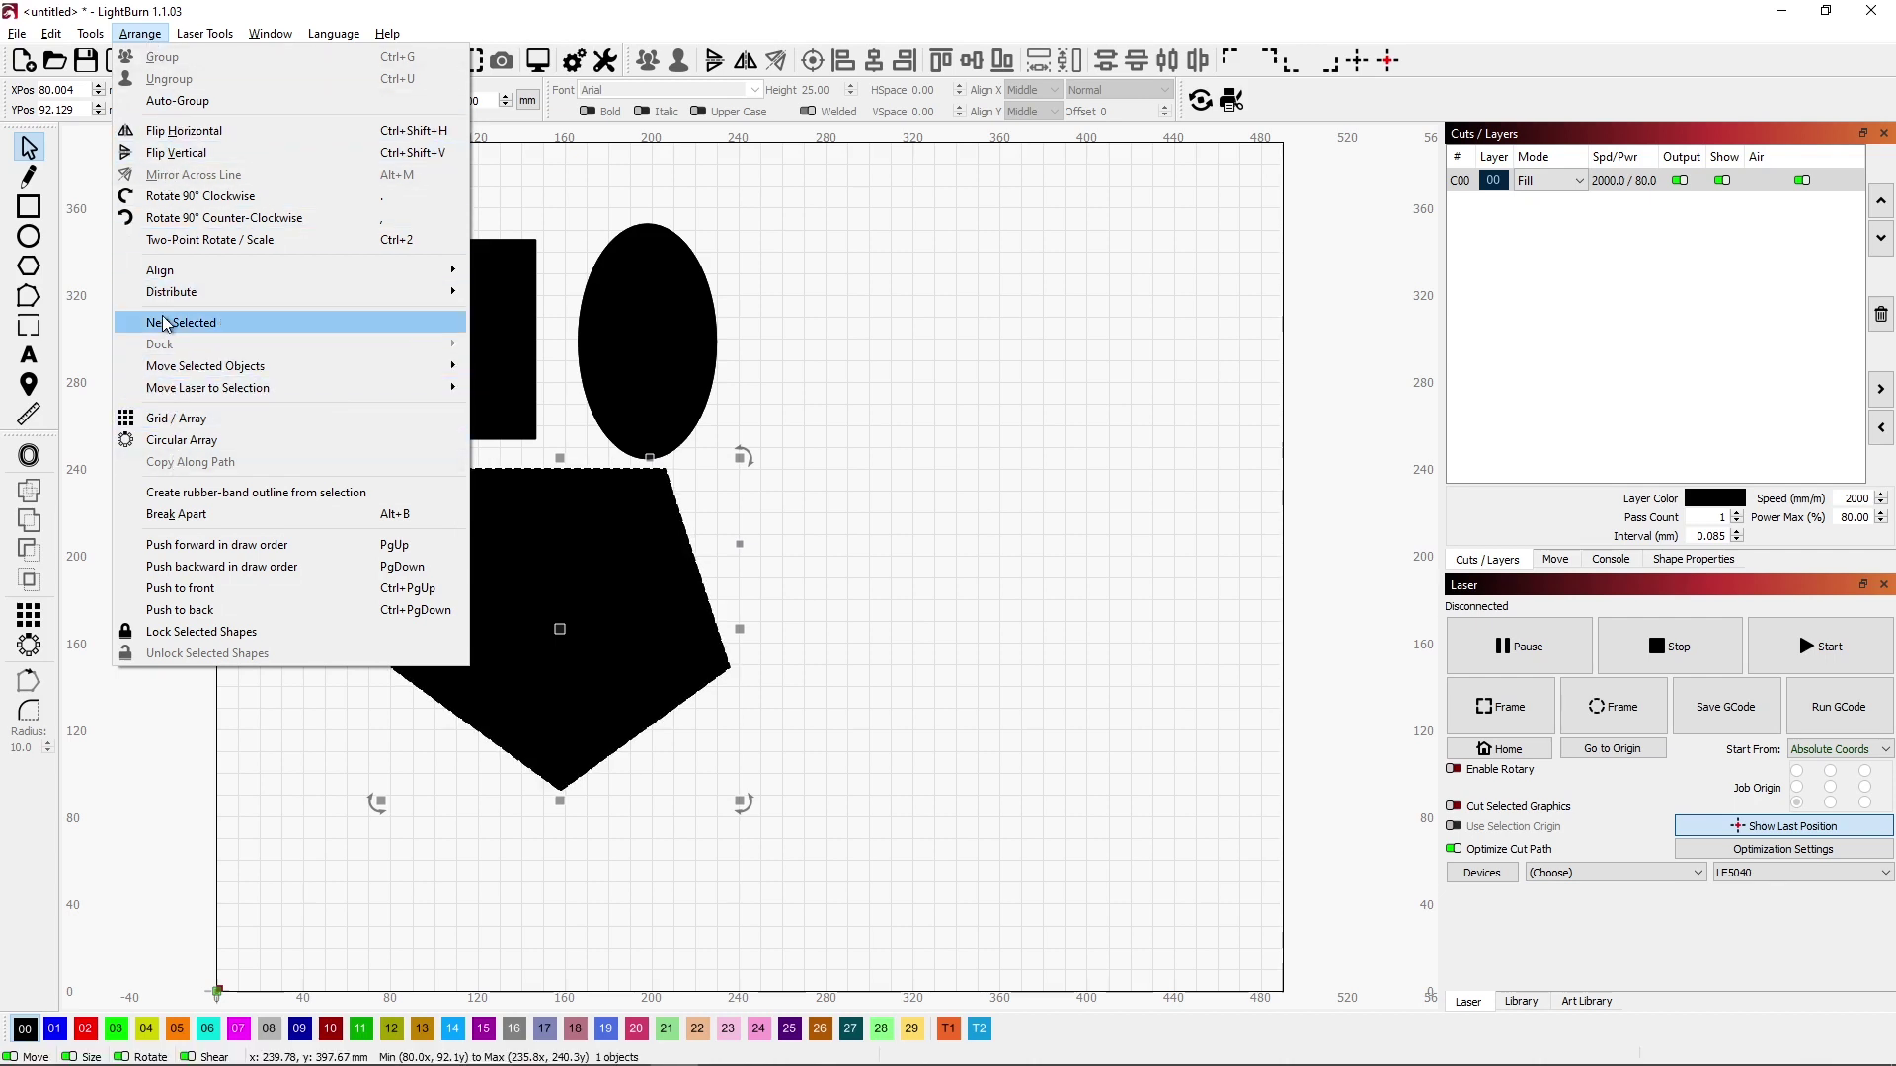
click(140, 33)
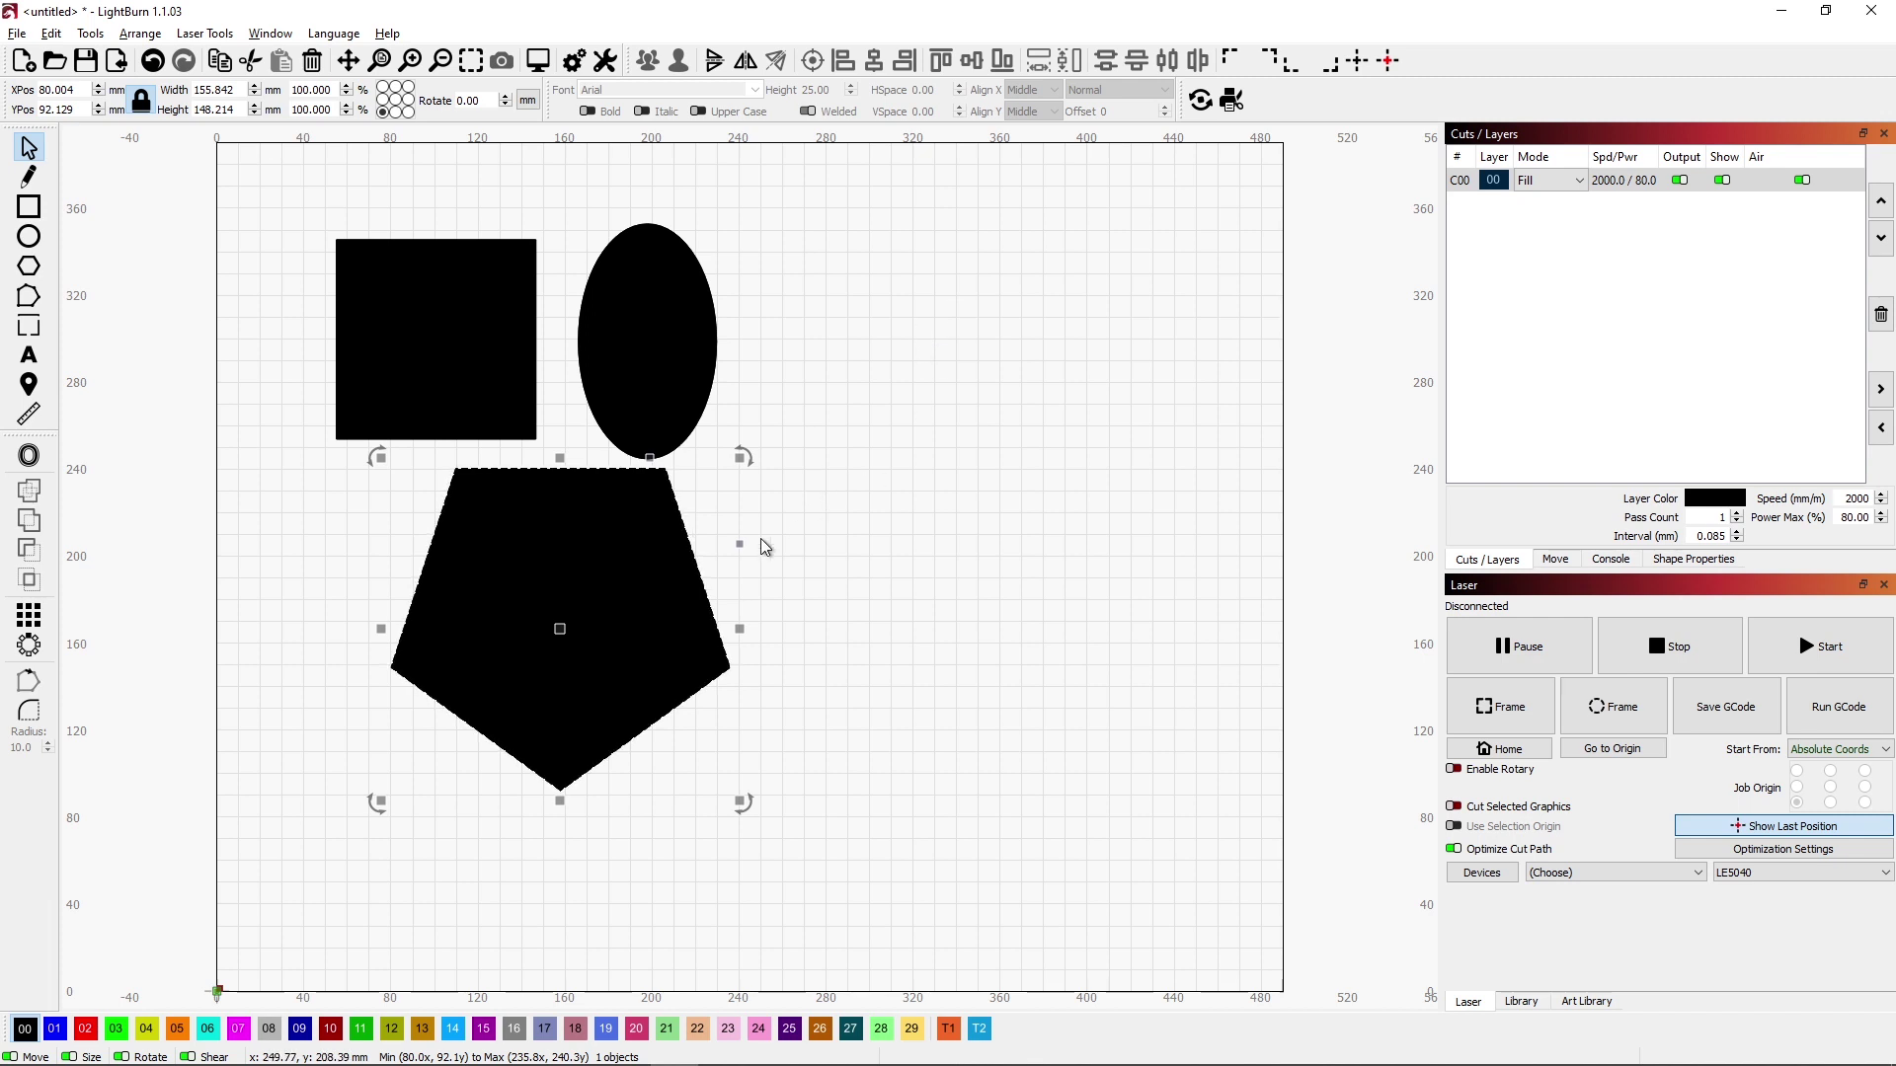
Step: Marquee-select the square, ellipse and pentagon and group them into one object
click(869, 587)
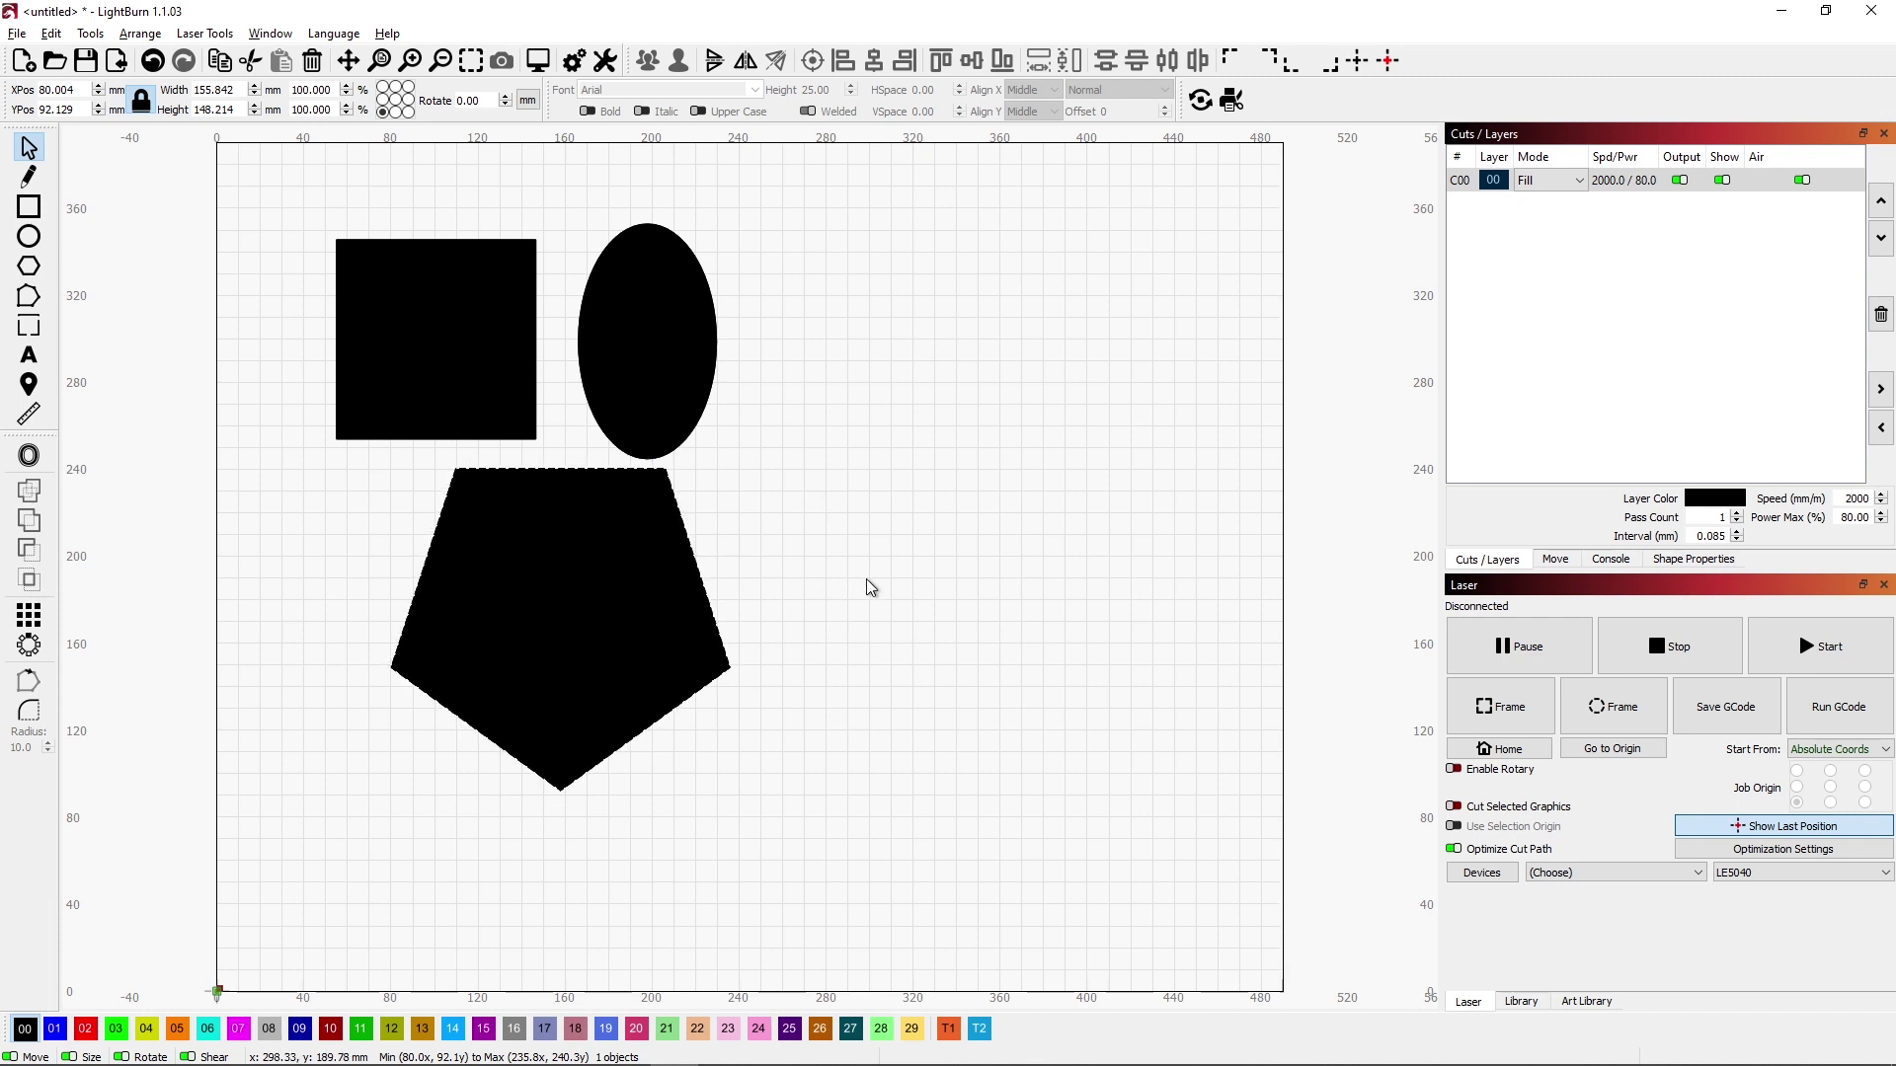
drag(782, 625, 440, 360)
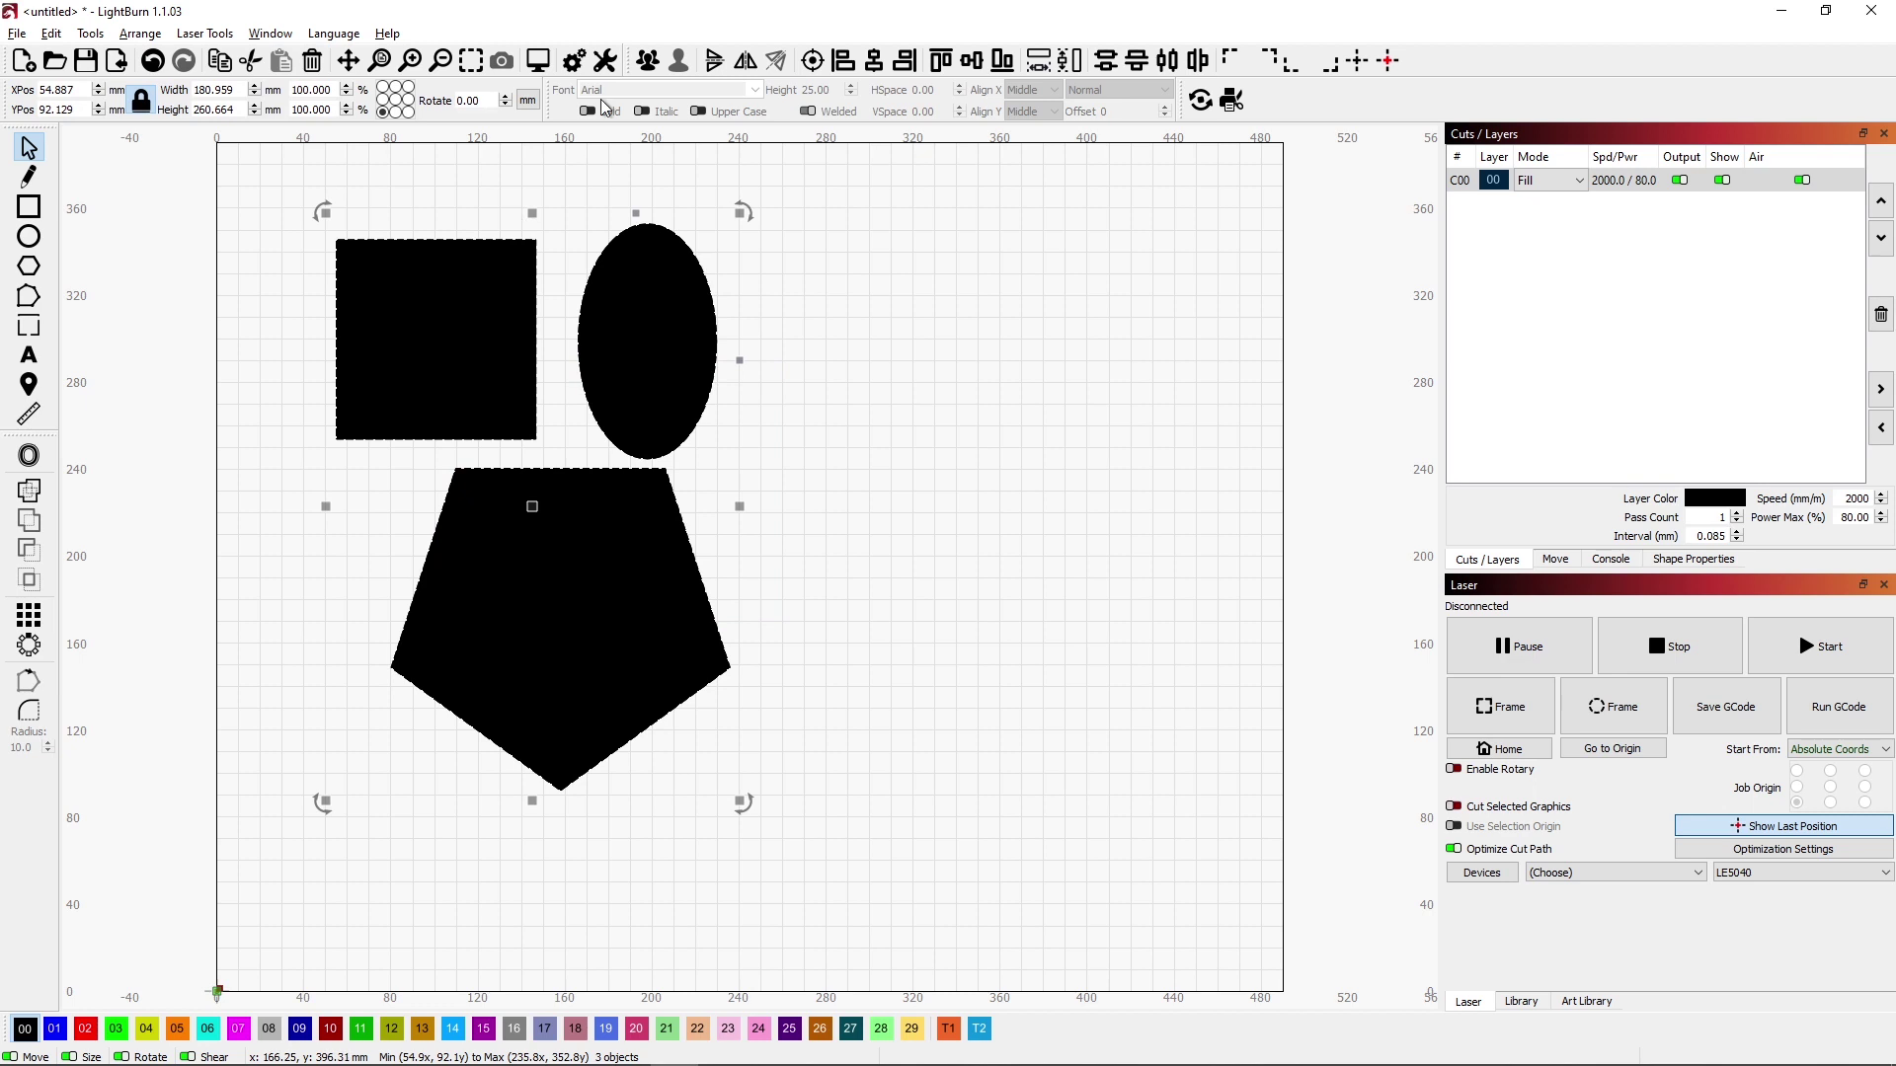
click(647, 76)
click(892, 375)
click(584, 518)
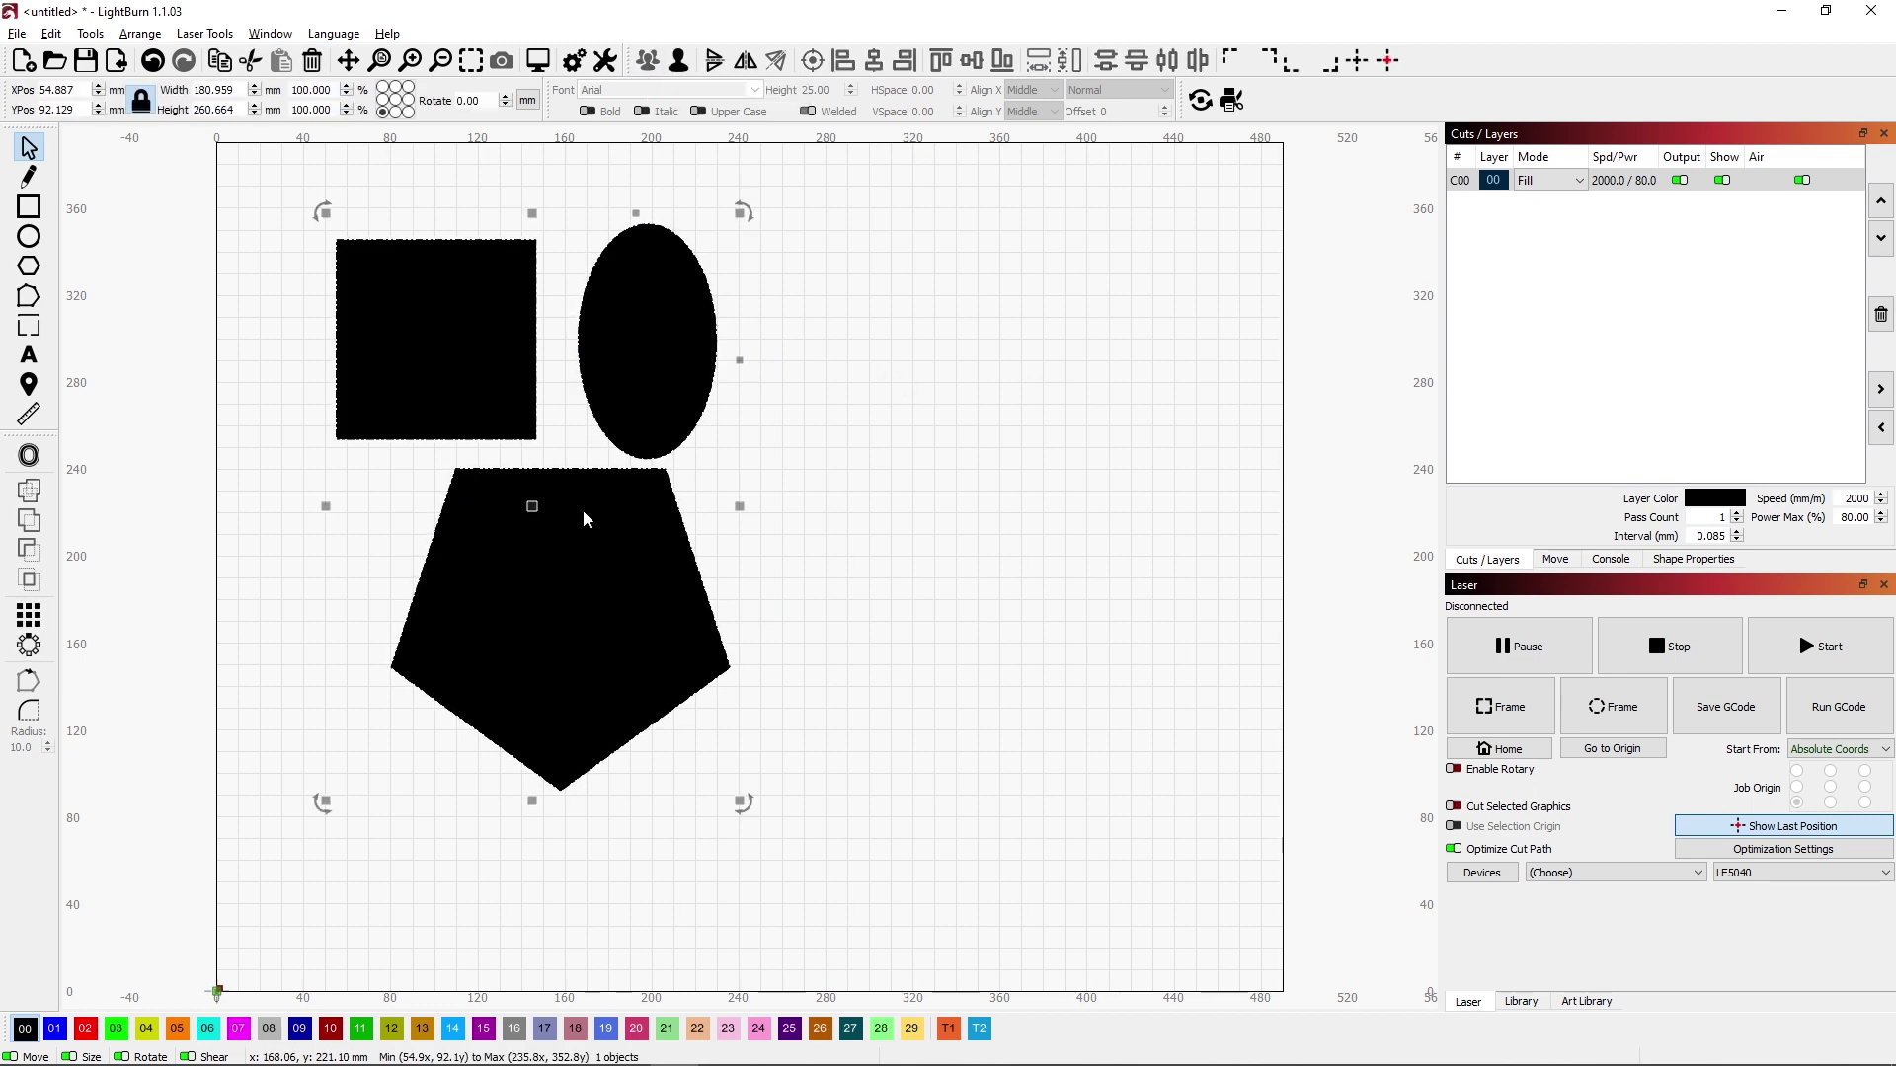
Step: Mirror the group vertically twice and horizontally twice, returning it to its original orientation
click(714, 63)
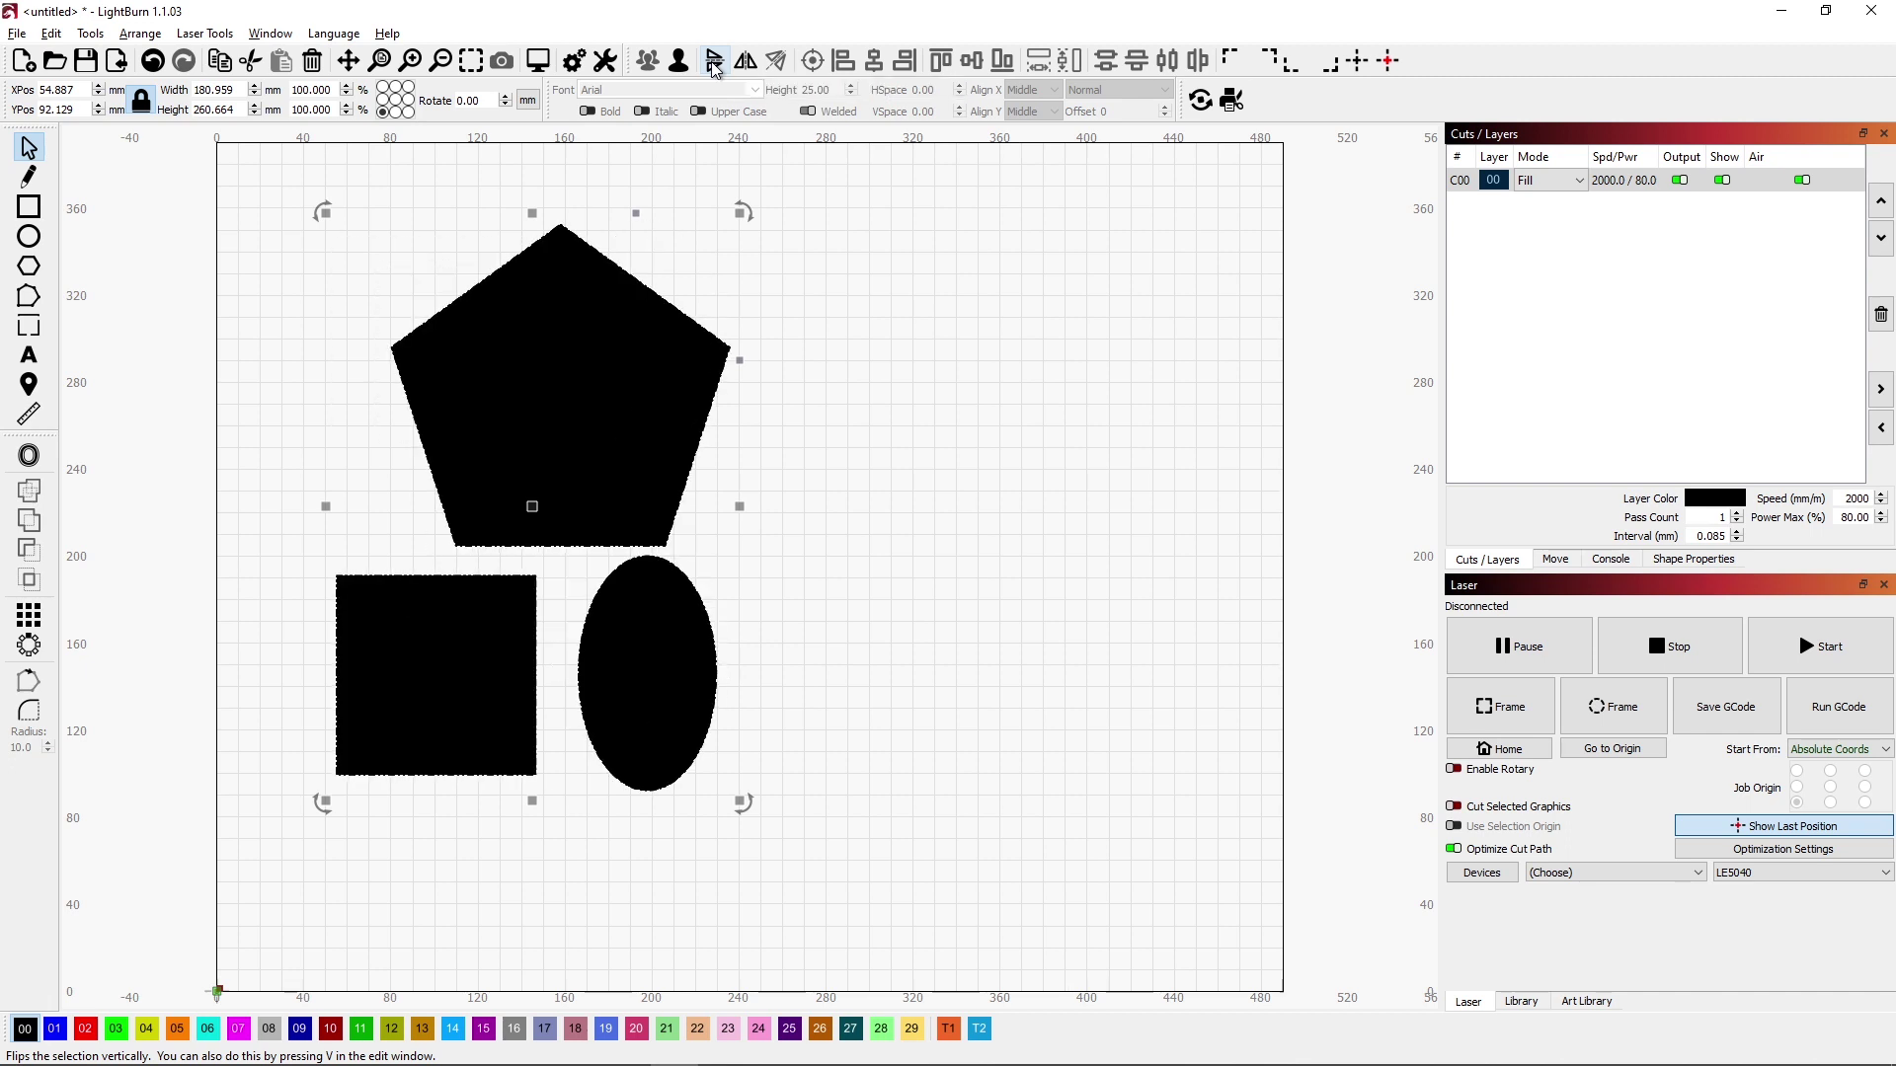
click(716, 66)
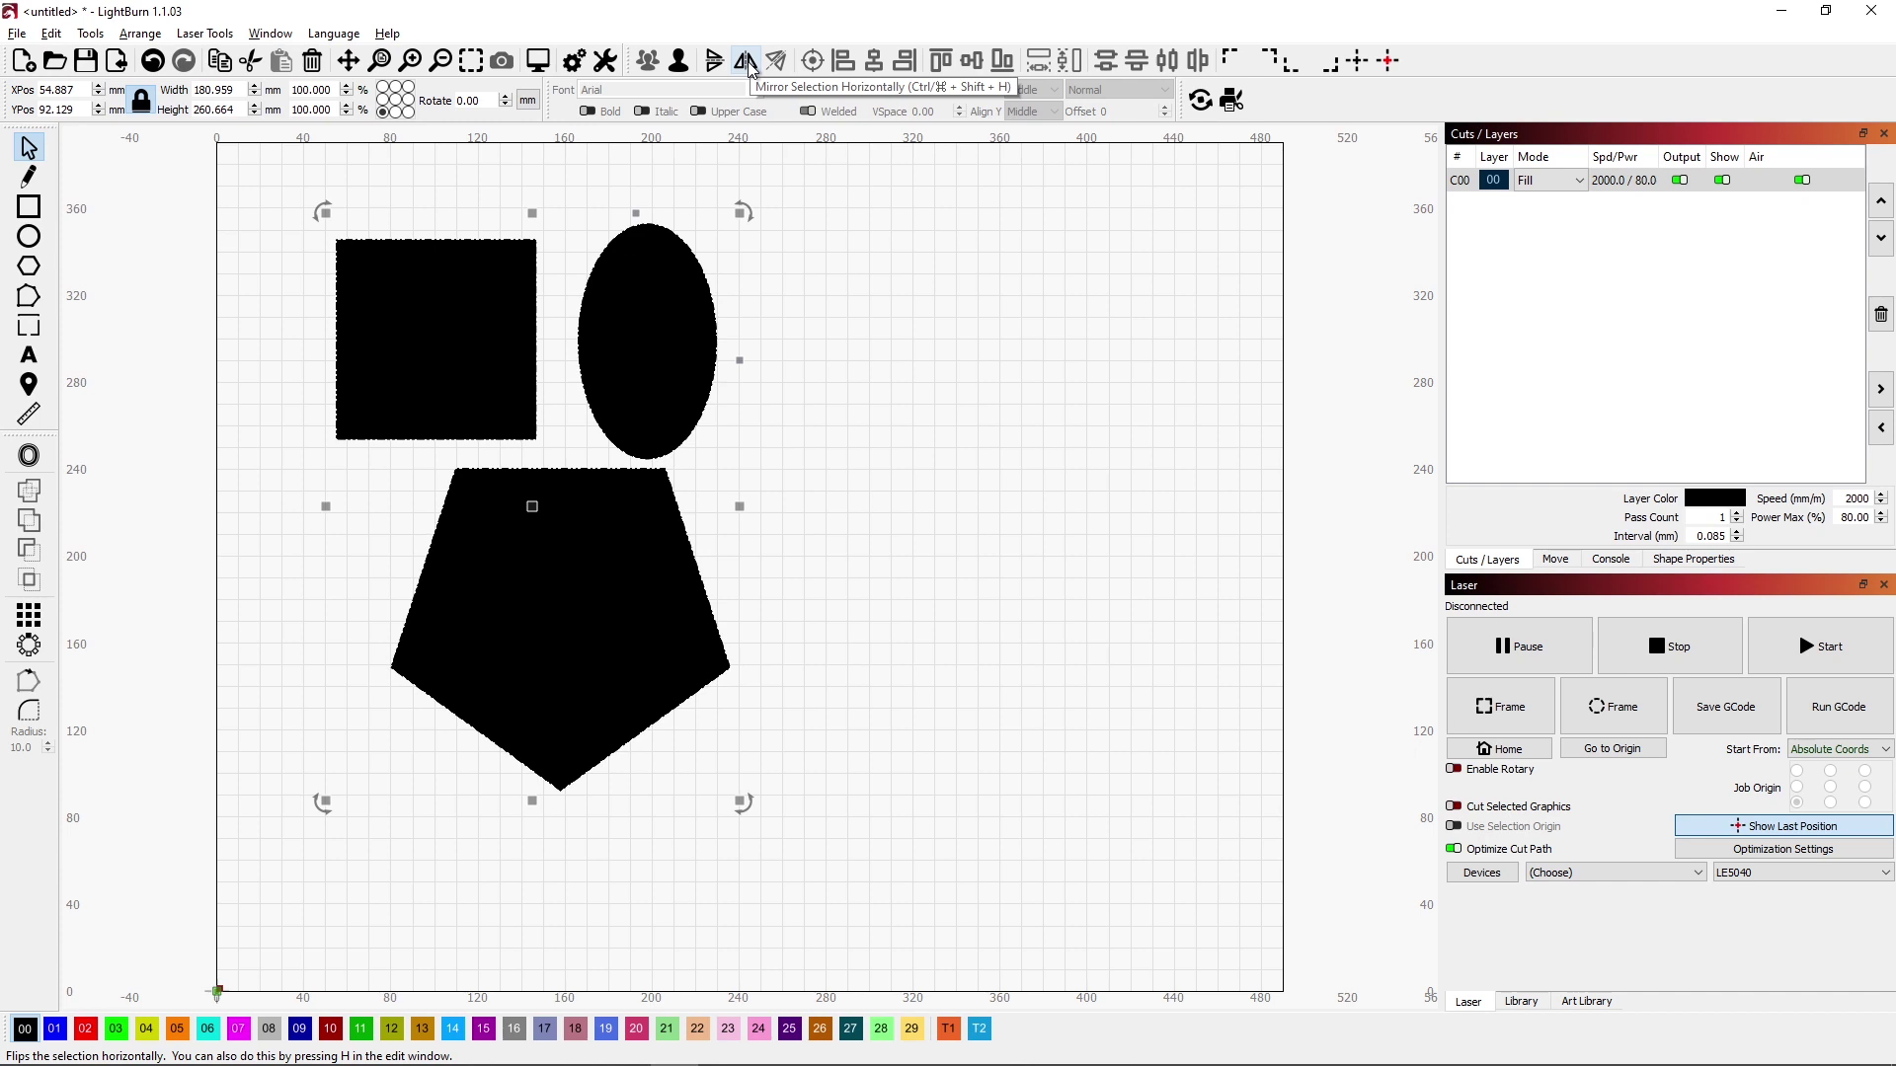
click(748, 63)
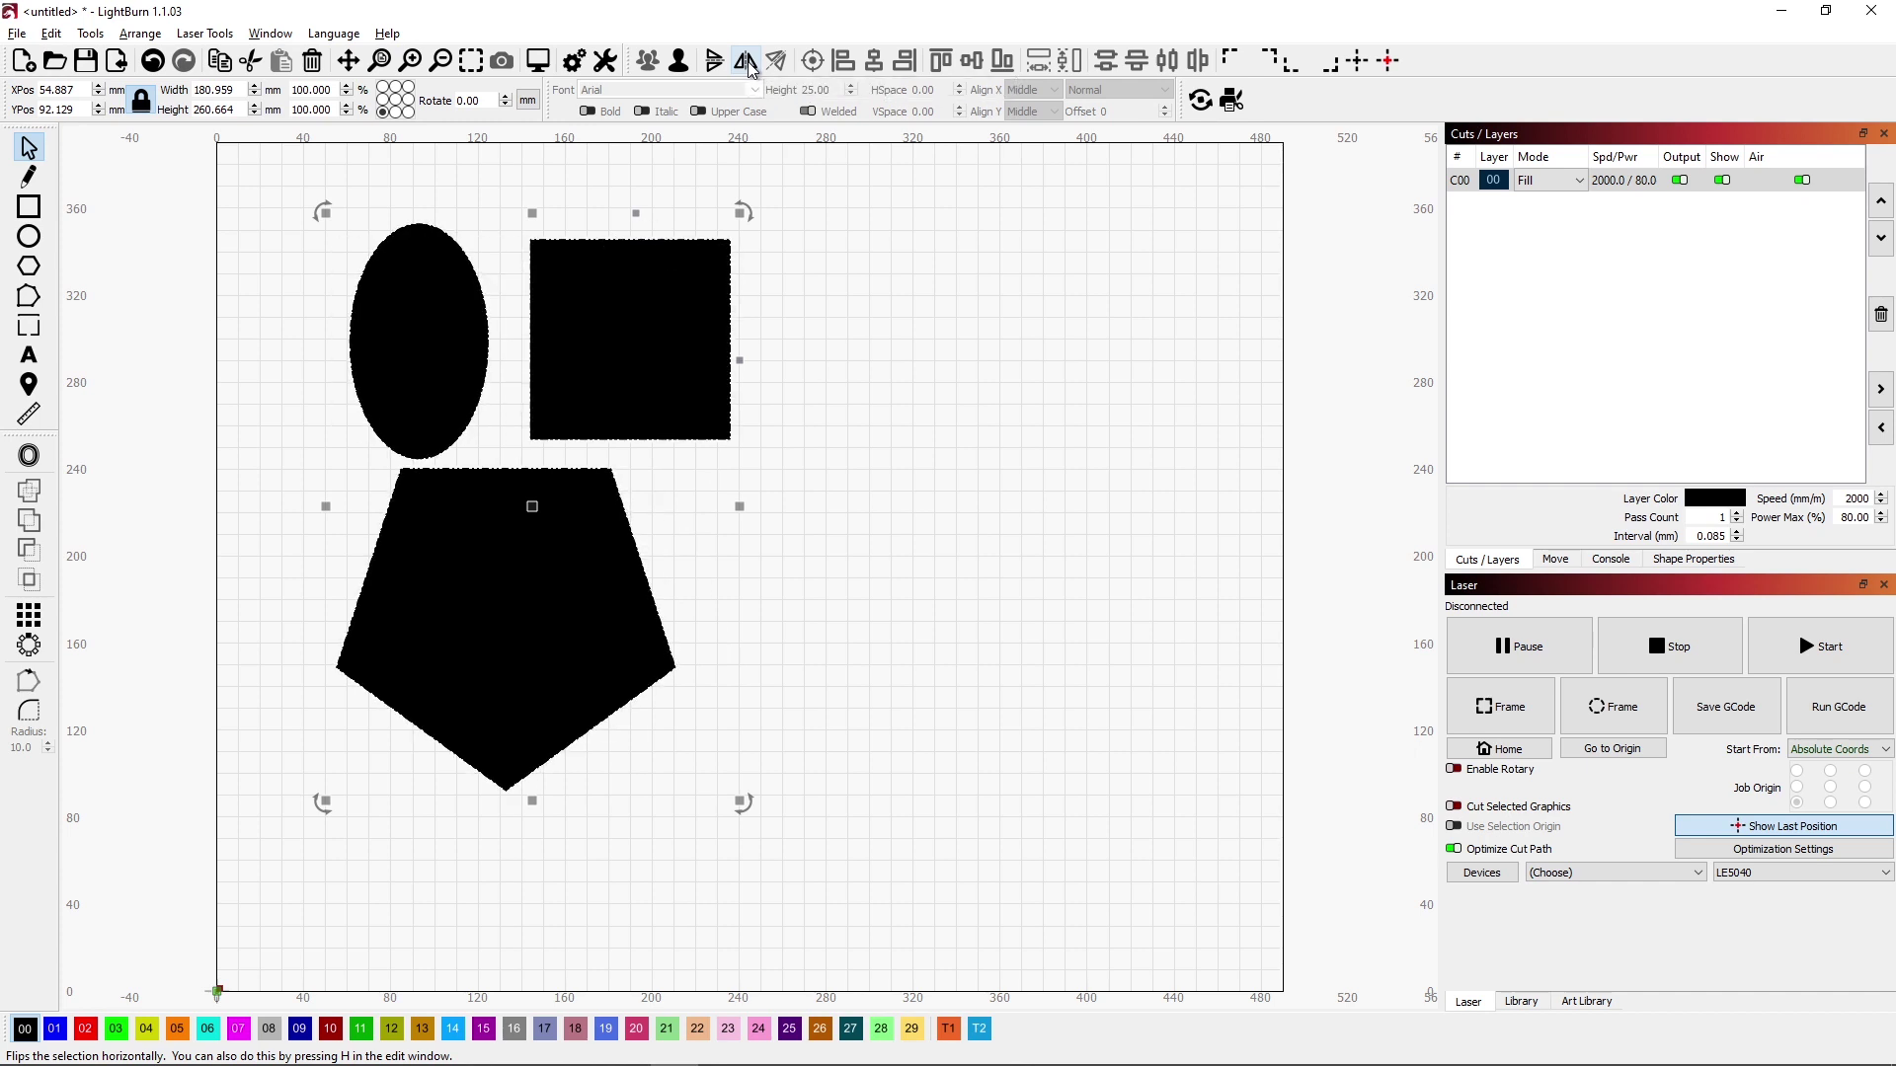
click(748, 63)
click(896, 577)
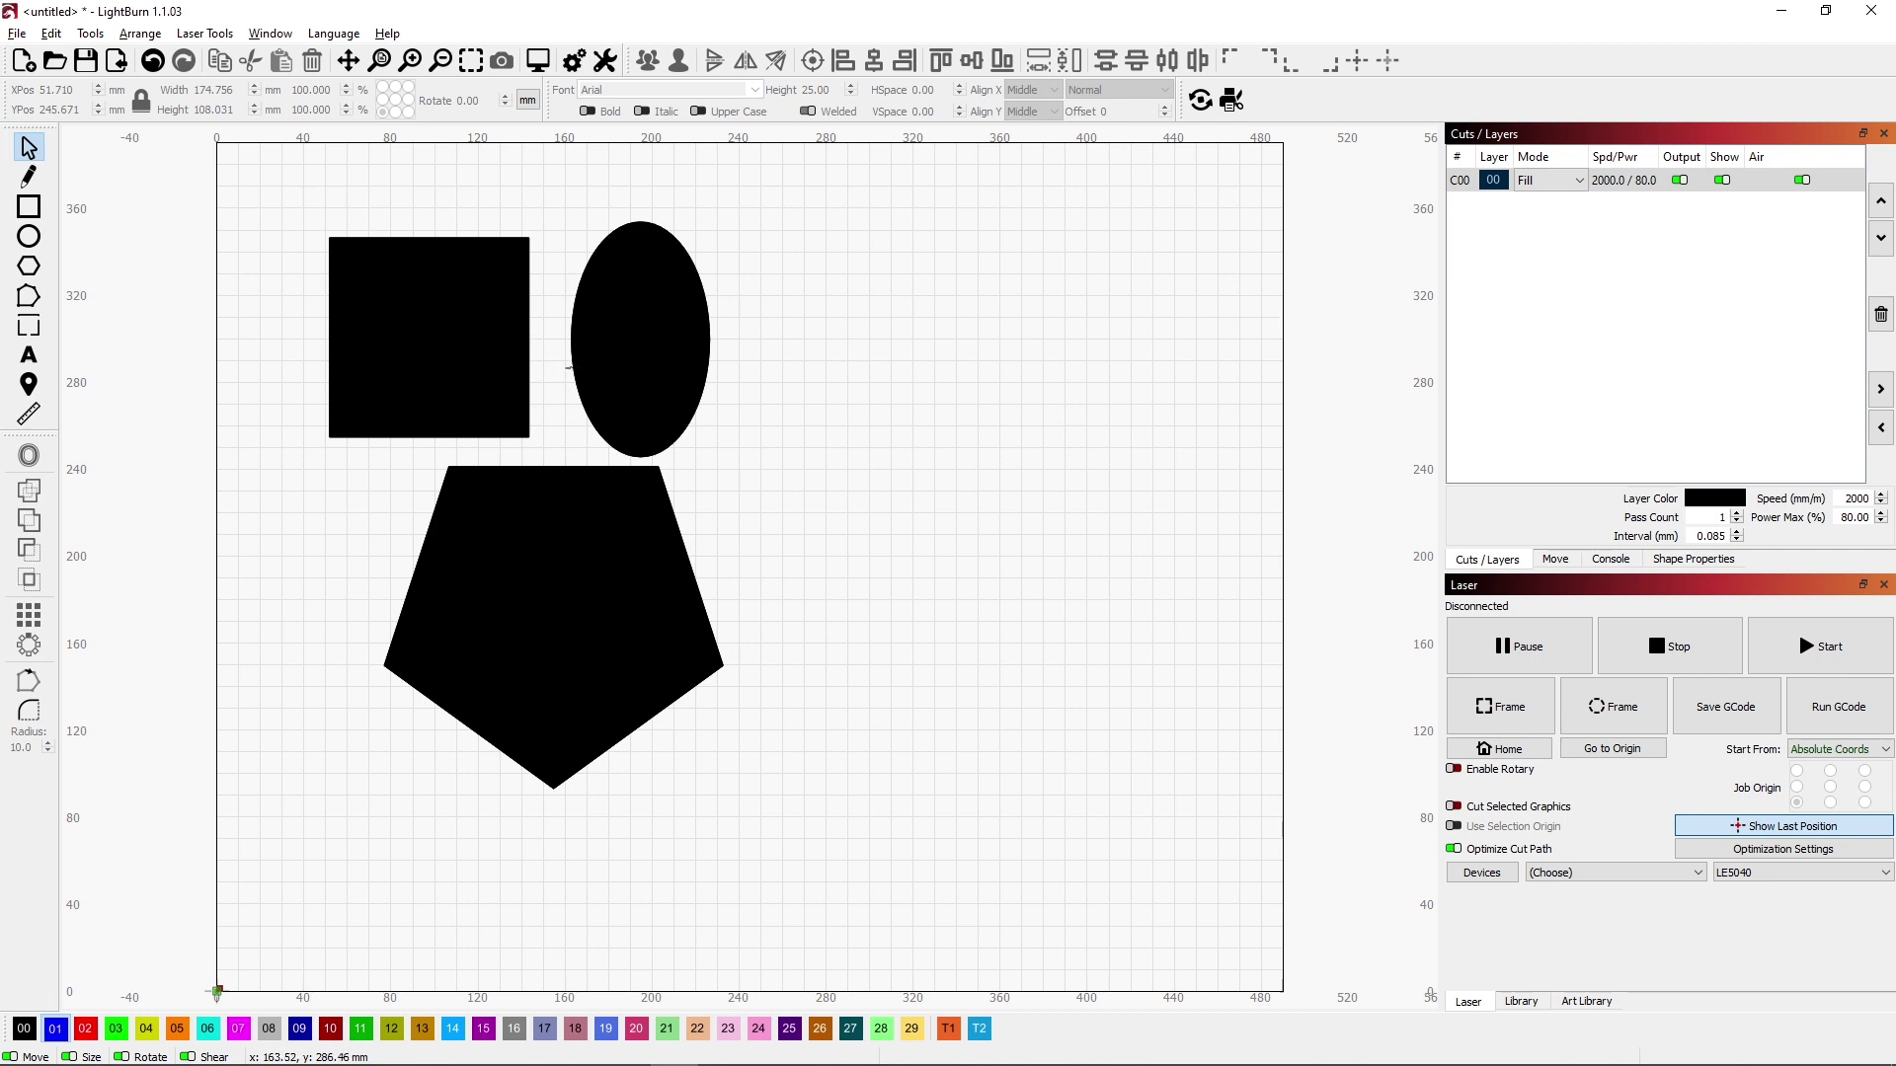
Step: Align the ellipse and square on their horizontal centres, then select both together
click(645, 339)
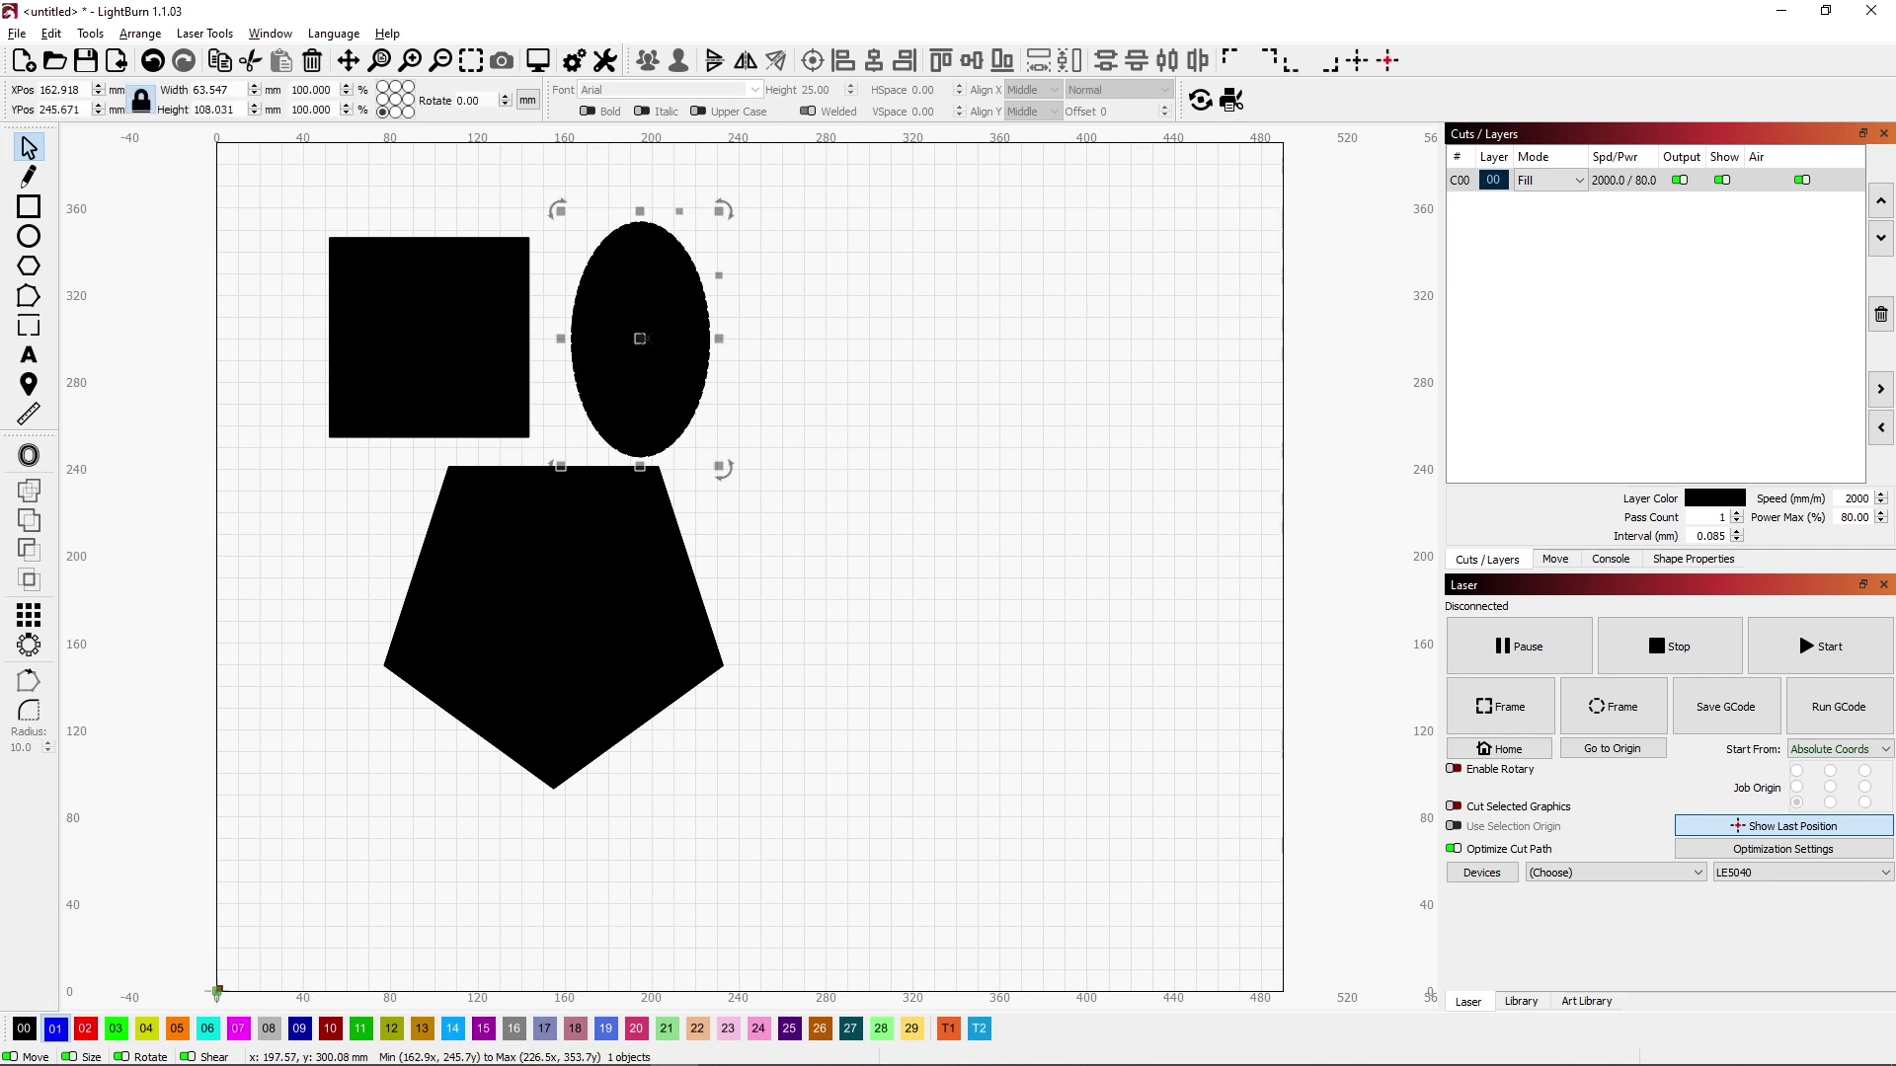
shift+click(454, 364)
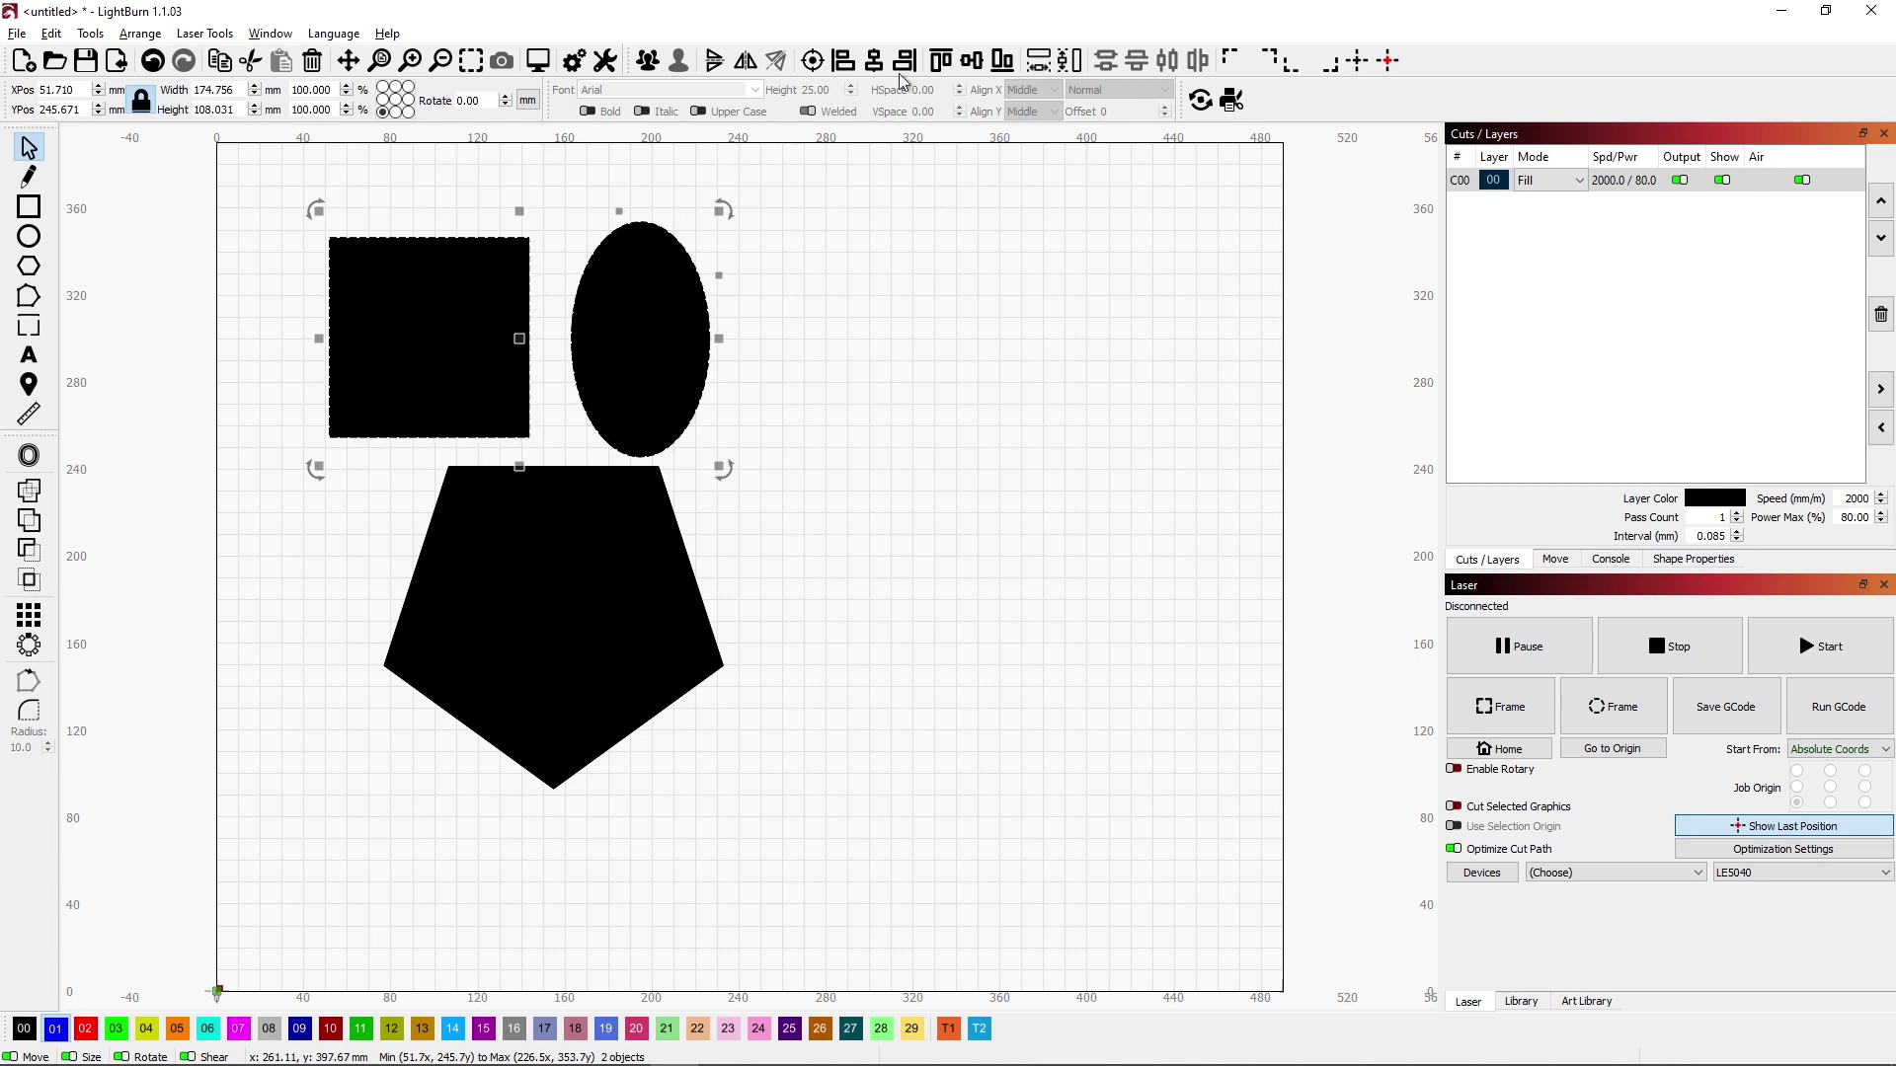
click(975, 67)
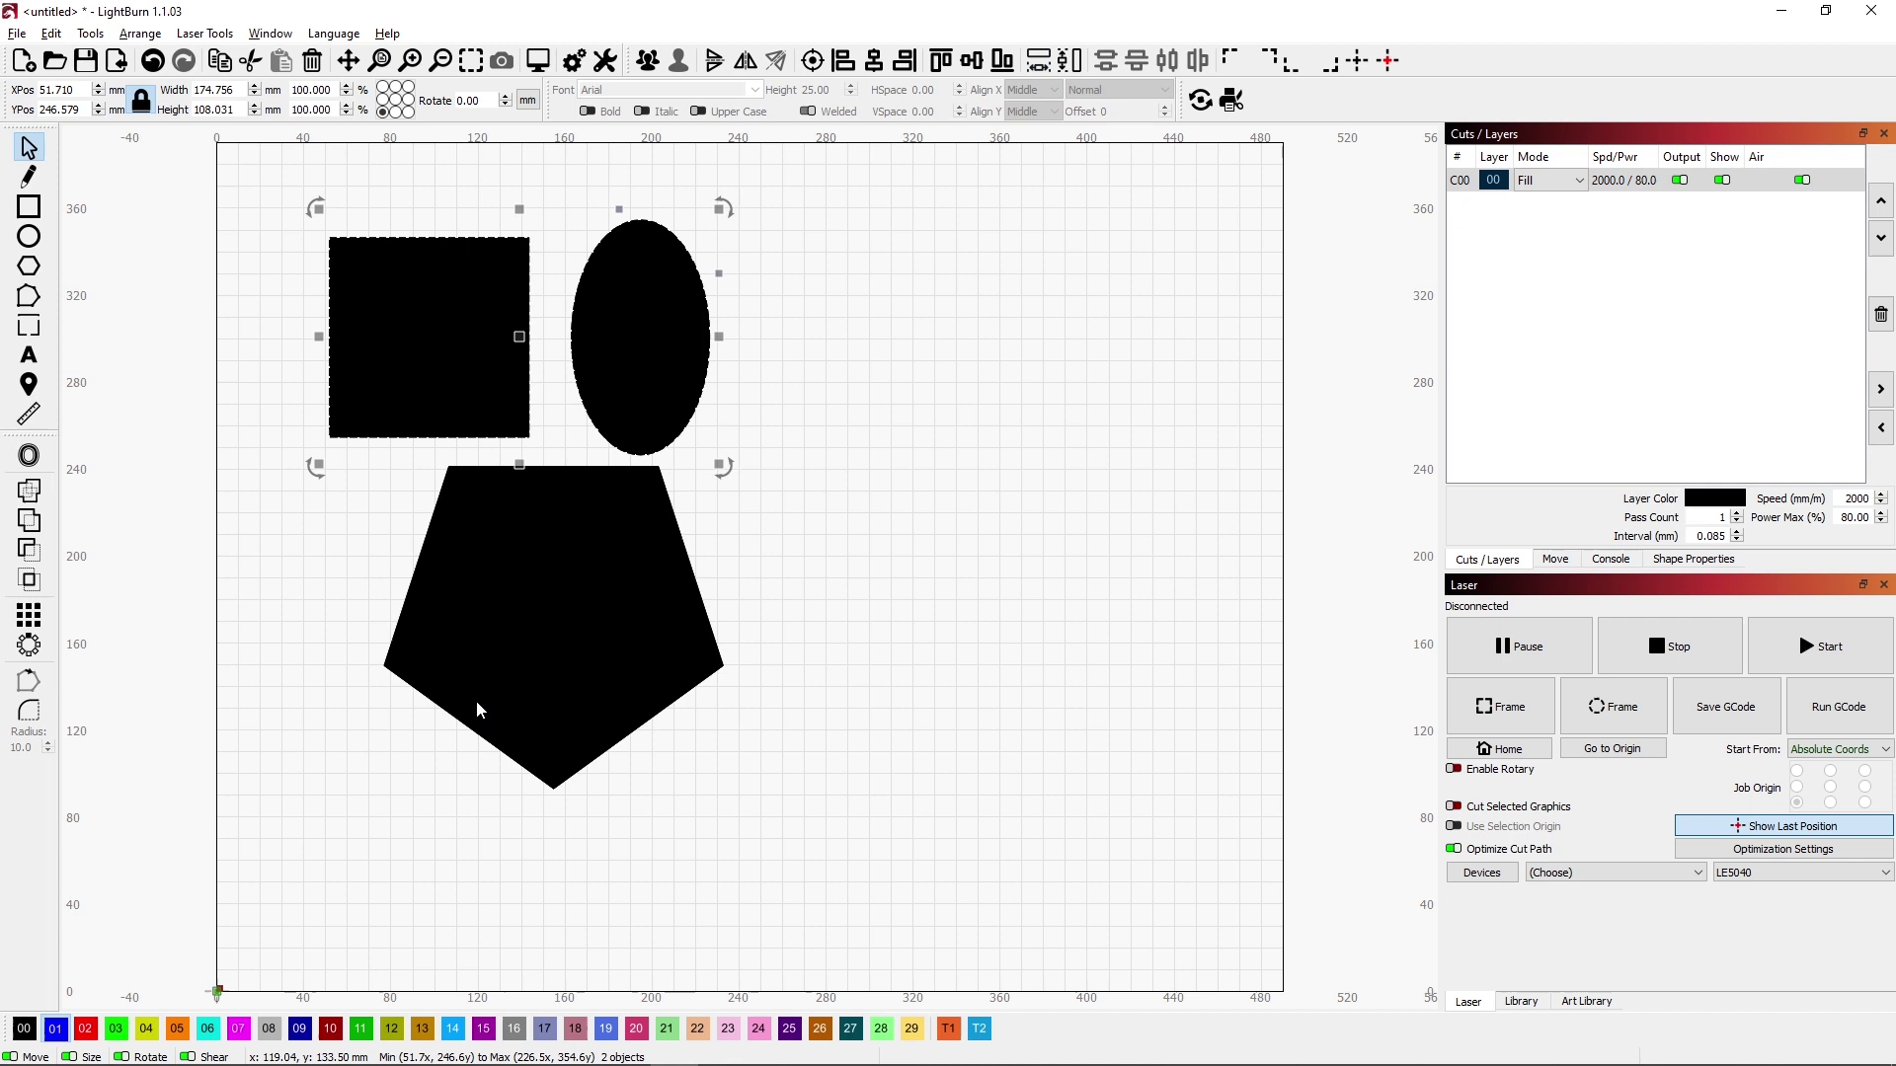
key(Escape)
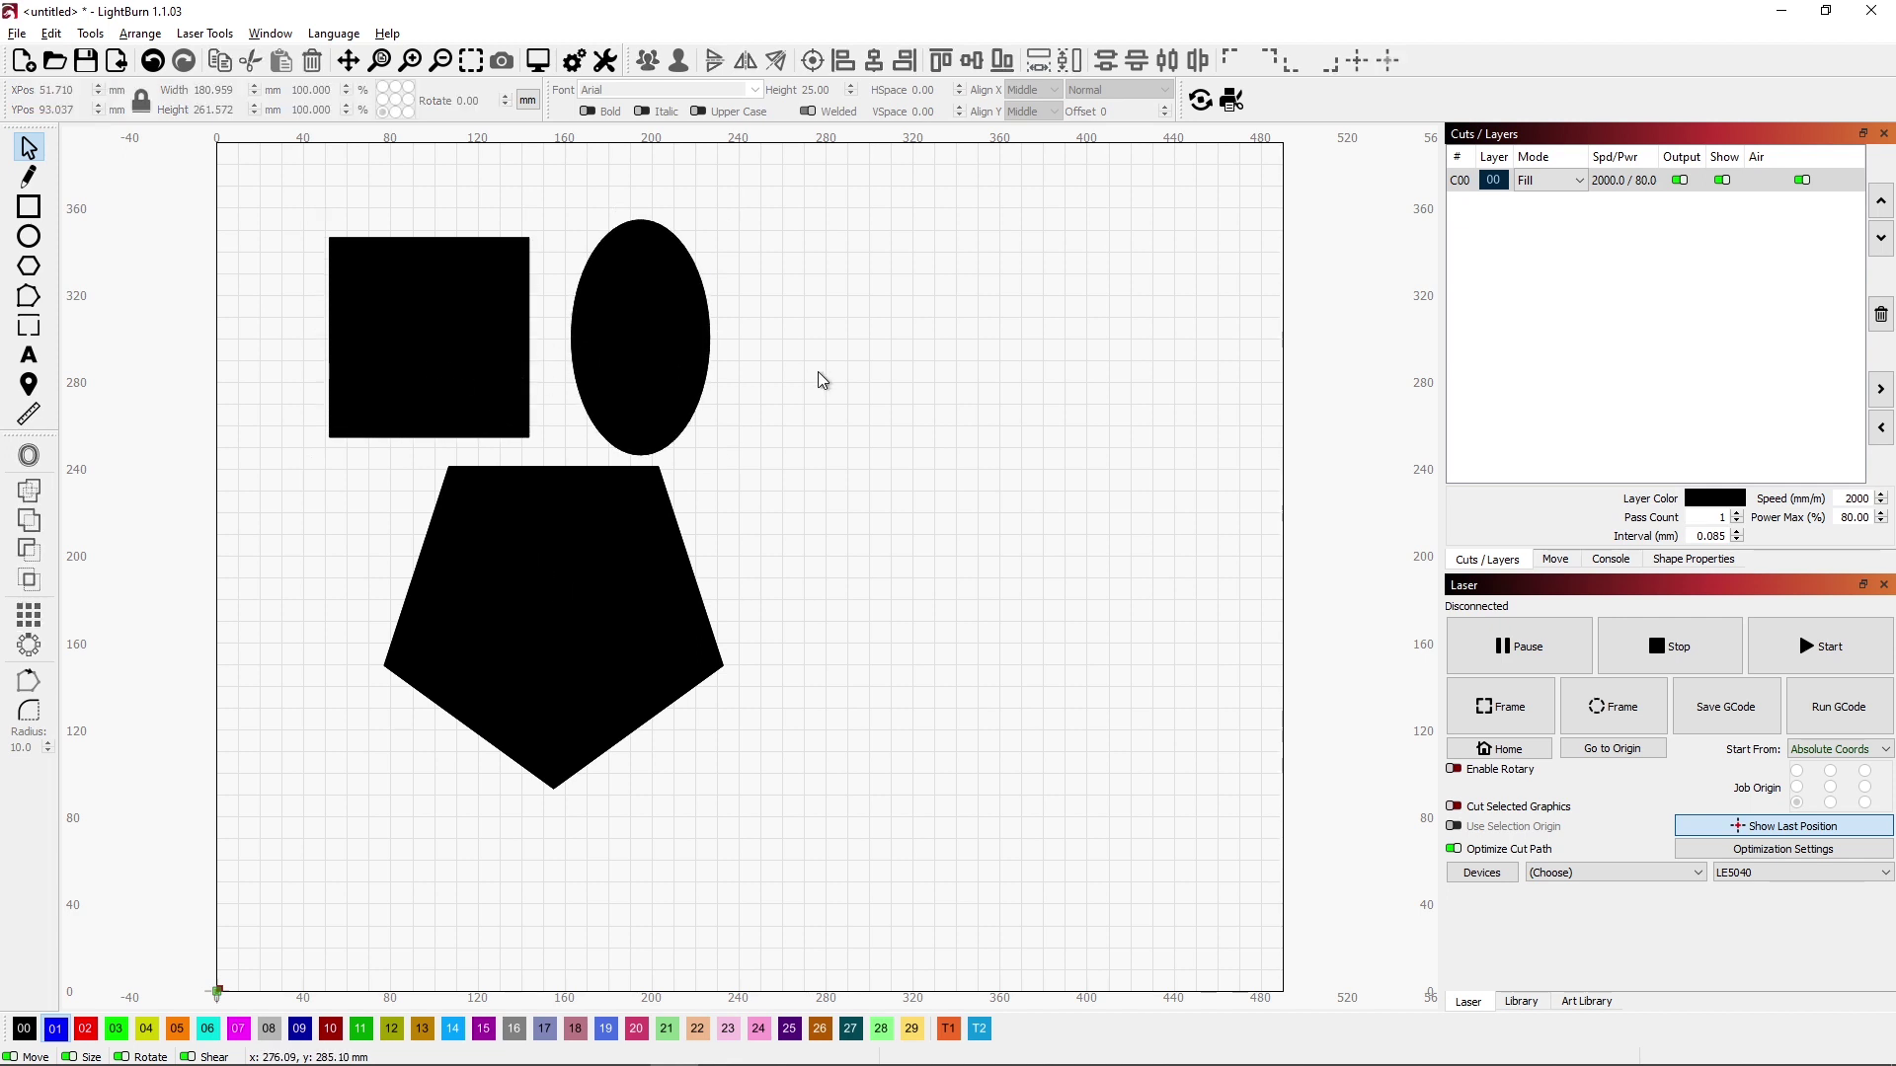
drag(800, 368, 289, 337)
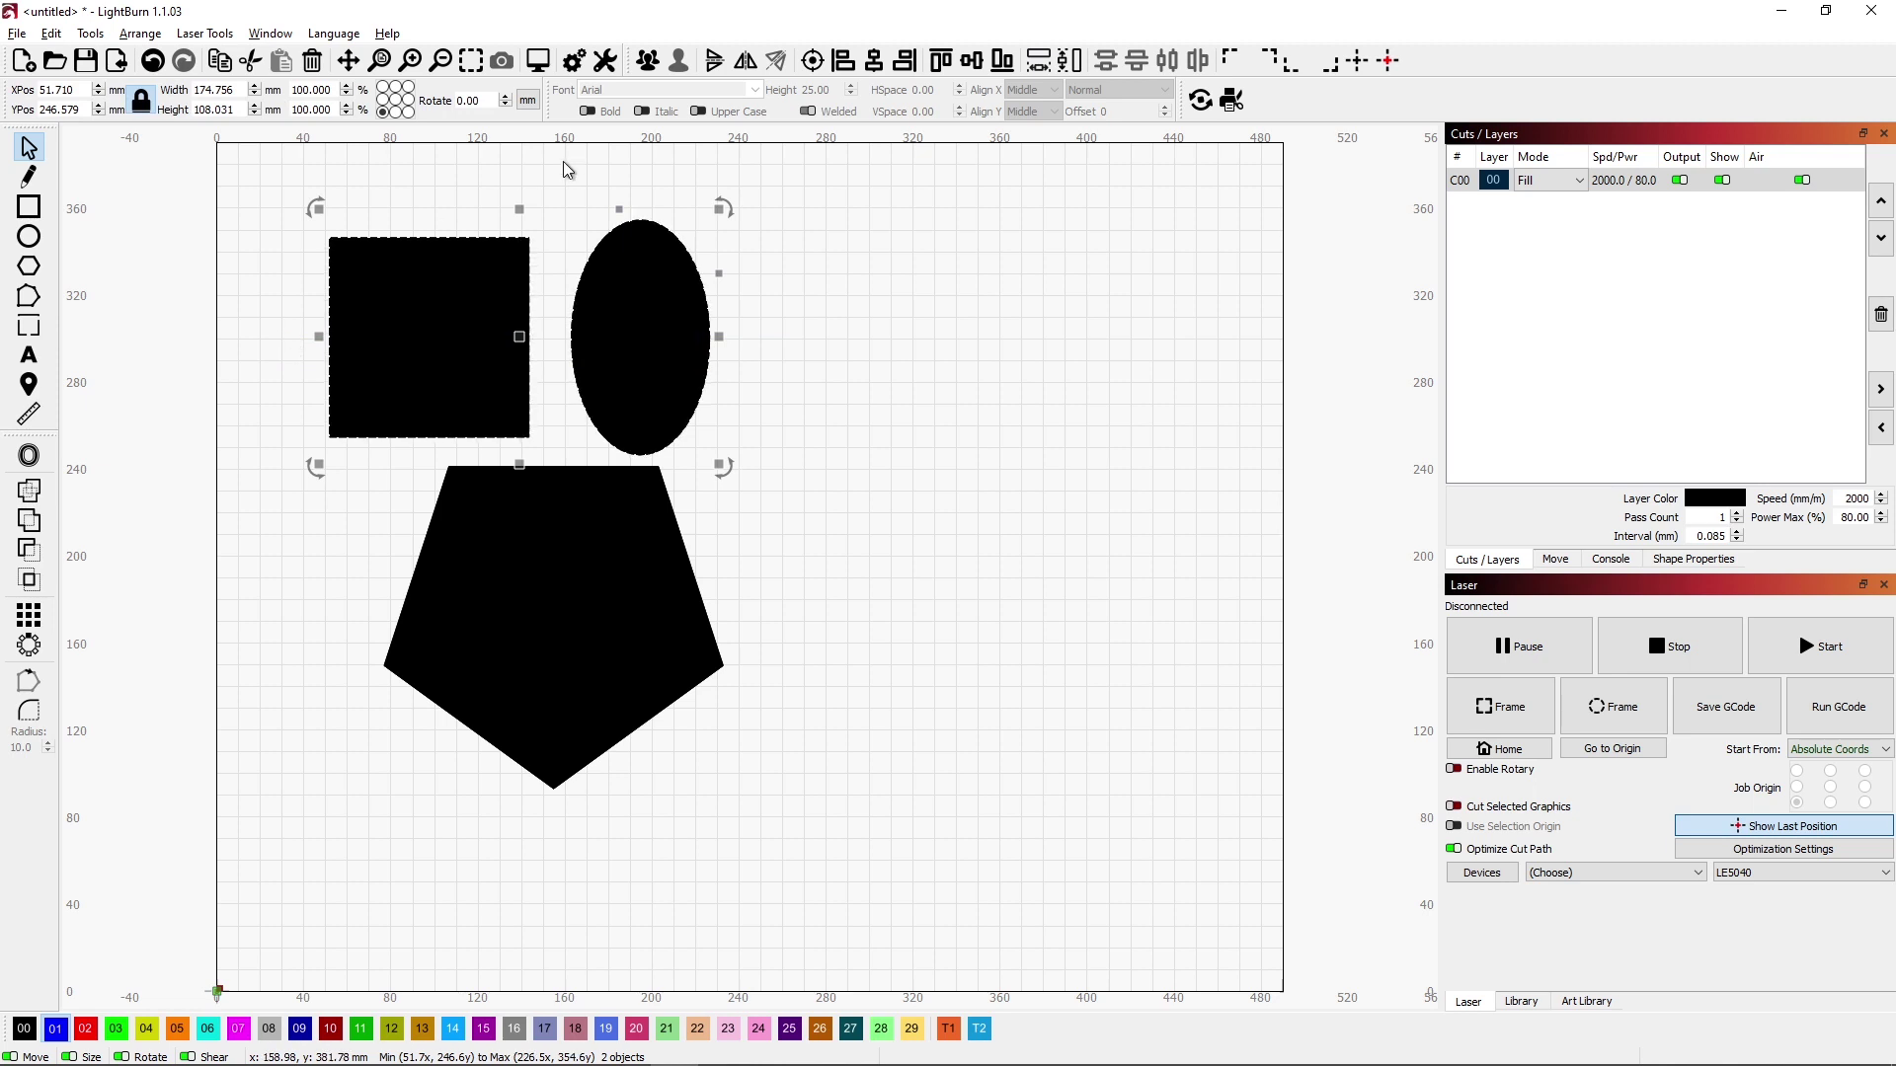
Step: Group the square and ellipse, then centre the pentagon under that group
click(649, 67)
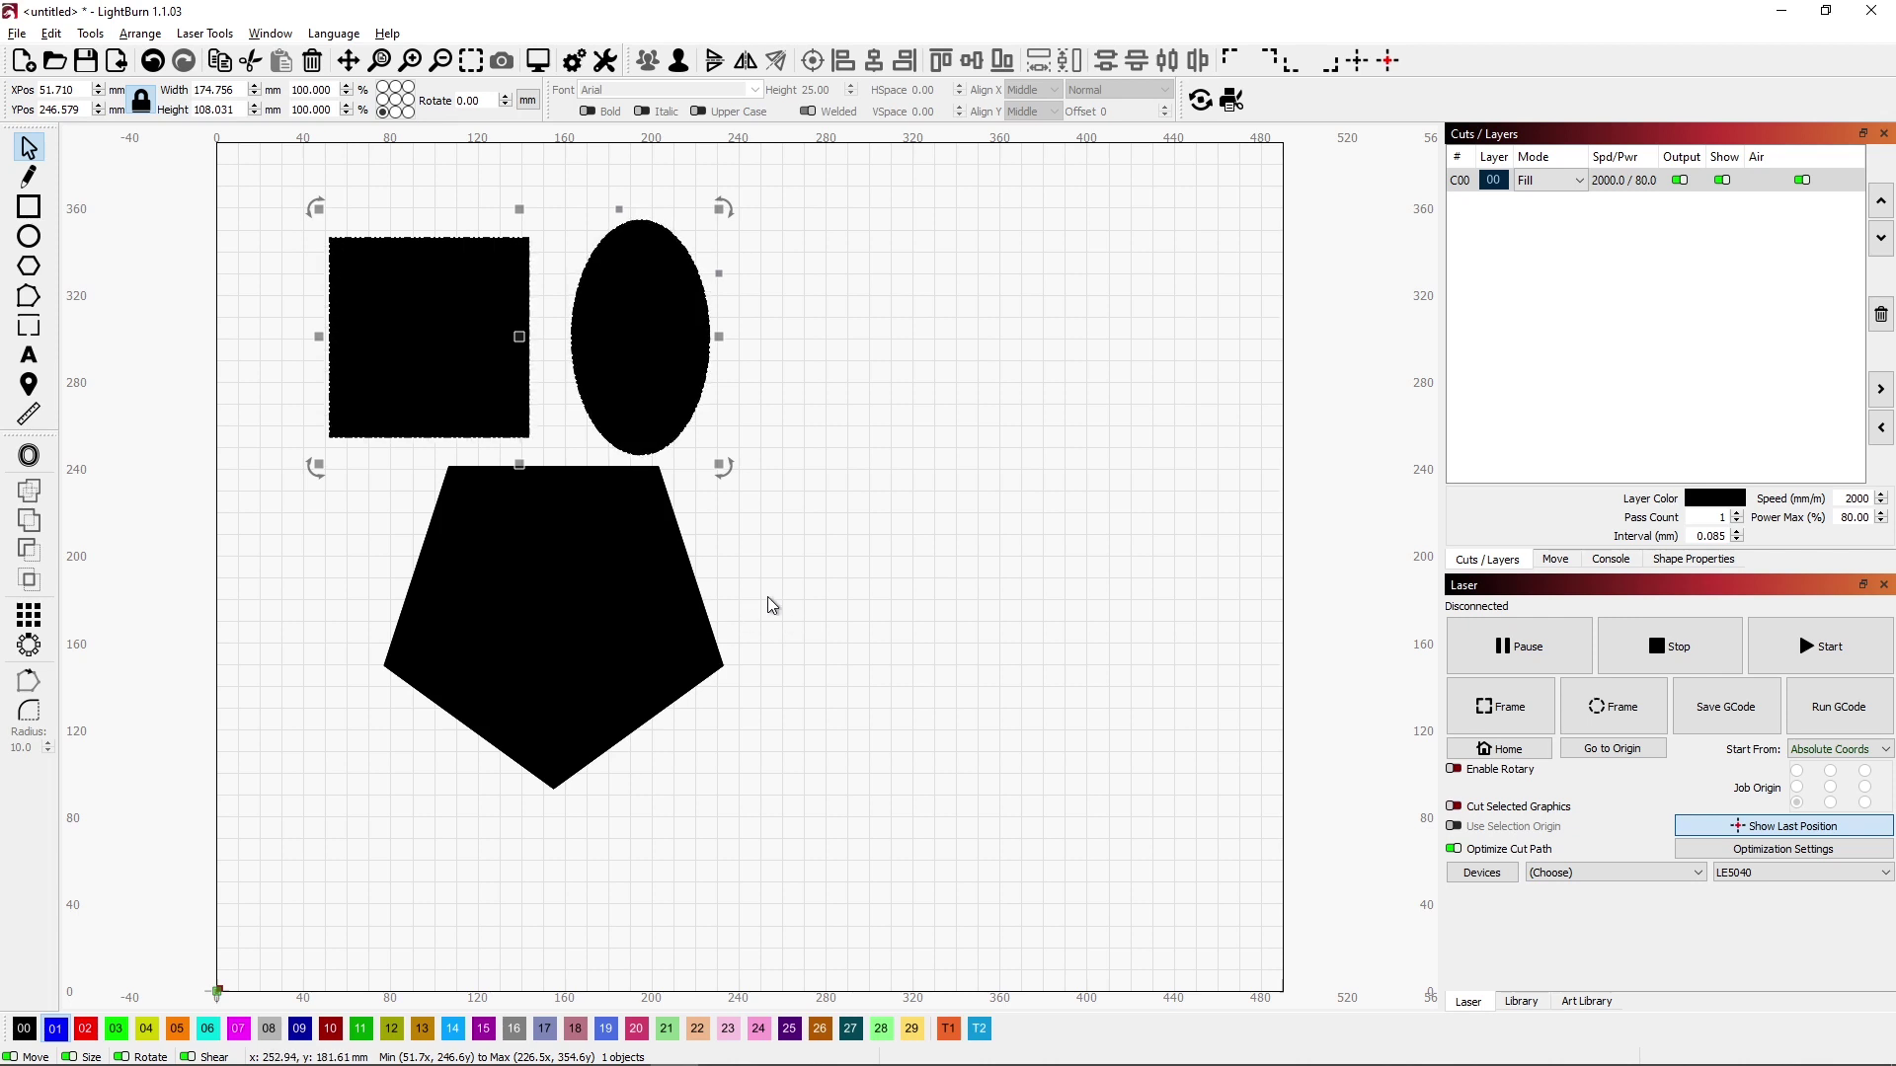
click(729, 601)
click(546, 611)
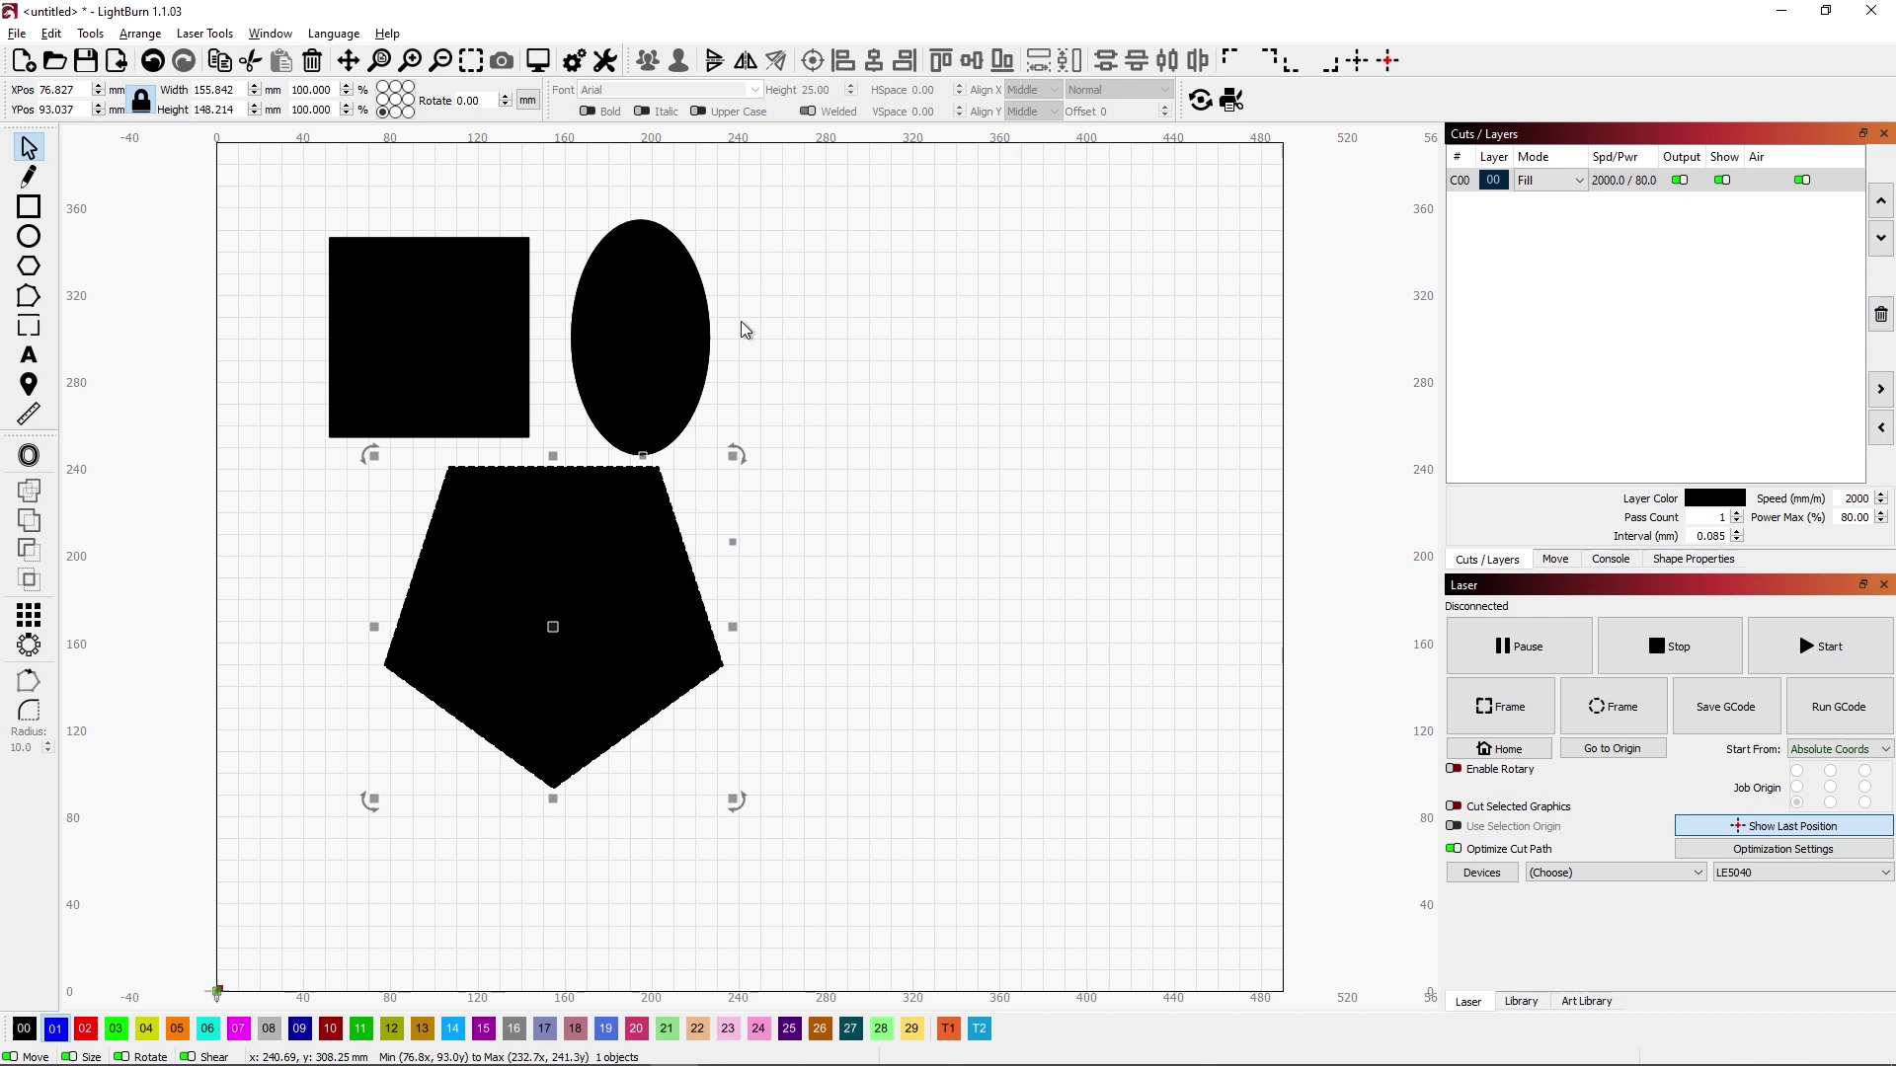
shift+click(602, 305)
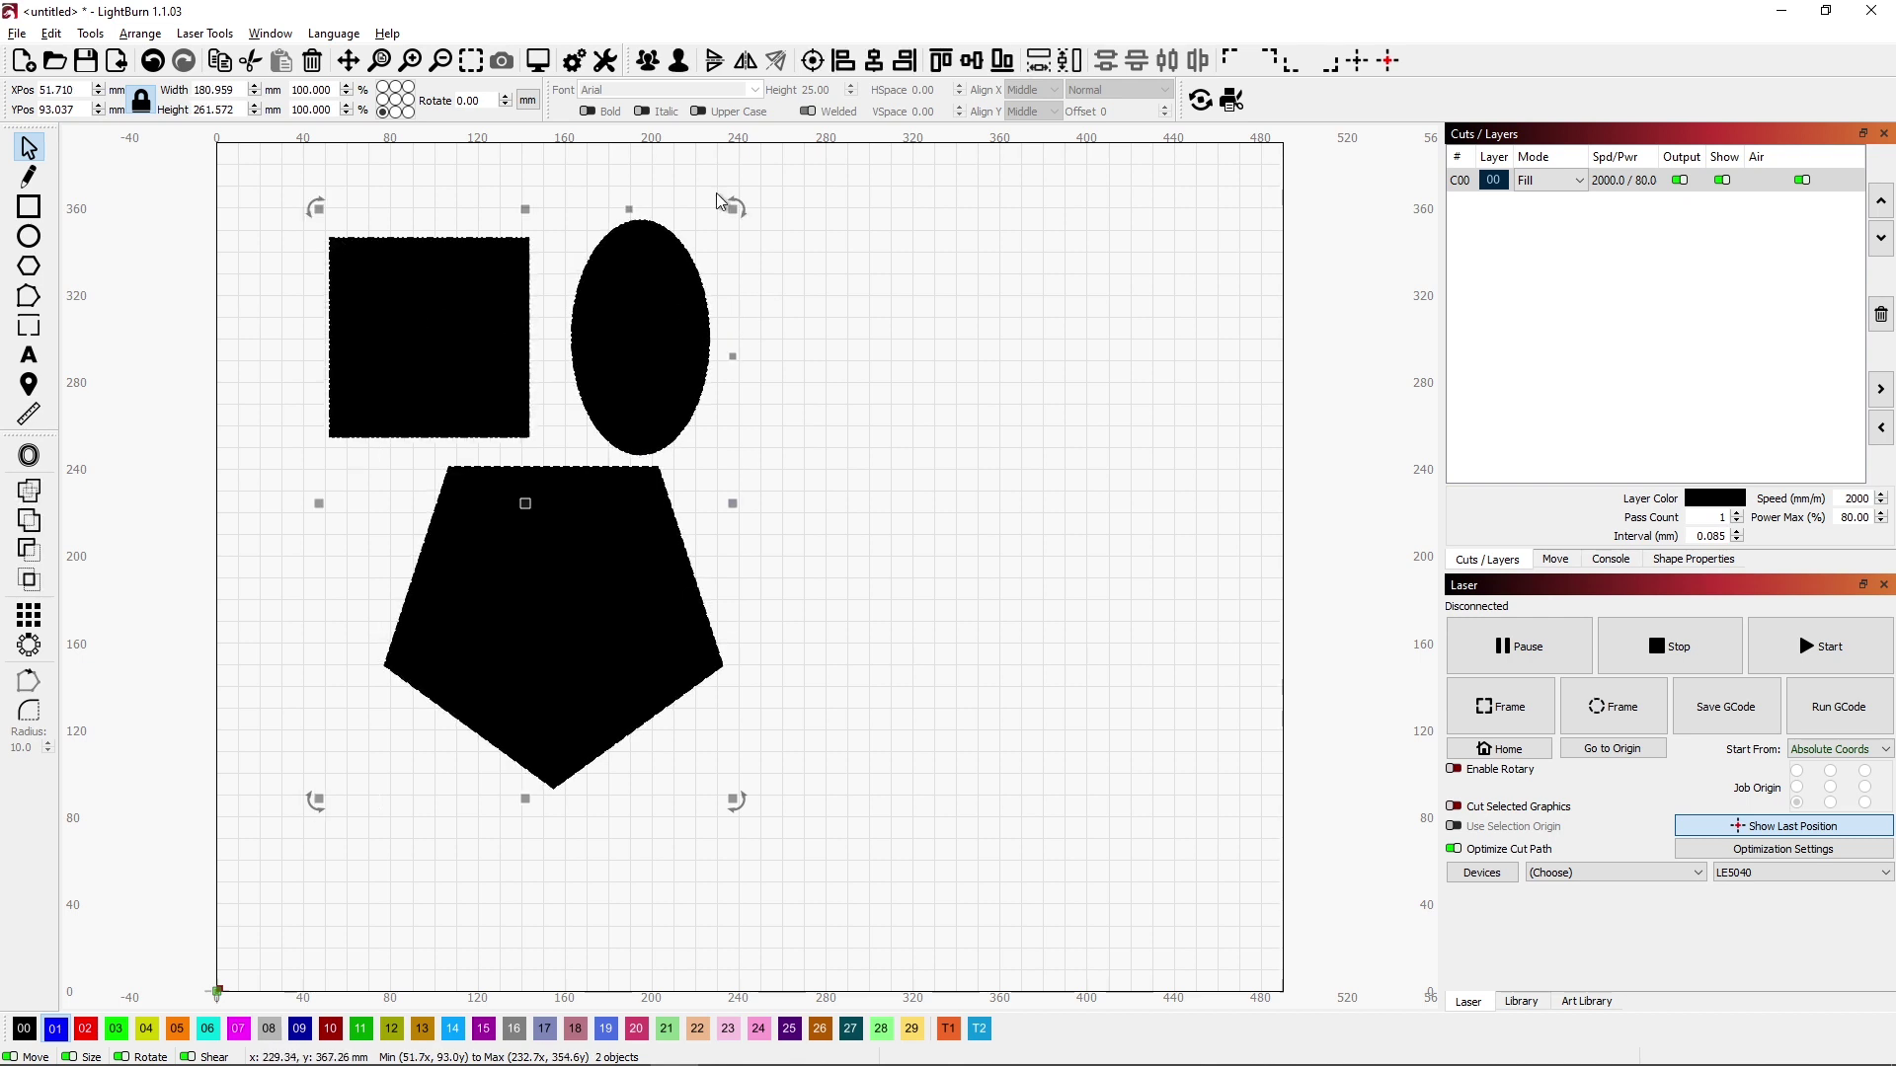
click(875, 63)
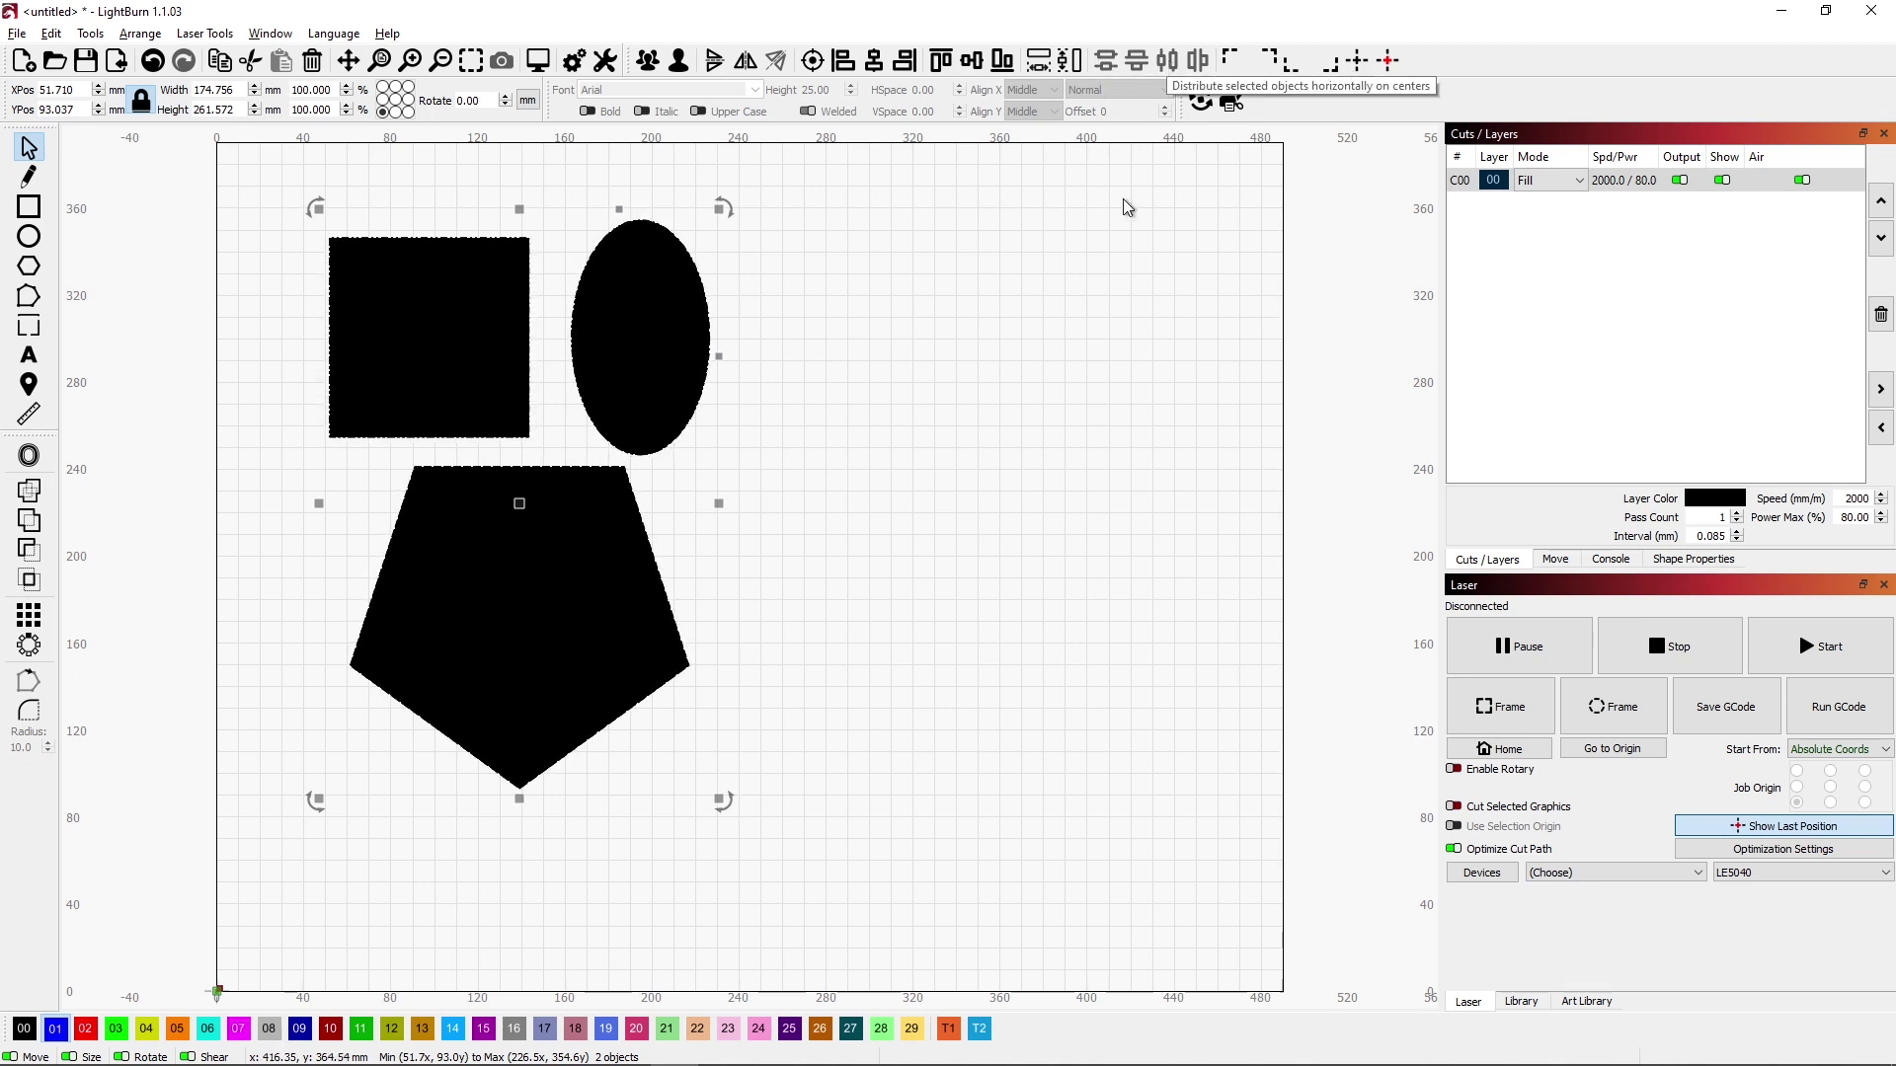
Step: Select all the shapes, then move the ellipse on its own slightly left and down
click(812, 509)
drag(780, 370, 442, 328)
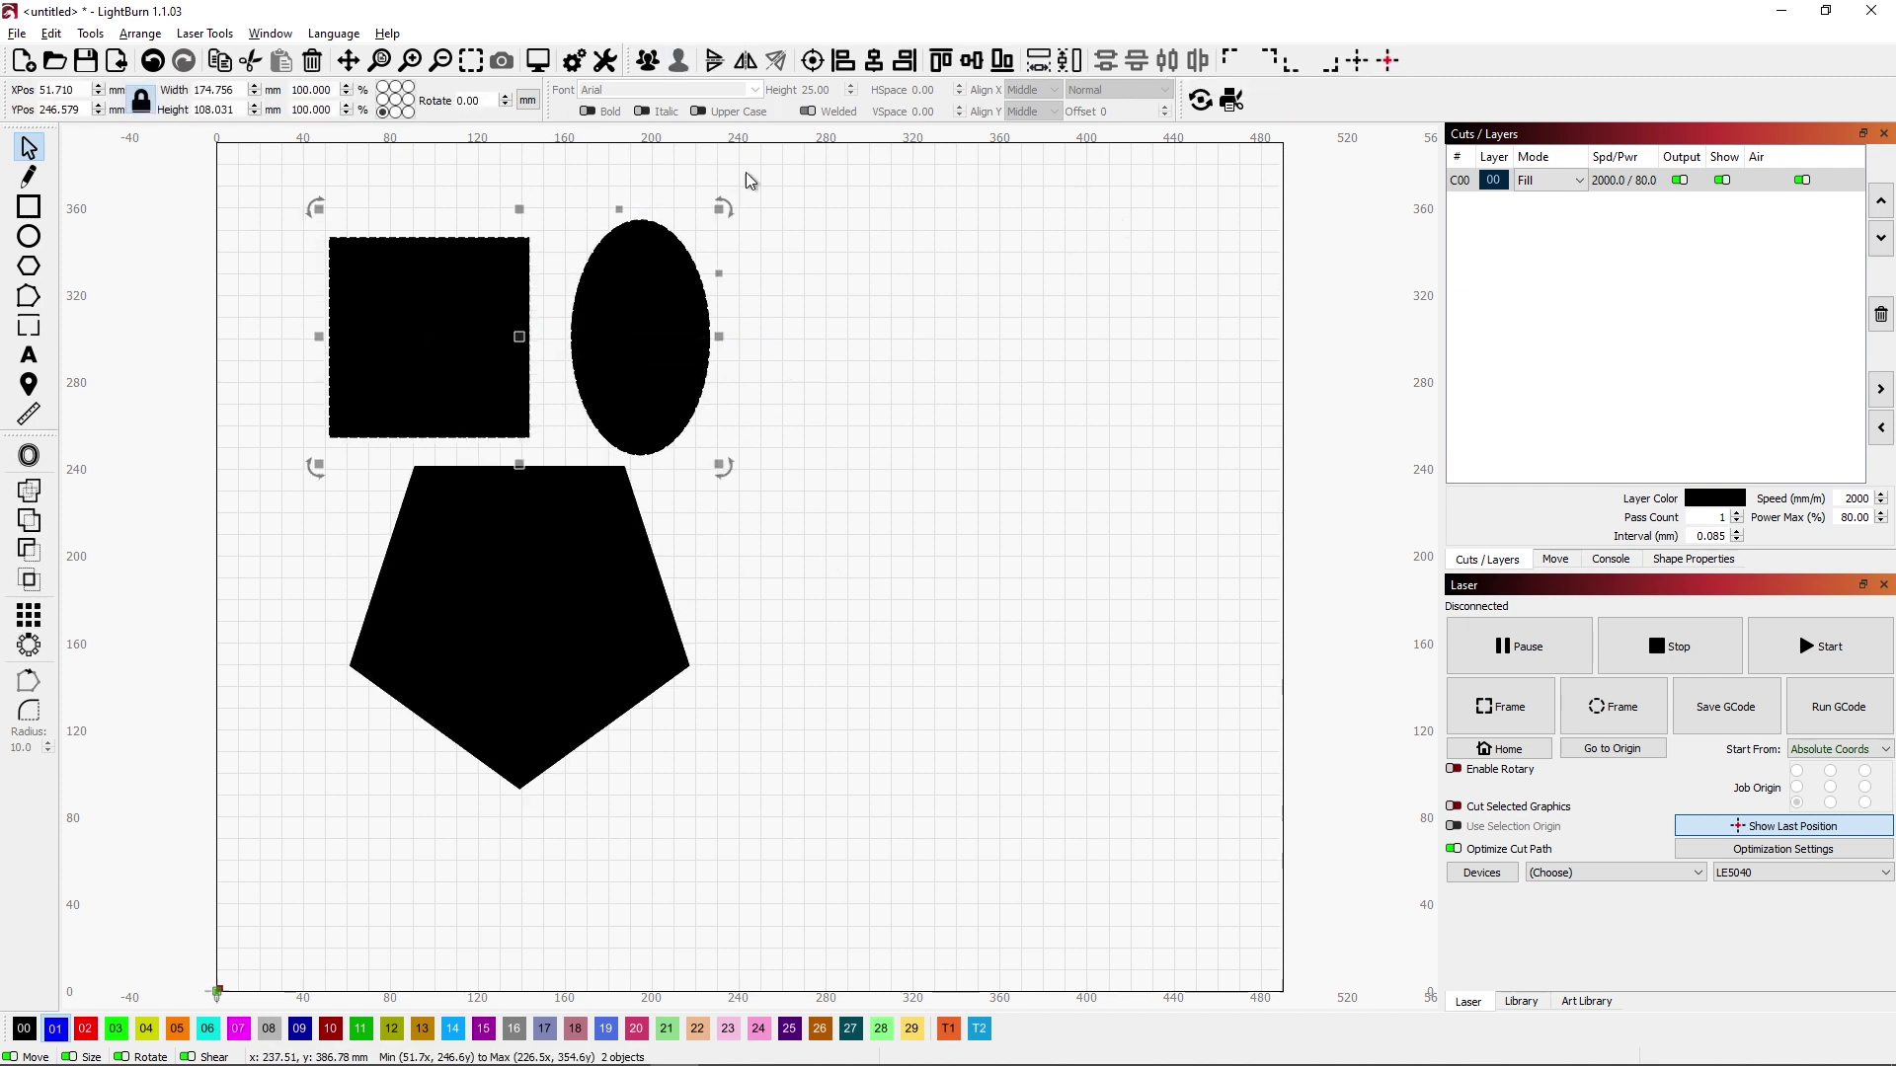
click(819, 395)
drag(491, 659, 908, 437)
key(ctrl+a)
click(1105, 61)
click(1104, 64)
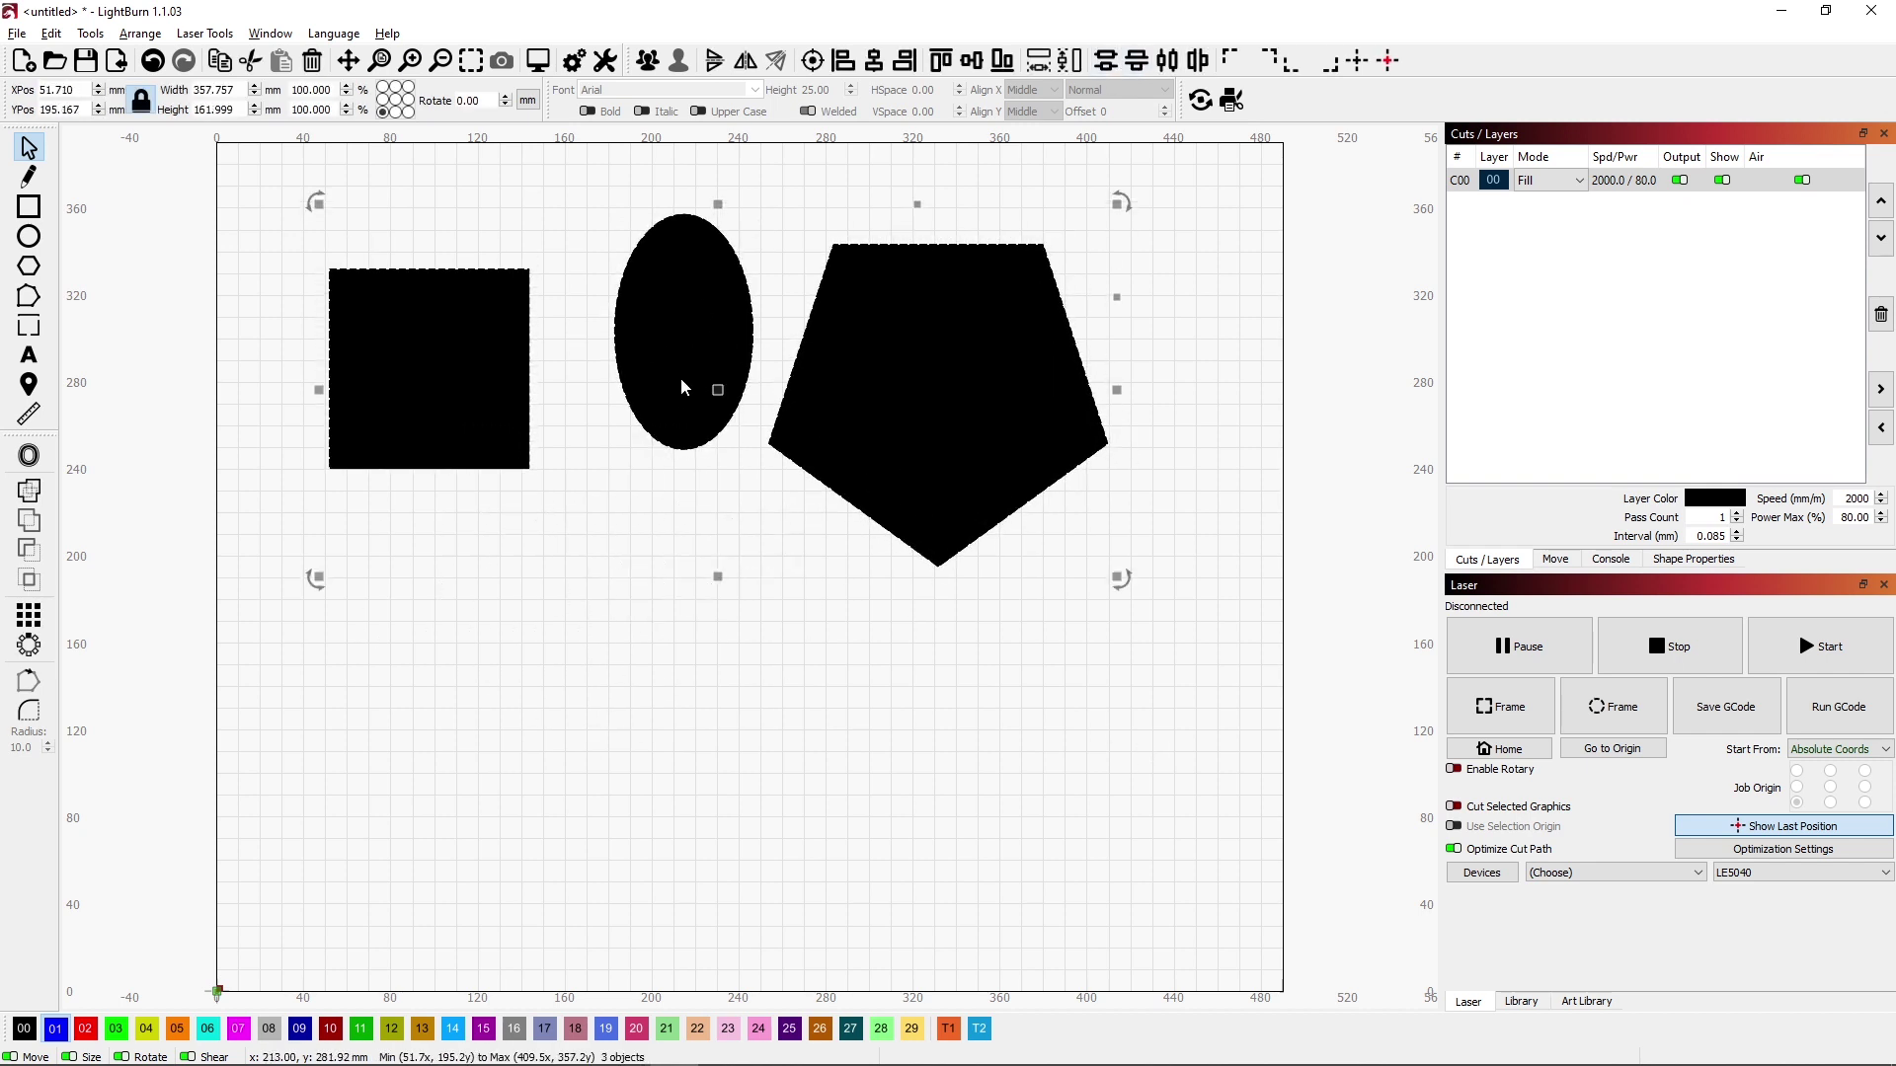
click(646, 590)
drag(685, 308, 661, 348)
Step: Drag-select the square, ellipse and pentagon and group them into one object
click(708, 587)
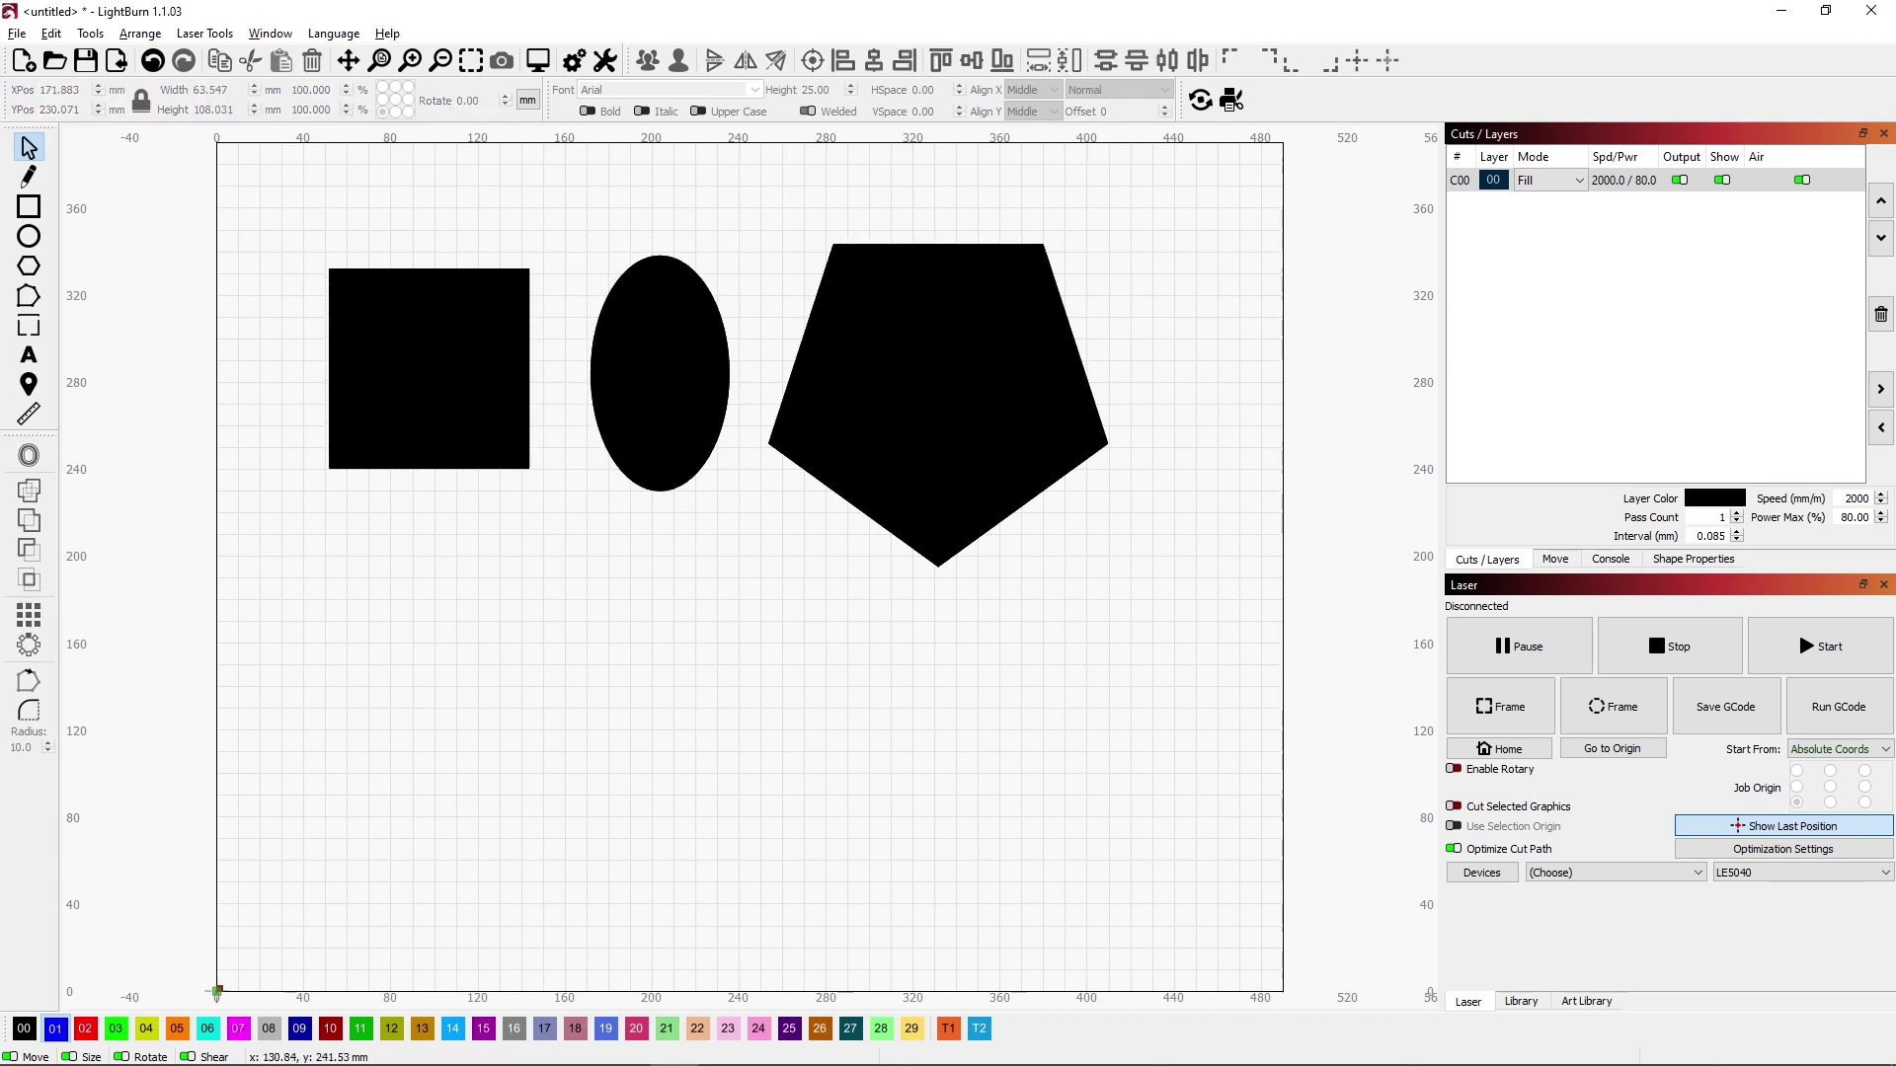
click(421, 434)
click(447, 563)
click(406, 398)
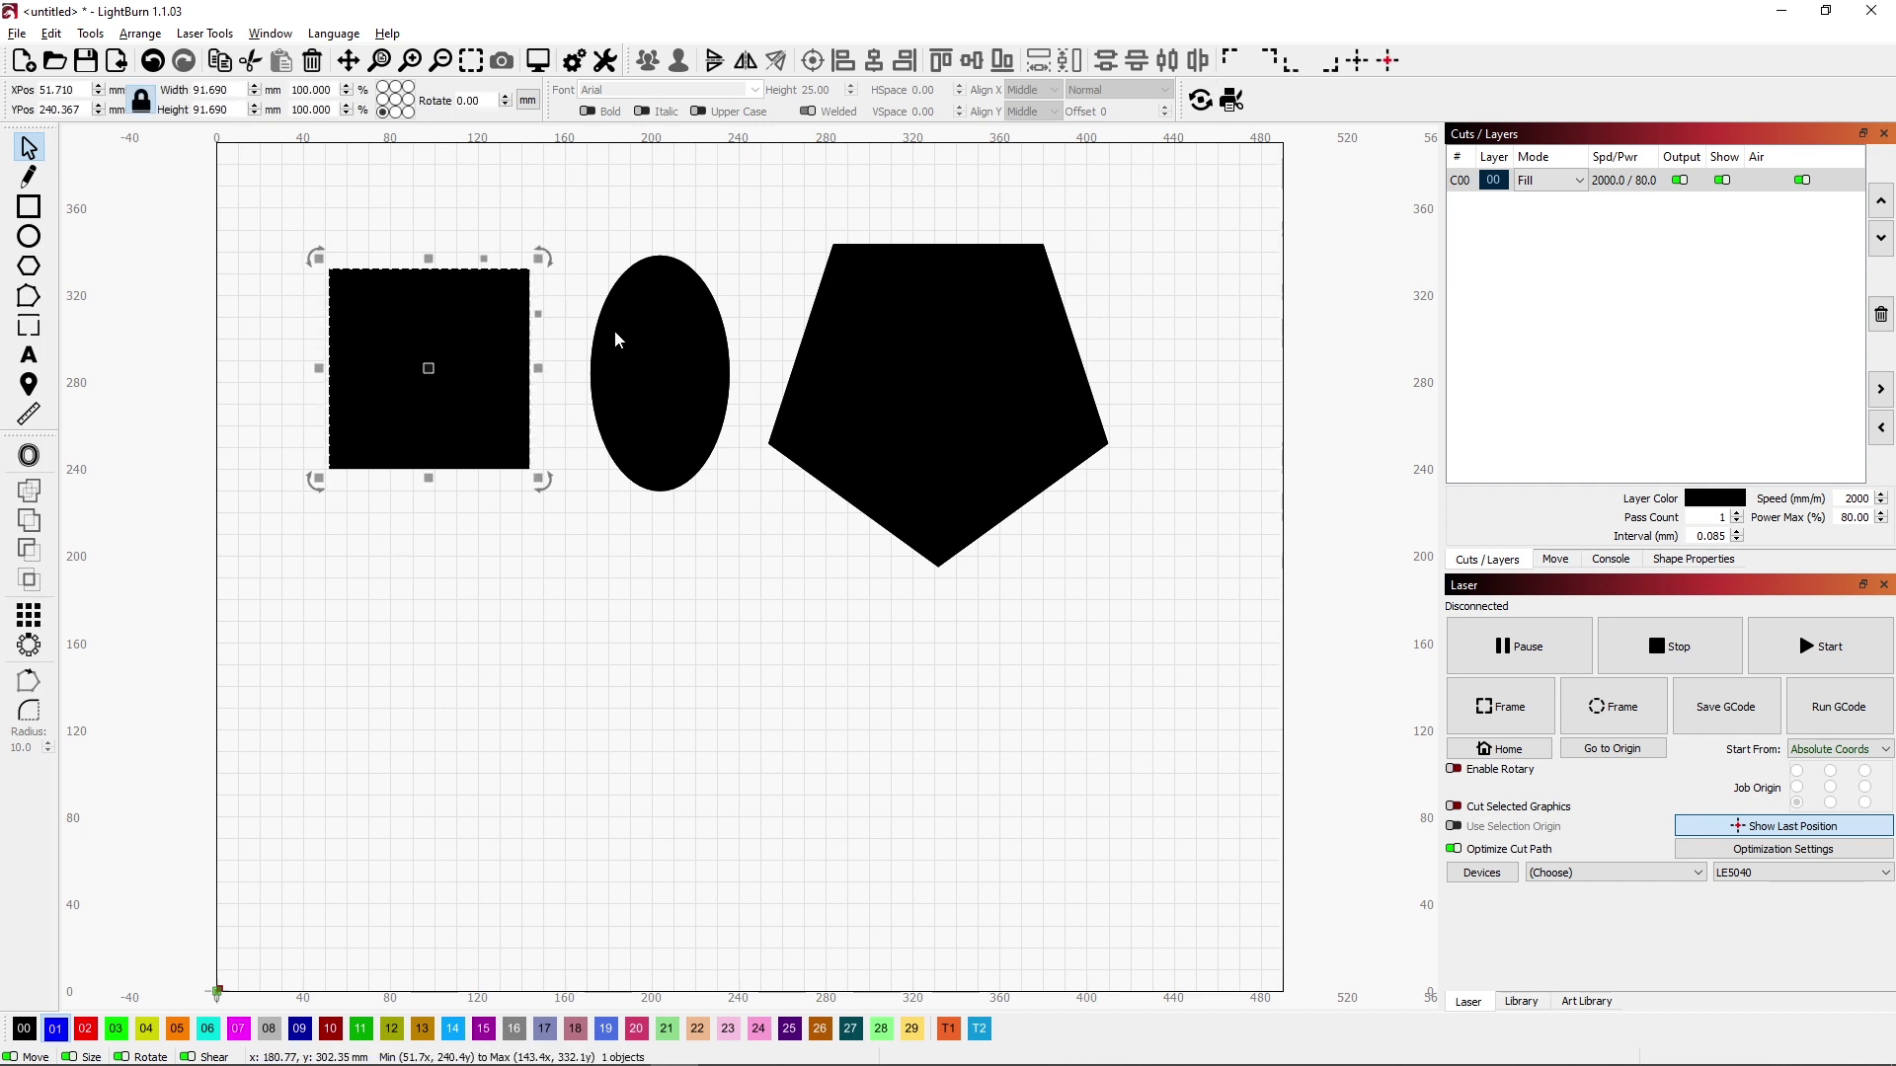
drag(1187, 365, 375, 365)
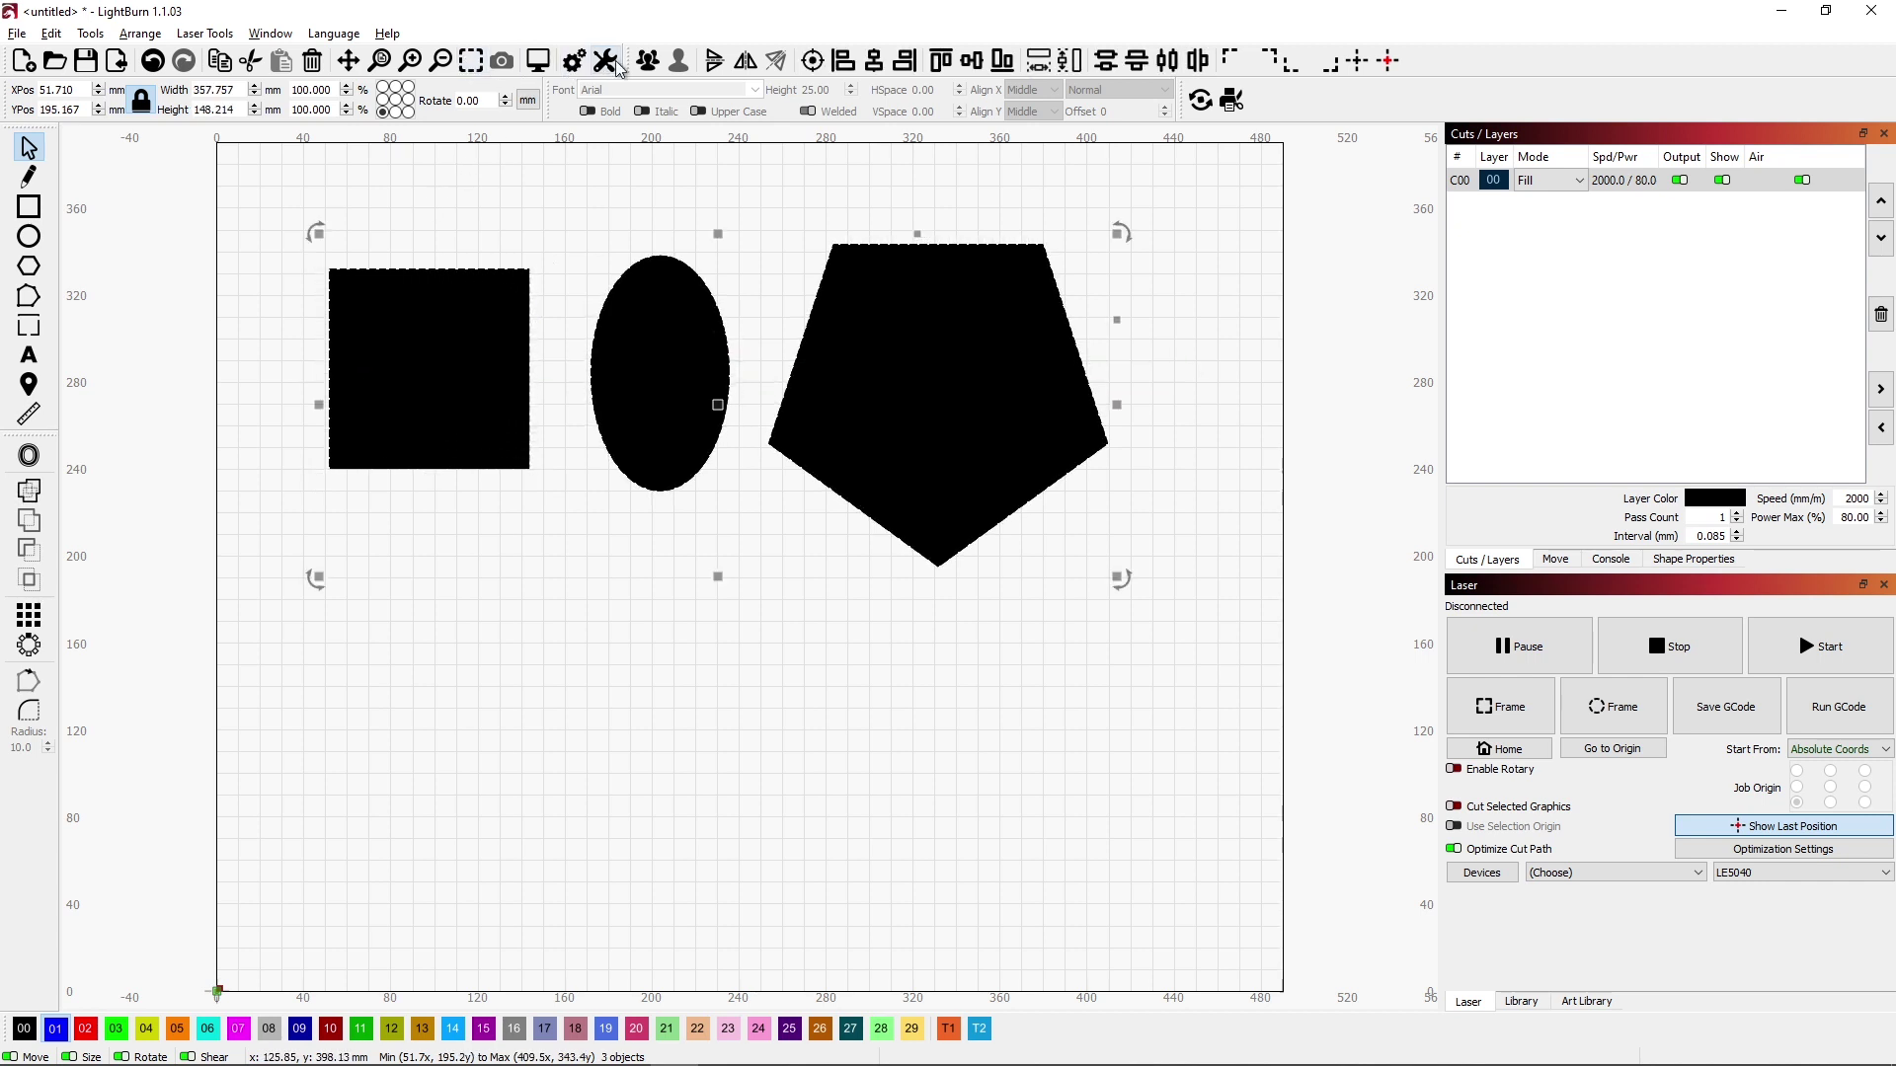
click(647, 61)
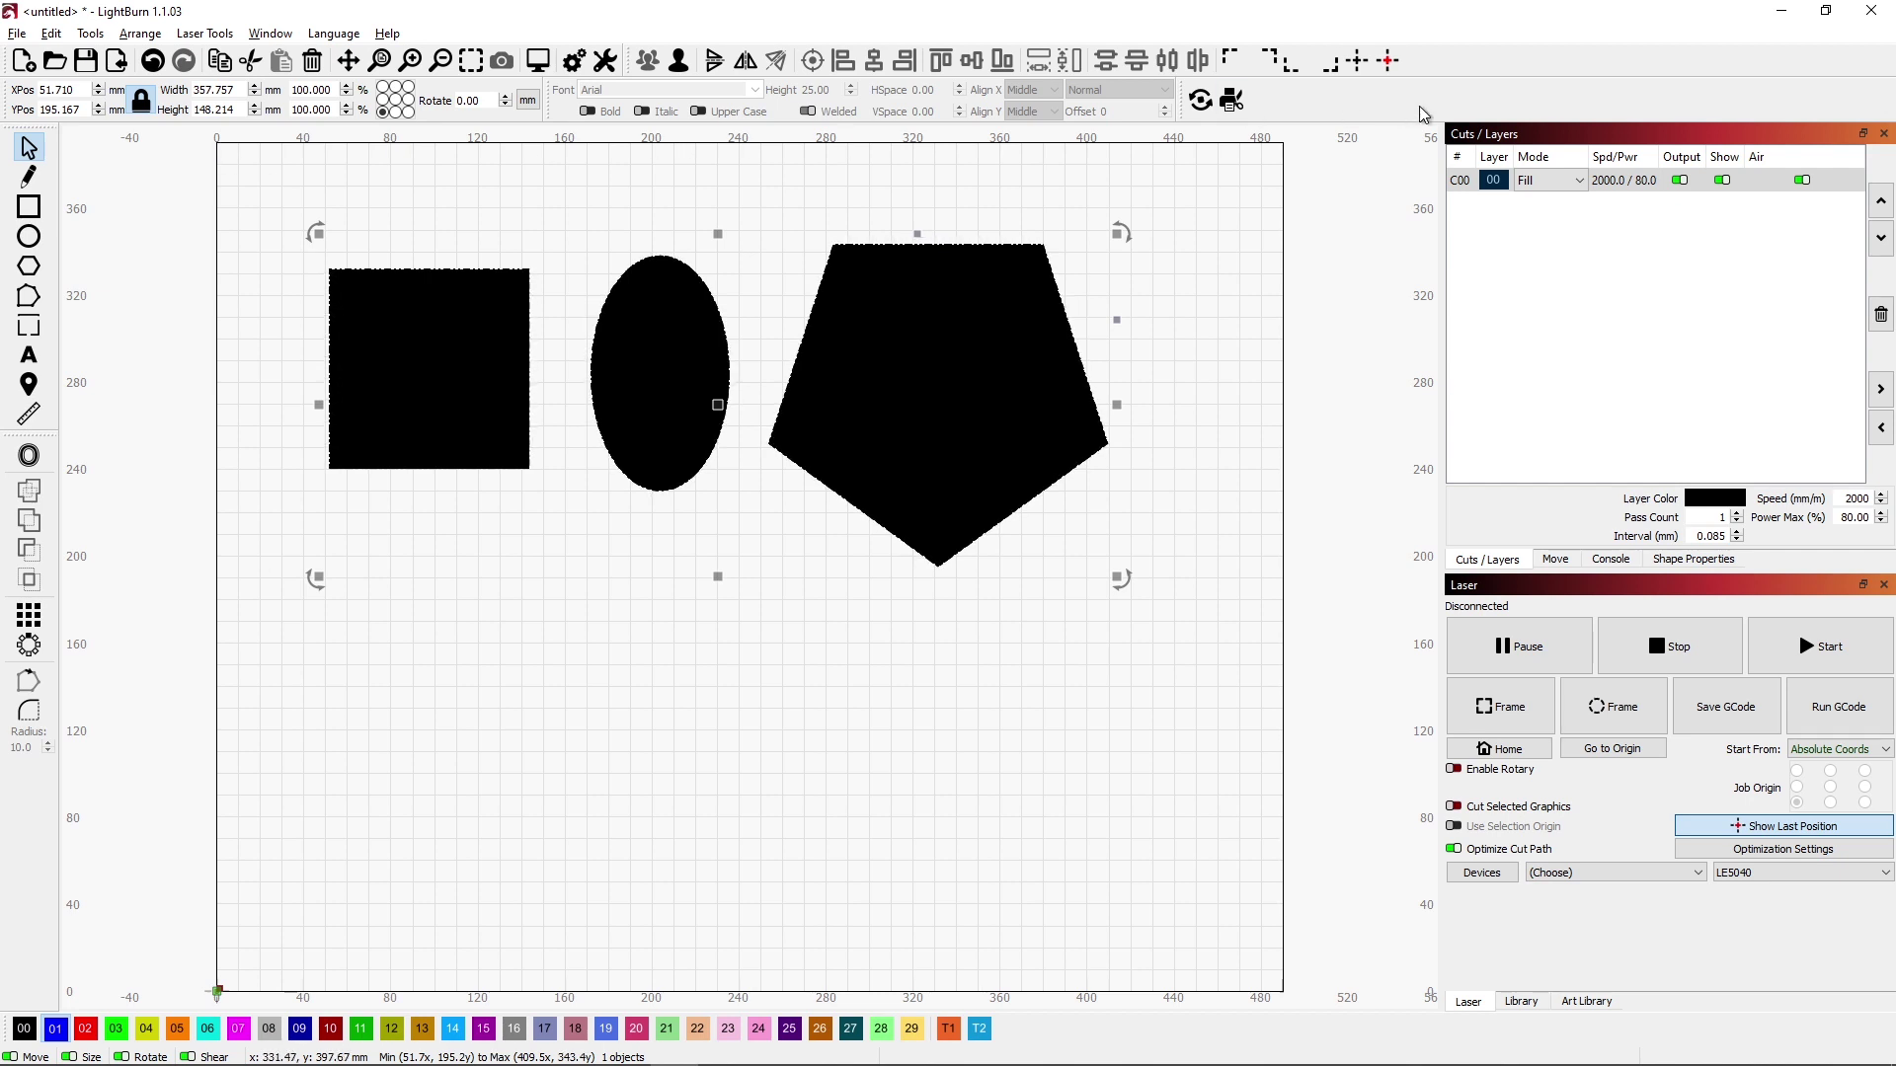
Step: Try the move-to-corner buttons, then drag the group up toward the bed's middle
click(1231, 59)
click(1294, 75)
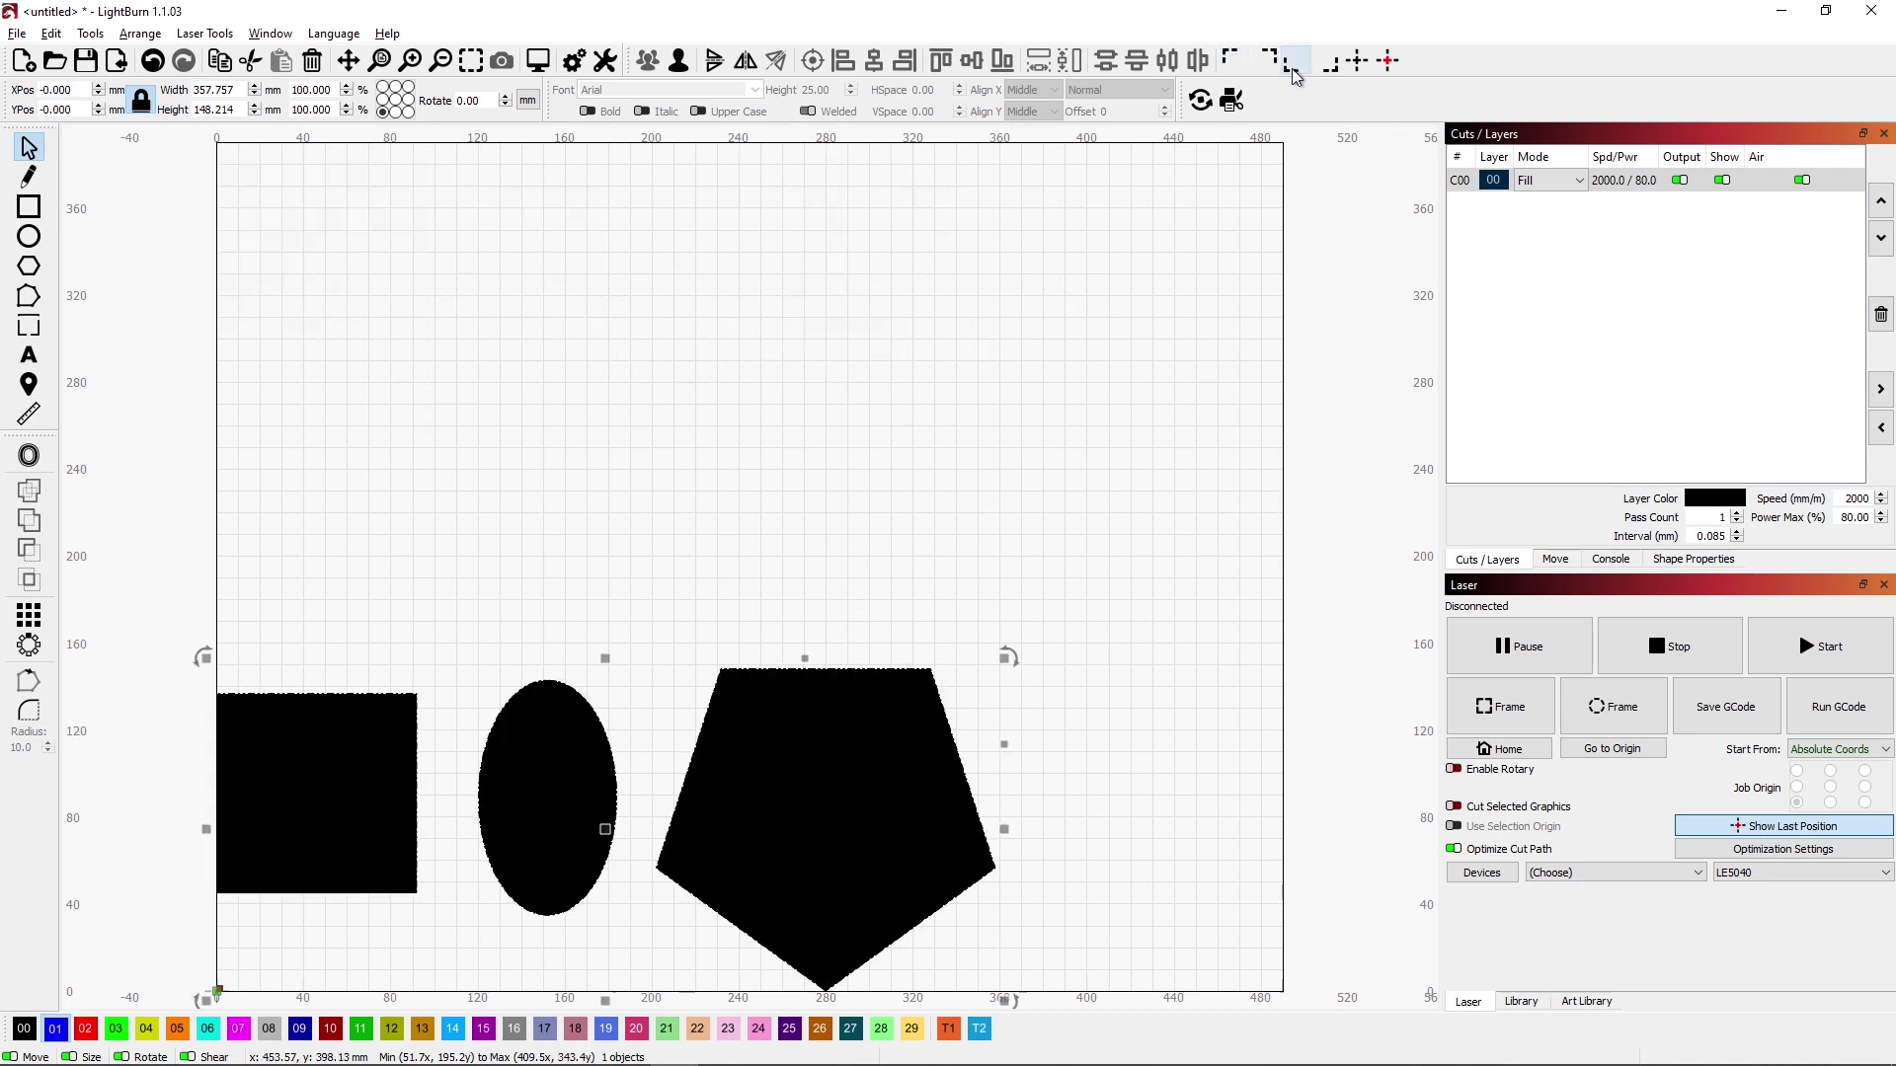
click(1274, 63)
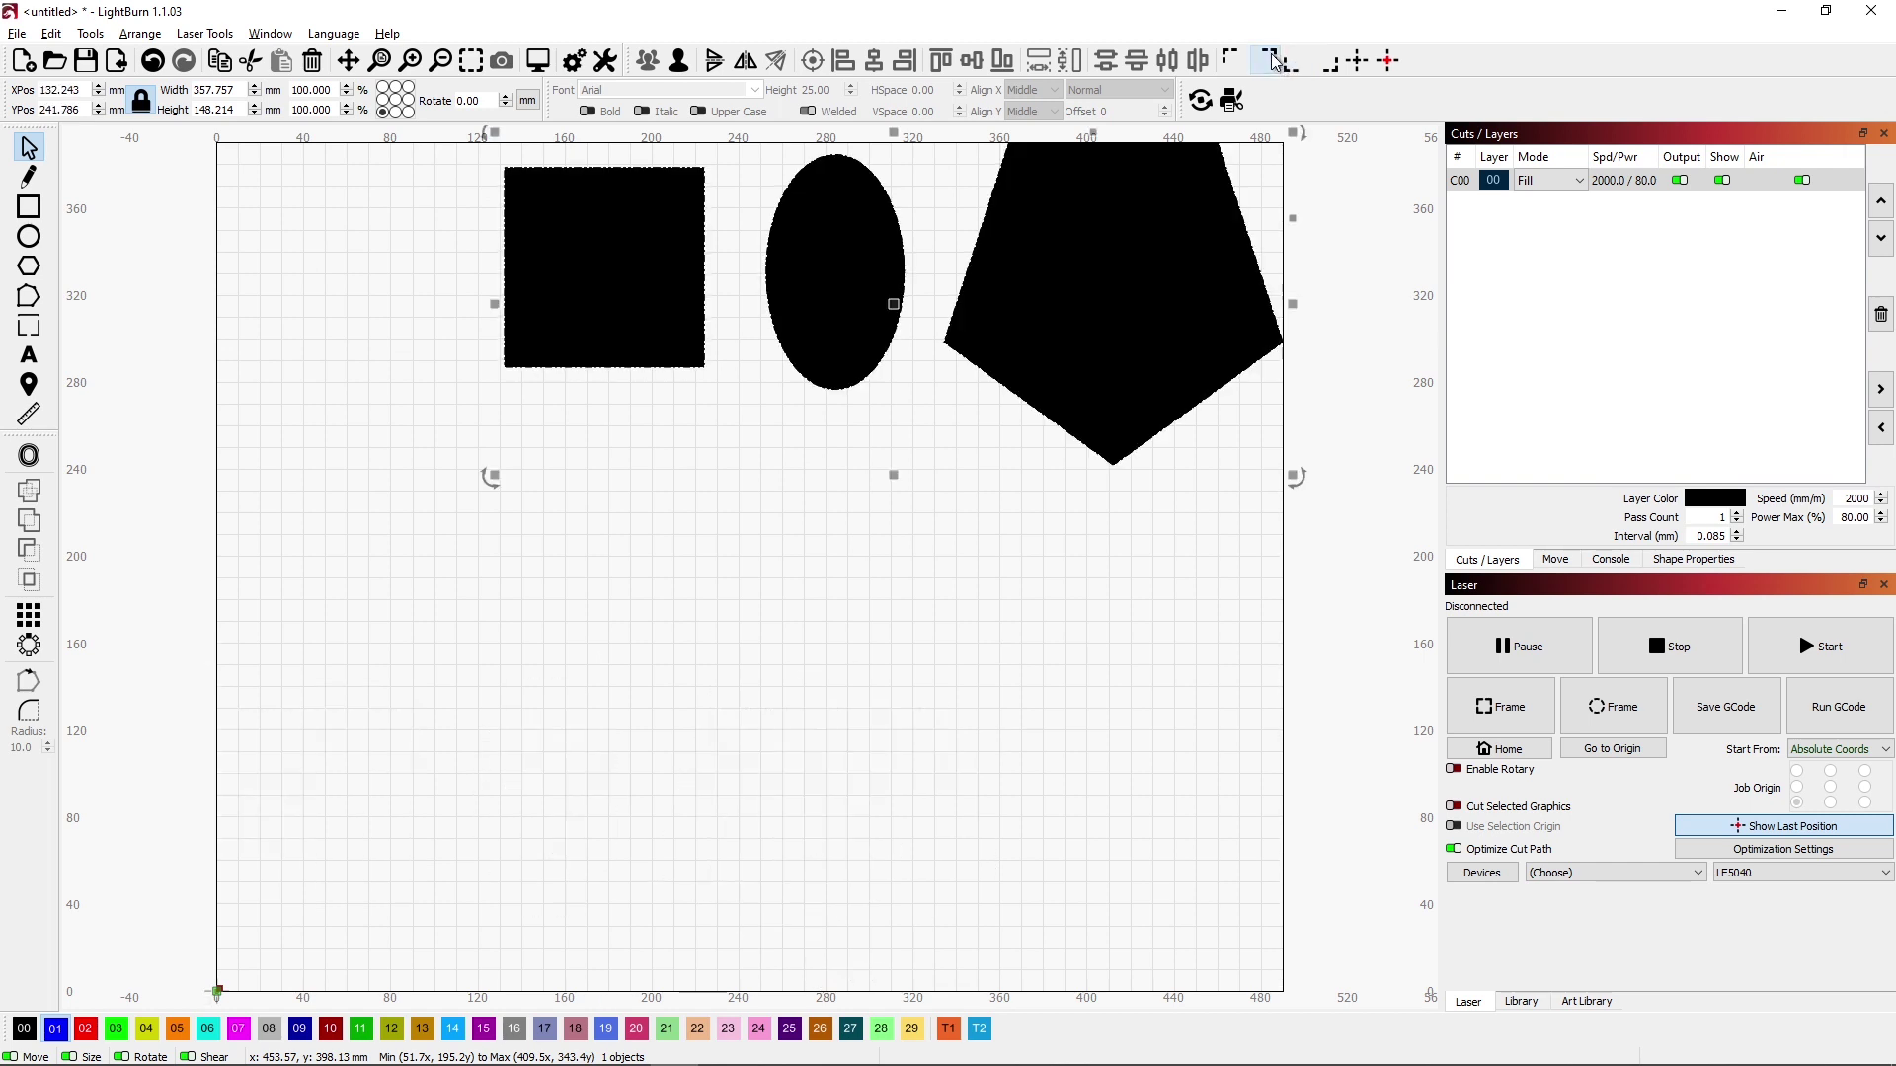
click(1332, 75)
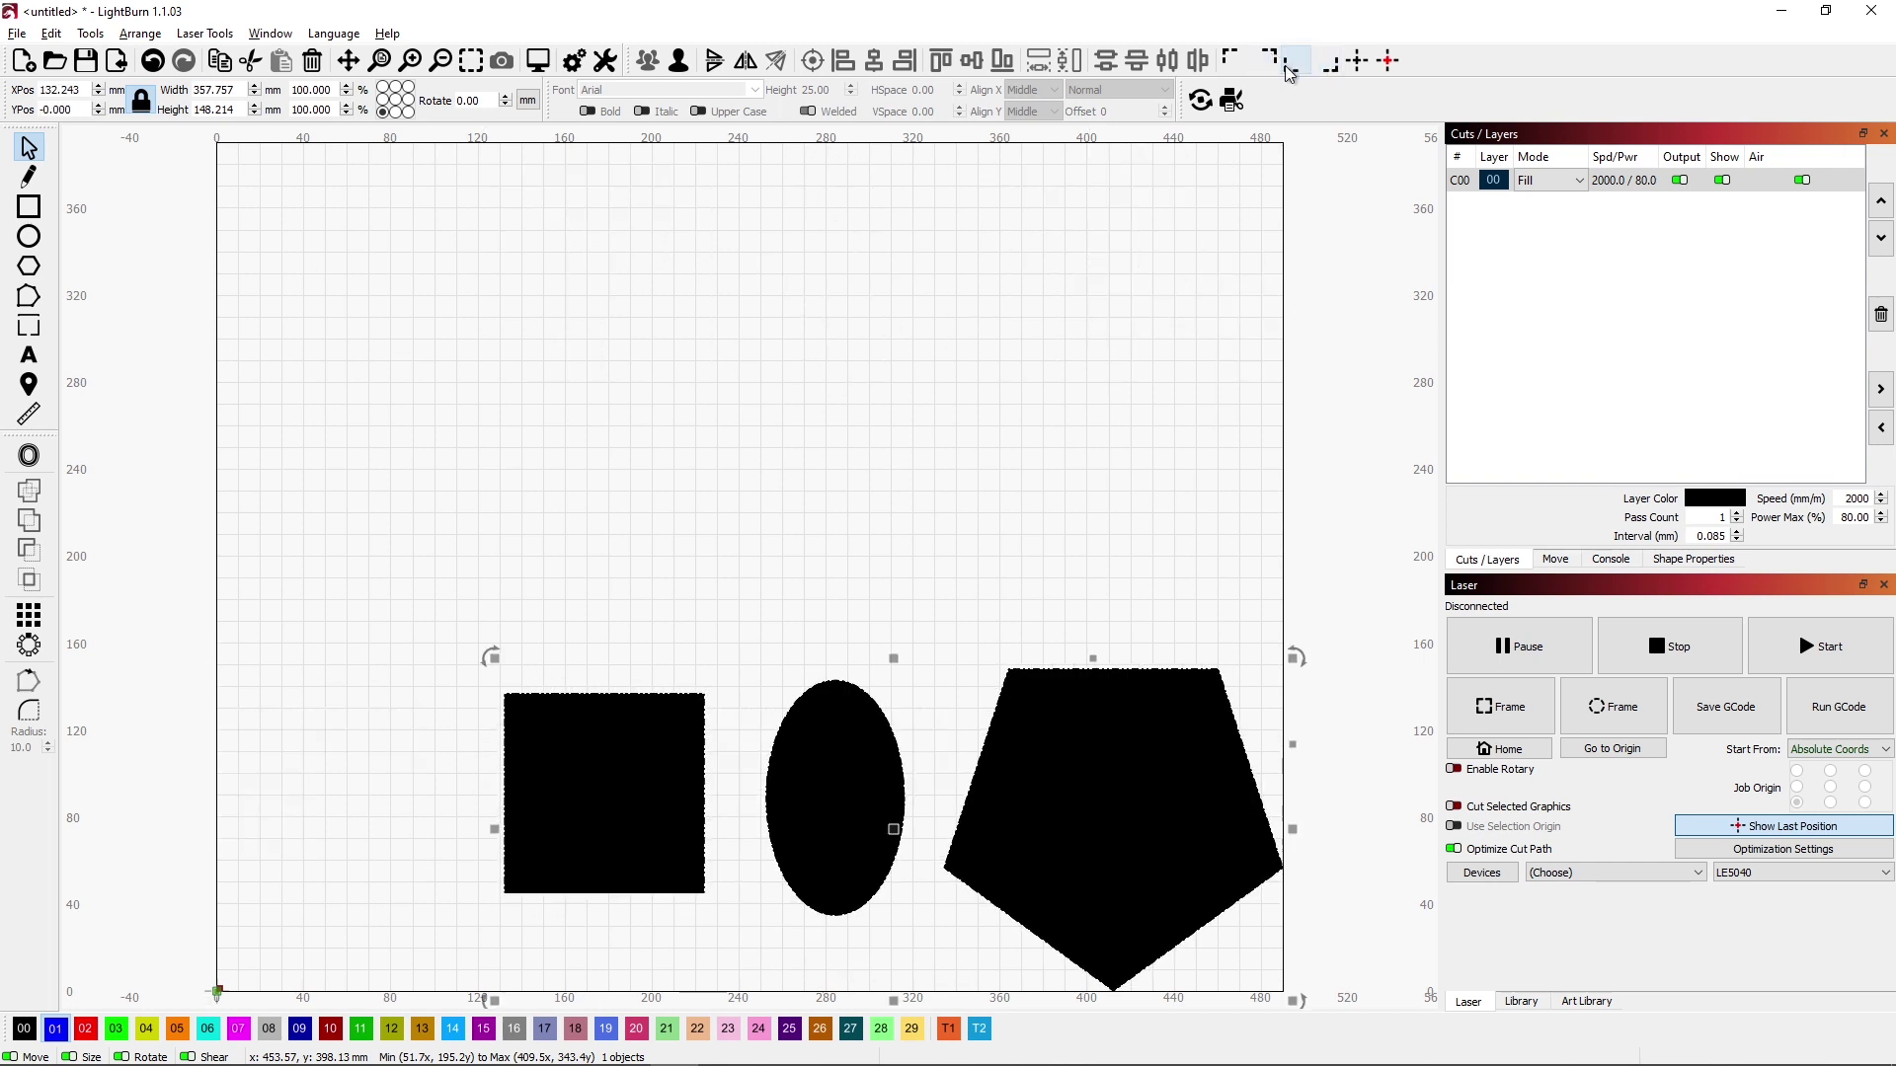
click(1287, 72)
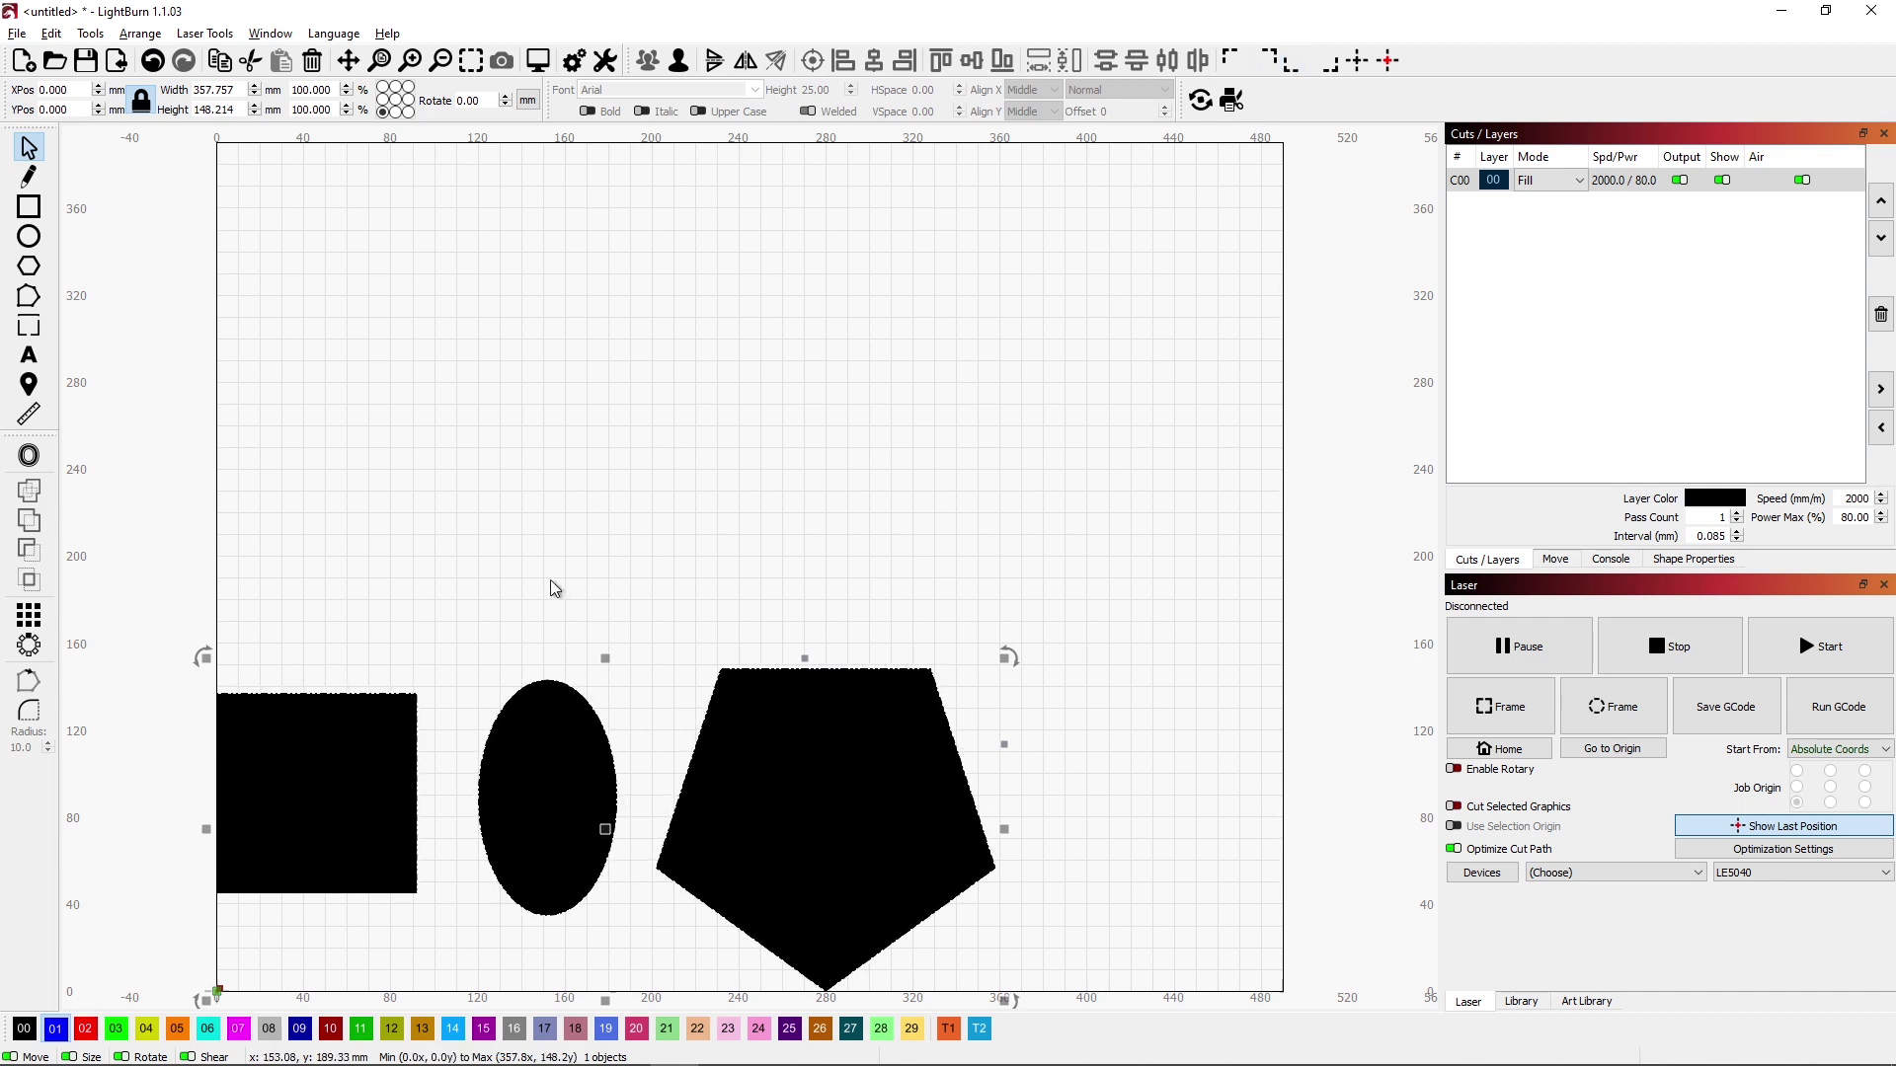
drag(537, 813, 670, 488)
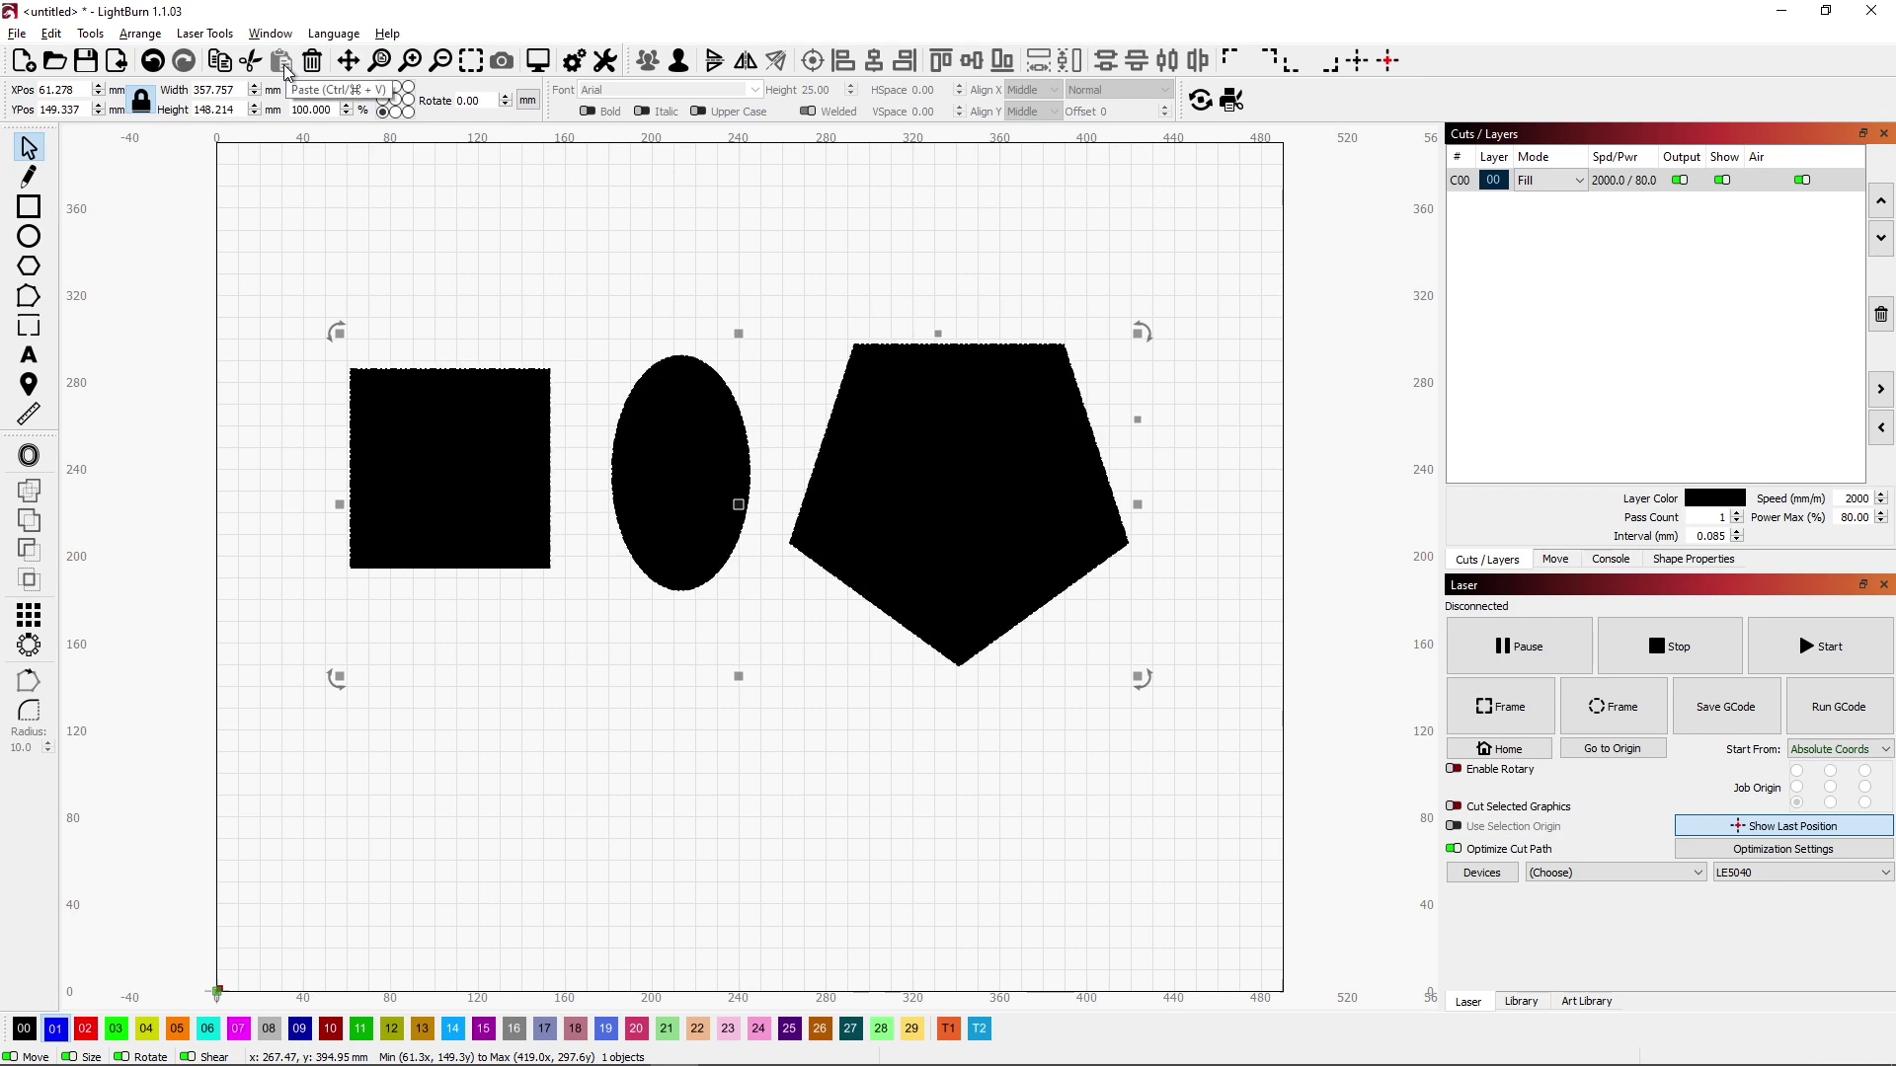
click(263, 379)
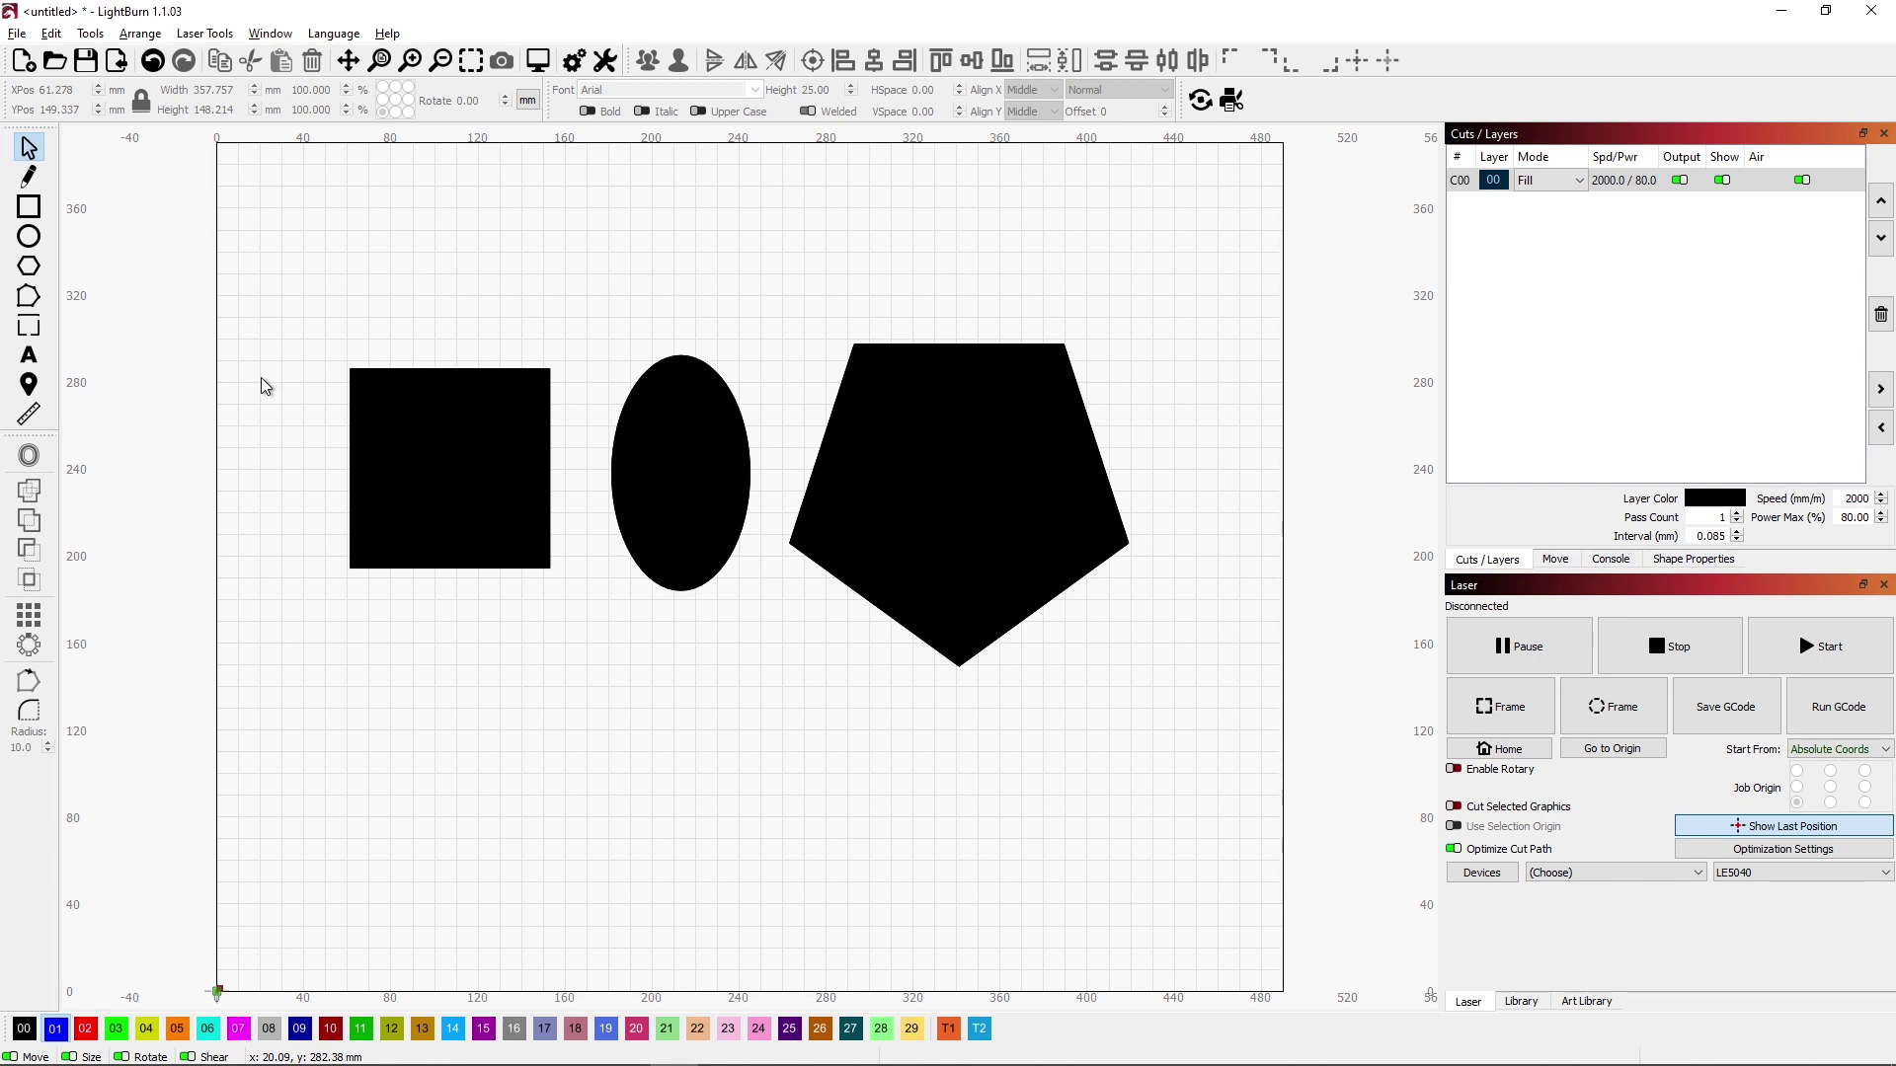
scroll(261, 379, up, 3)
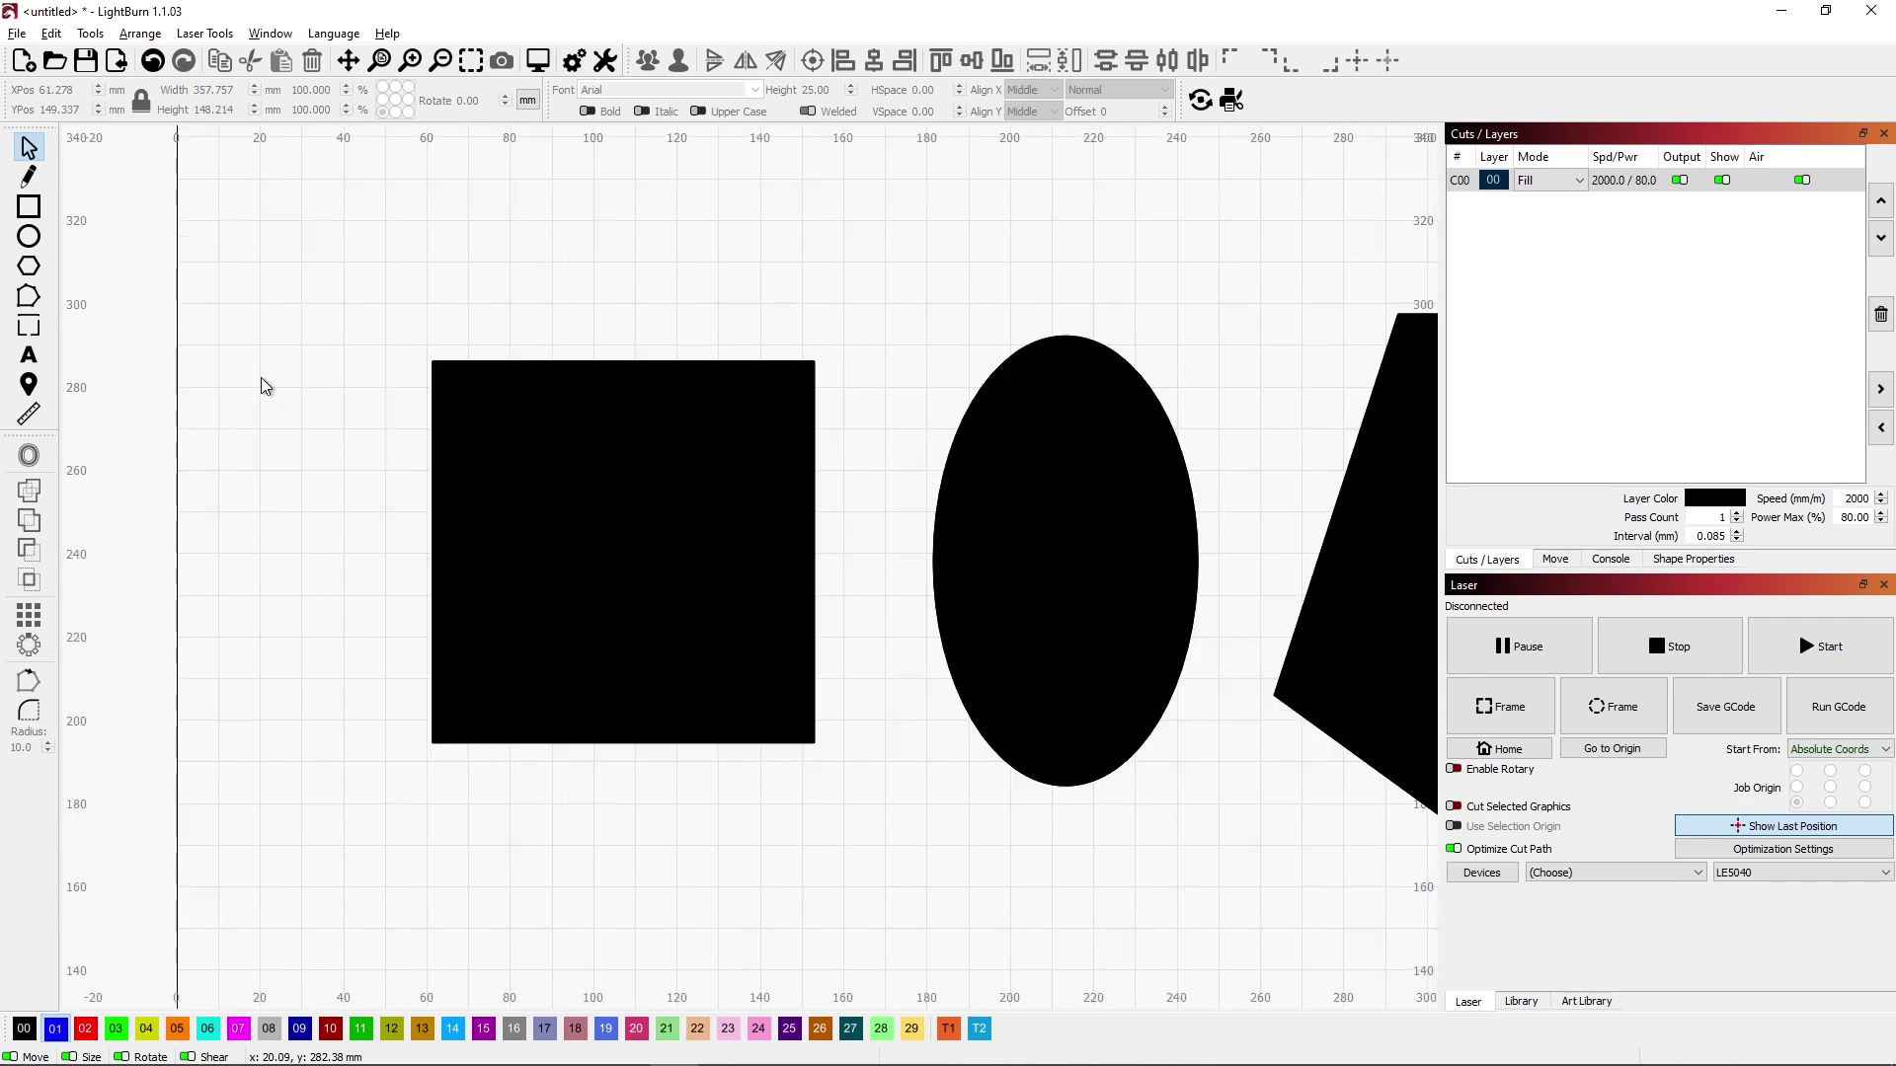
scroll(261, 385, up, 1)
scroll(261, 385, down, 4)
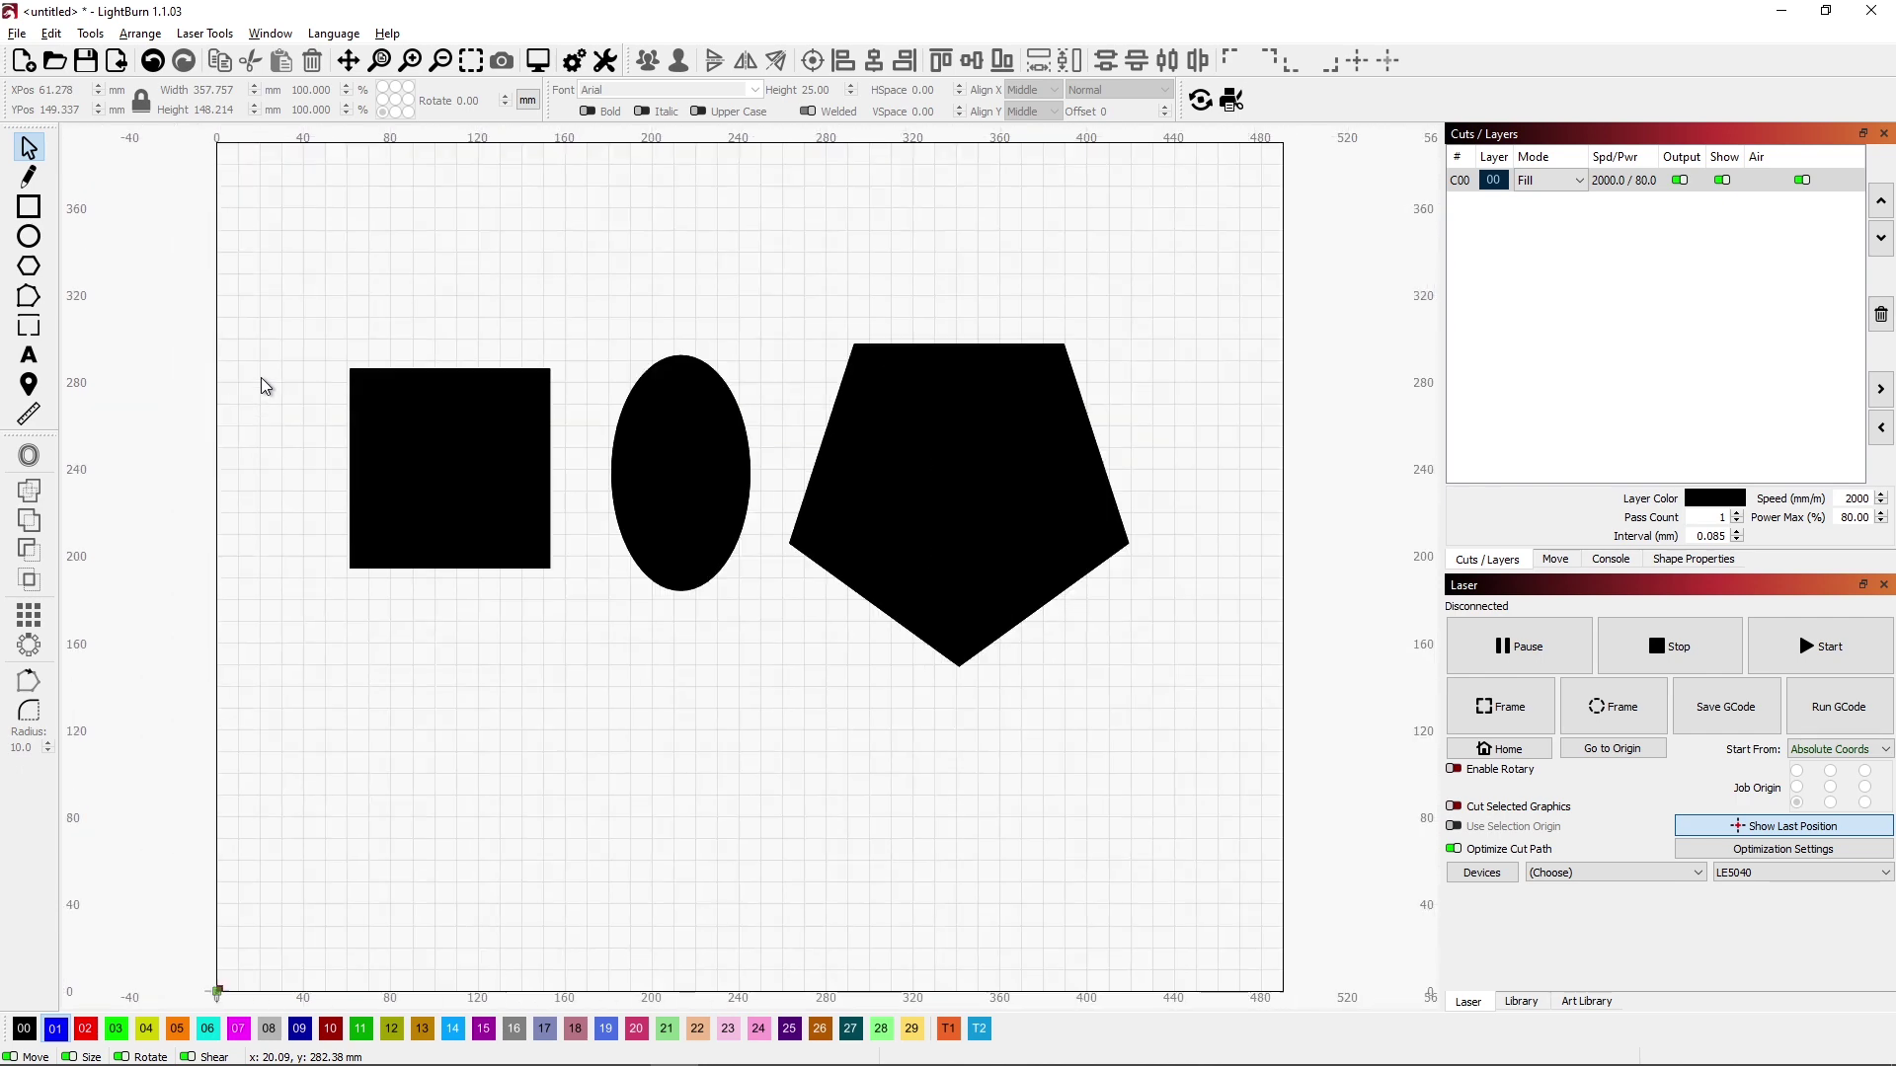
scroll(264, 385, down, 2)
scroll(264, 385, up, 2)
scroll(261, 385, up, 4)
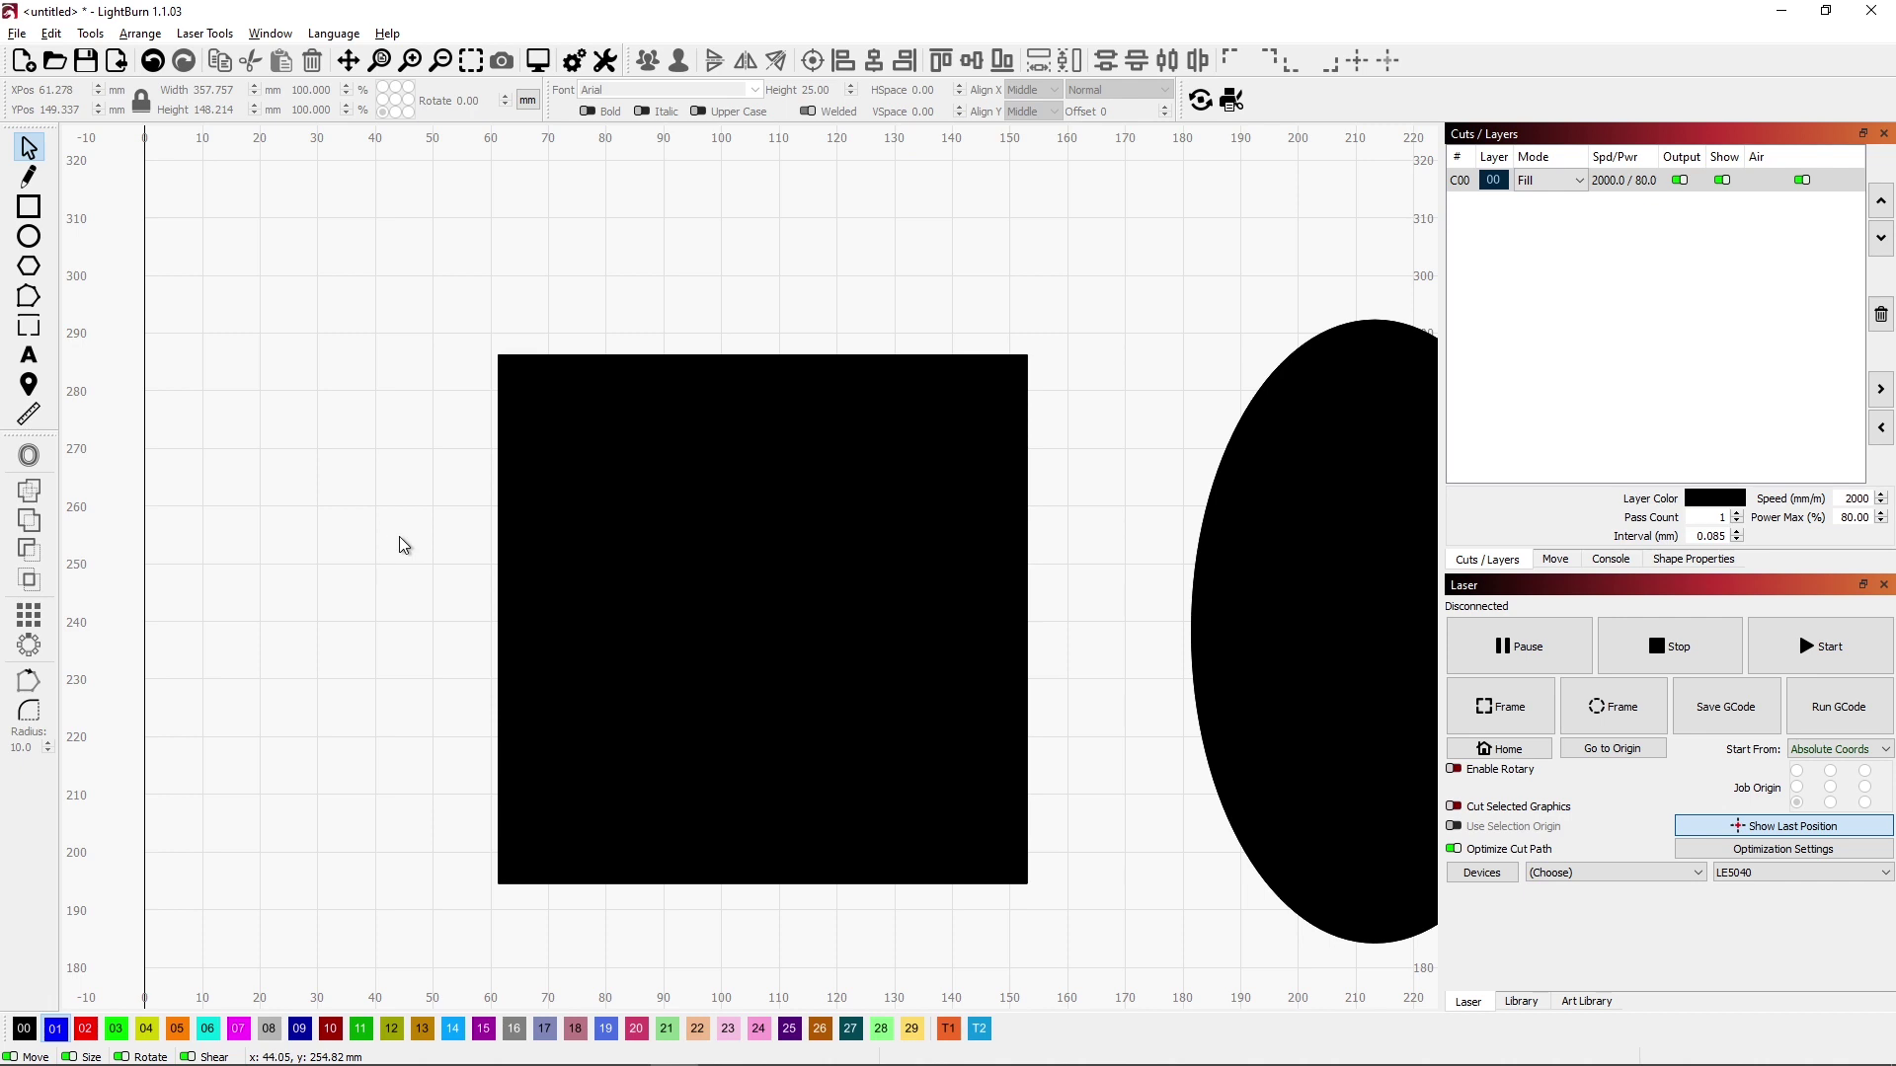
drag(399, 538, 226, 495)
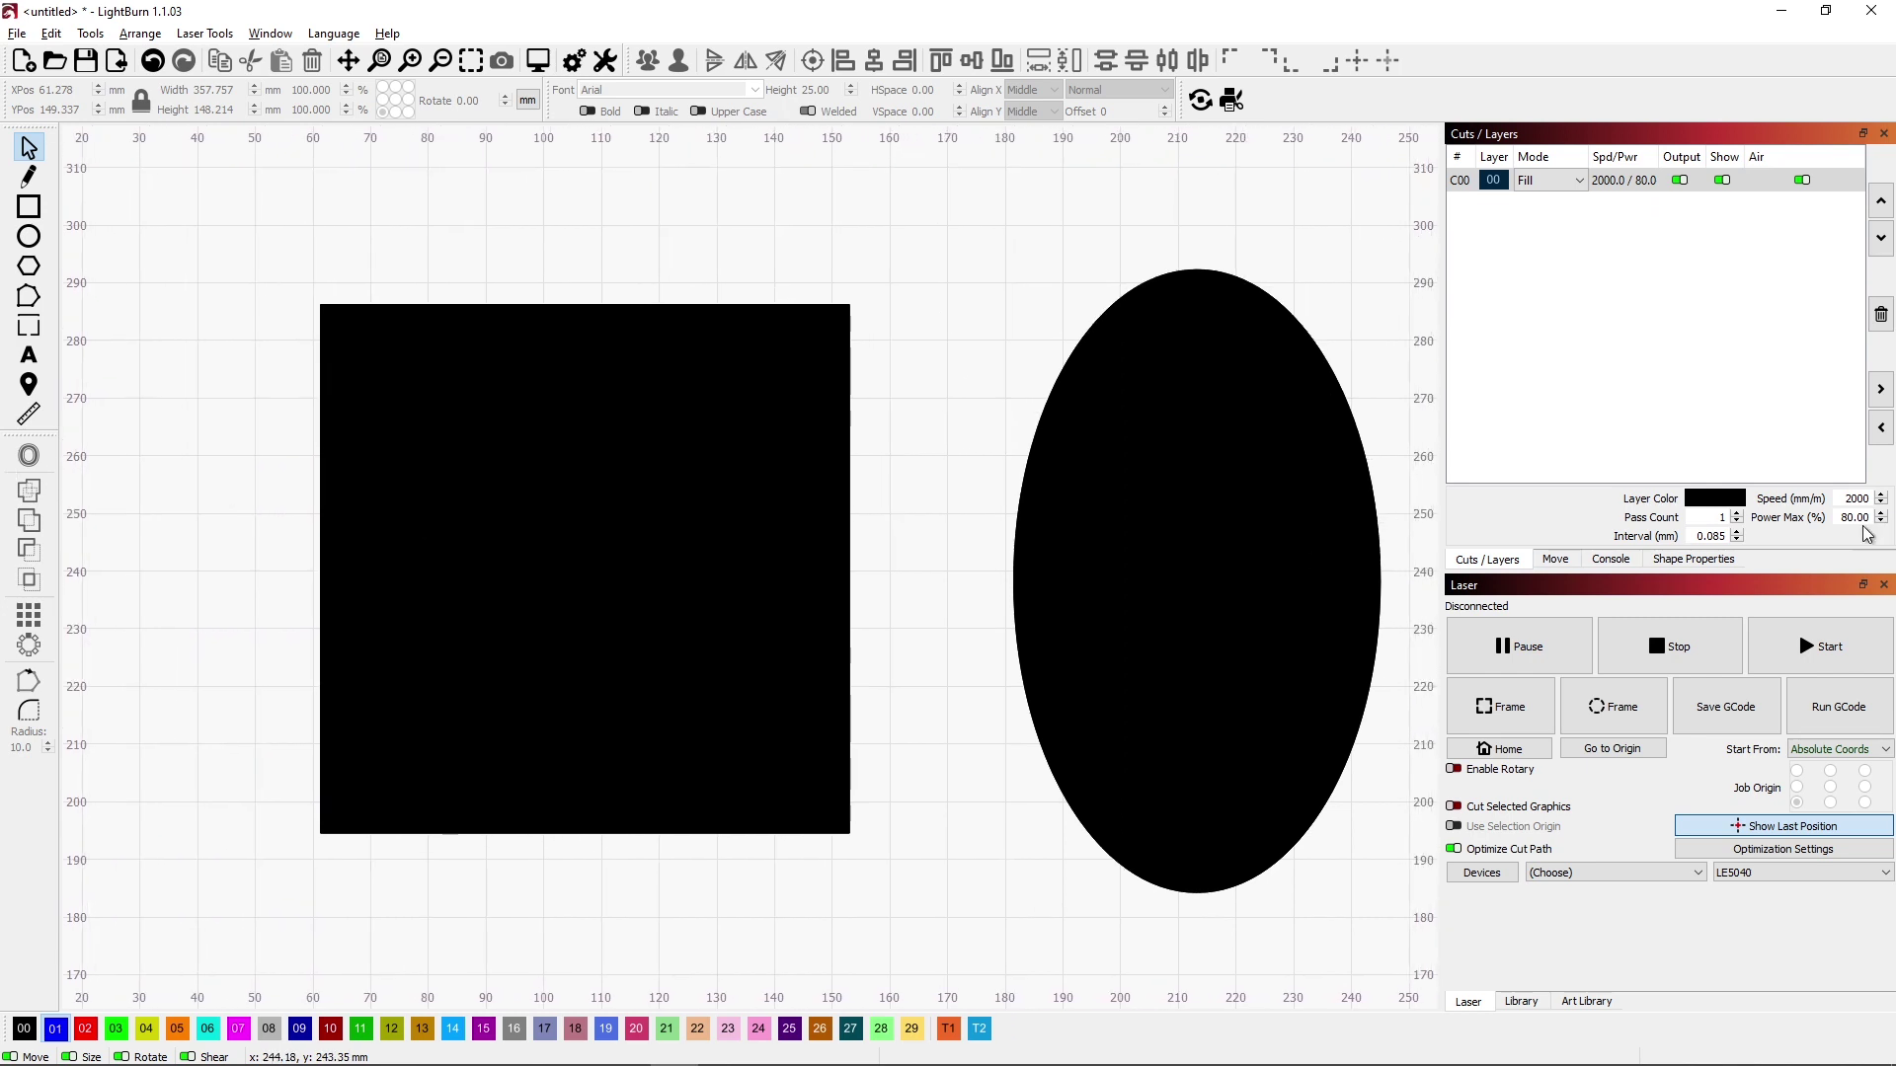
drag(1373, 549, 824, 520)
scroll(829, 549, down, 5)
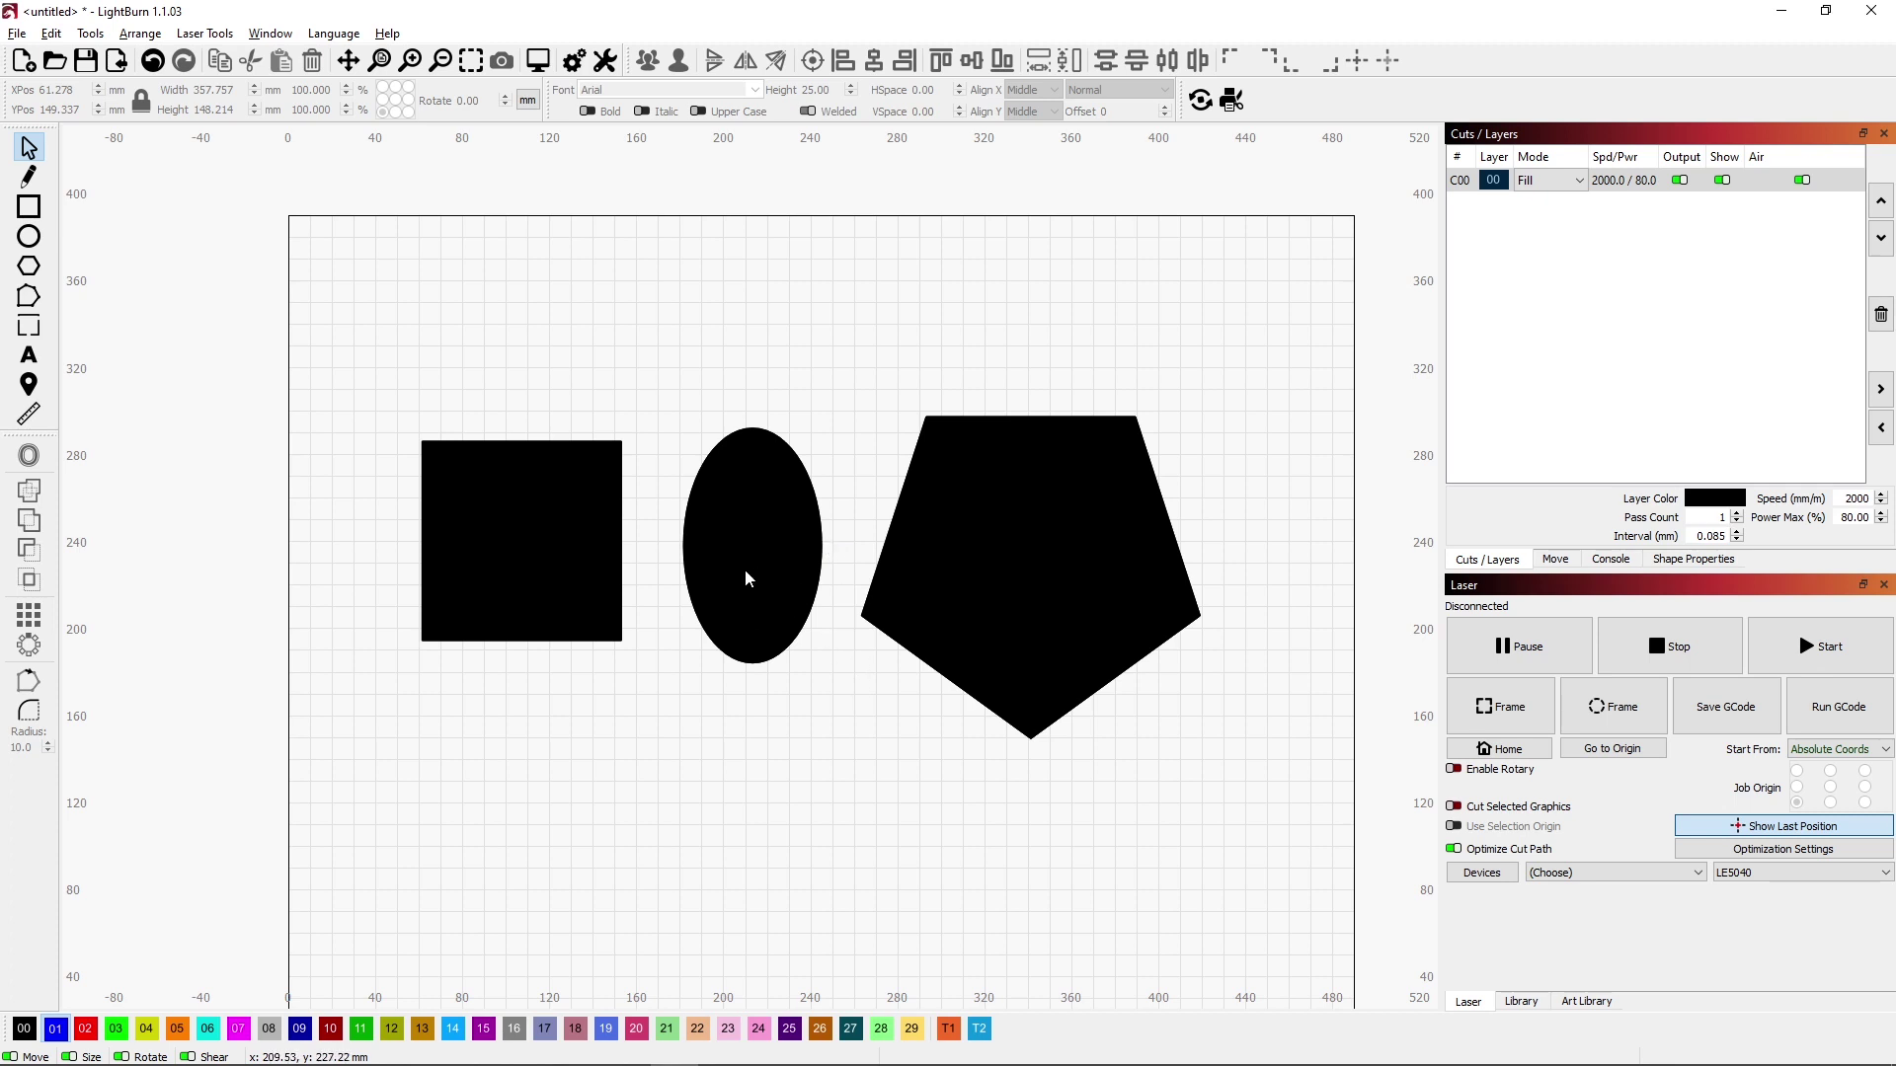
click(380, 63)
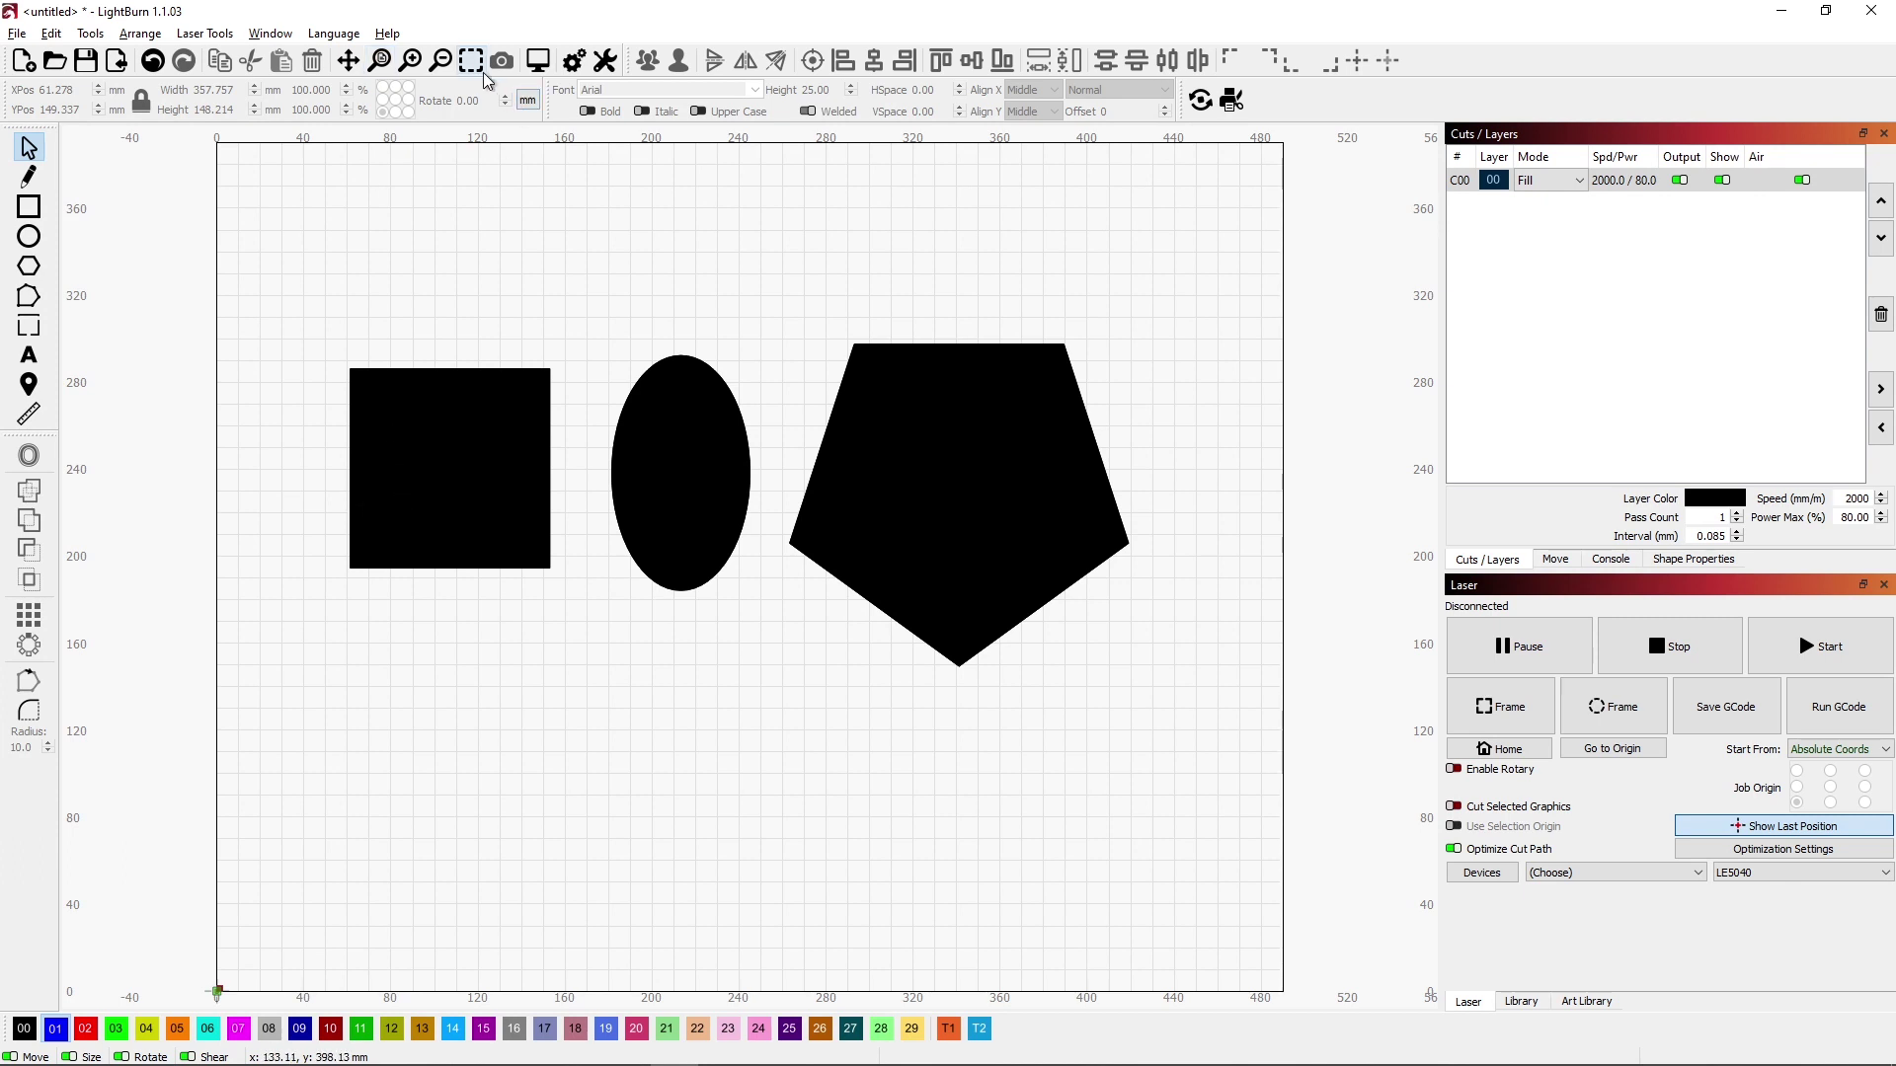
Step: Select the grouped shapes, then select the square on its own
click(486, 414)
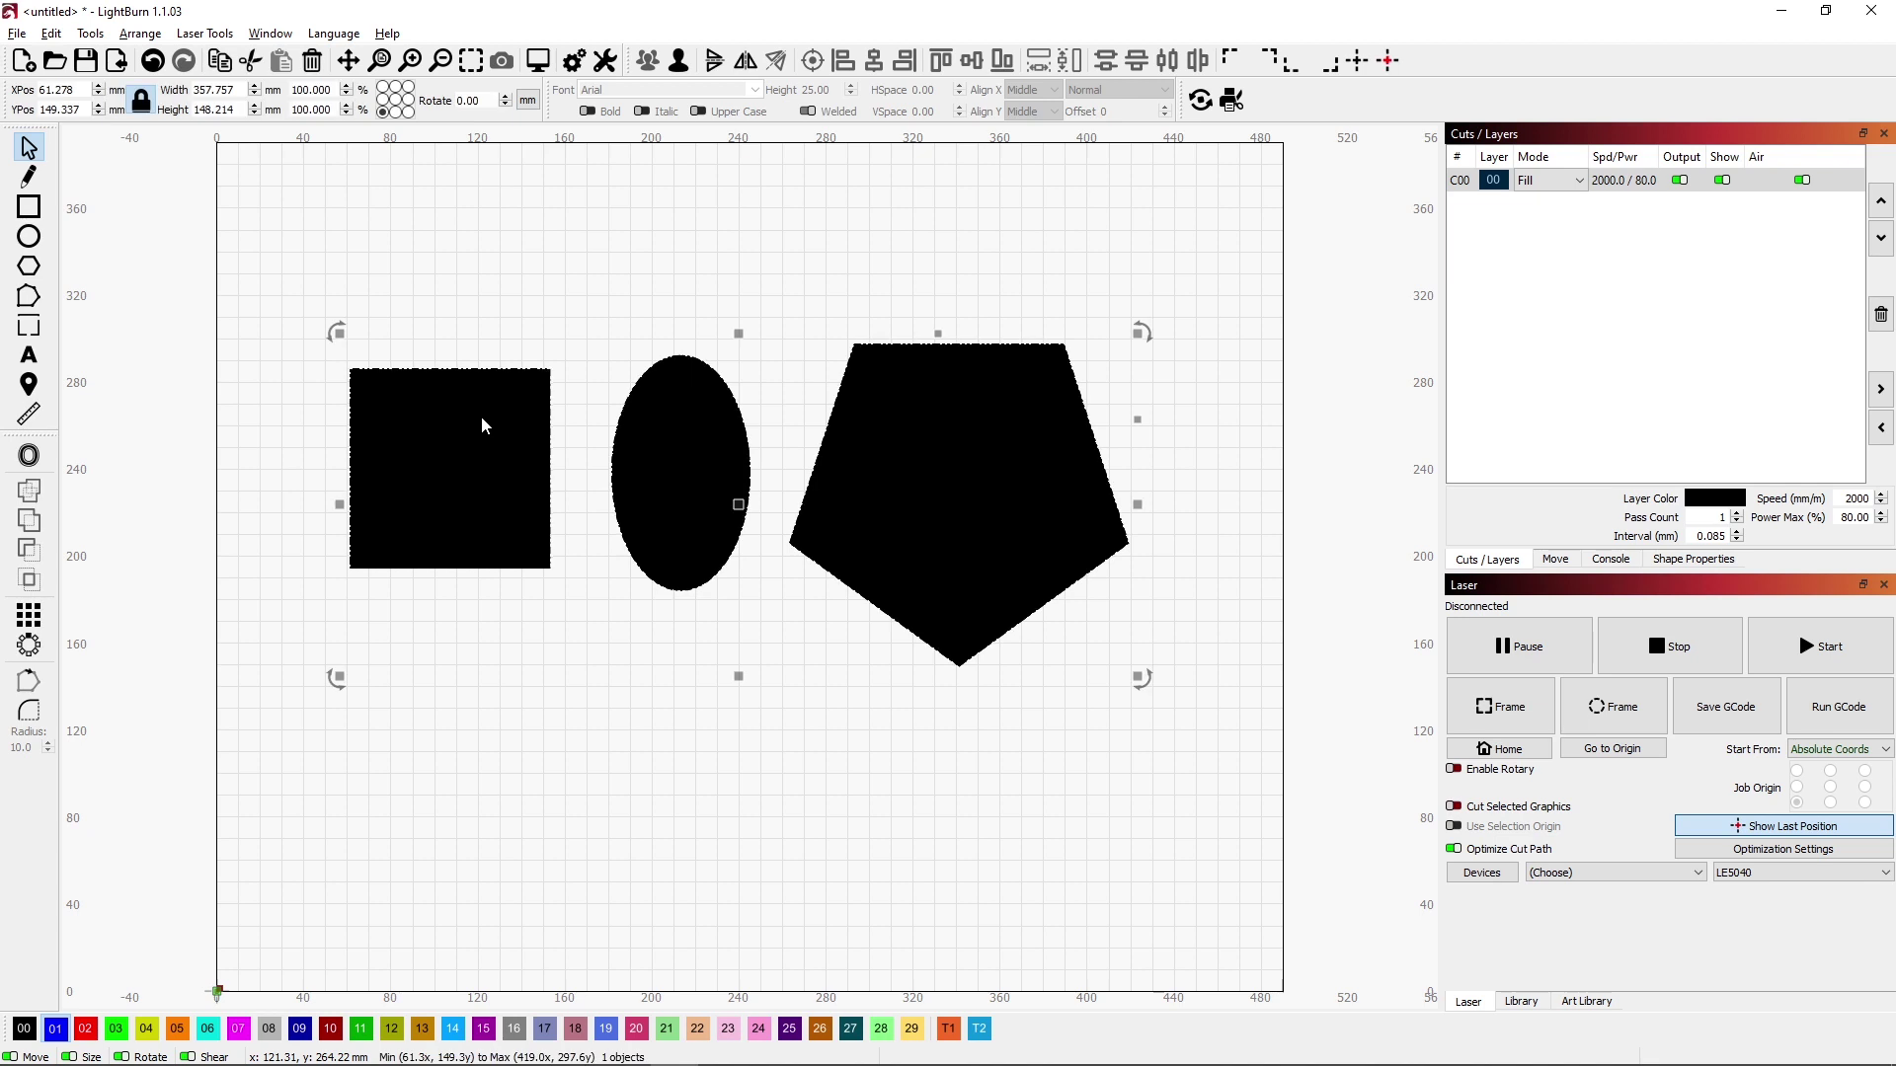
click(662, 229)
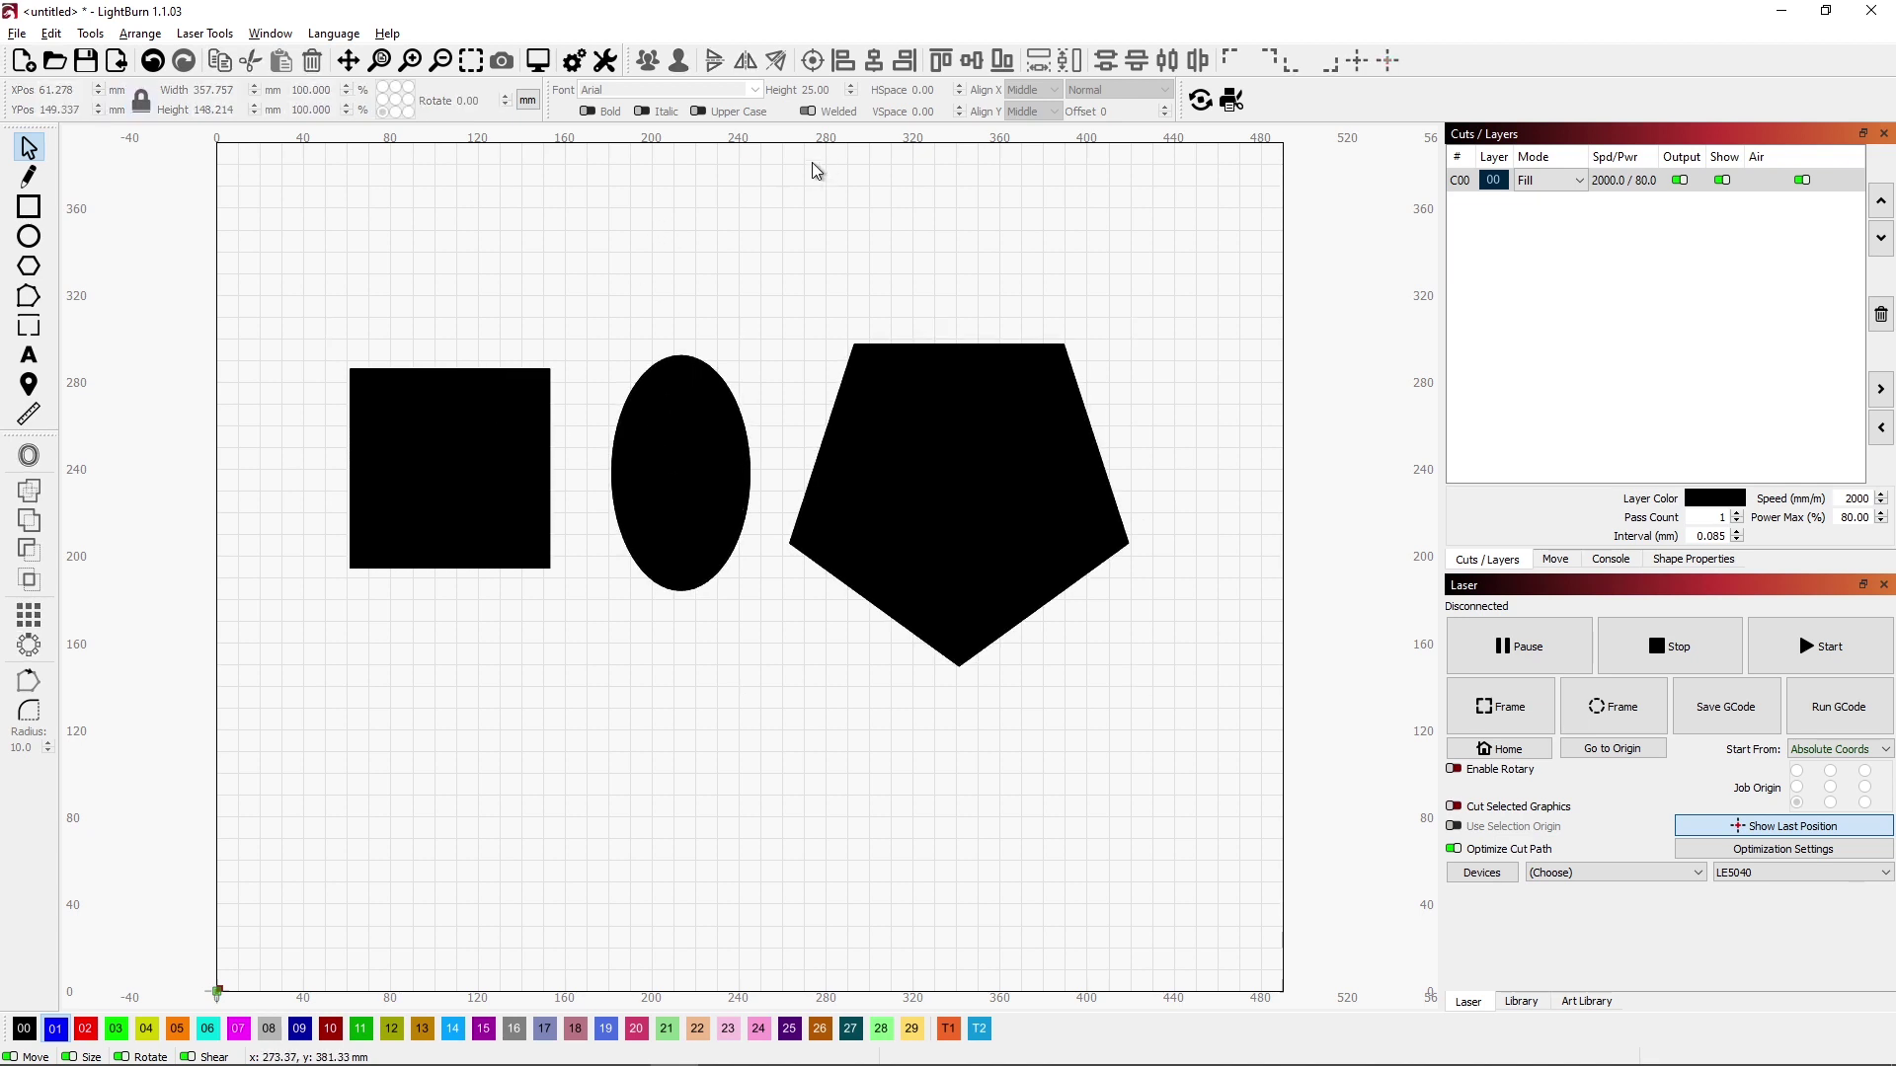
click(653, 449)
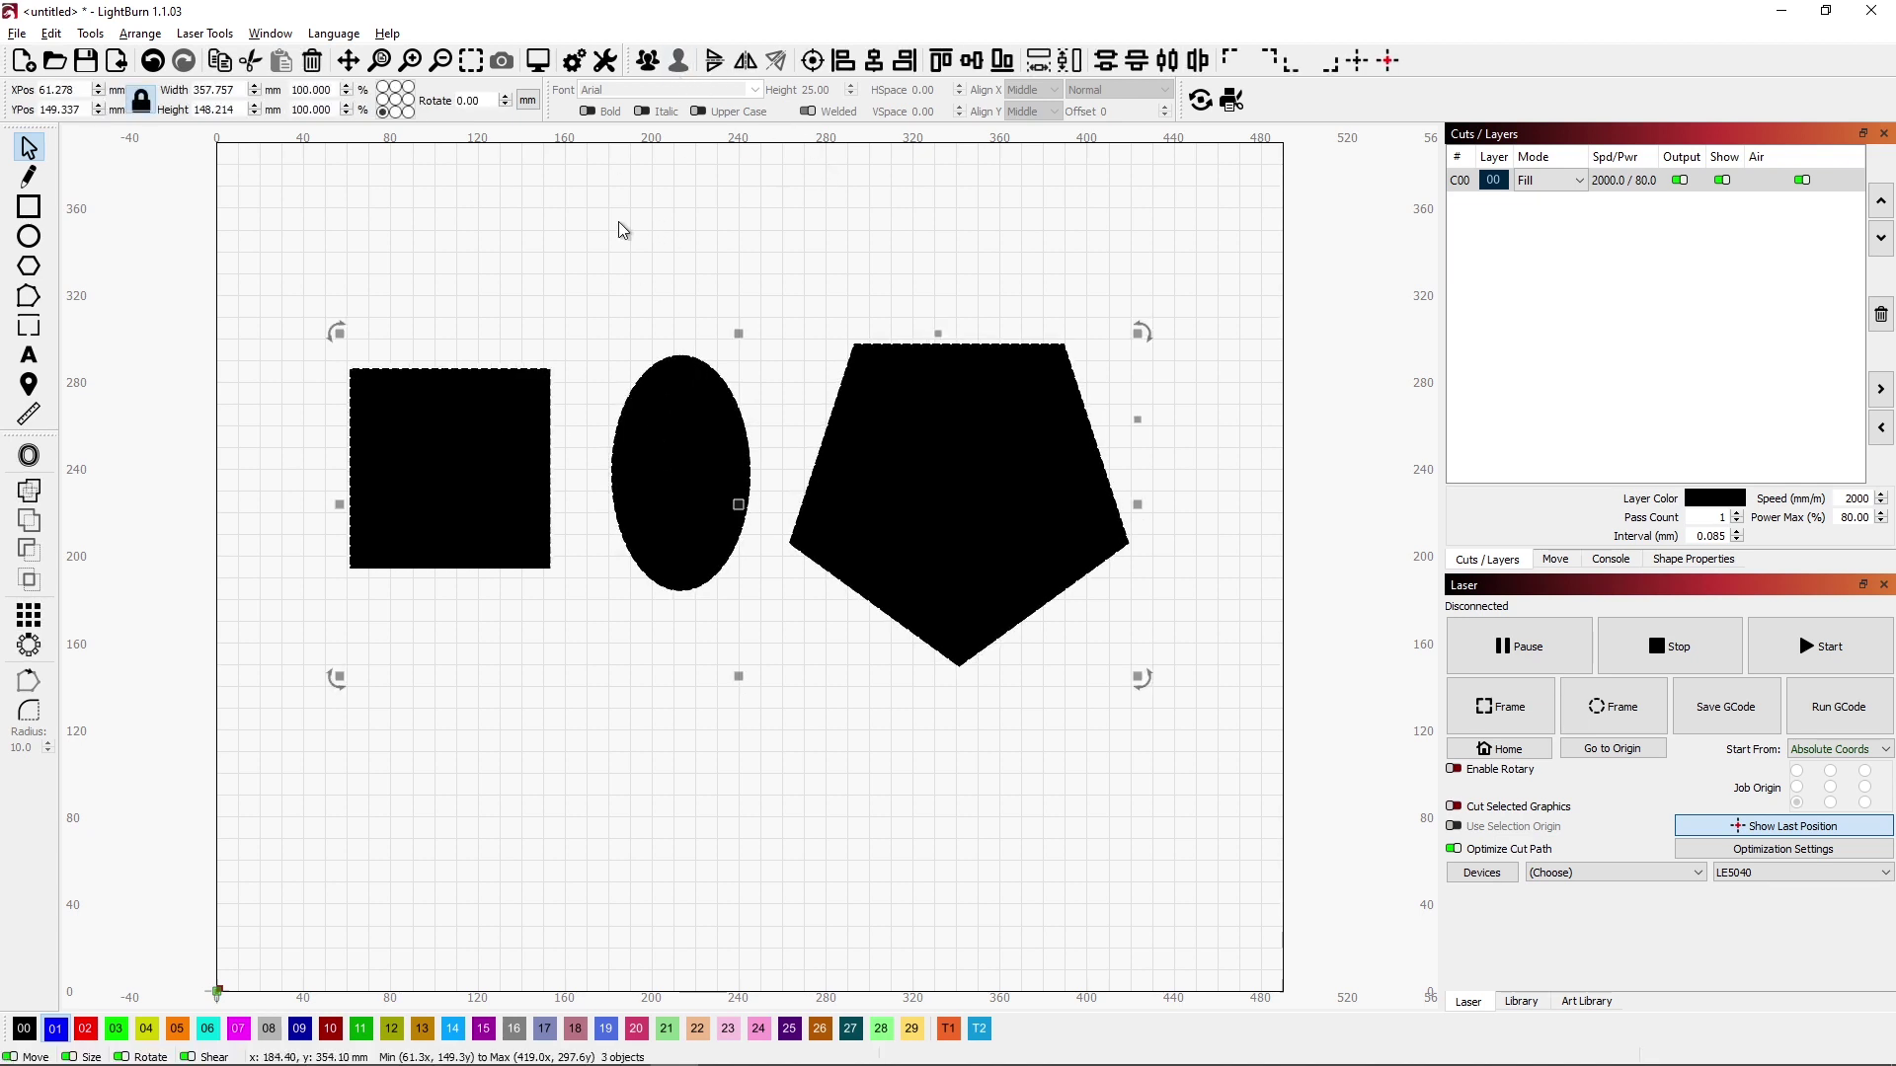
click(501, 286)
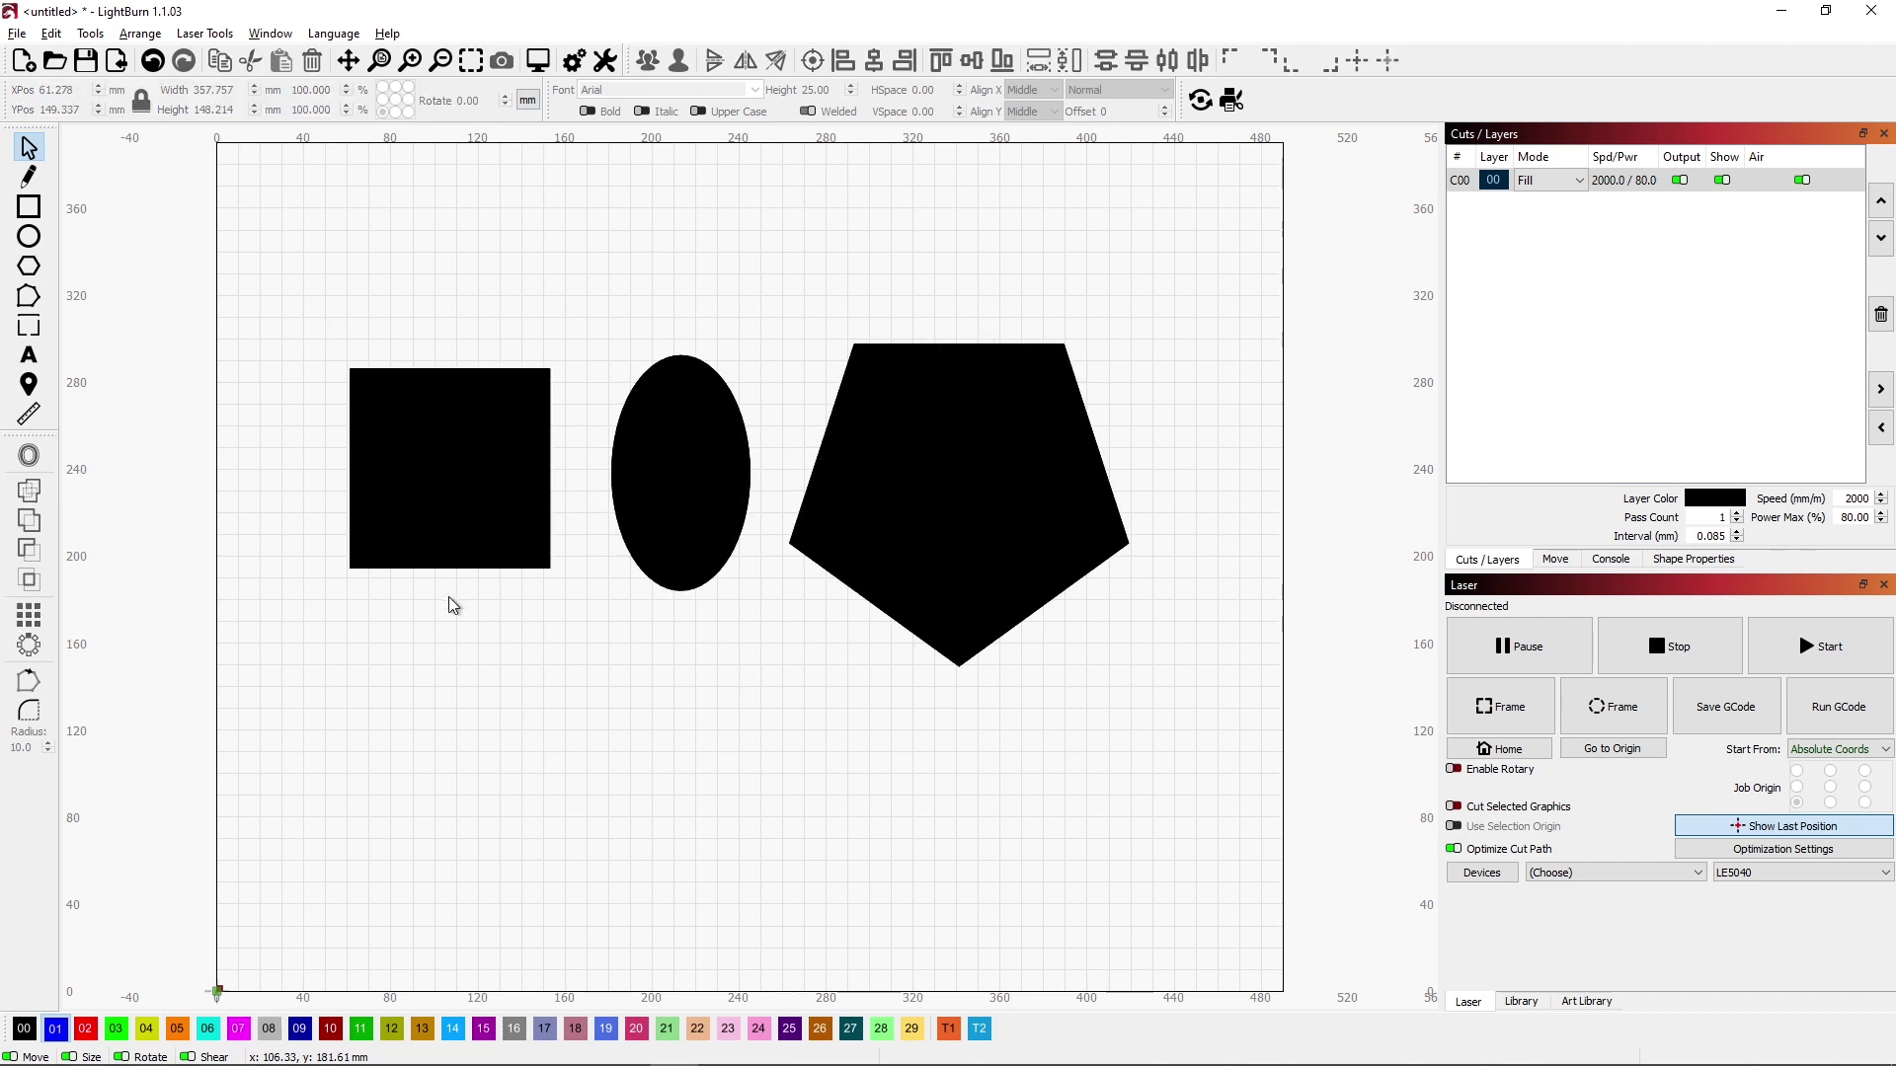
click(459, 527)
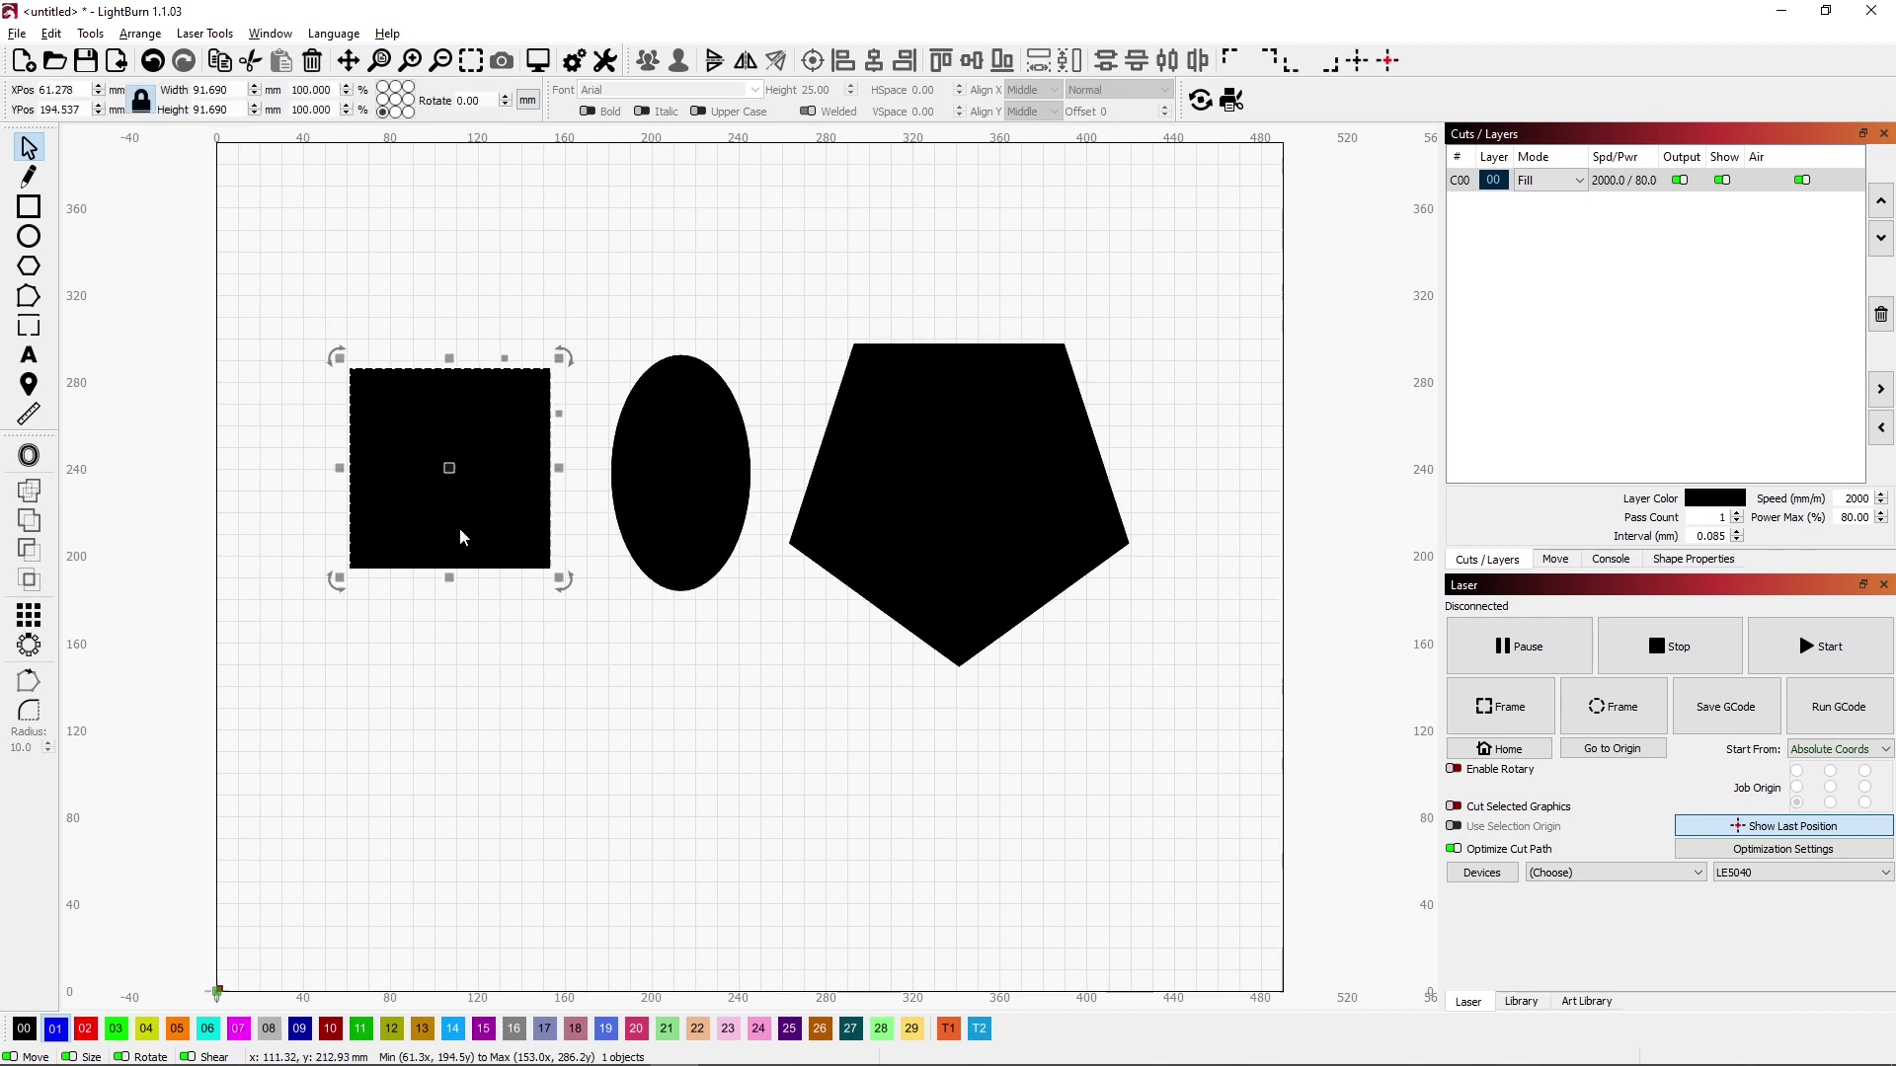
Step: Switch between Zoom to Selection and Zoom to Page twice, then reselect the square
click(471, 61)
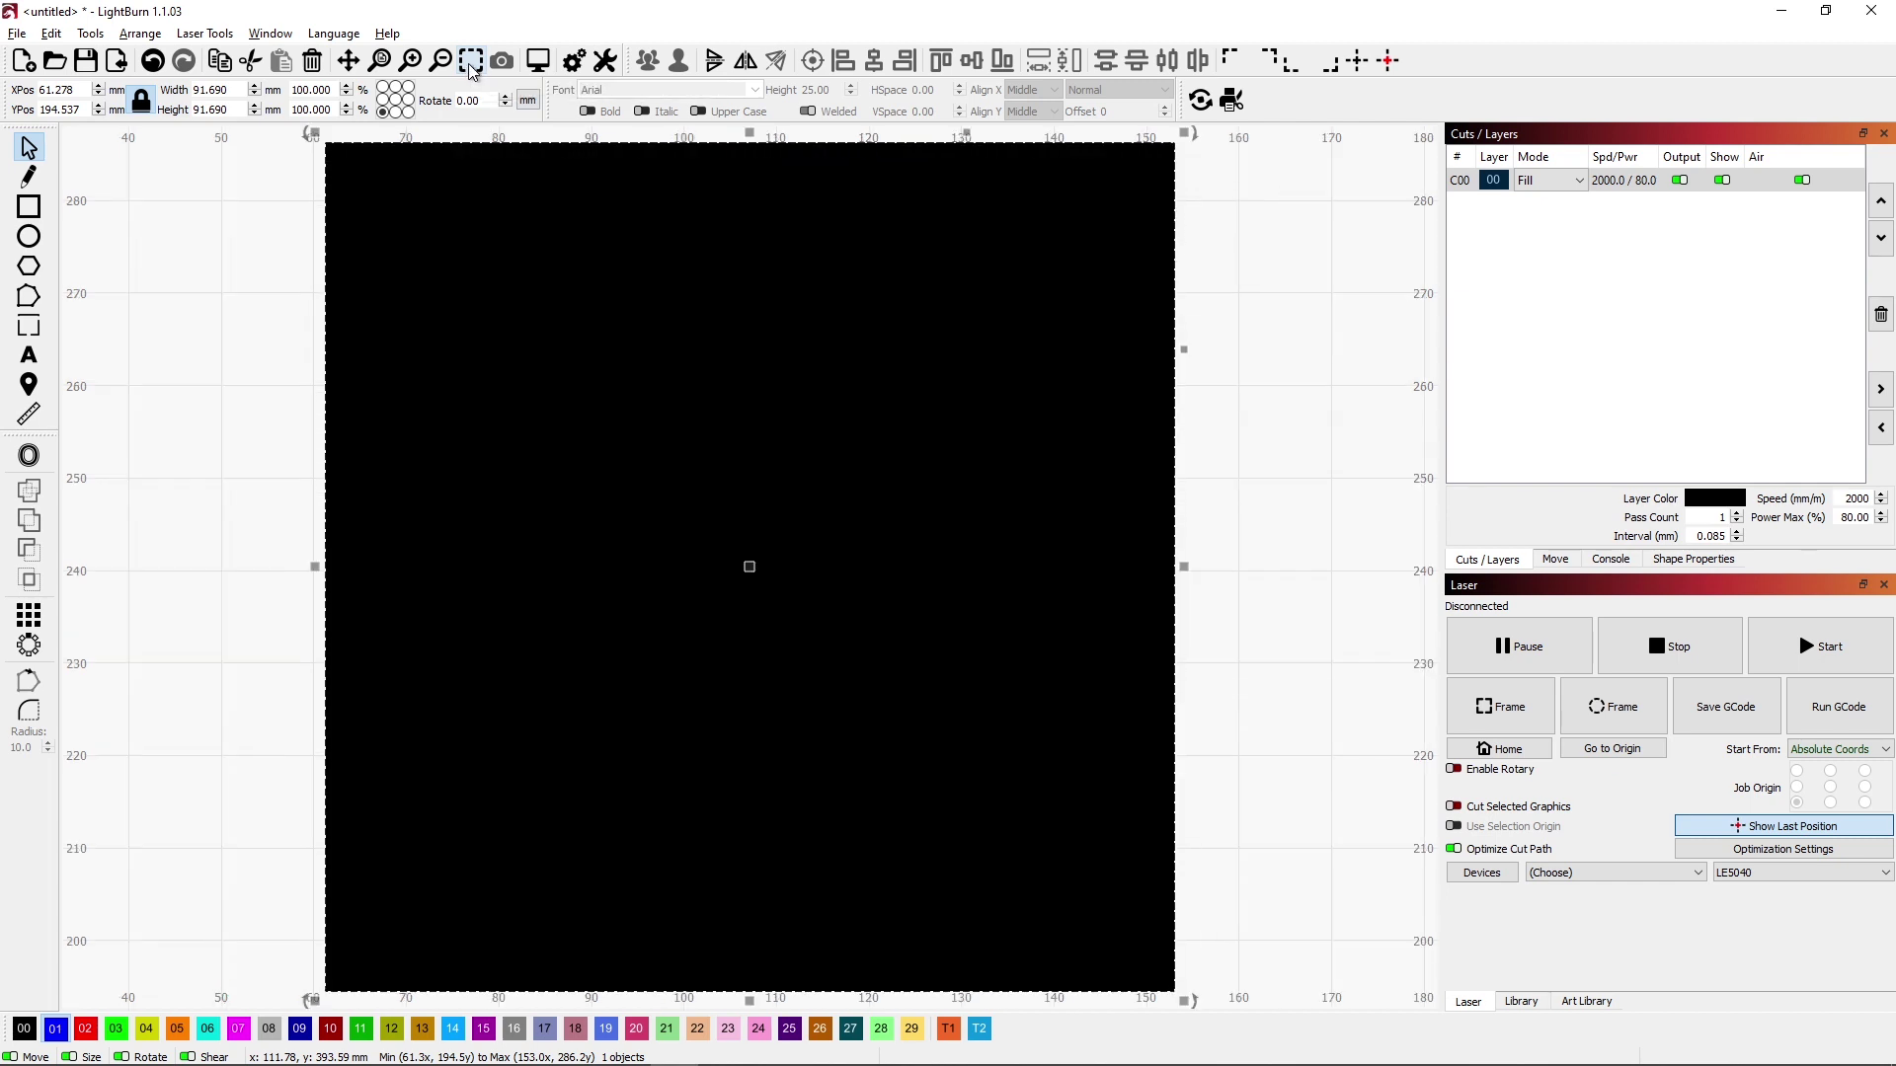
click(381, 61)
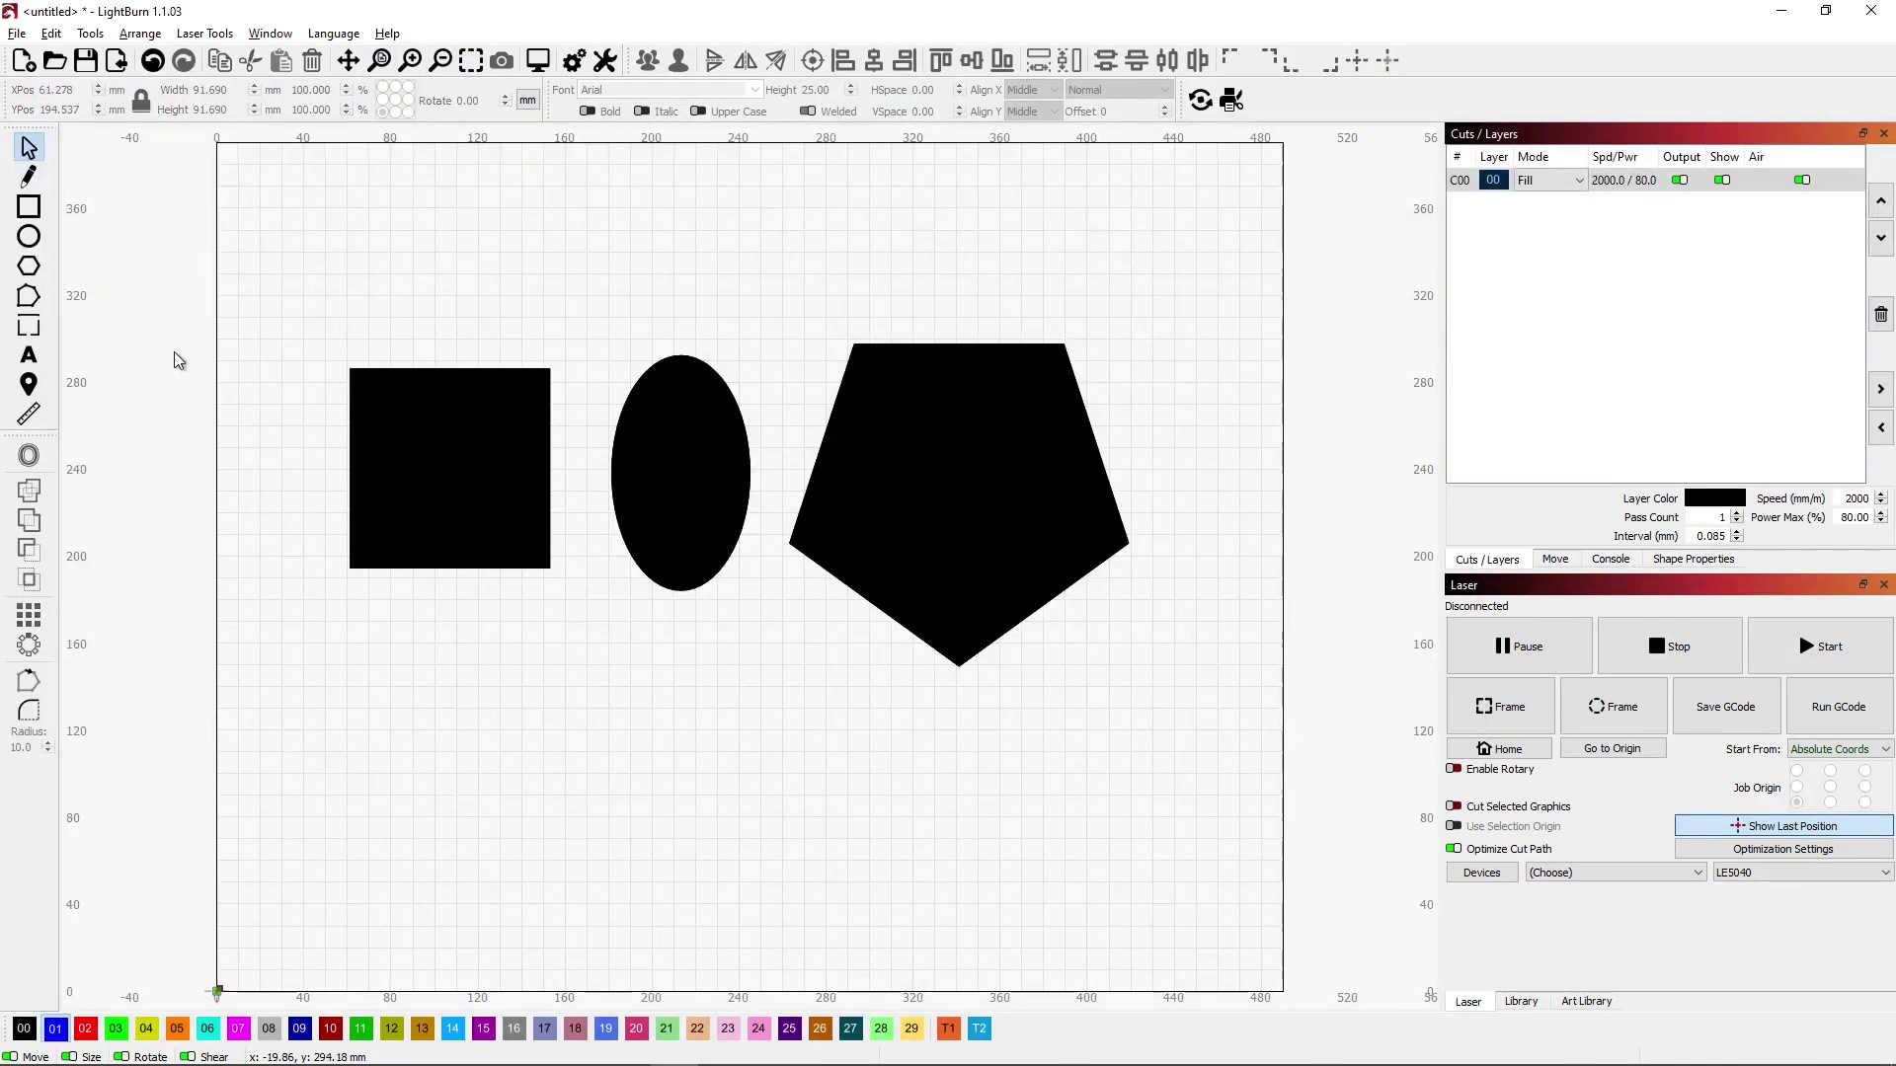
click(471, 61)
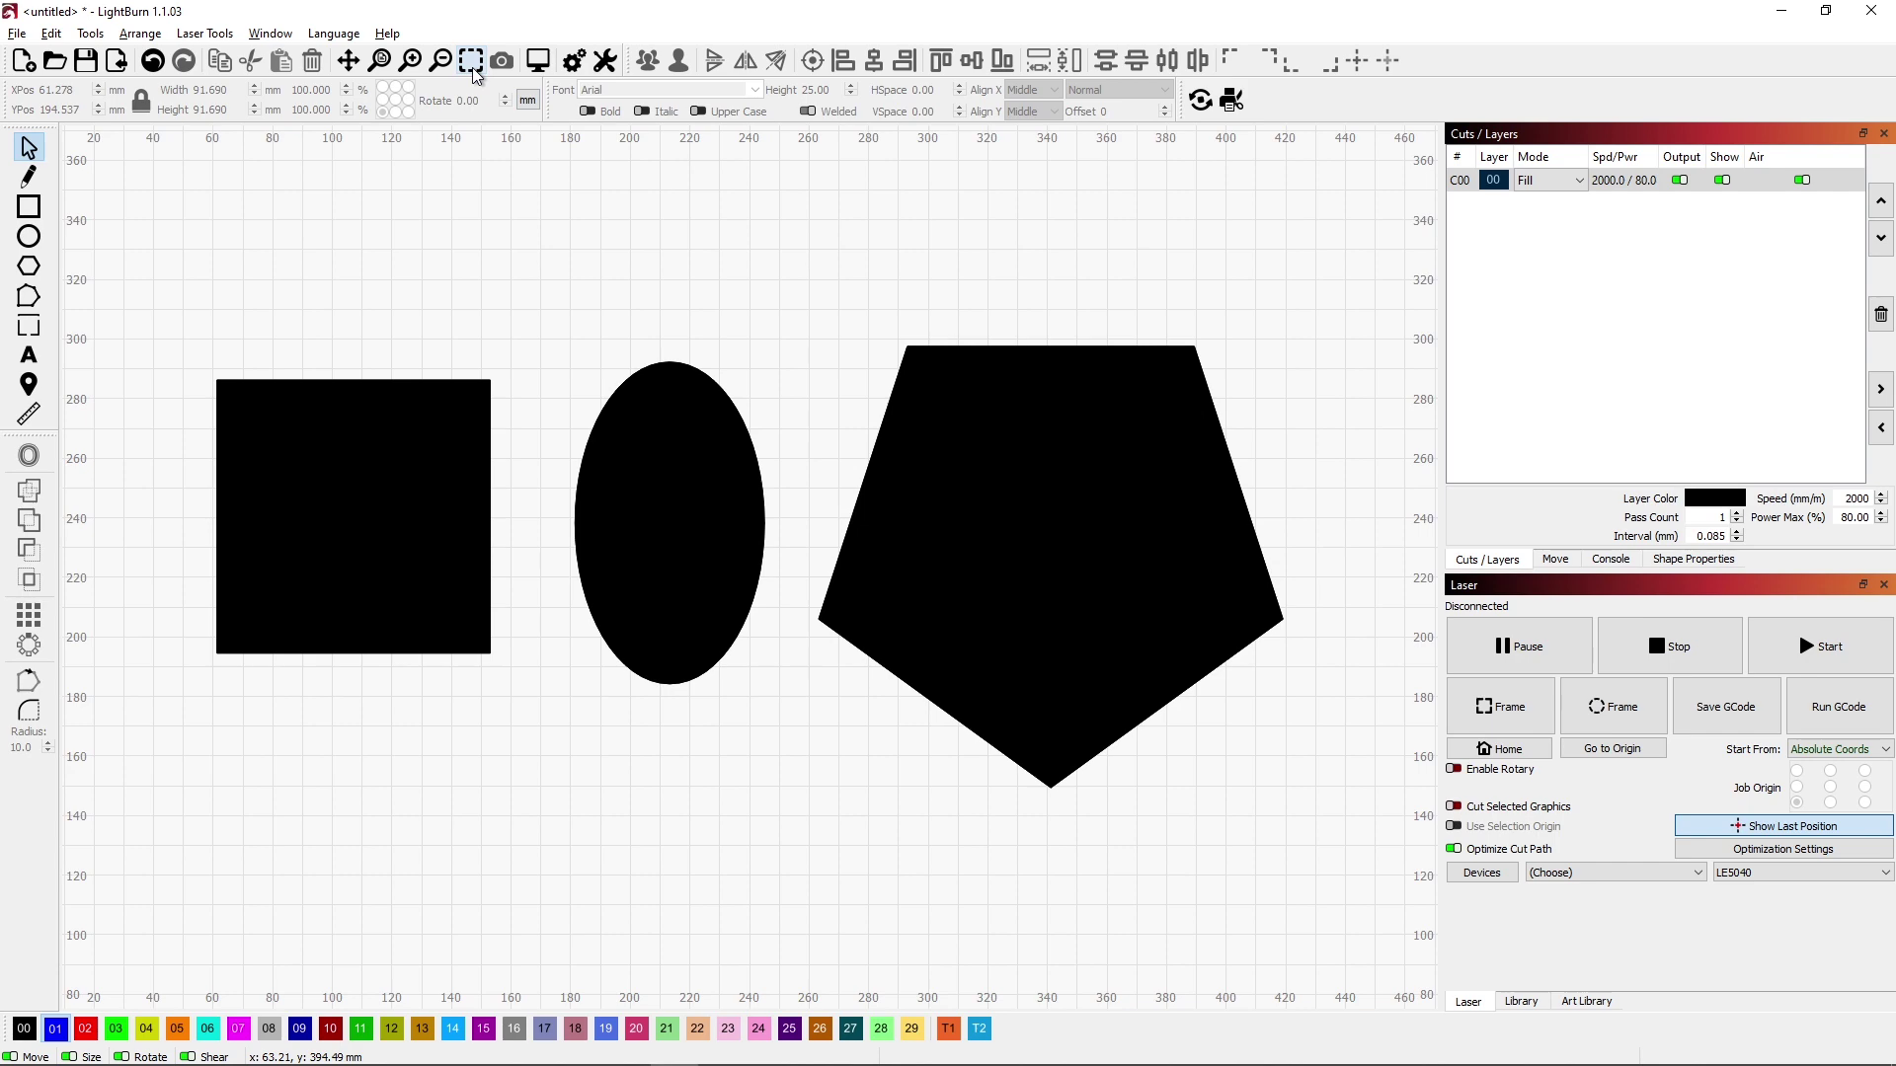
click(380, 61)
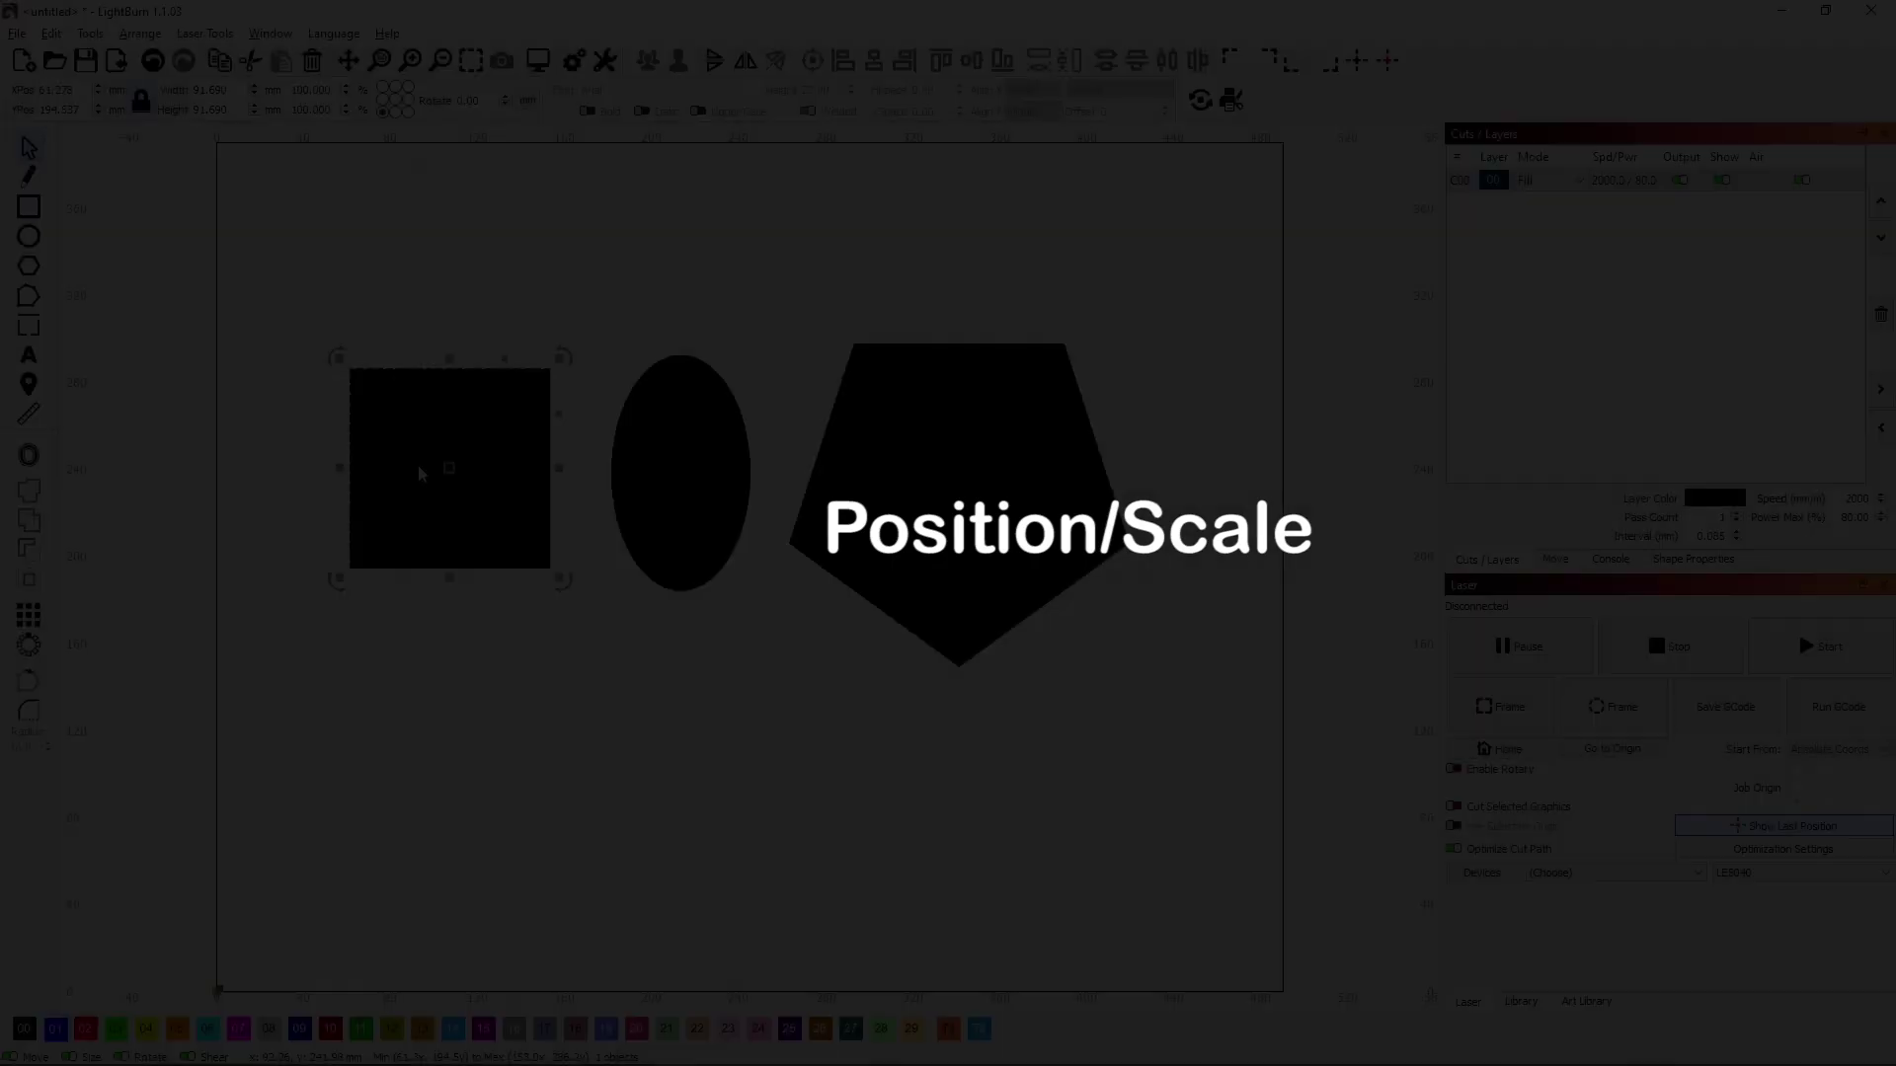
click(418, 464)
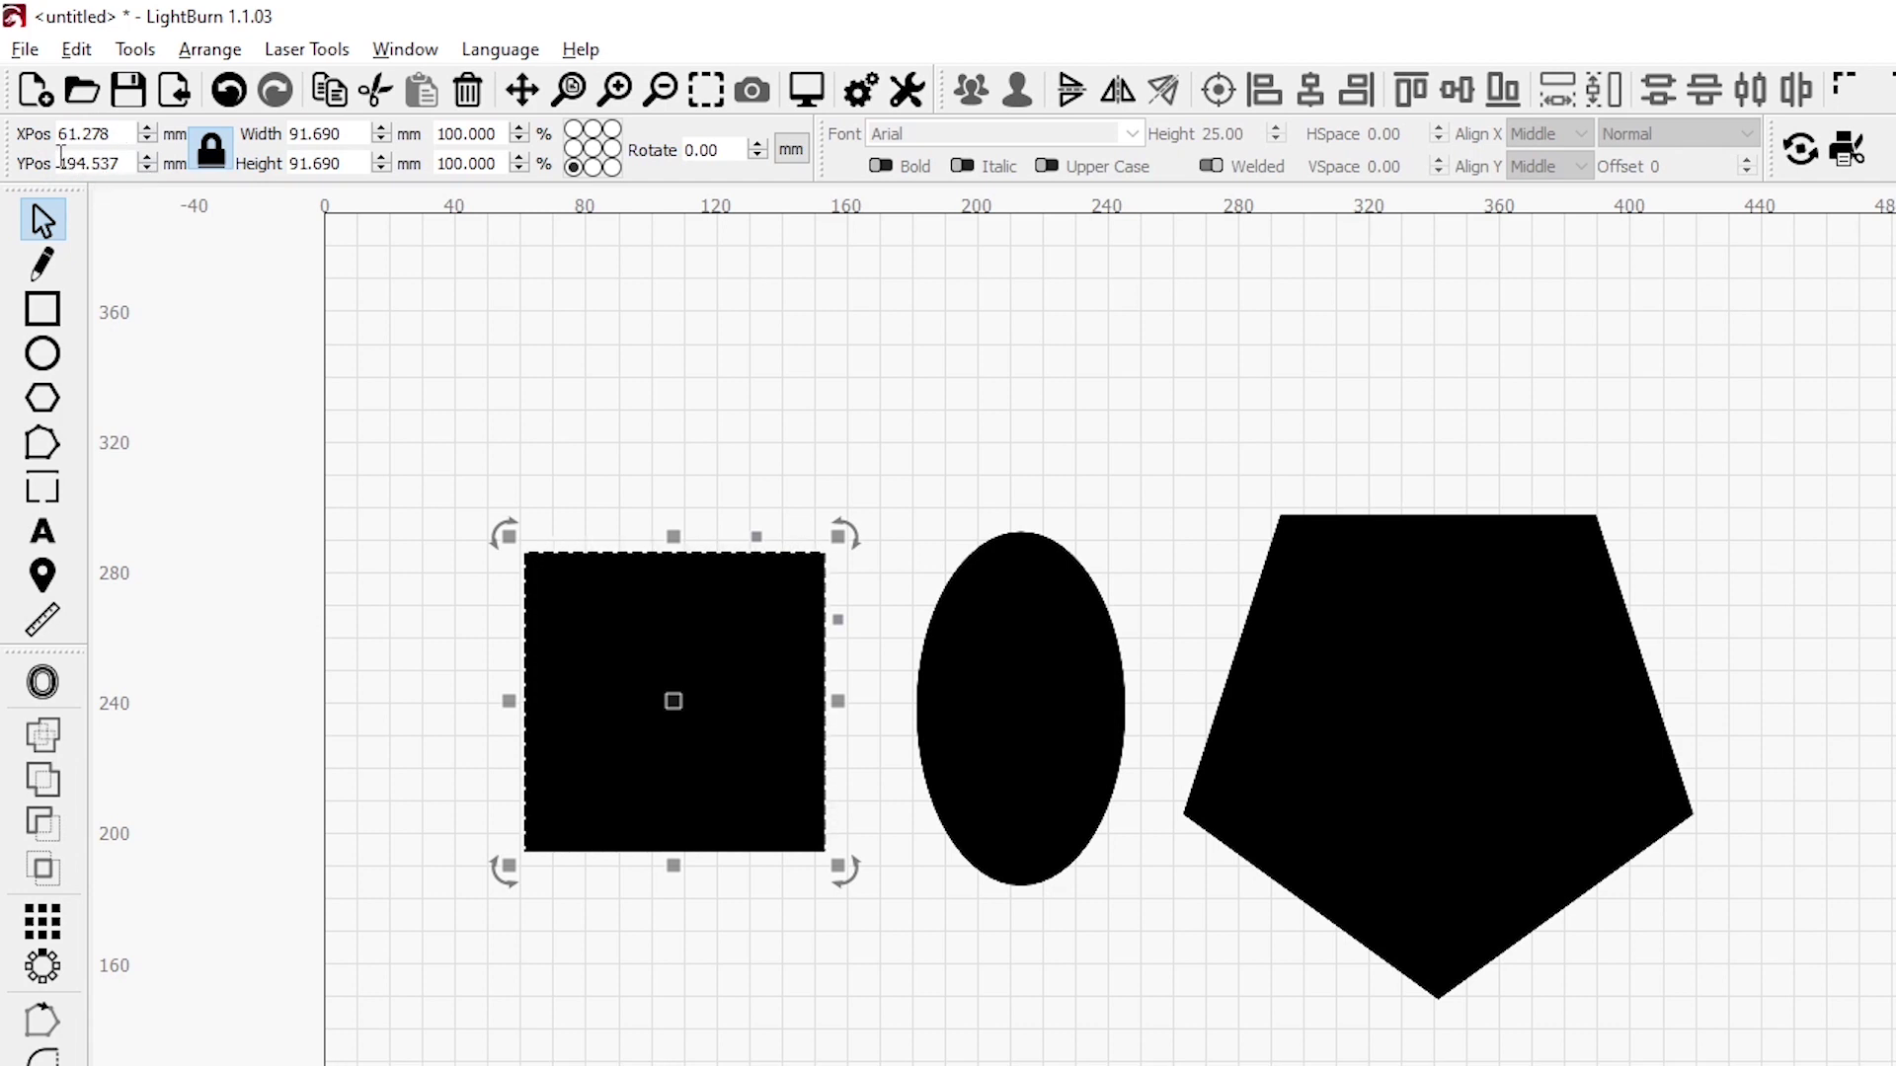
Step: Set the square's X position to 50 mm after trying the spin arrows
click(147, 129)
click(147, 129)
click(147, 129)
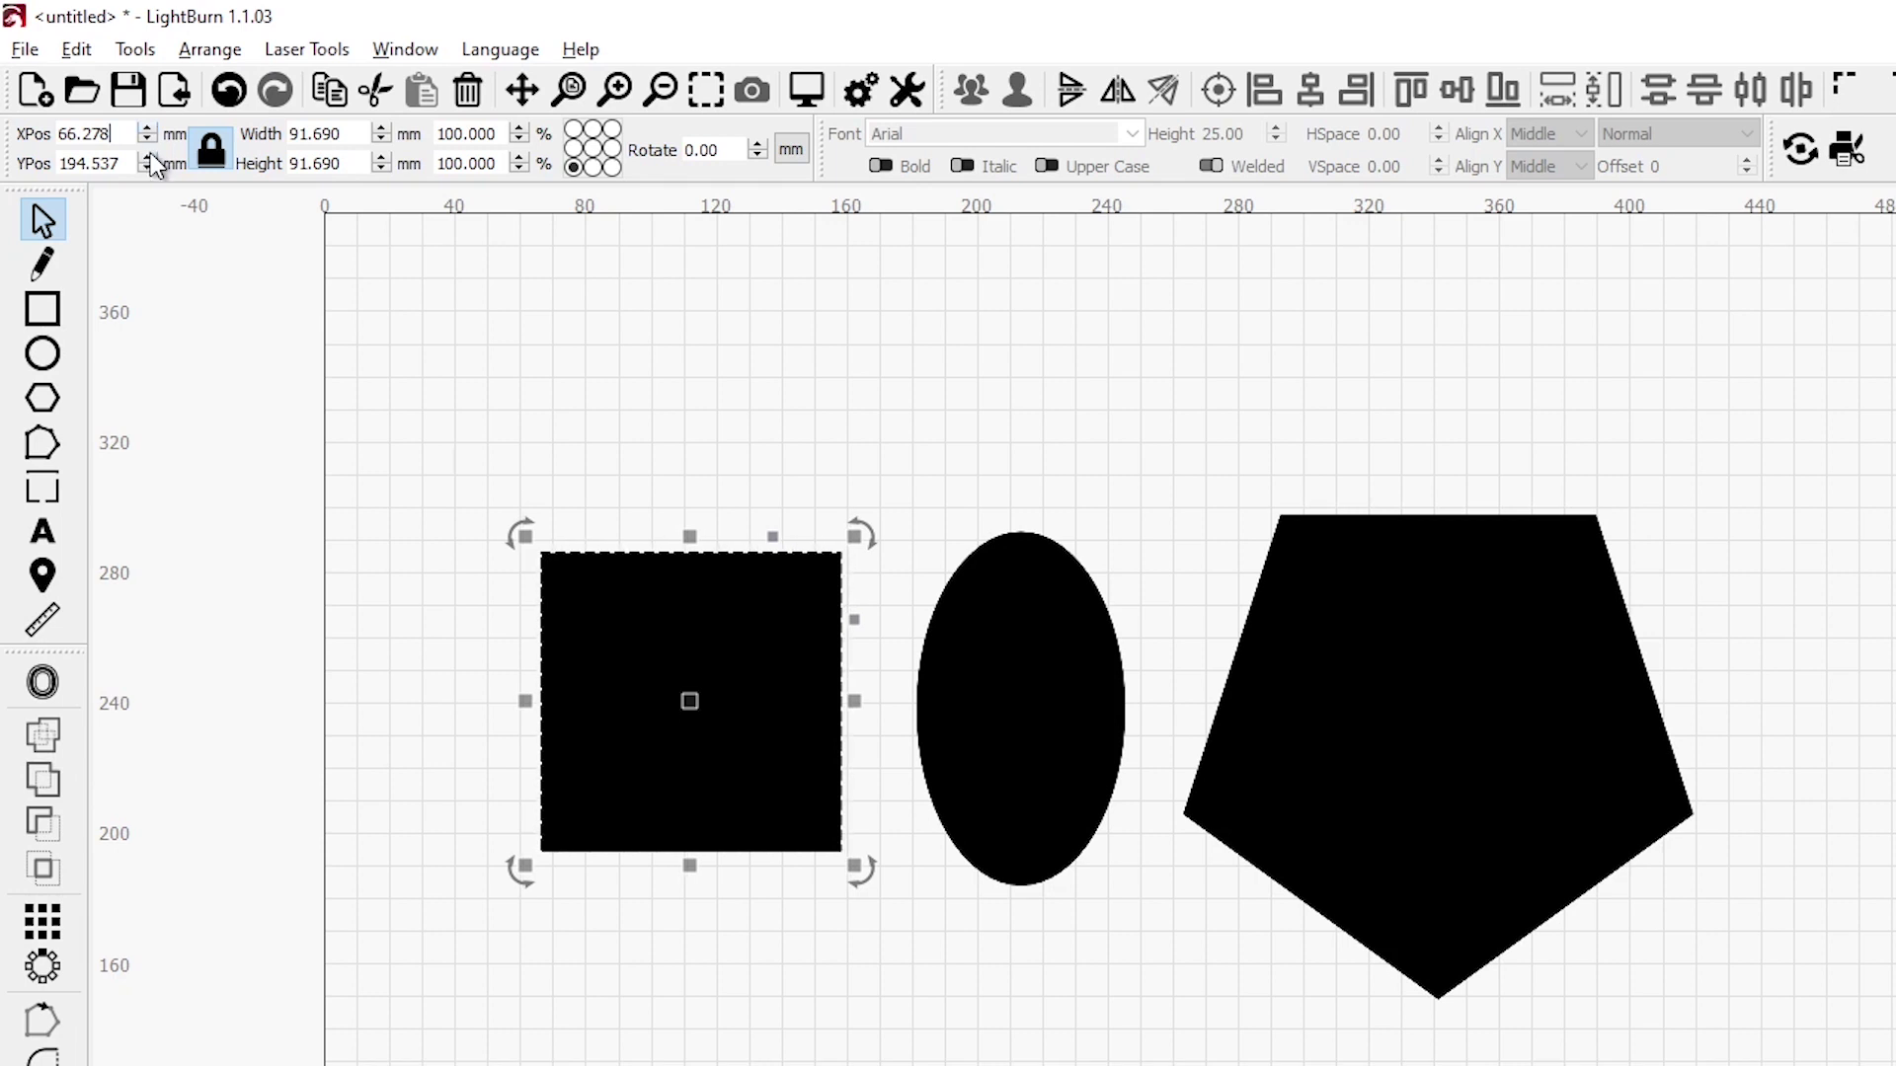
click(146, 139)
click(146, 140)
click(146, 139)
click(146, 139)
drag(119, 134, 30, 153)
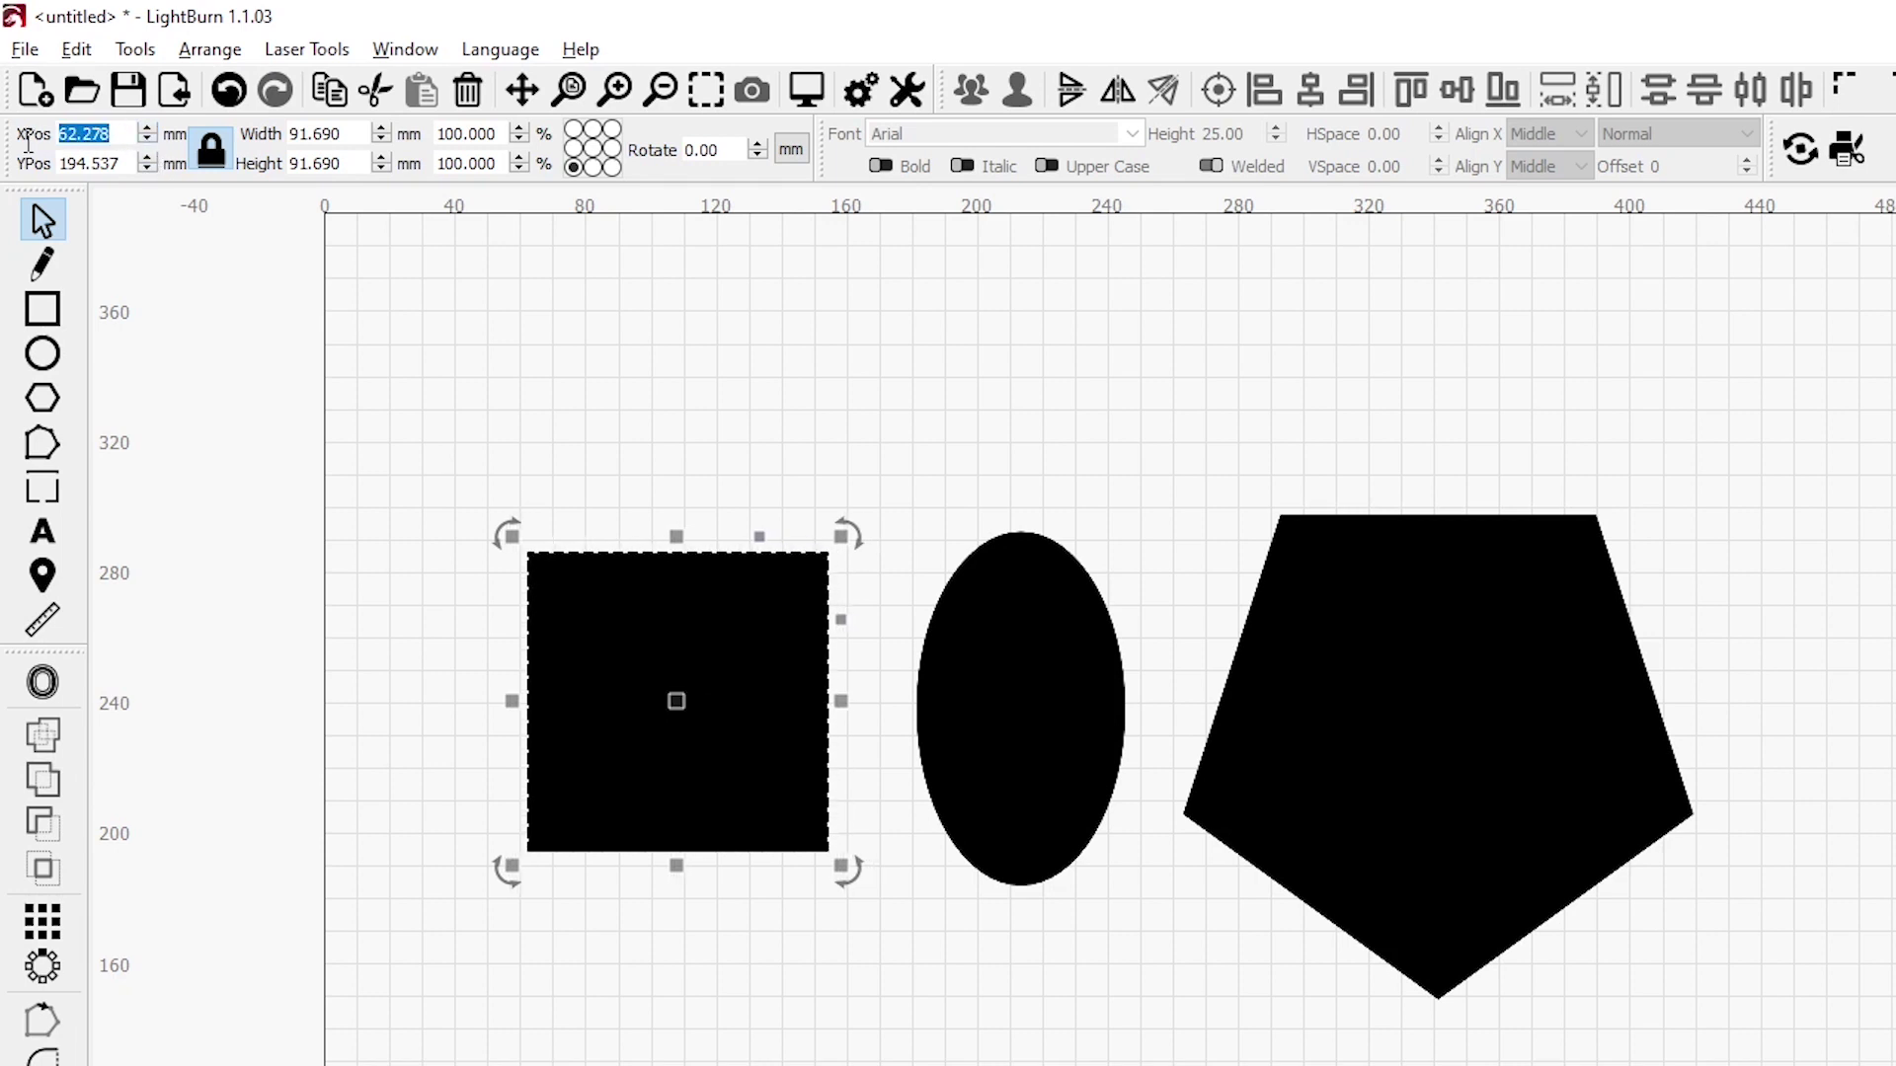
text(50)
key(Return)
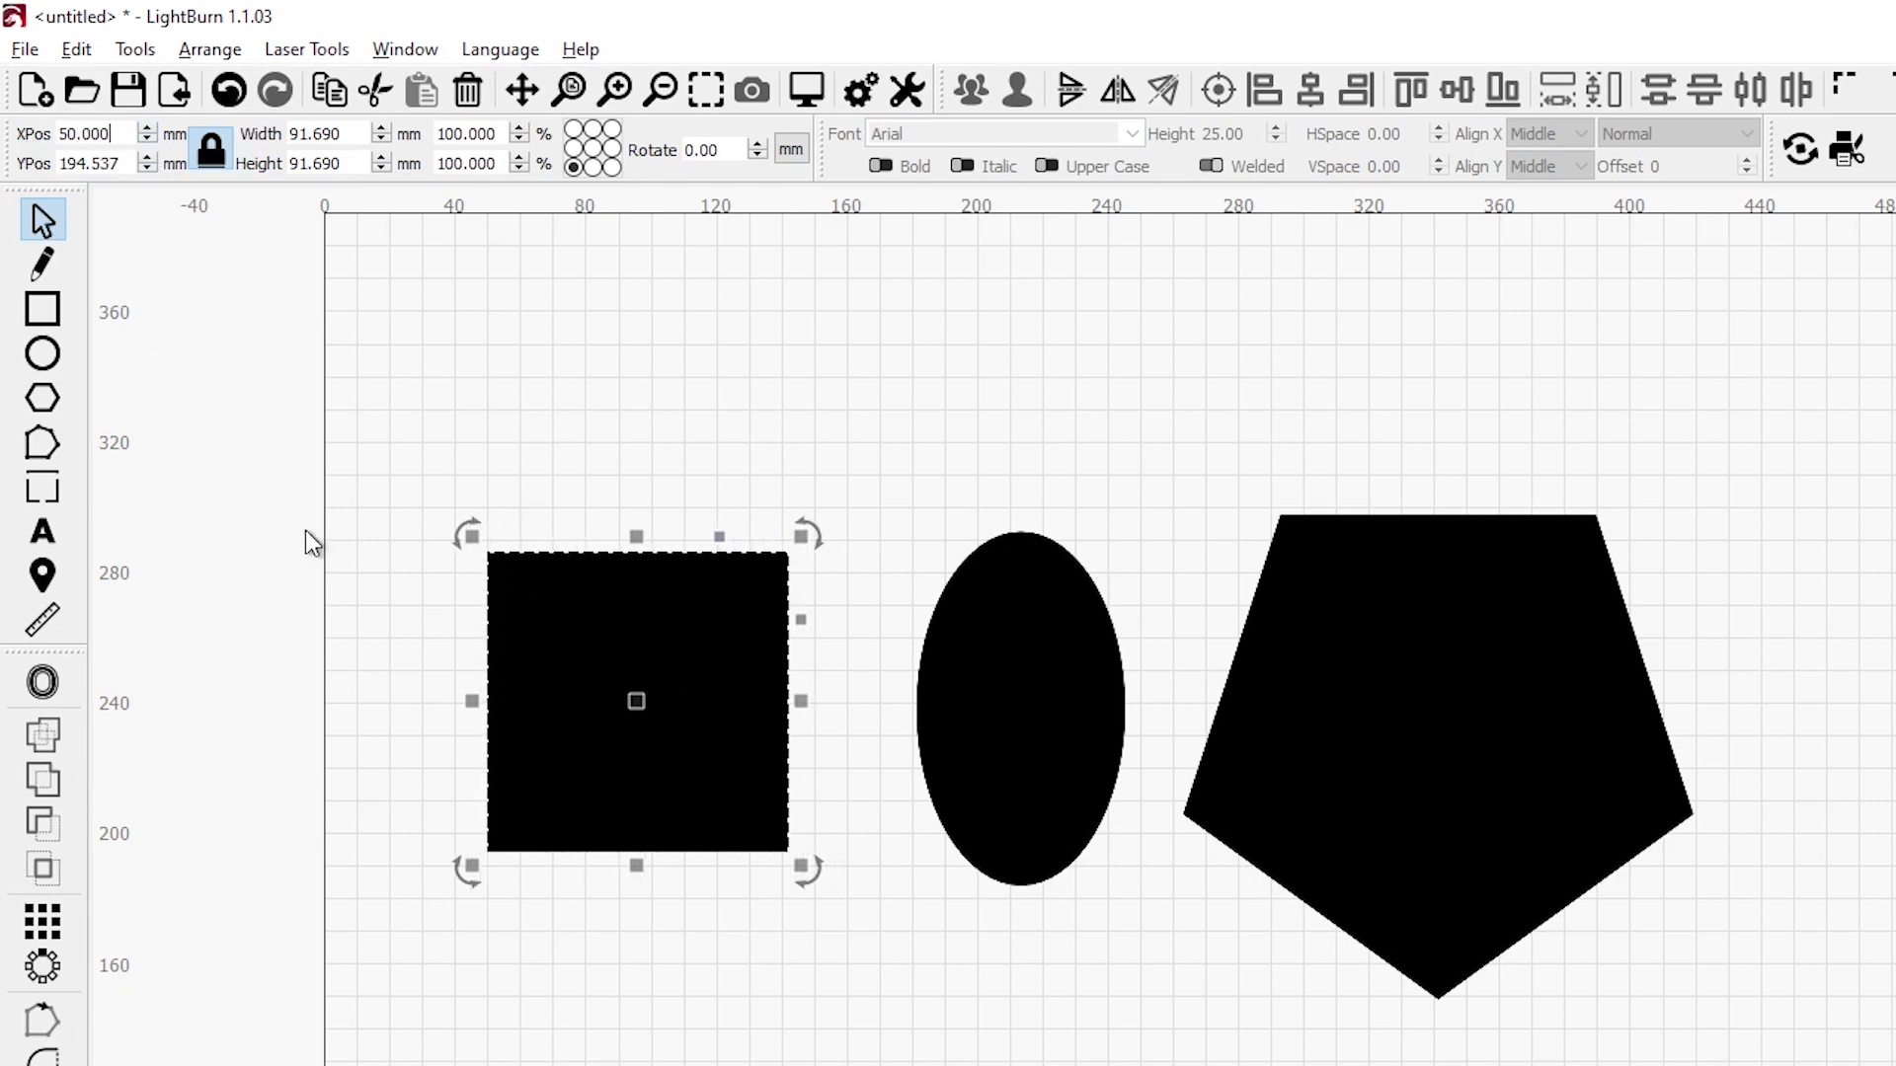
Step: Set the square's Y position to 50, drag it back up, and make it 100 mm wide
drag(121, 164, 32, 170)
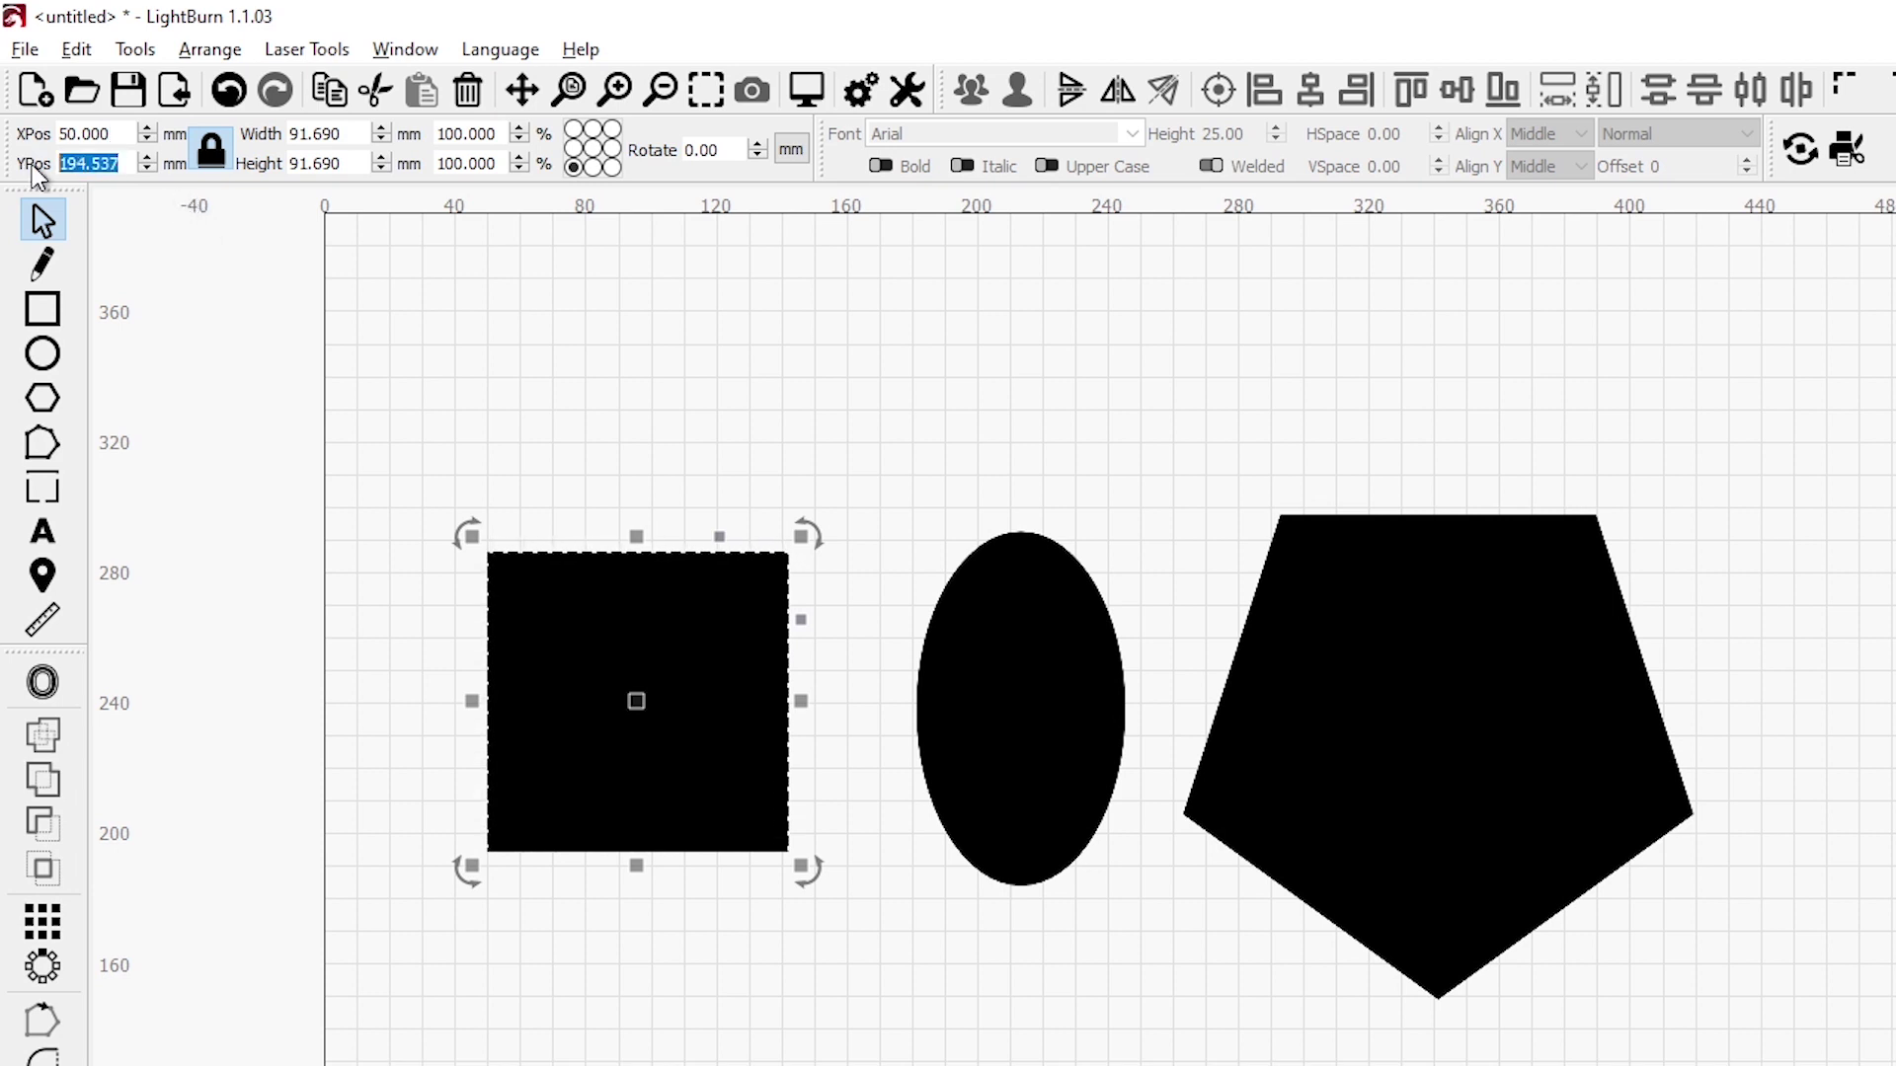
text(50)
key(Return)
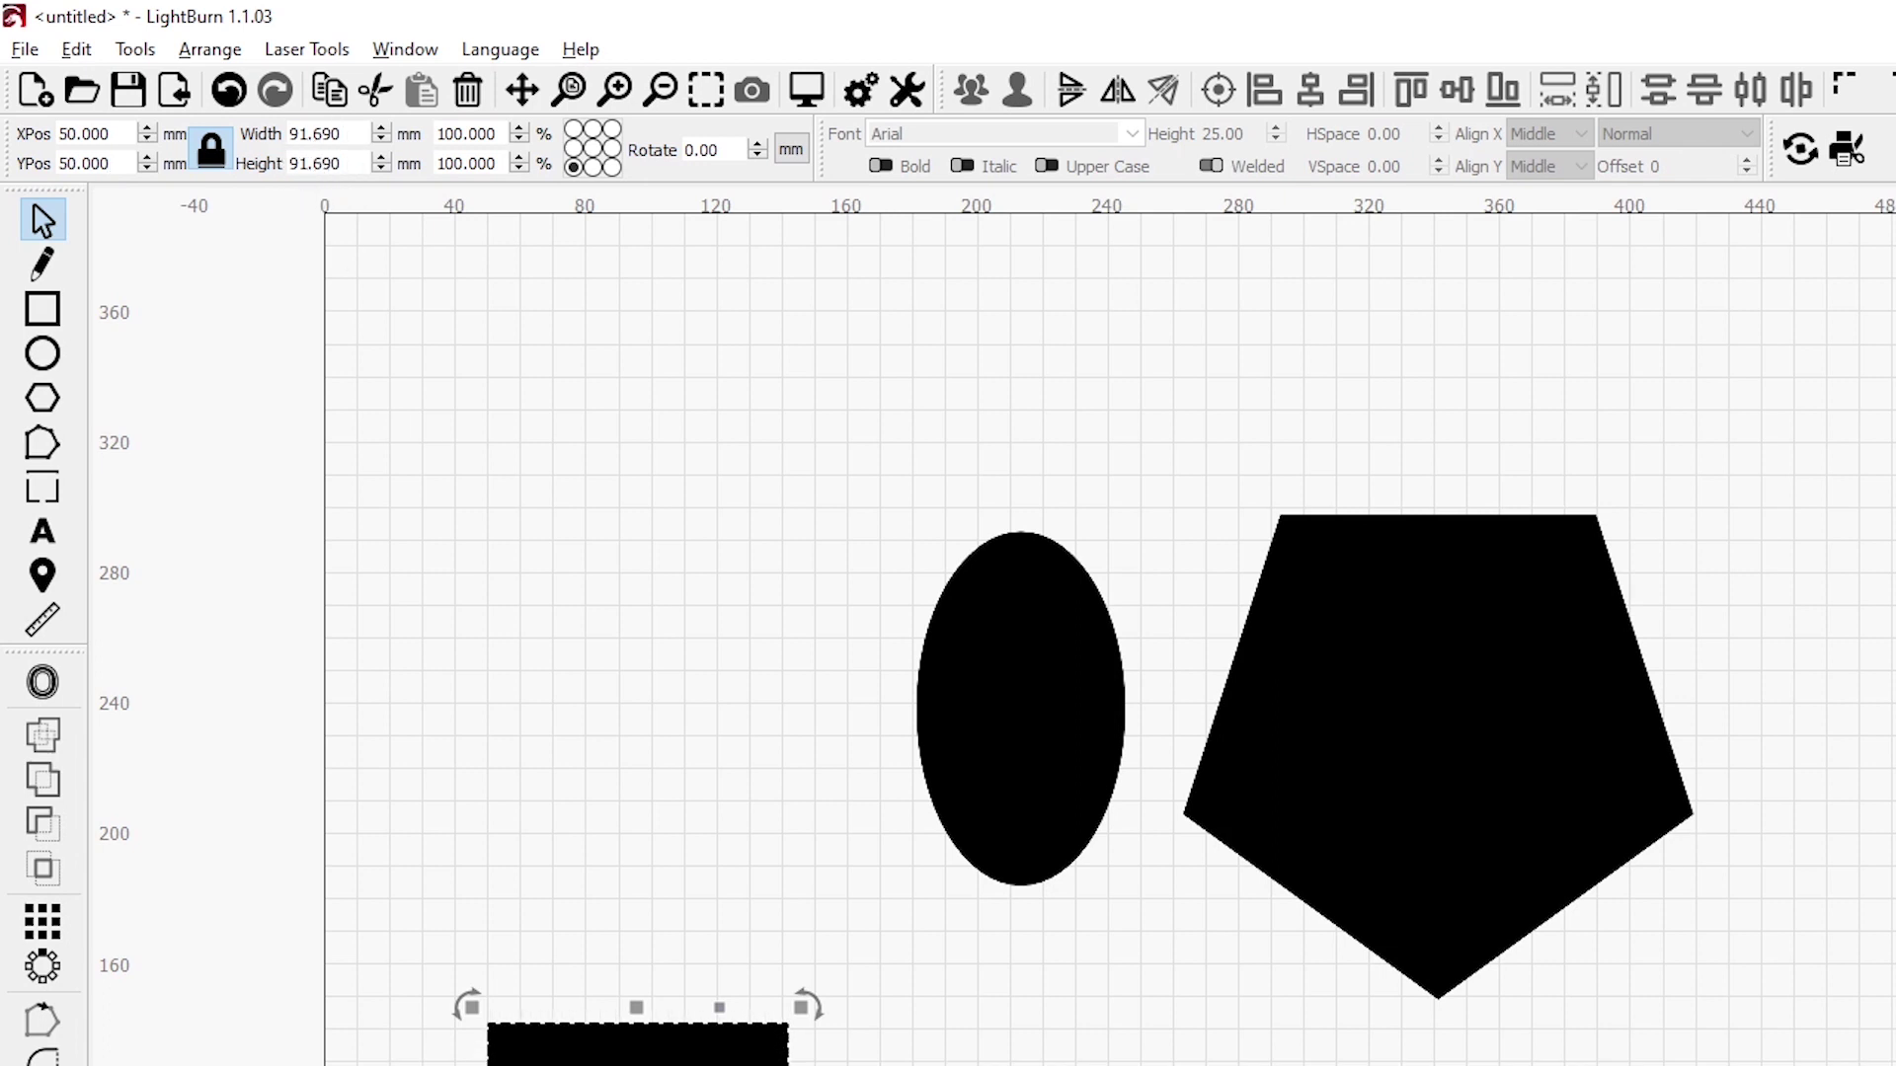
drag(637, 1056, 636, 701)
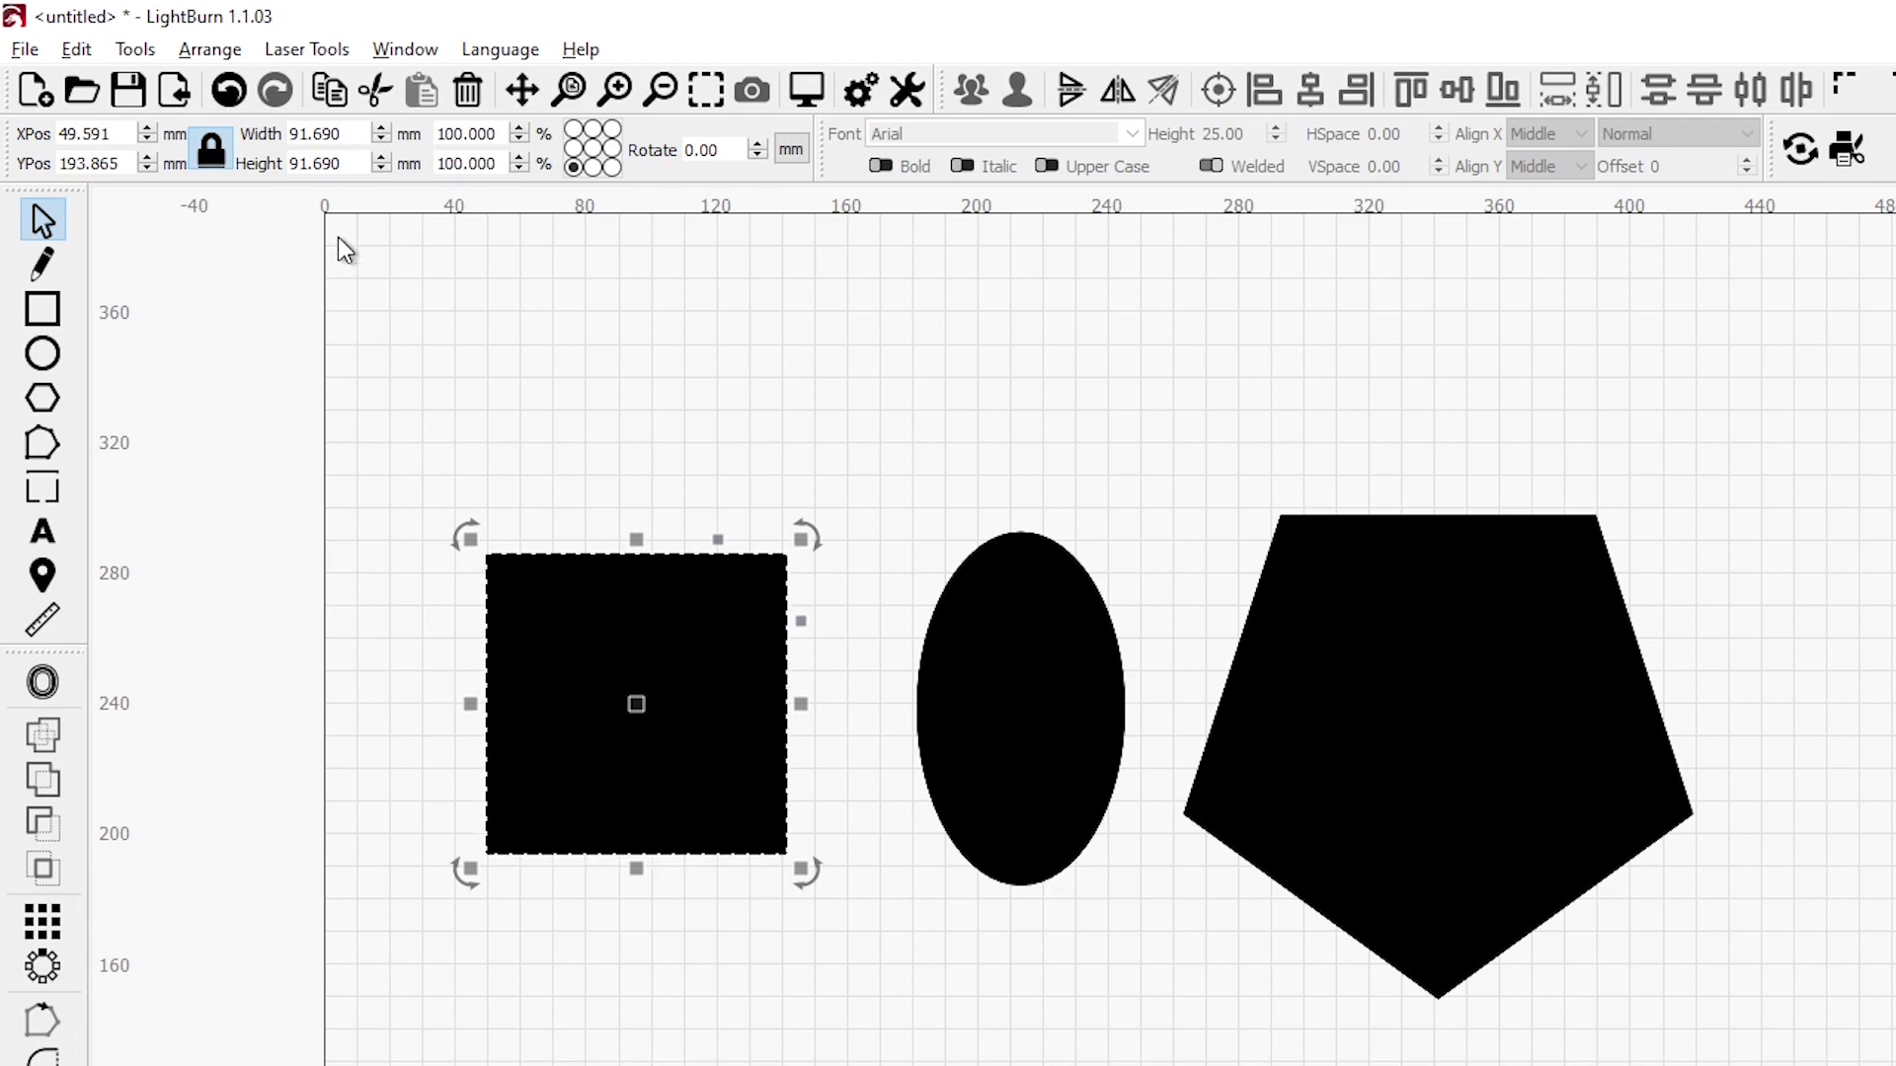
click(358, 133)
text(100)
key(Return)
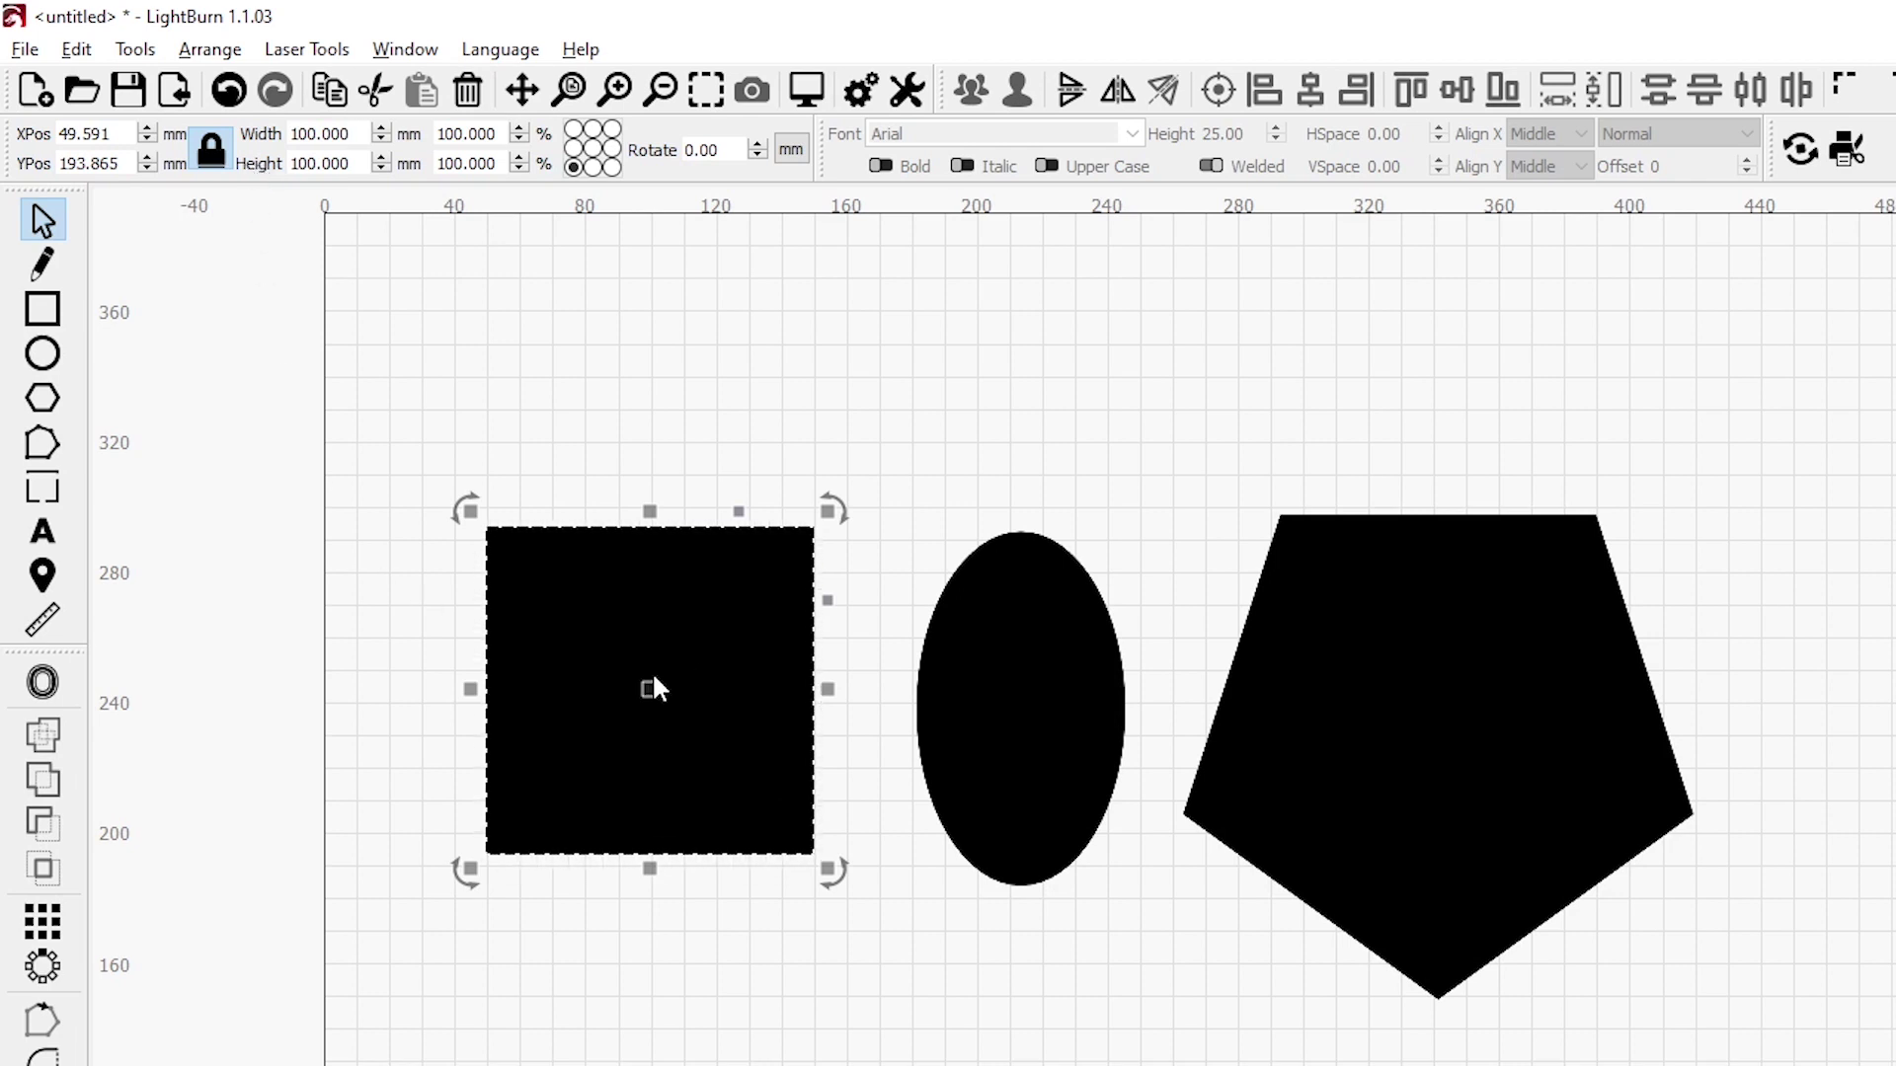
click(213, 153)
double_click(356, 163)
text(150)
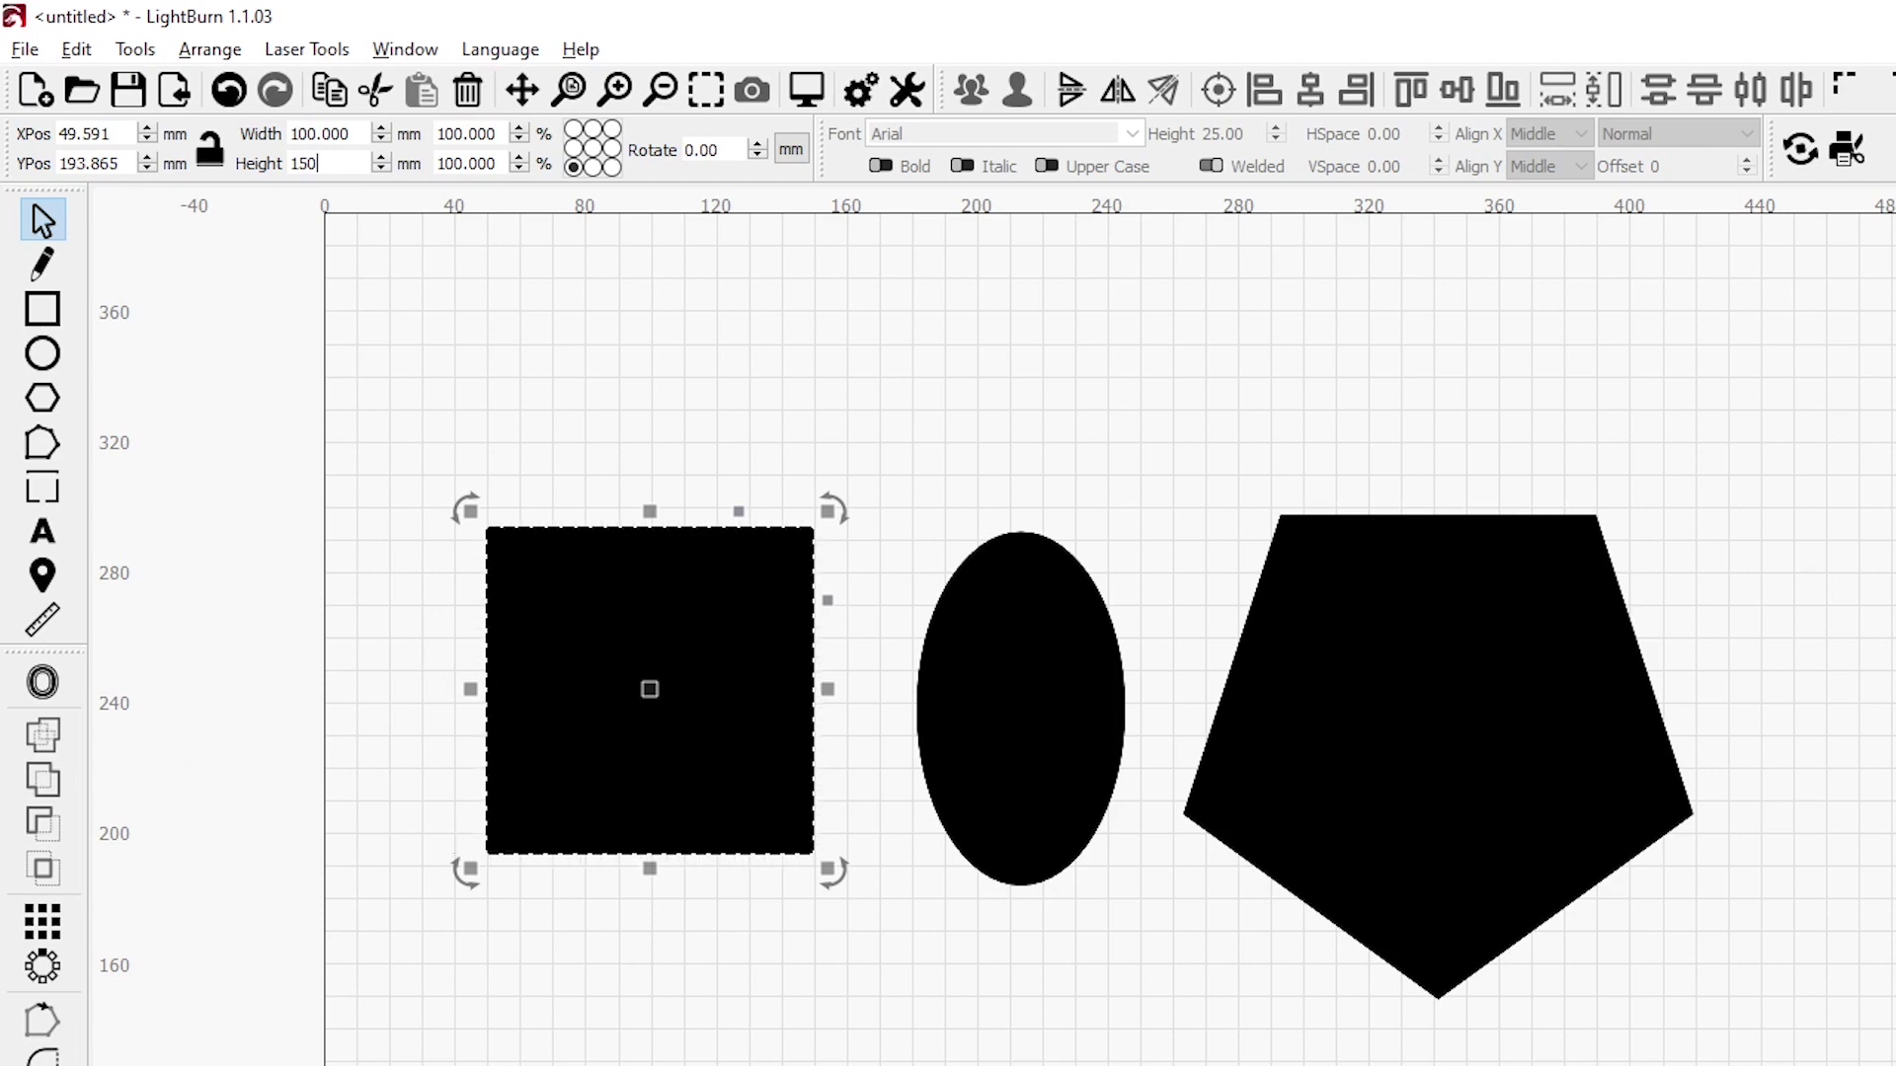
key(Return)
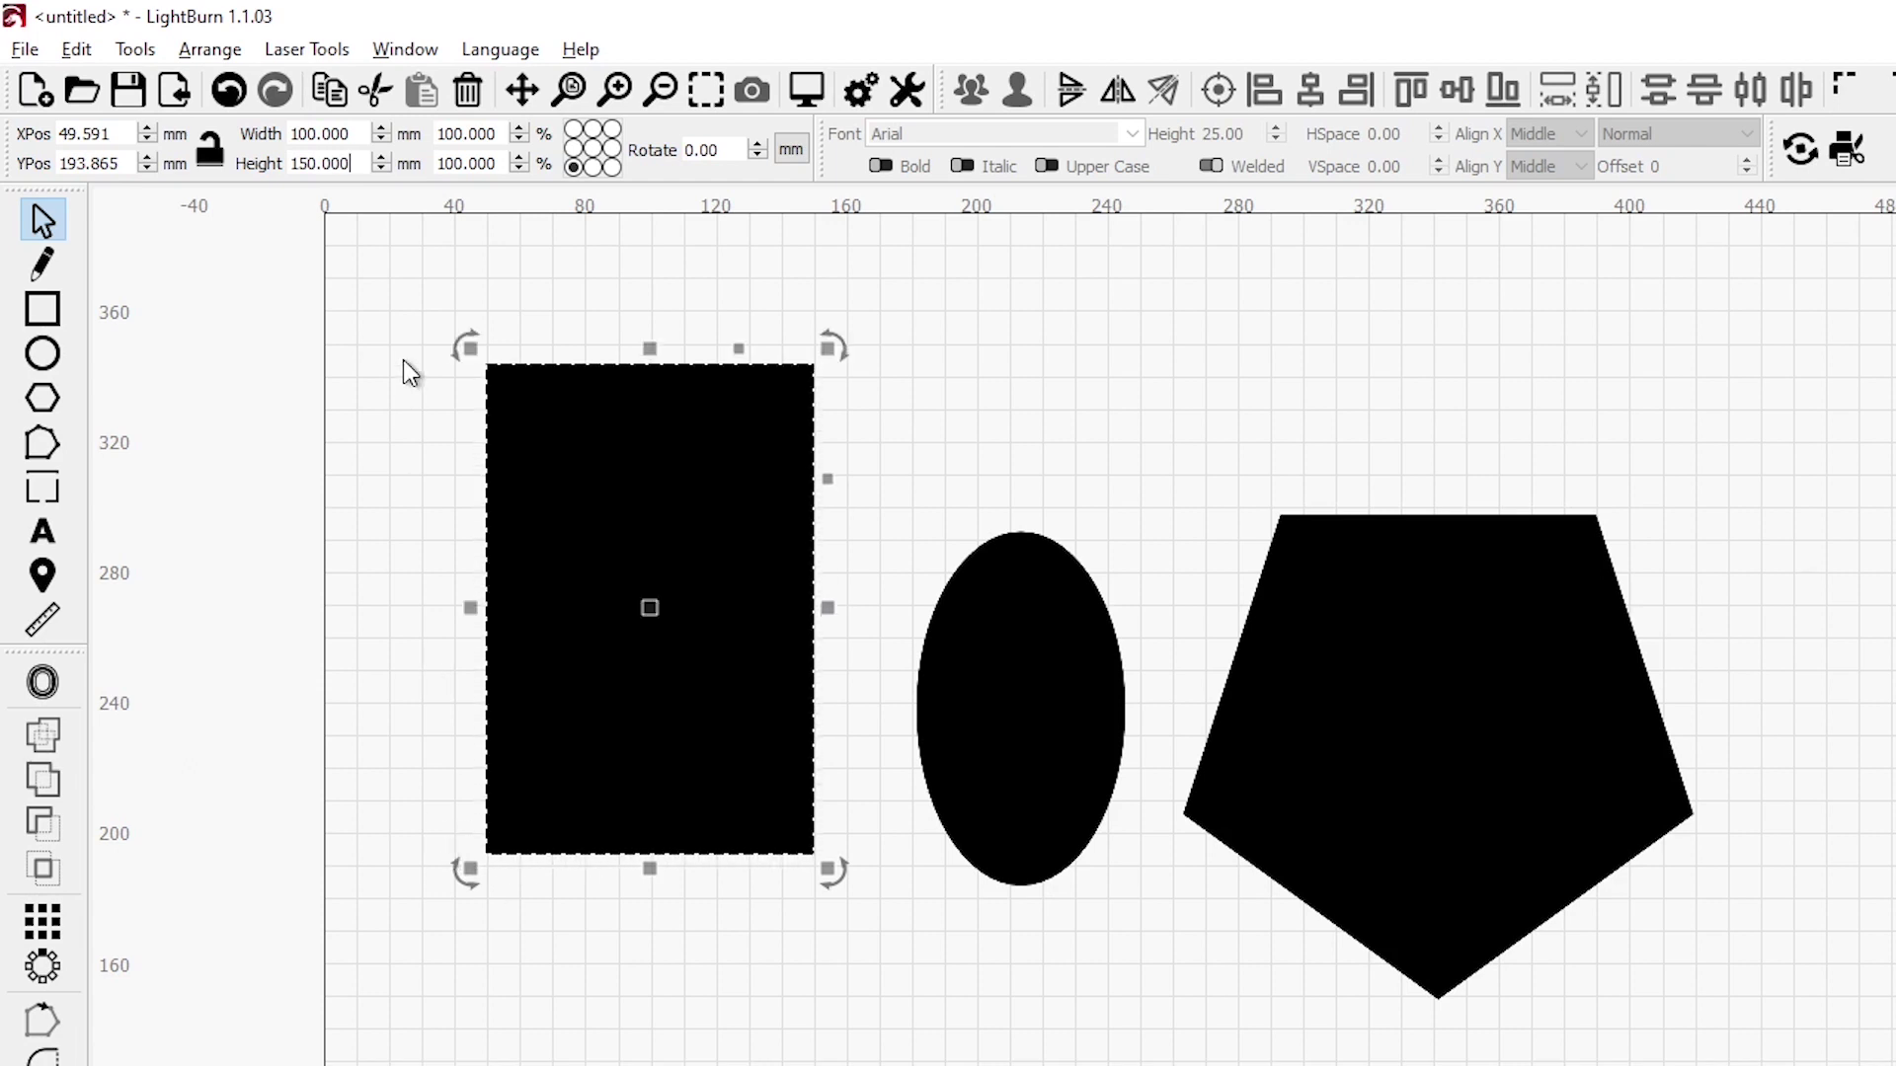
key(ctrl+z)
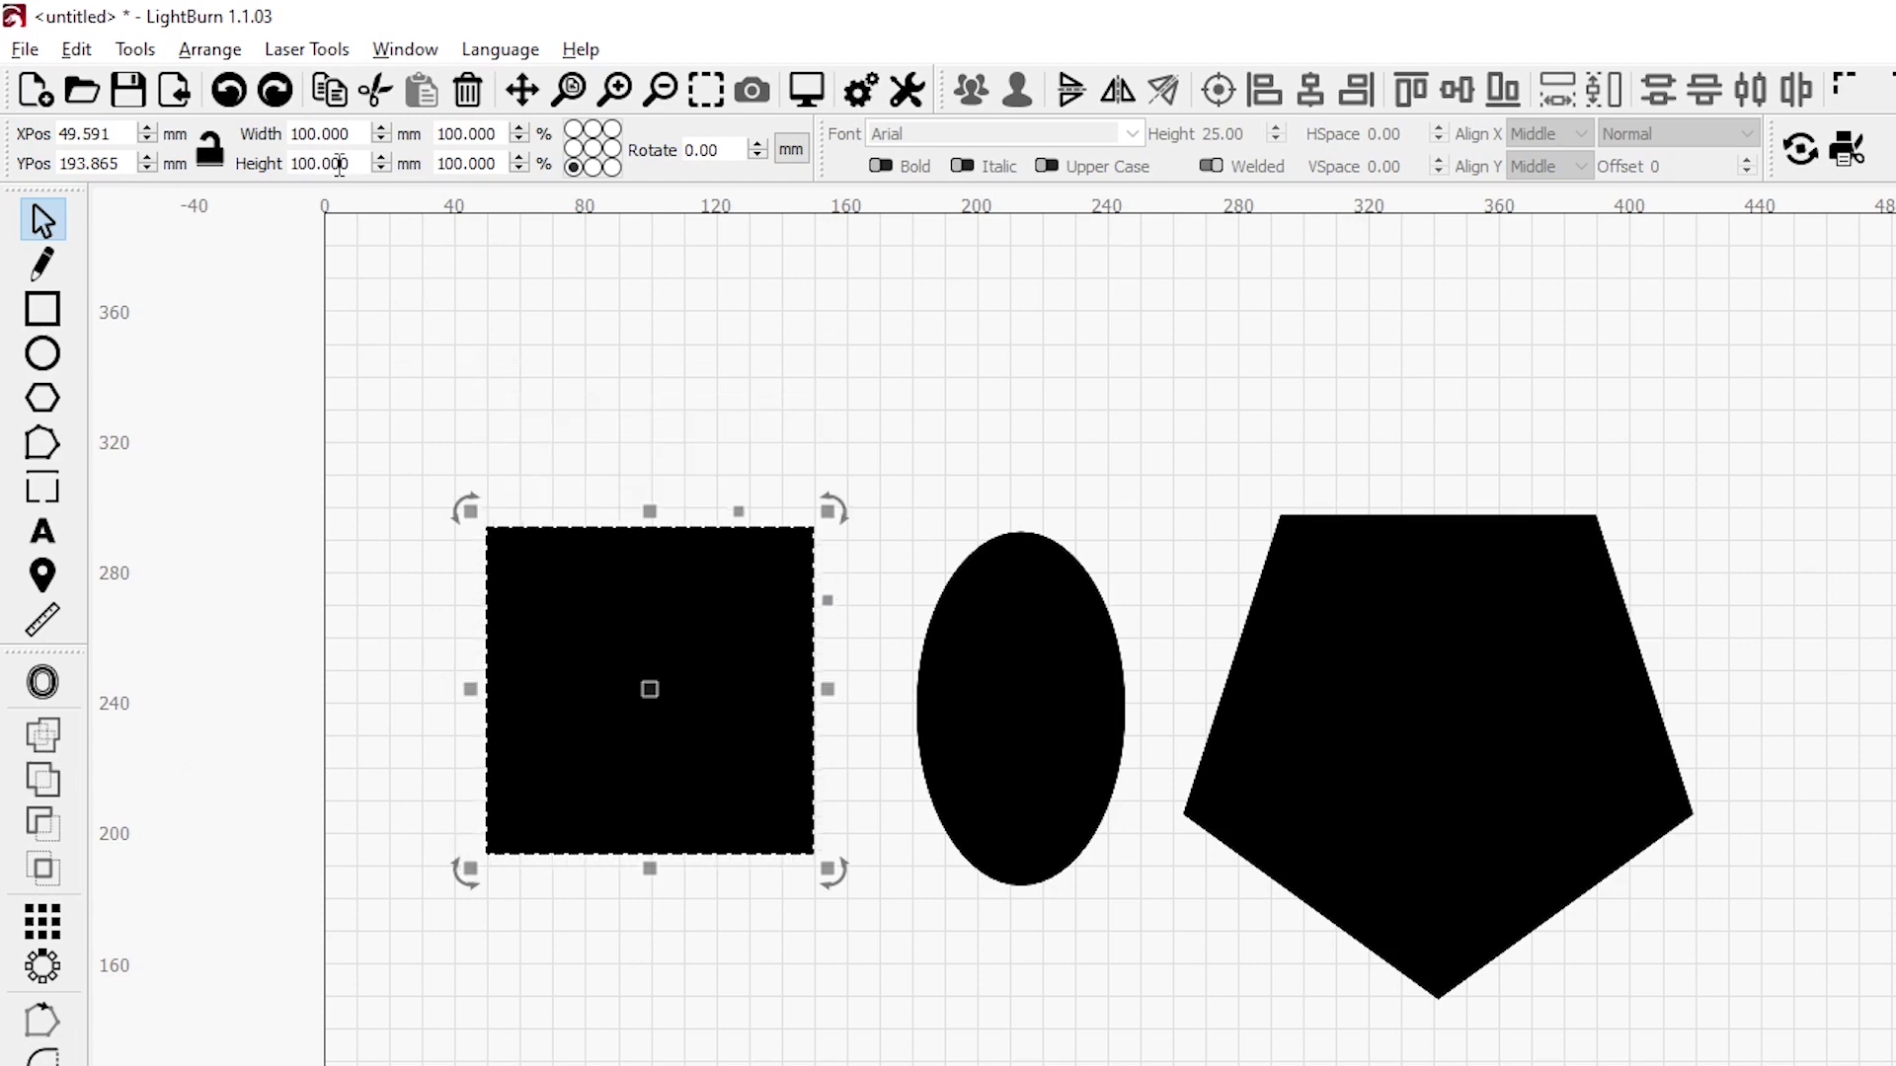
key(ctrl+a)
text(150)
key(Return)
click(593, 149)
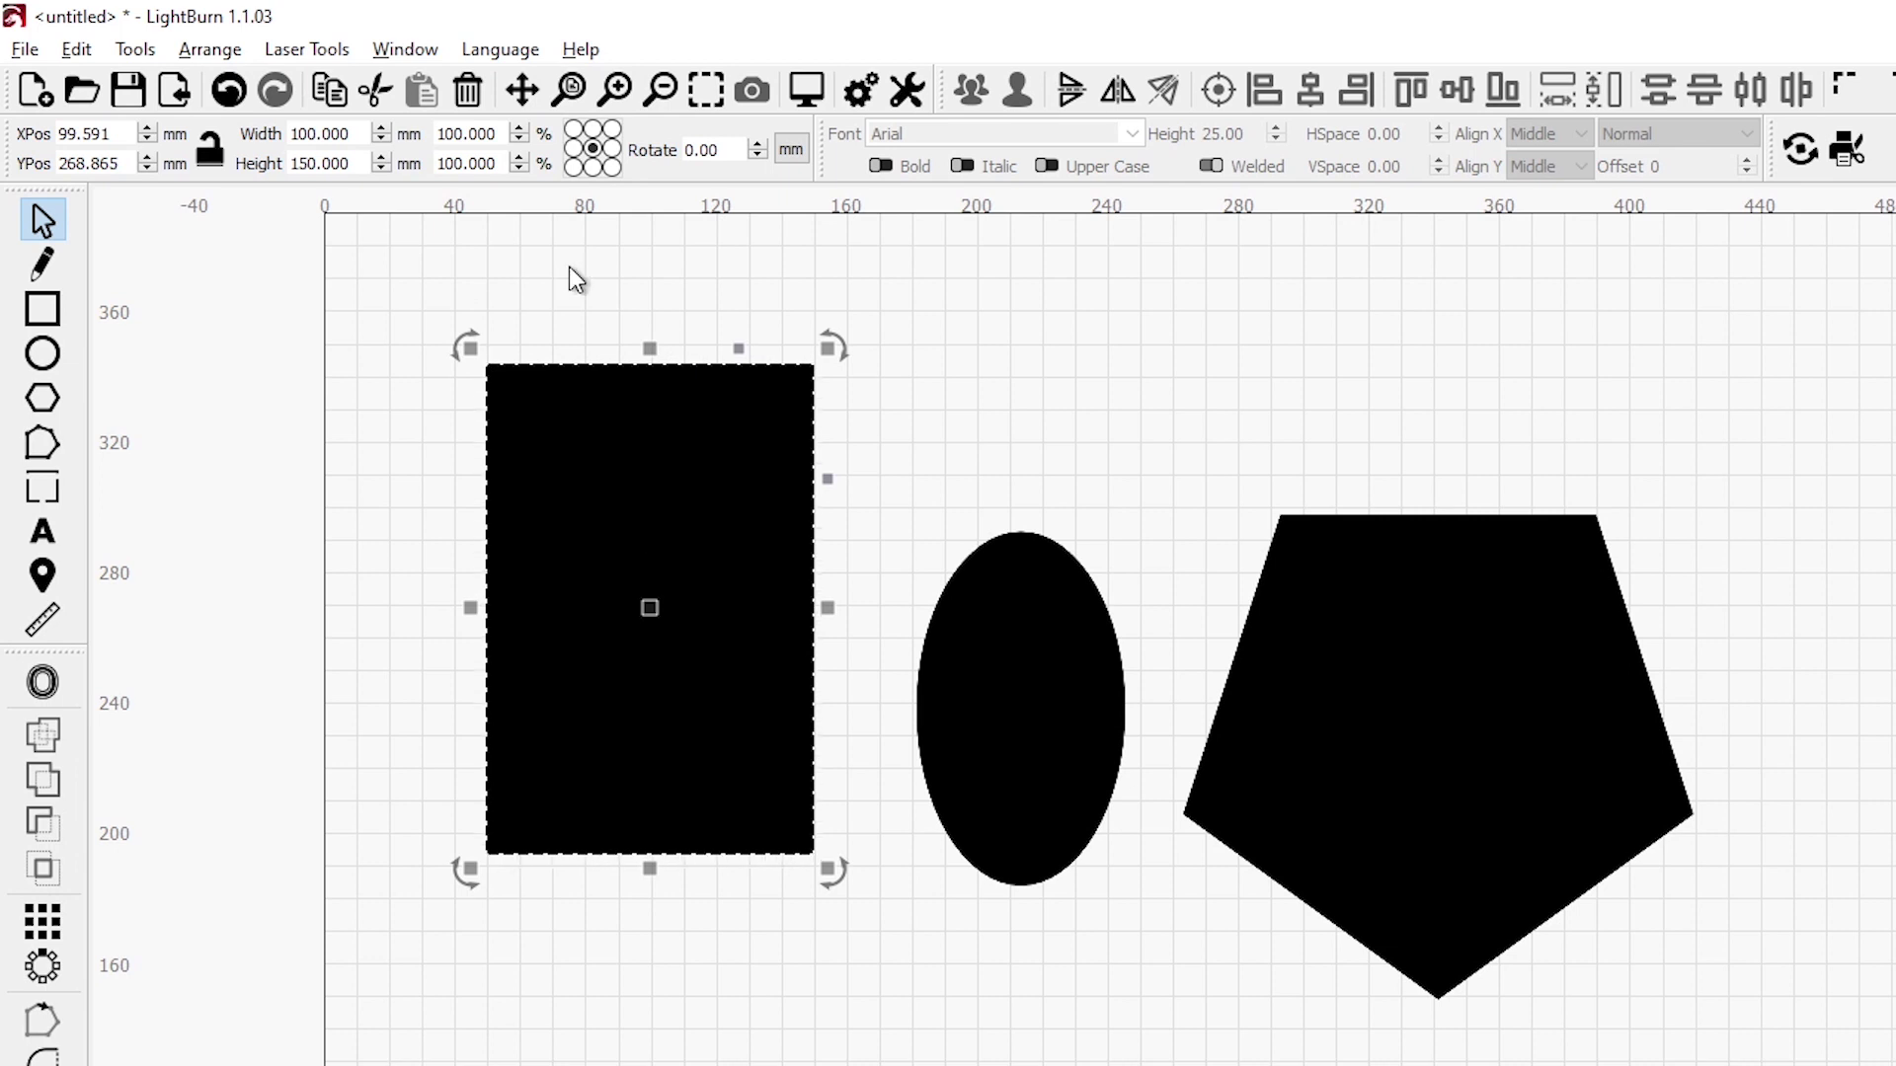
key(ctrl+z)
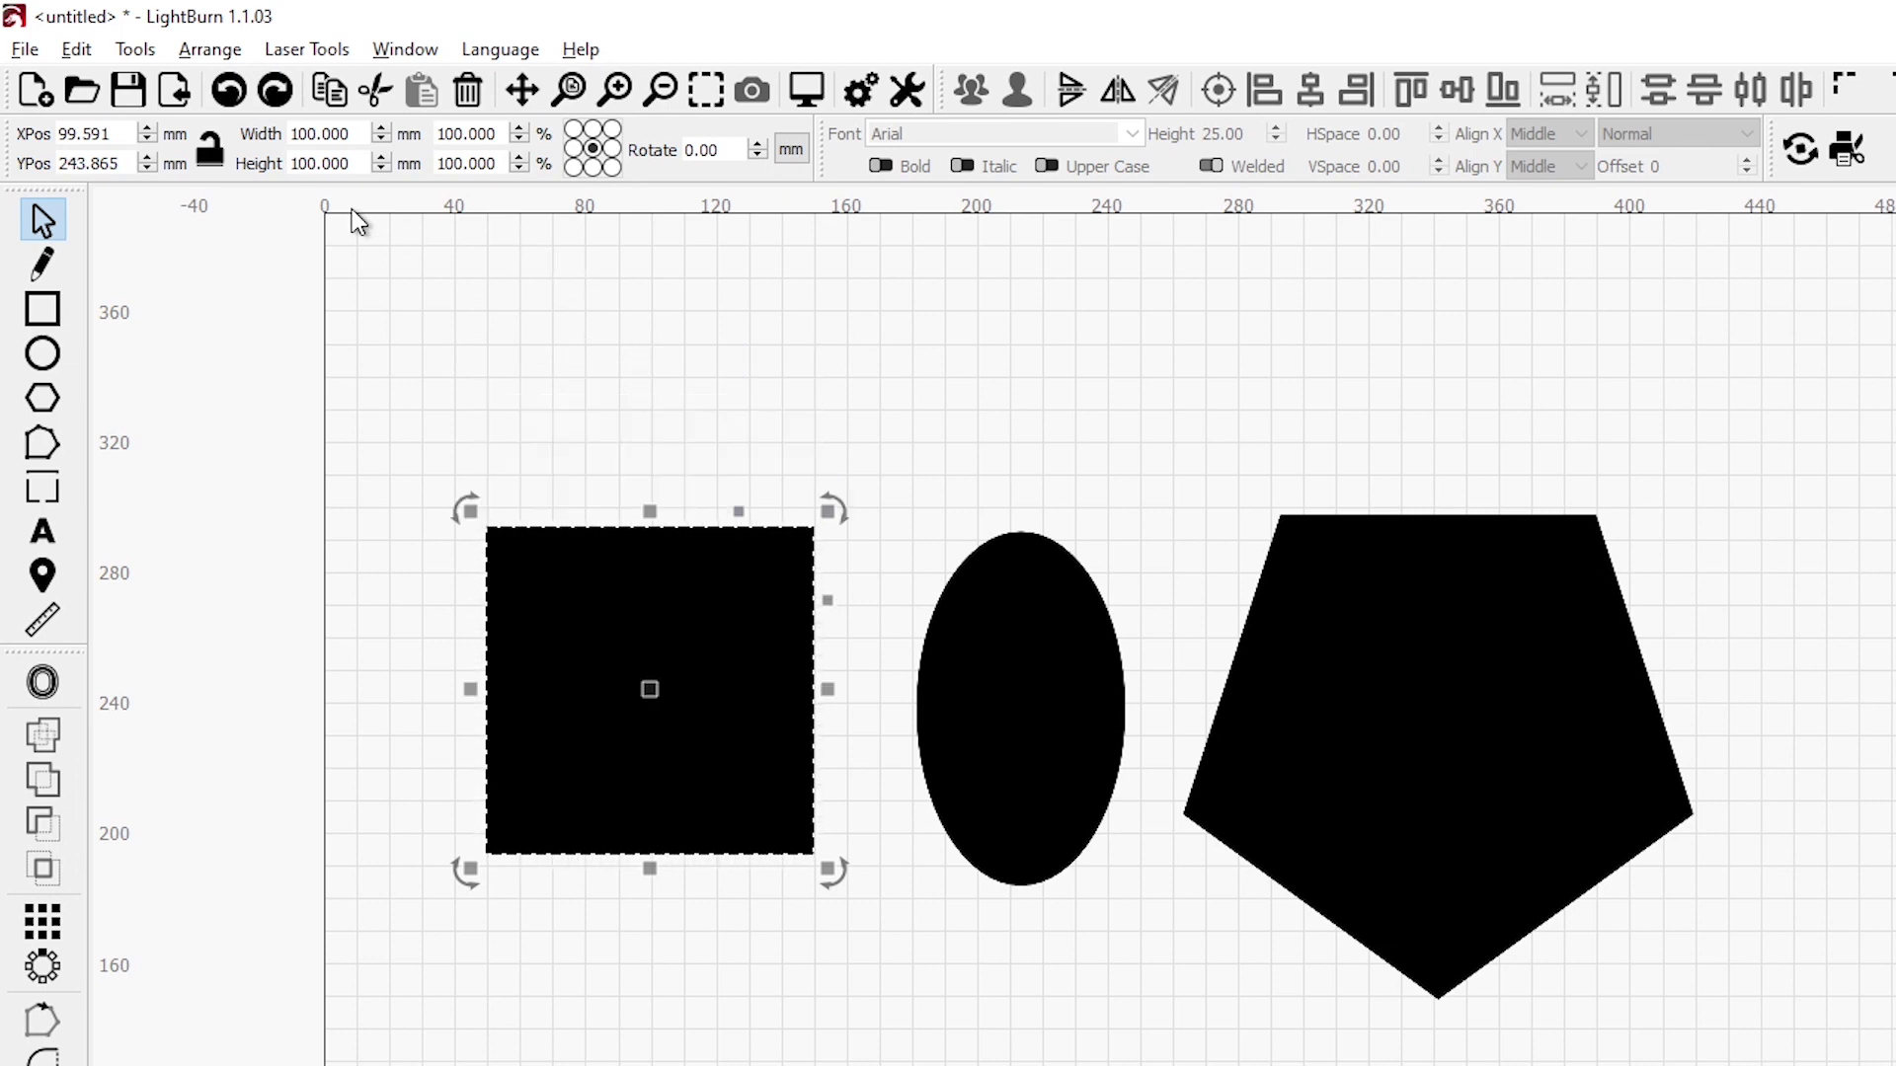
double_click(341, 164)
text(150)
key(Return)
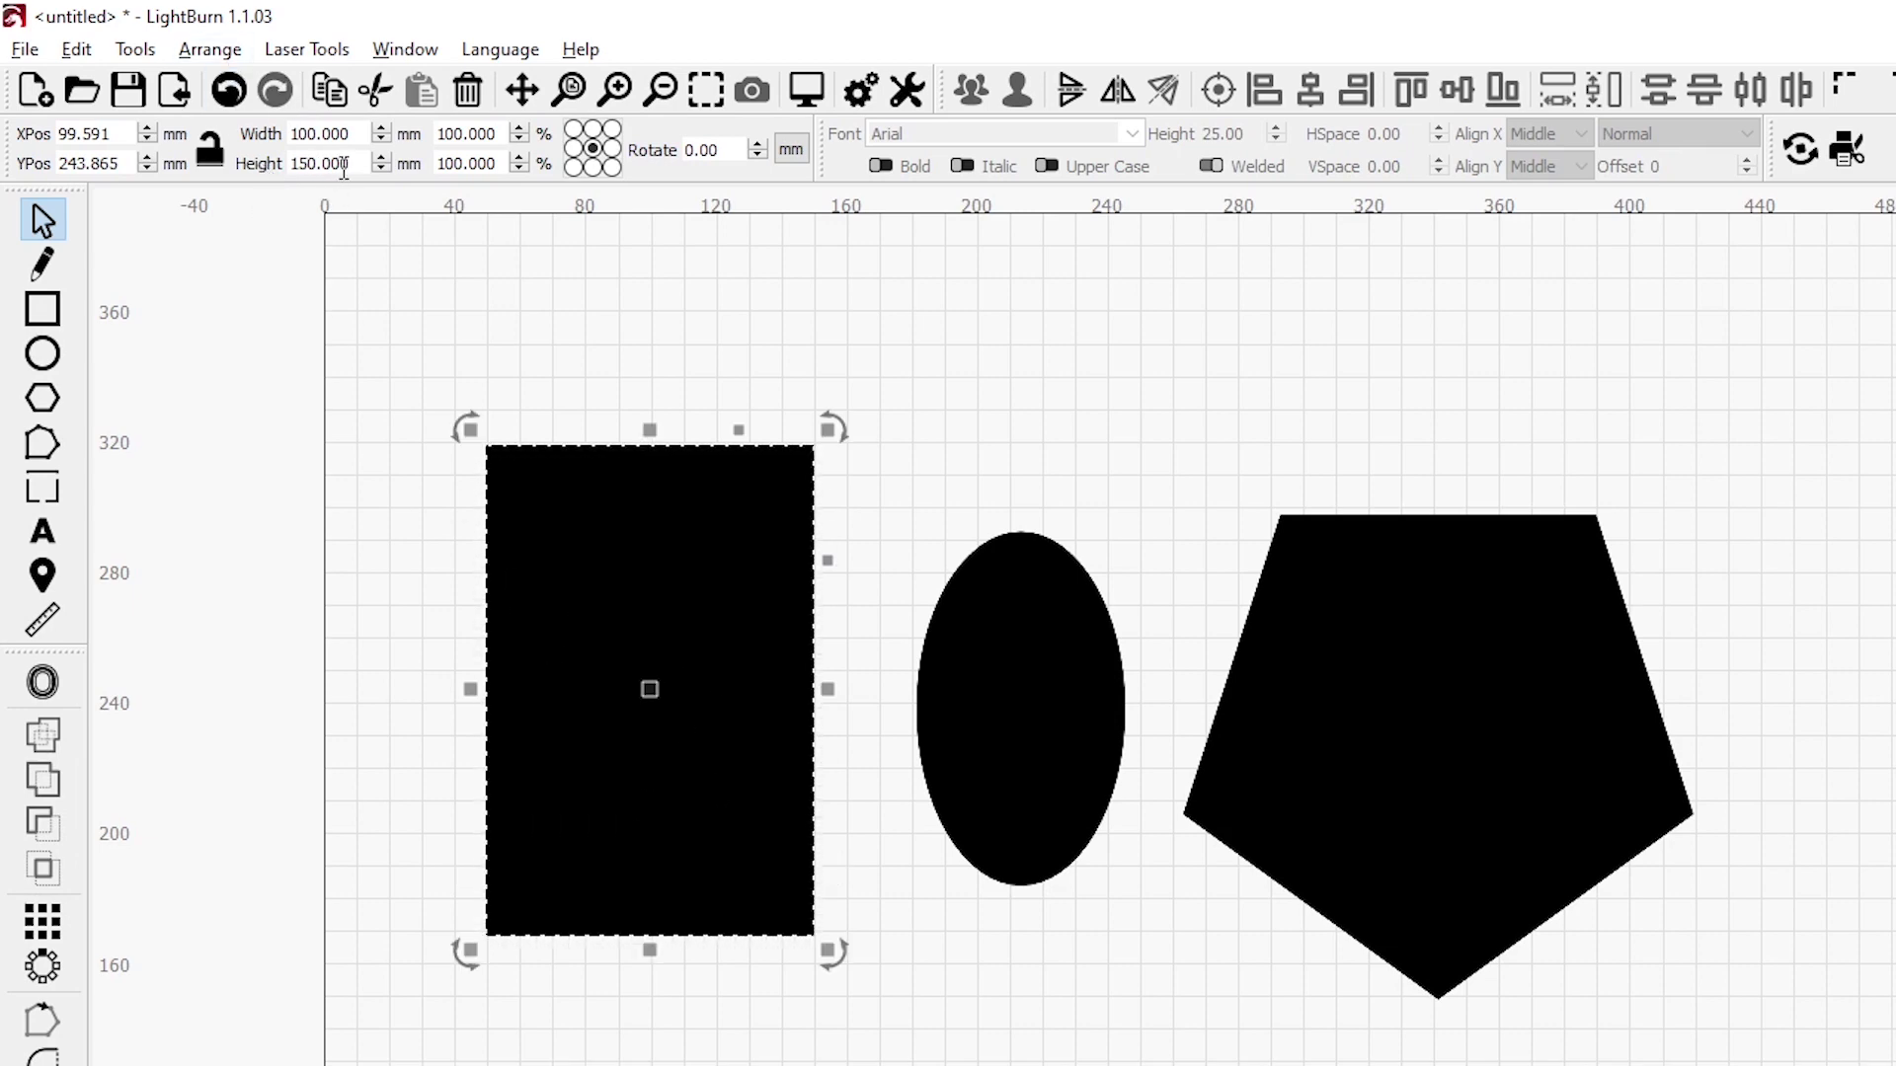
key(ctrl+z)
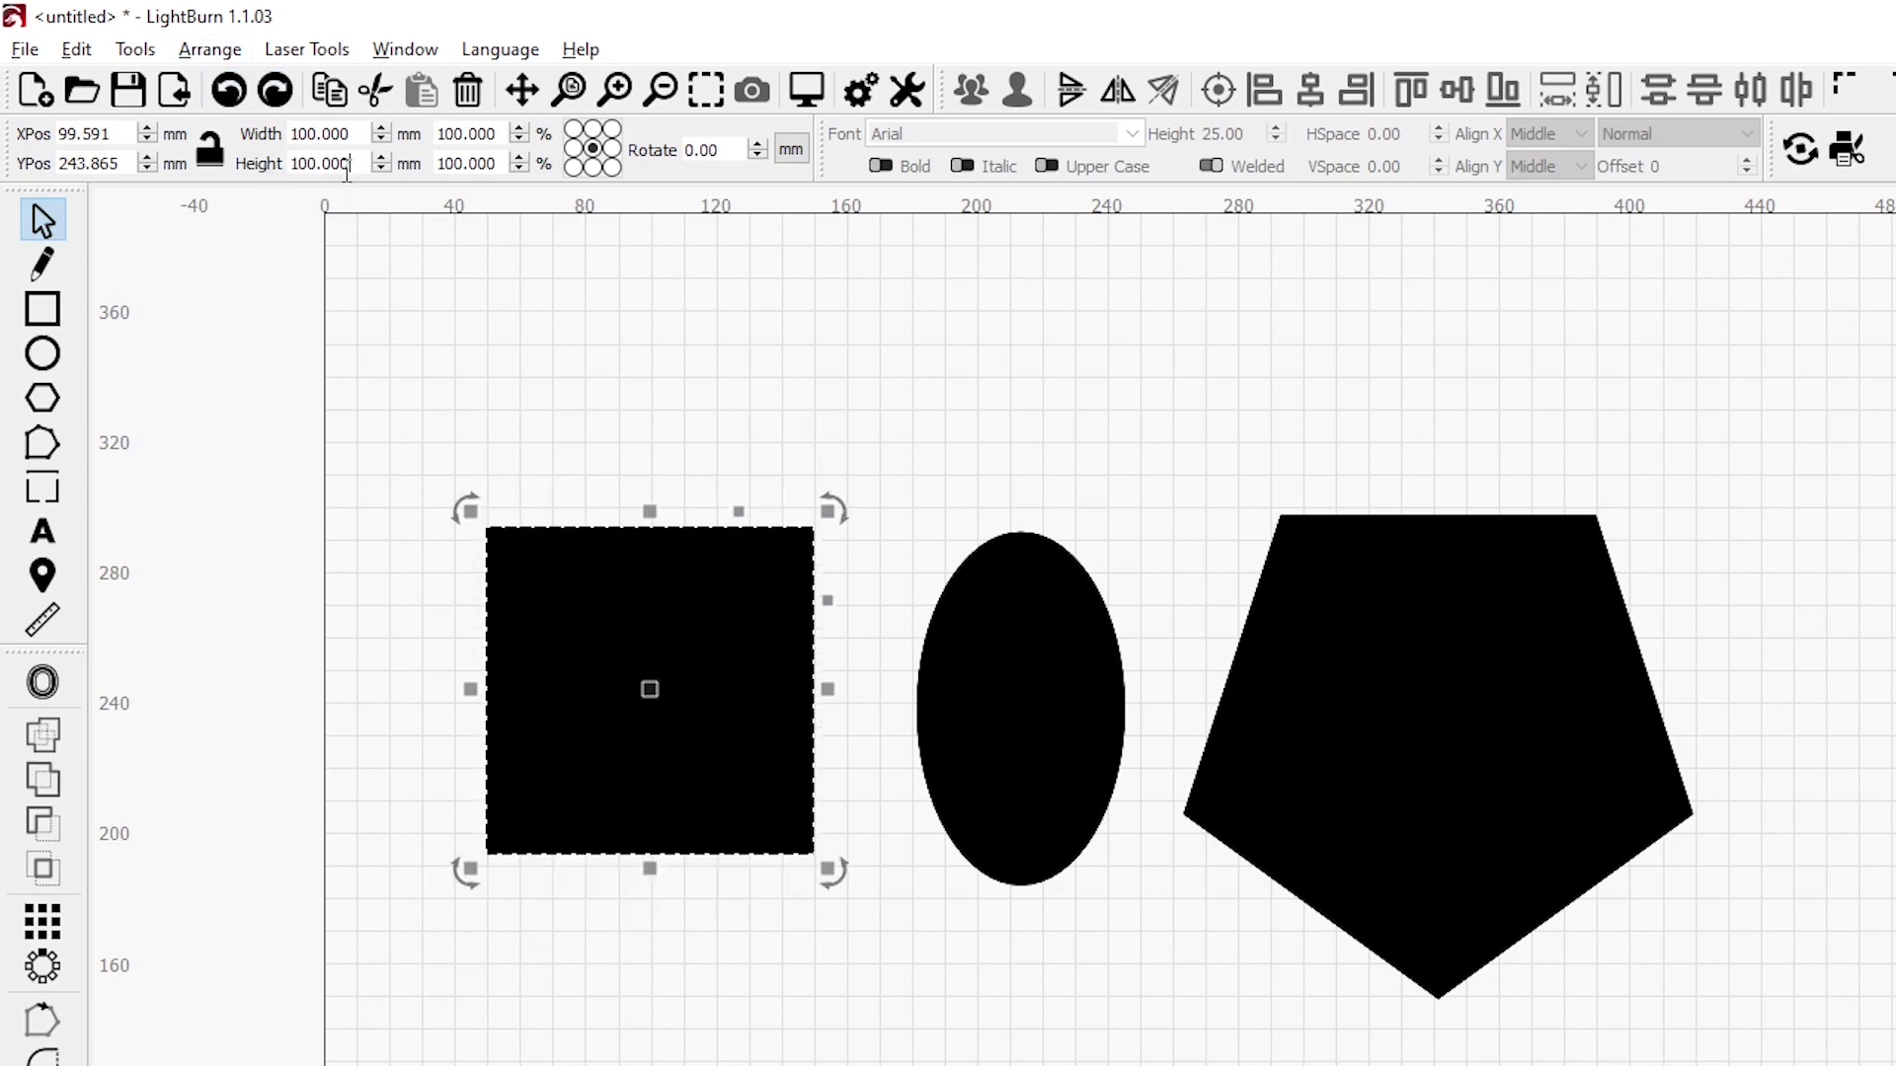
double_click(499, 166)
text(120)
click(210, 149)
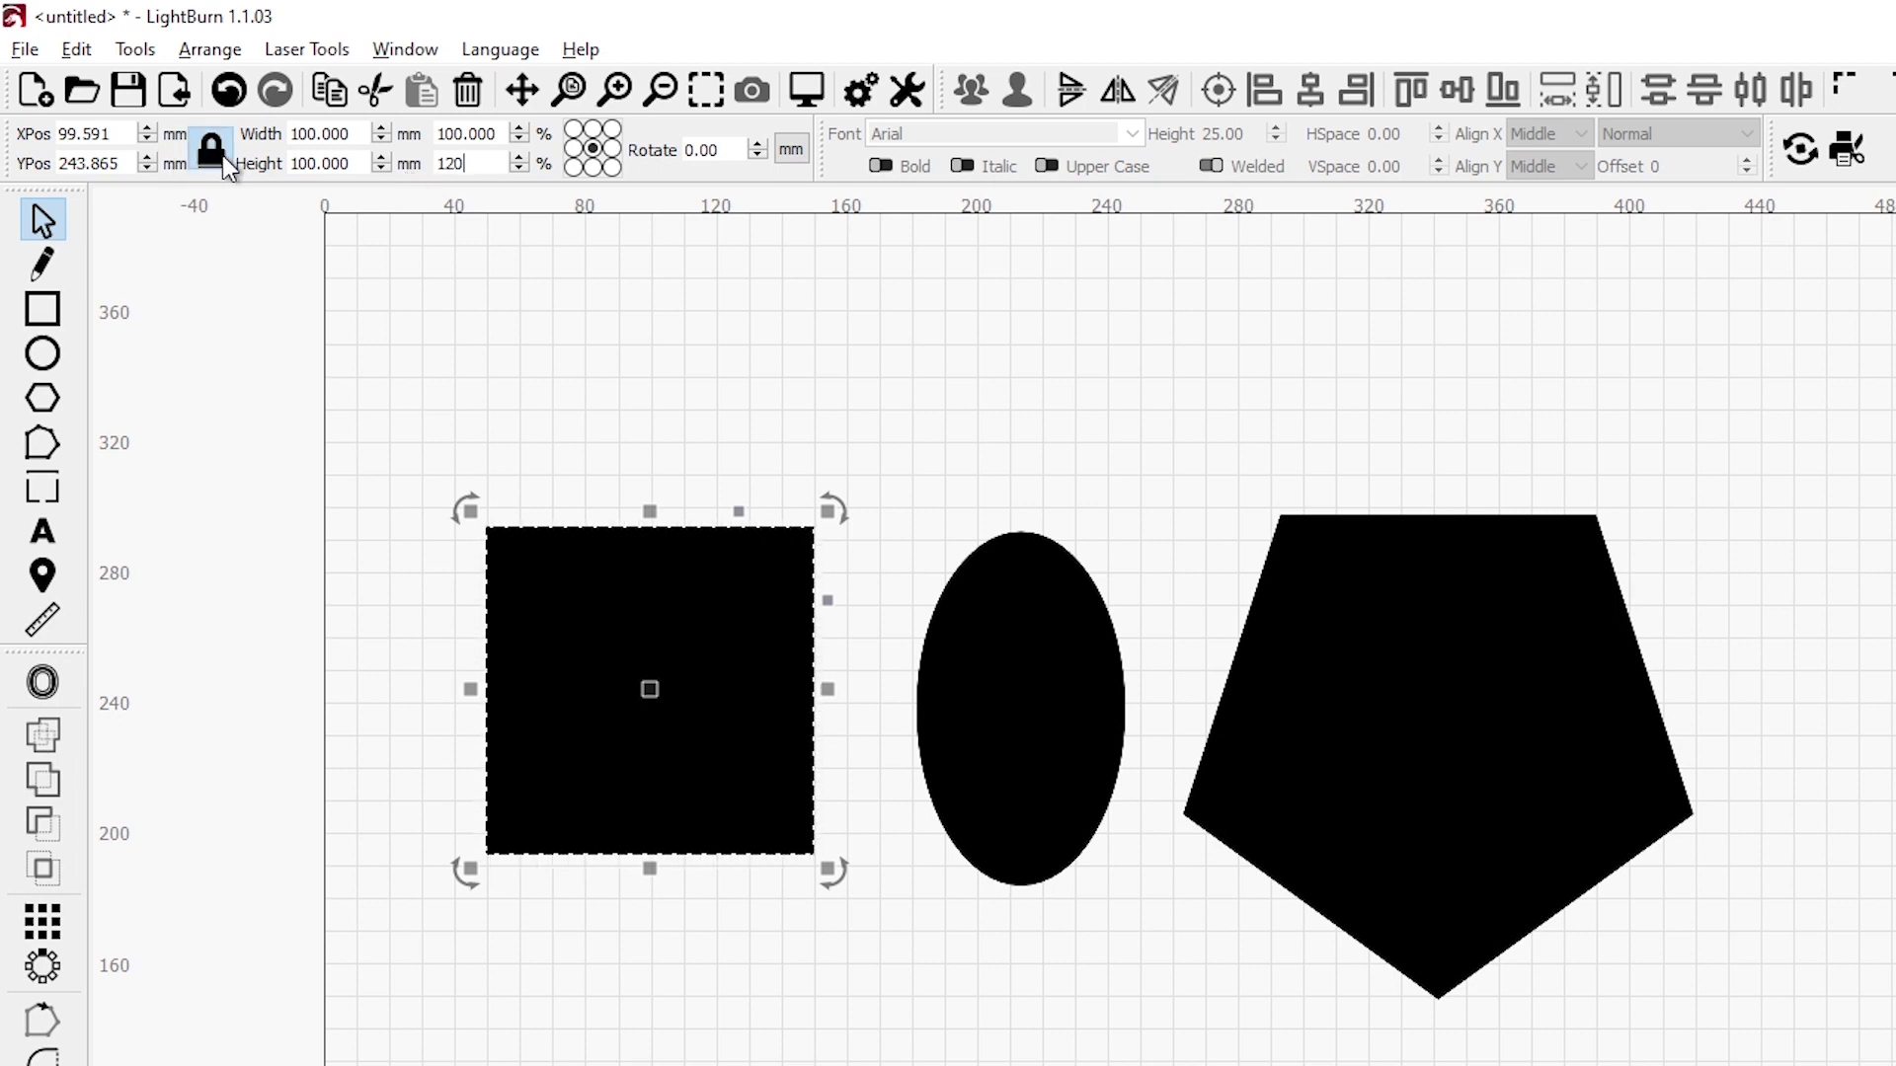
key(Return)
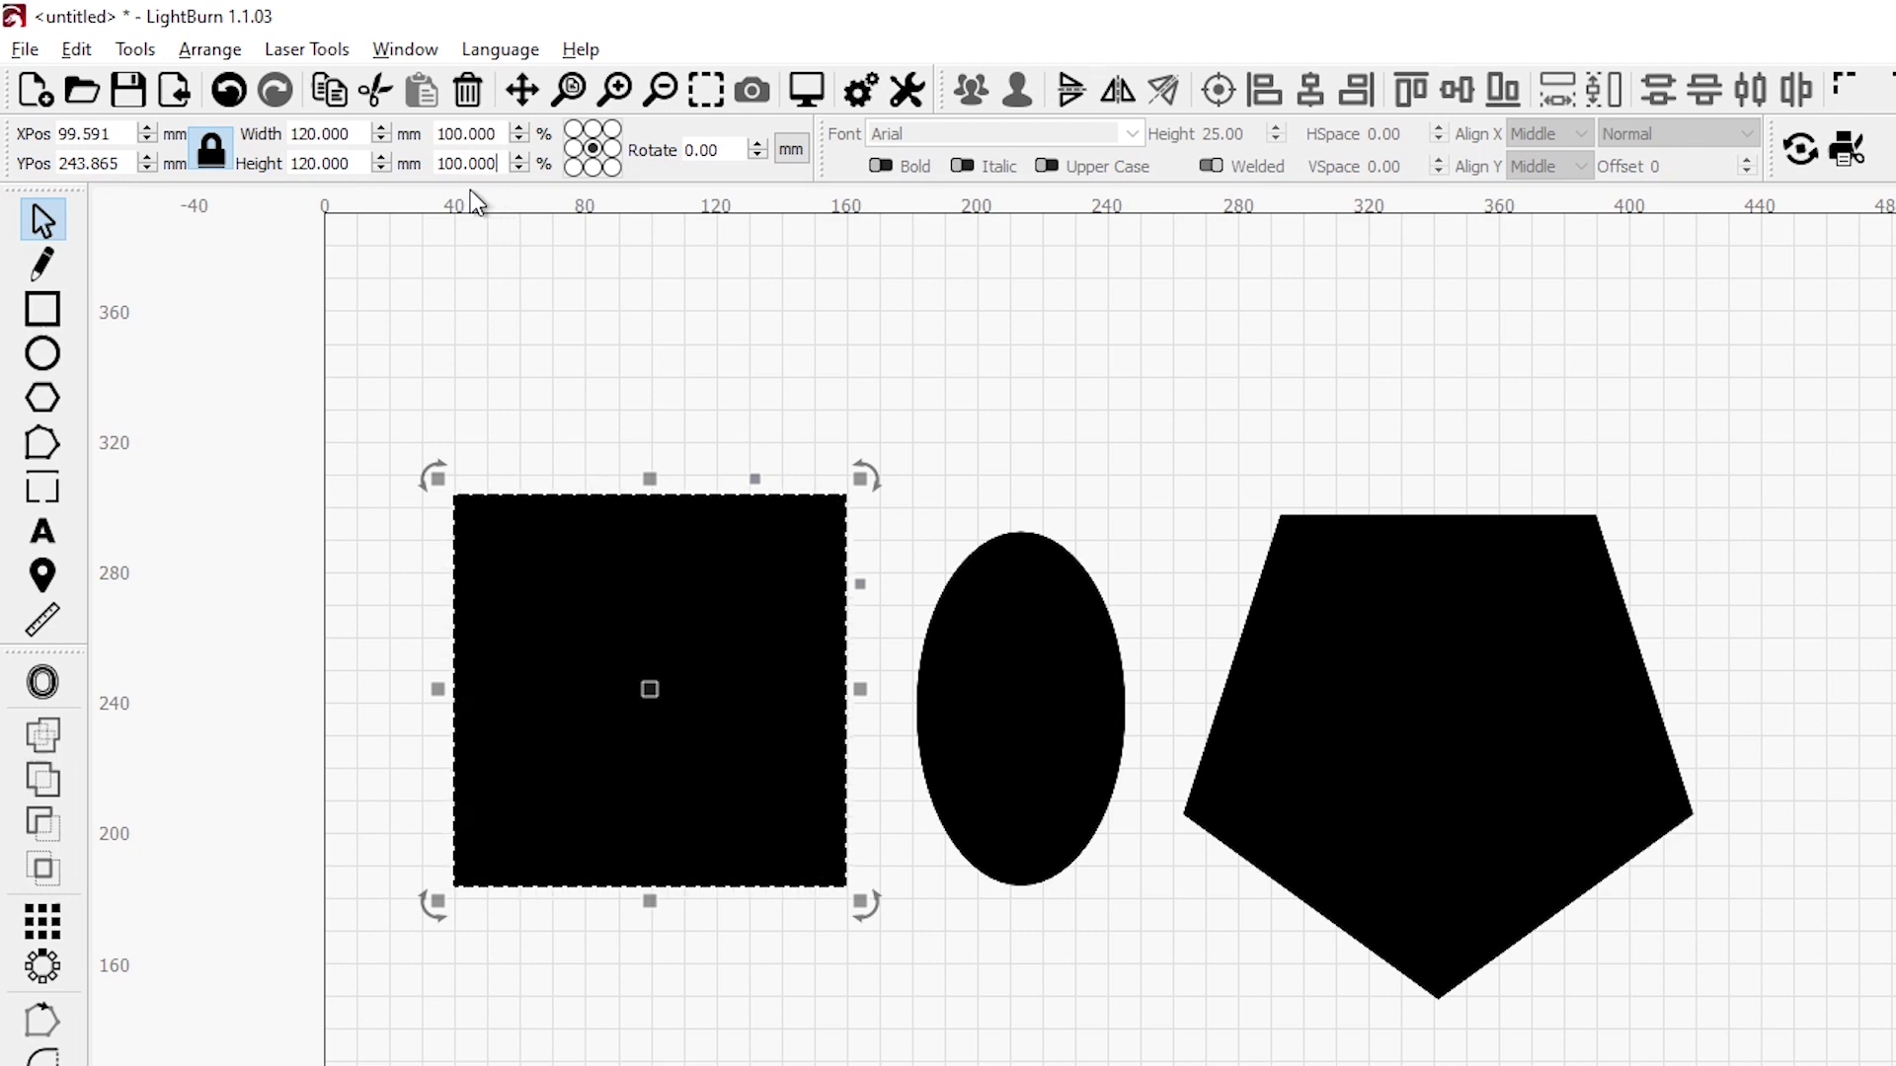
key(ctrl+z)
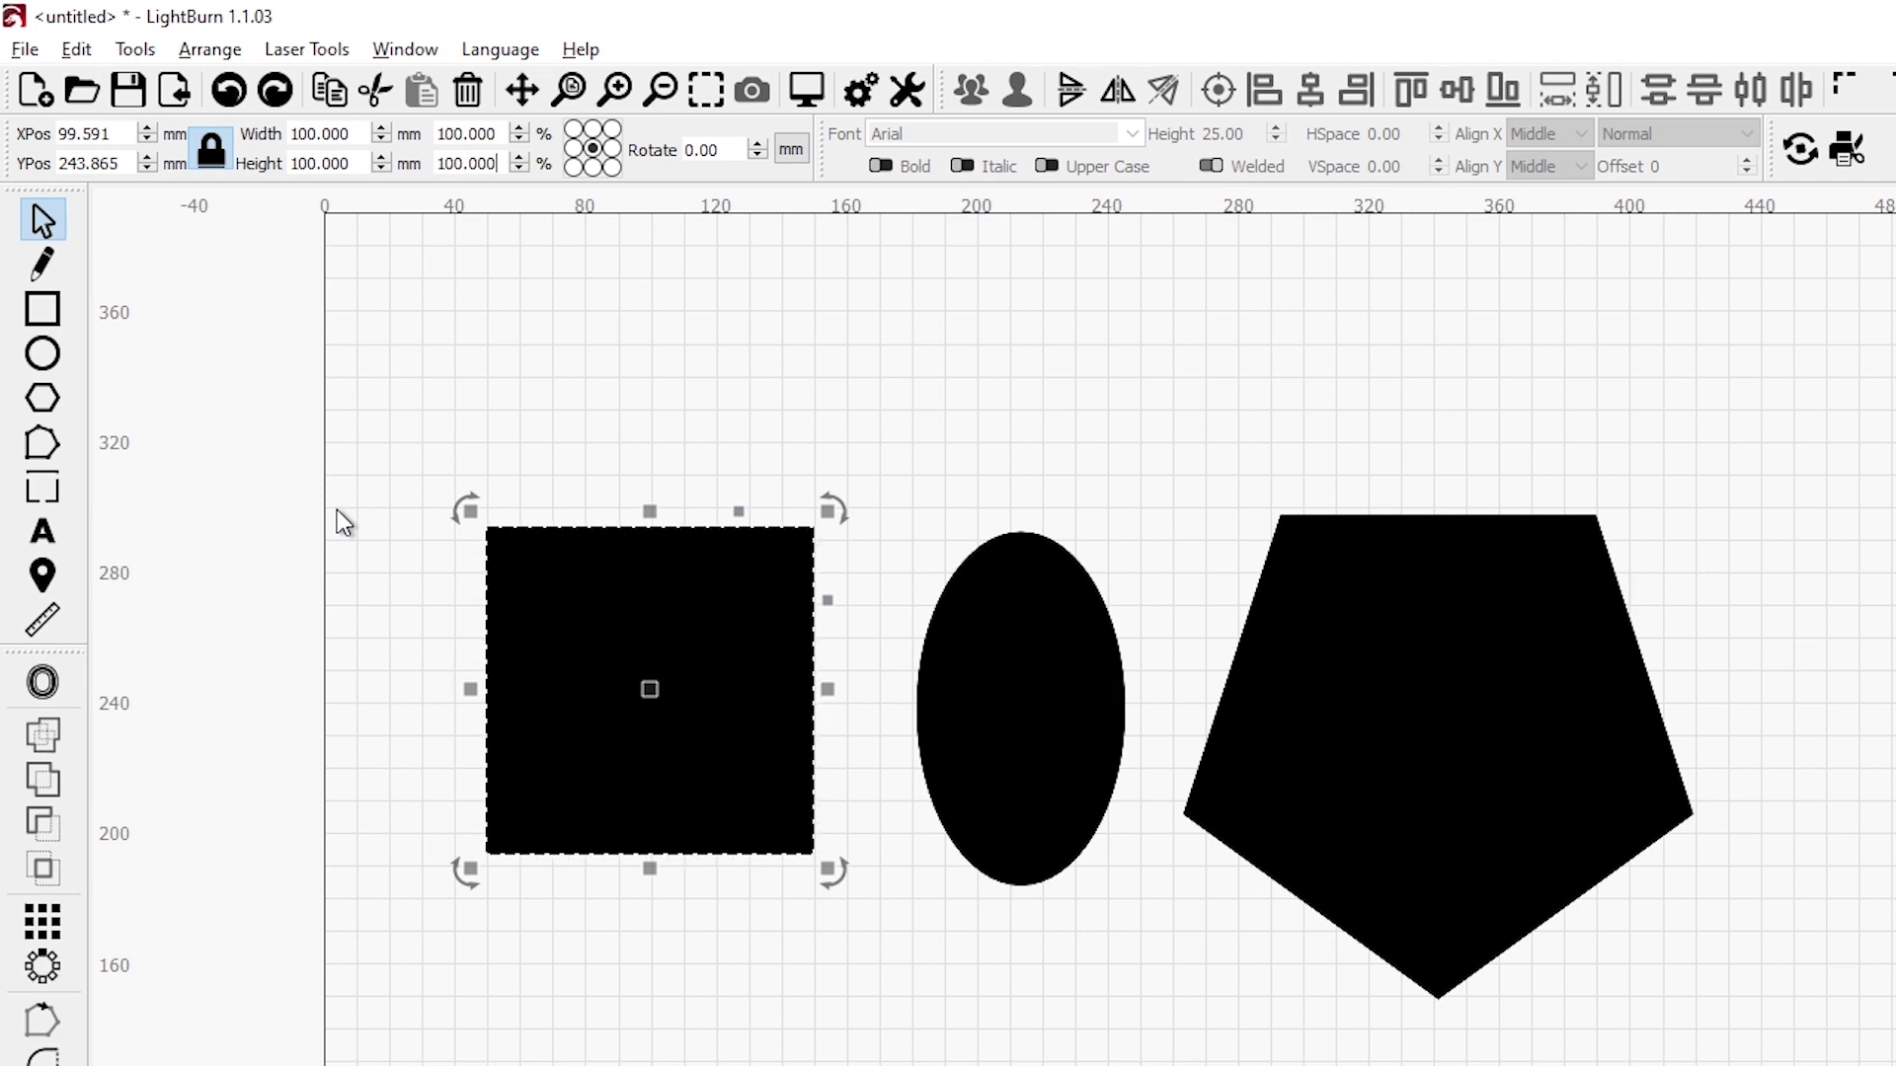
key(ctrl+shift+z)
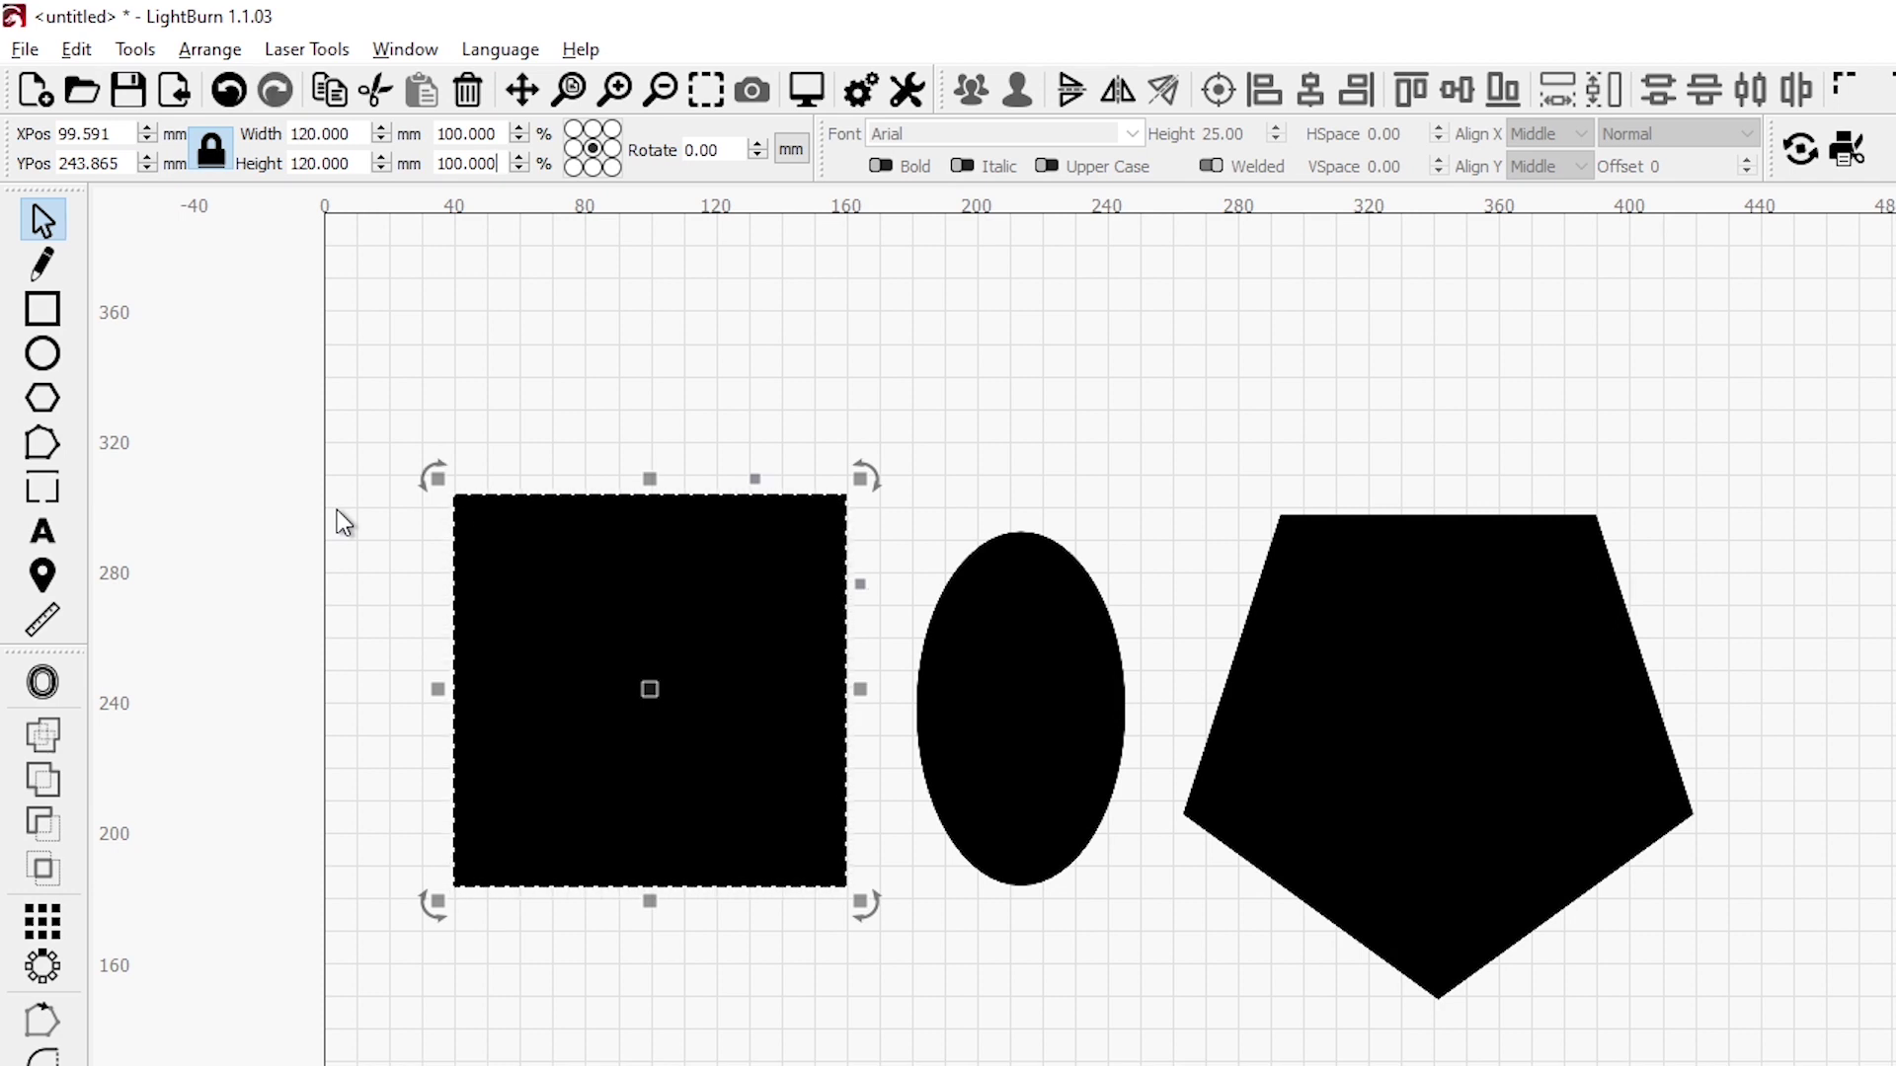
key(ctrl+z)
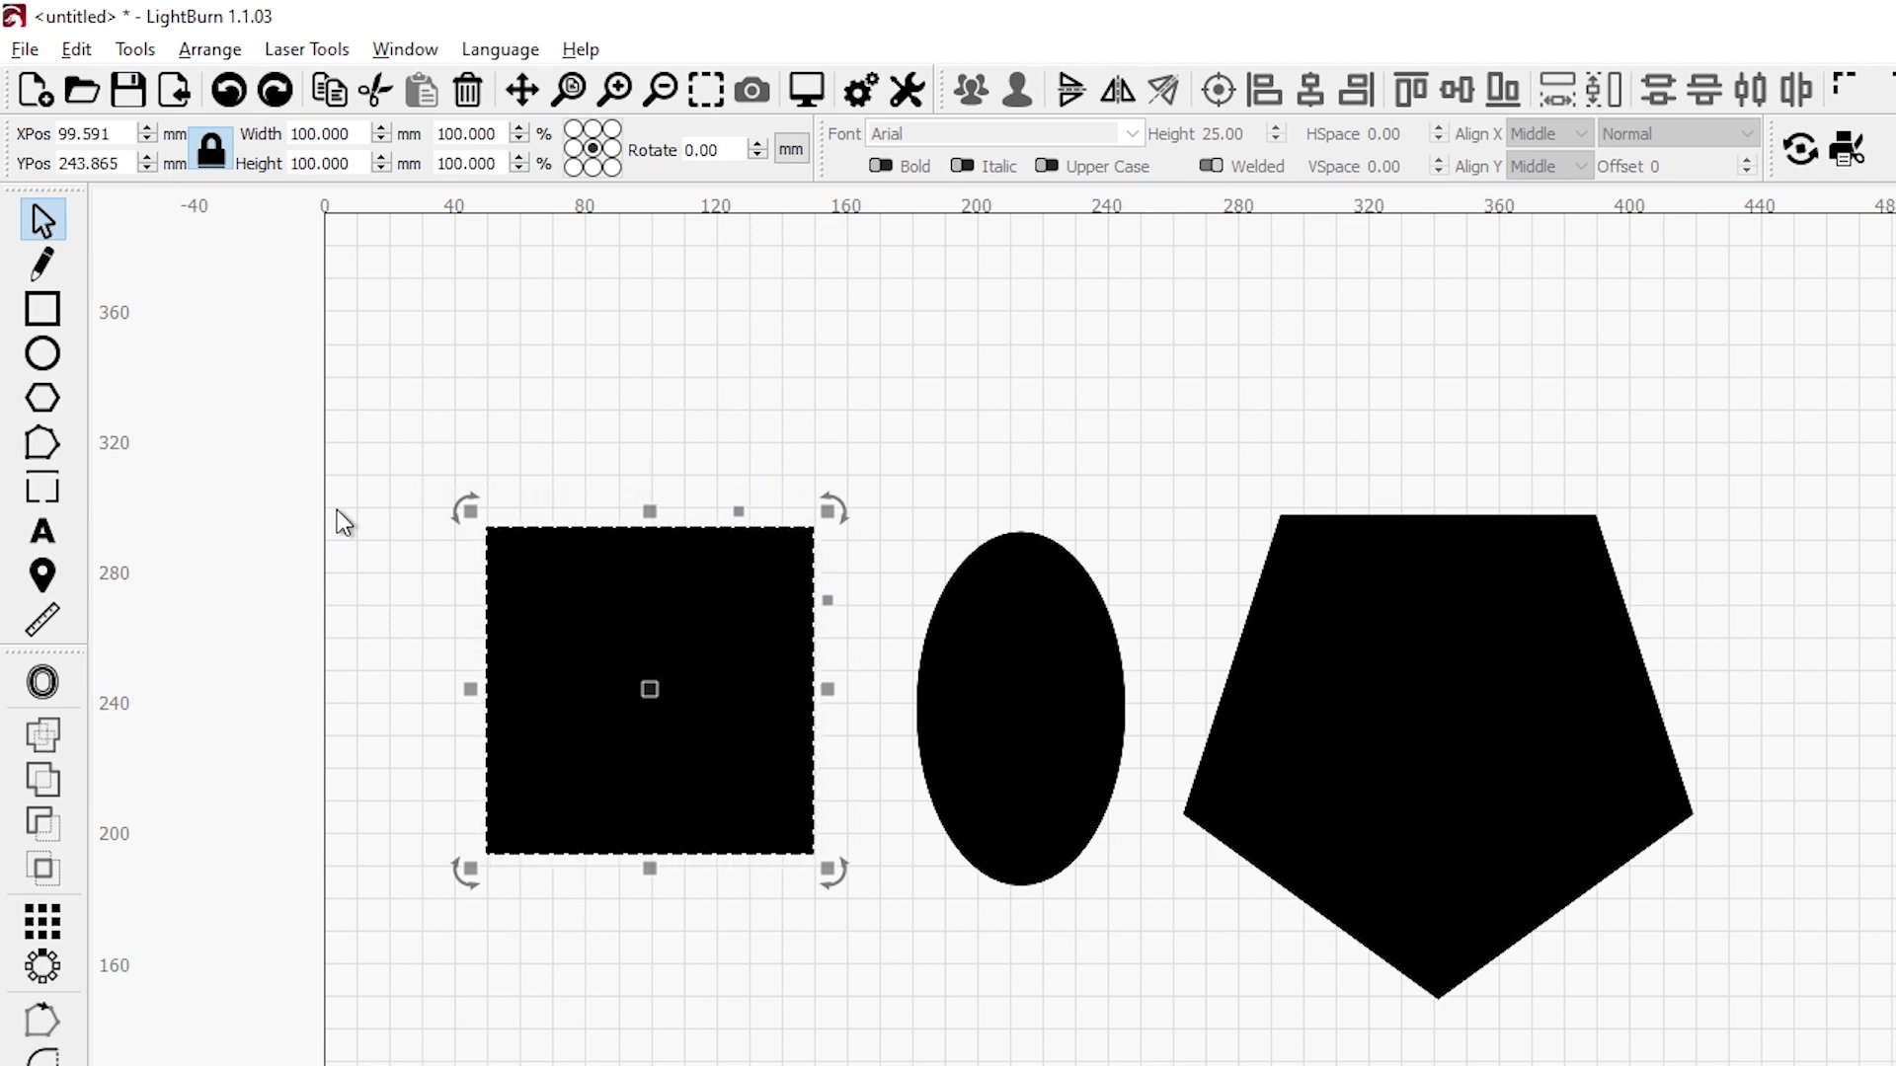
click(79, 50)
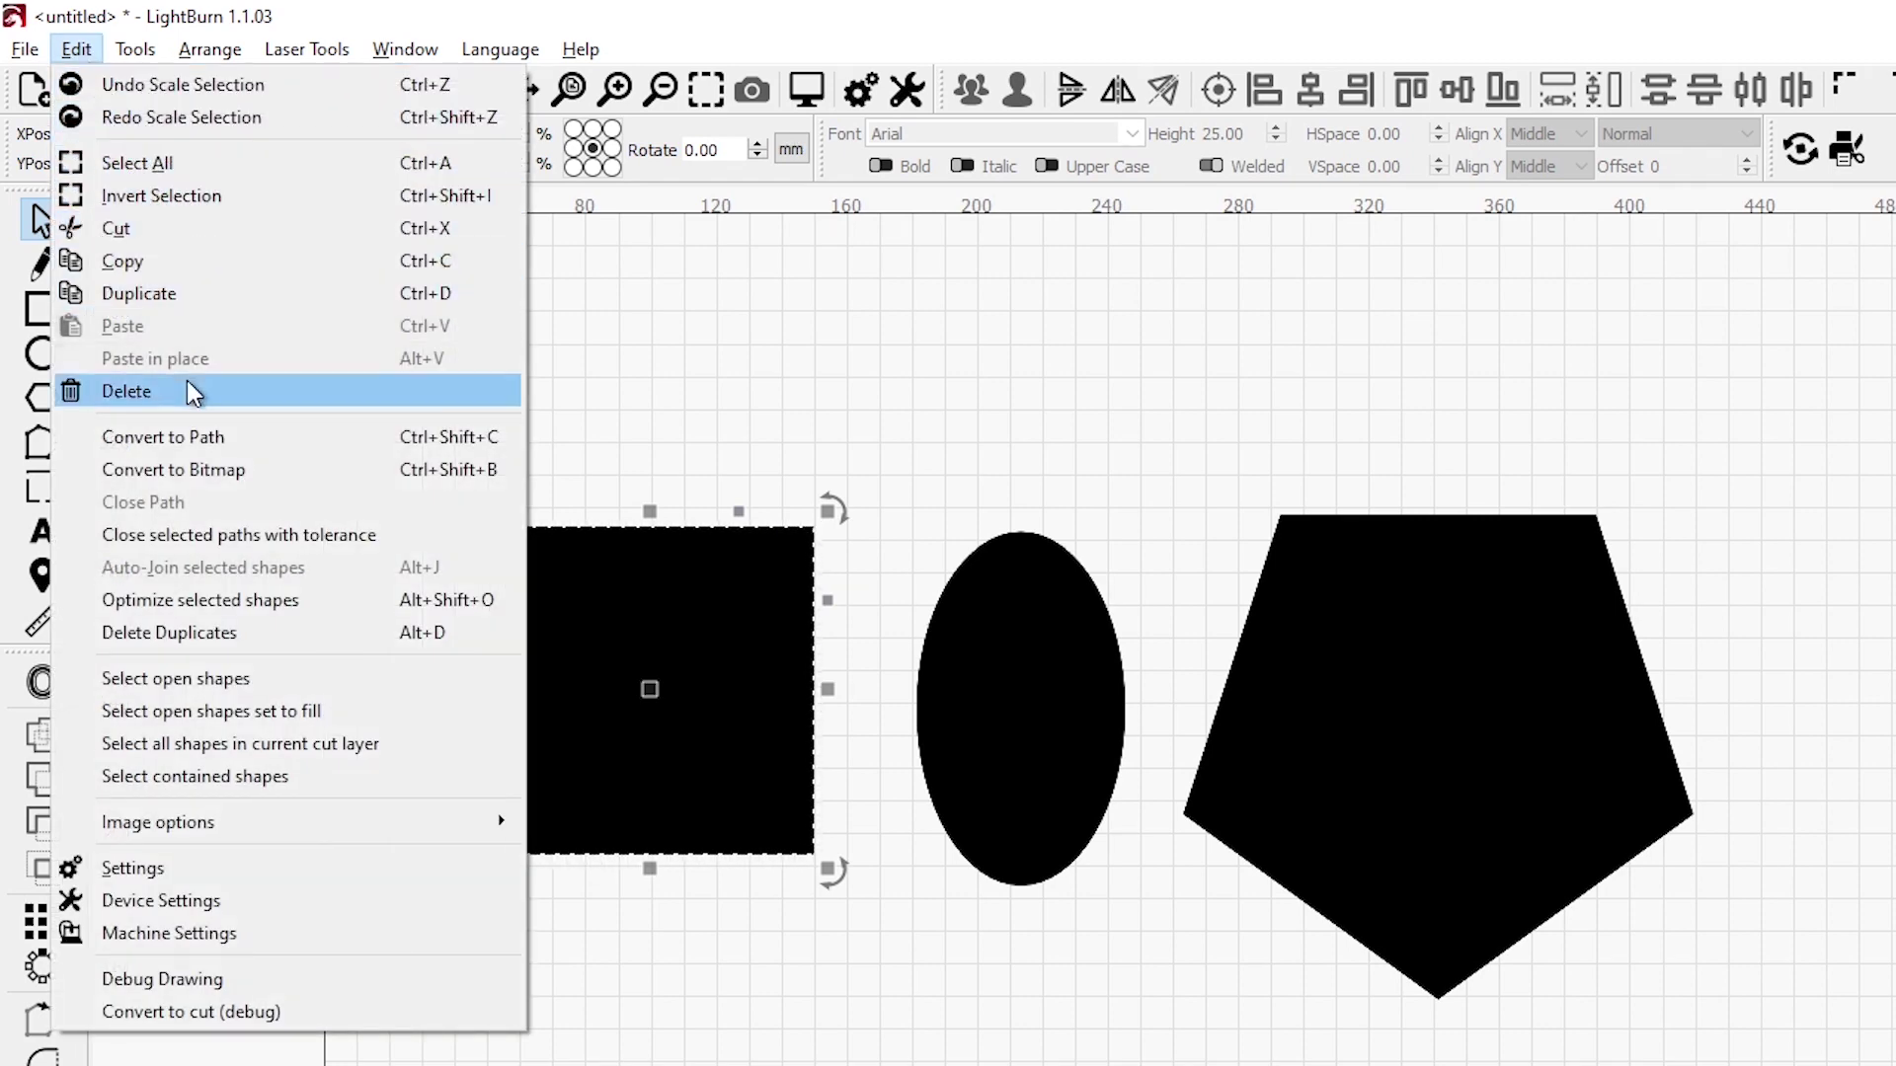
click(76, 49)
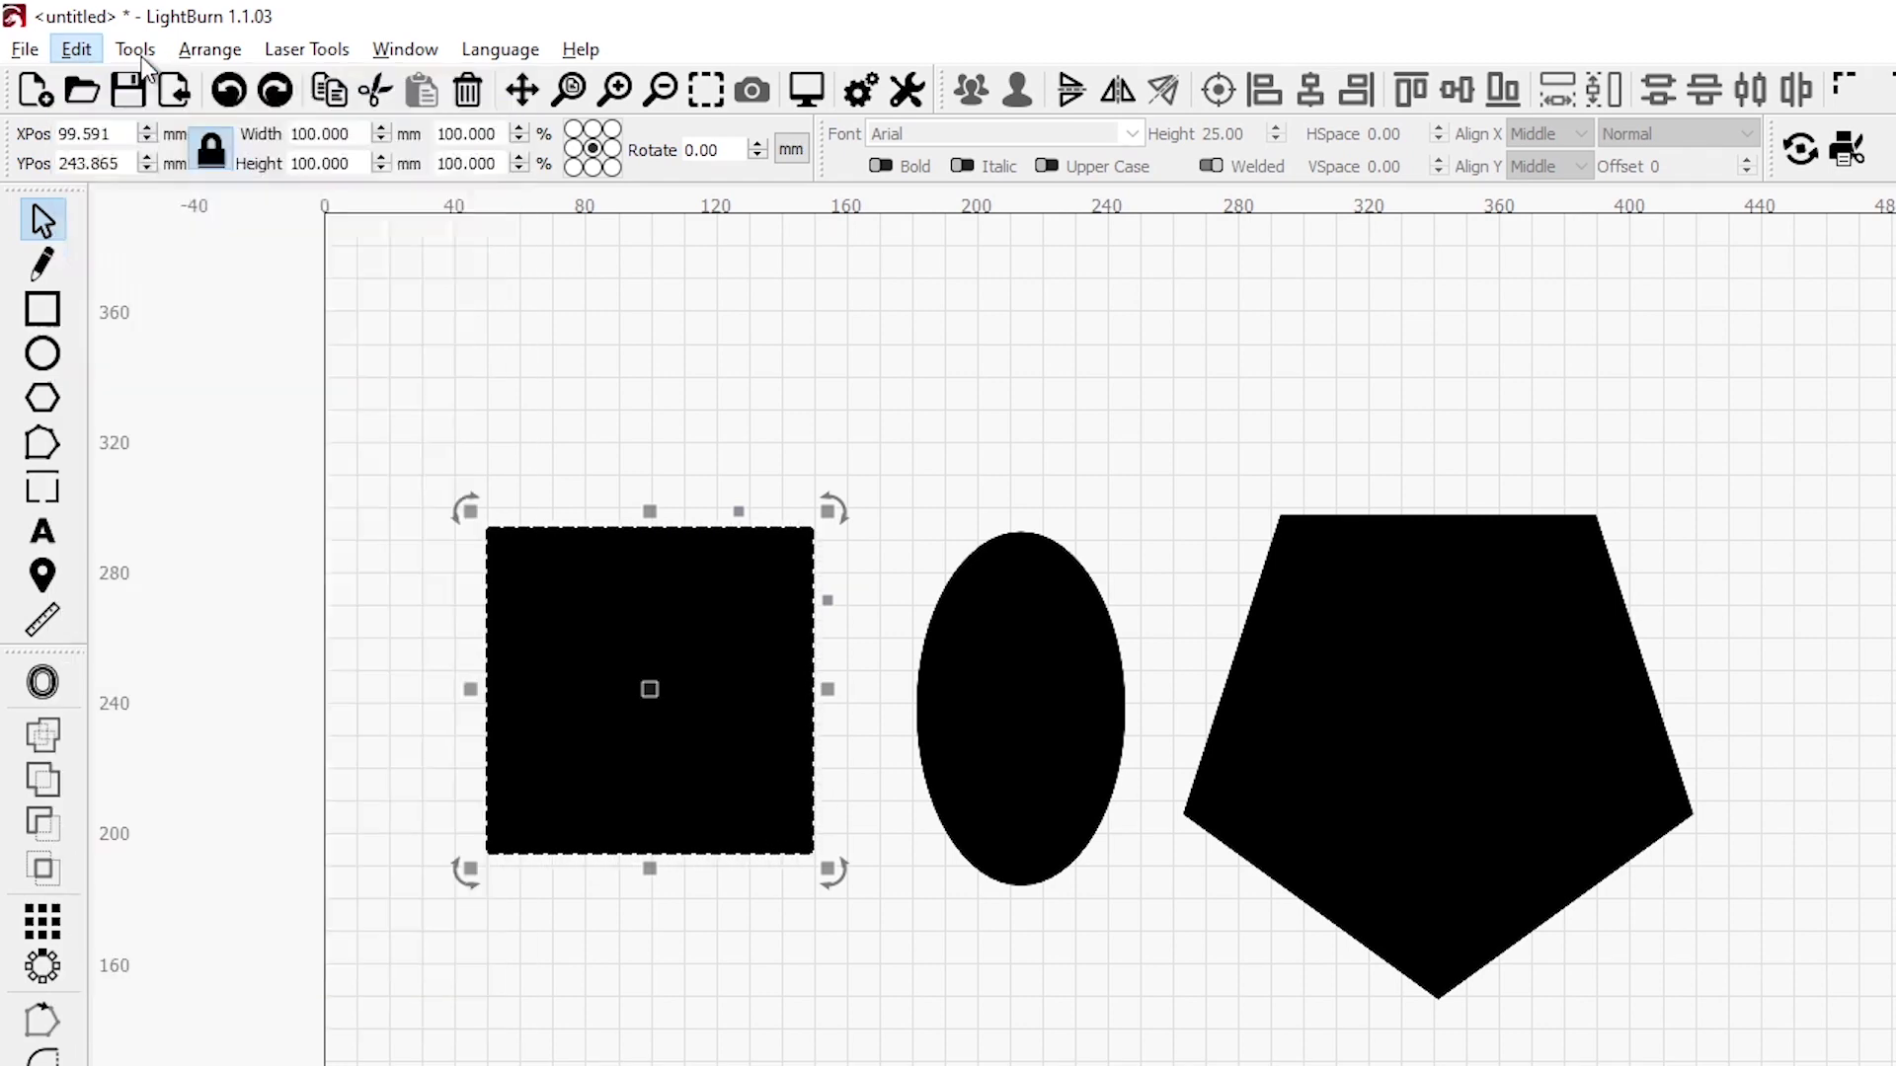
click(76, 49)
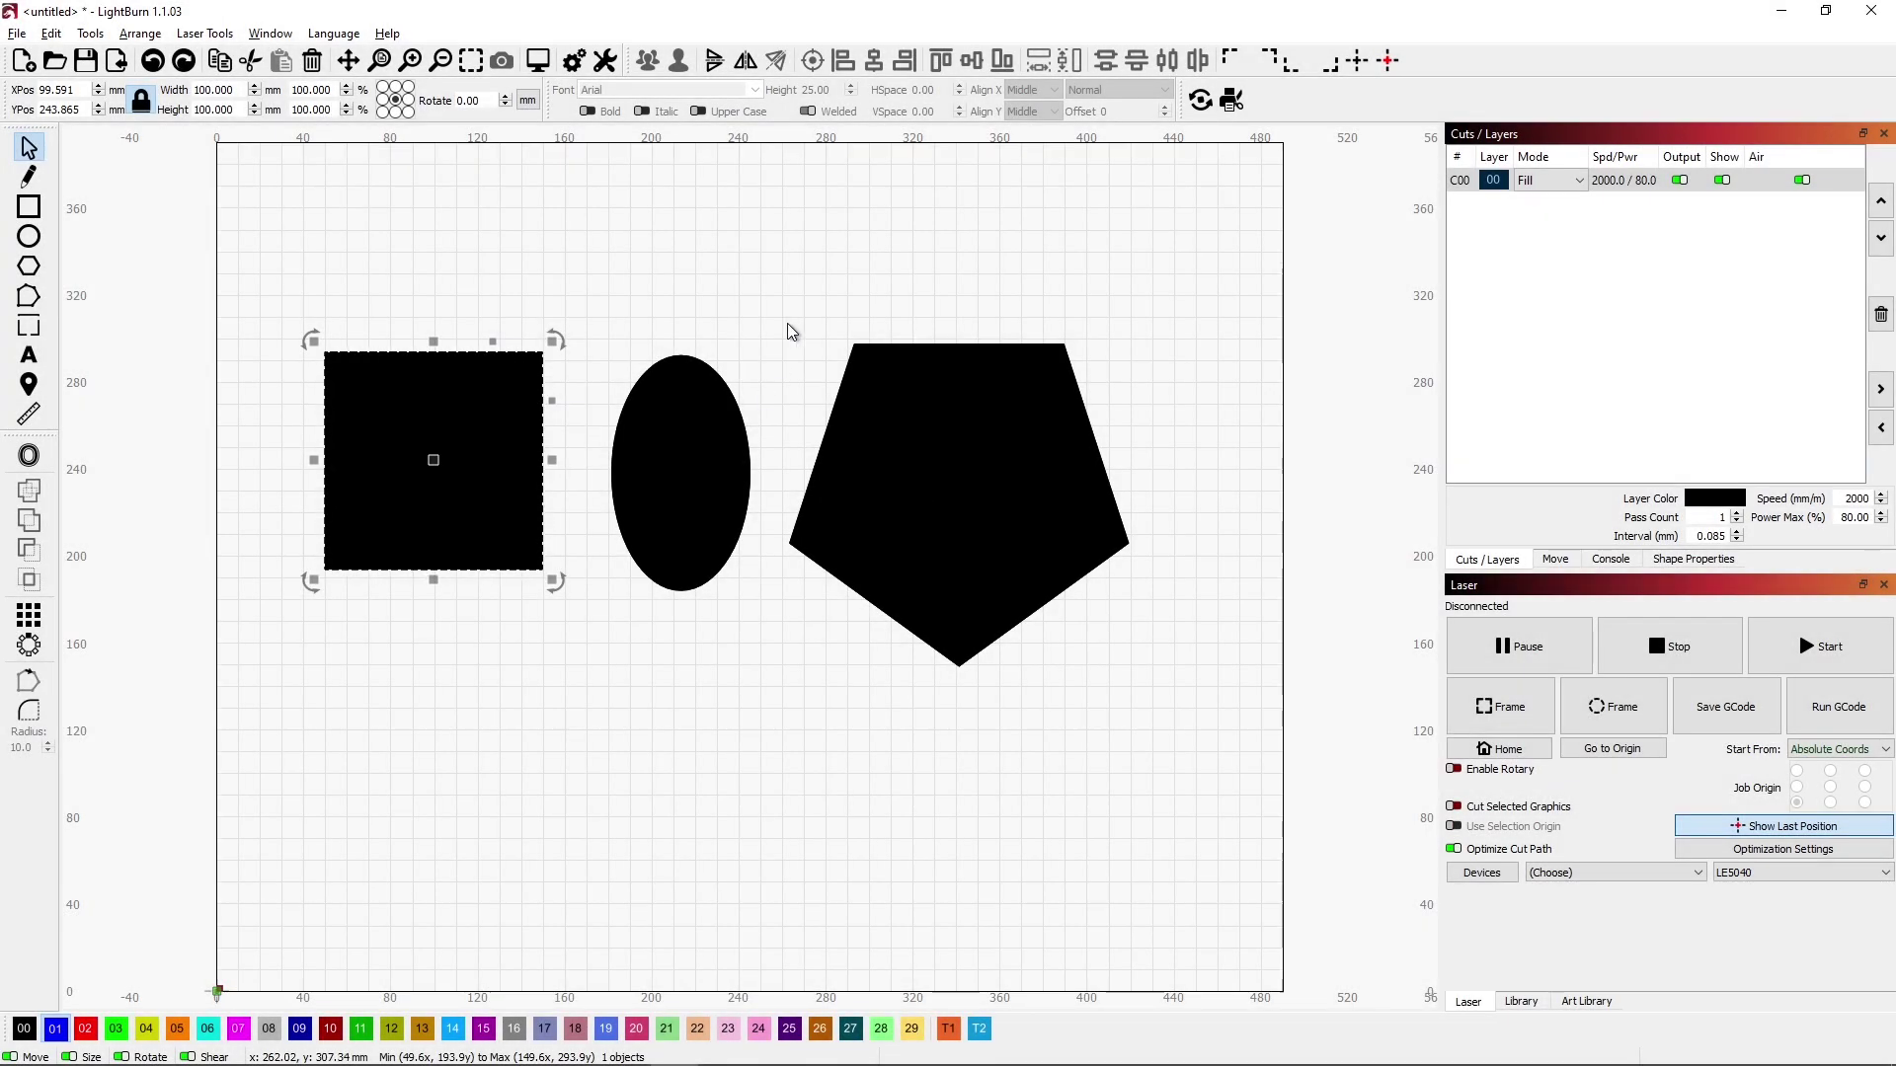
click(785, 330)
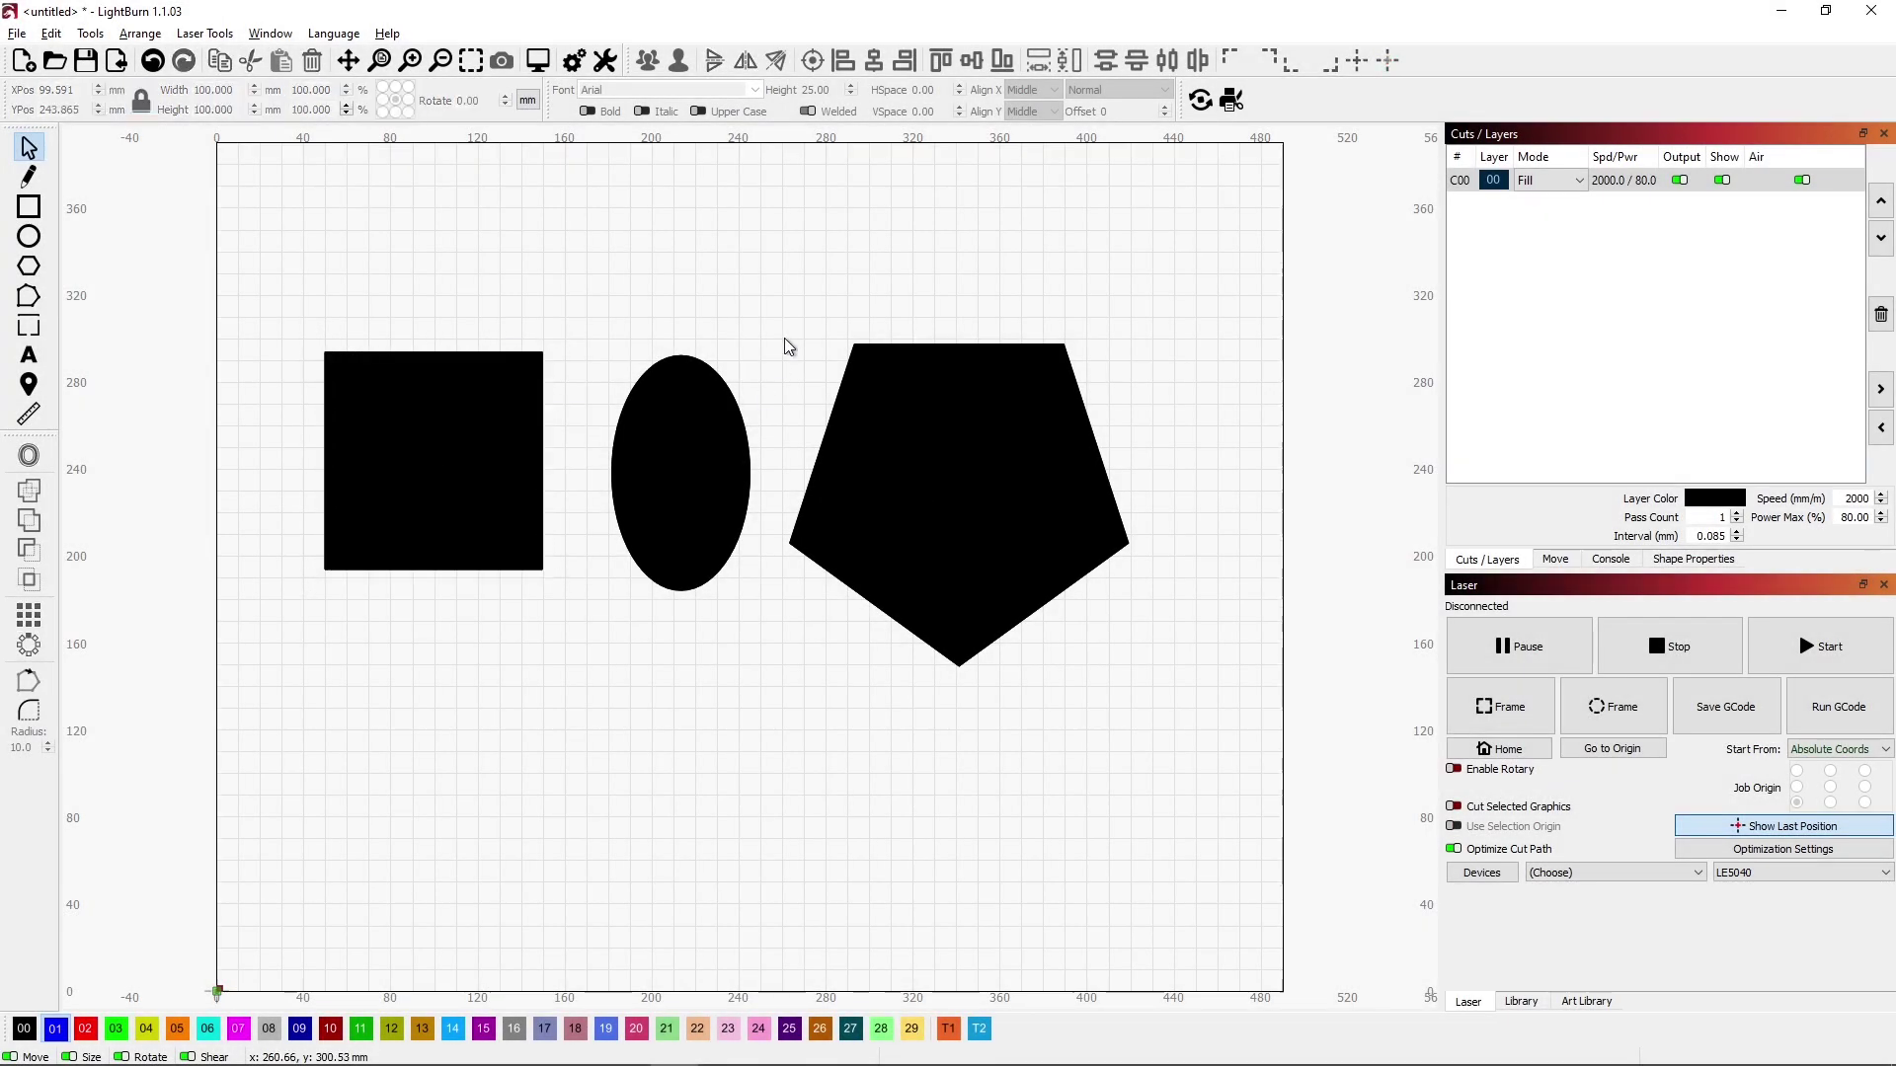
click(920, 512)
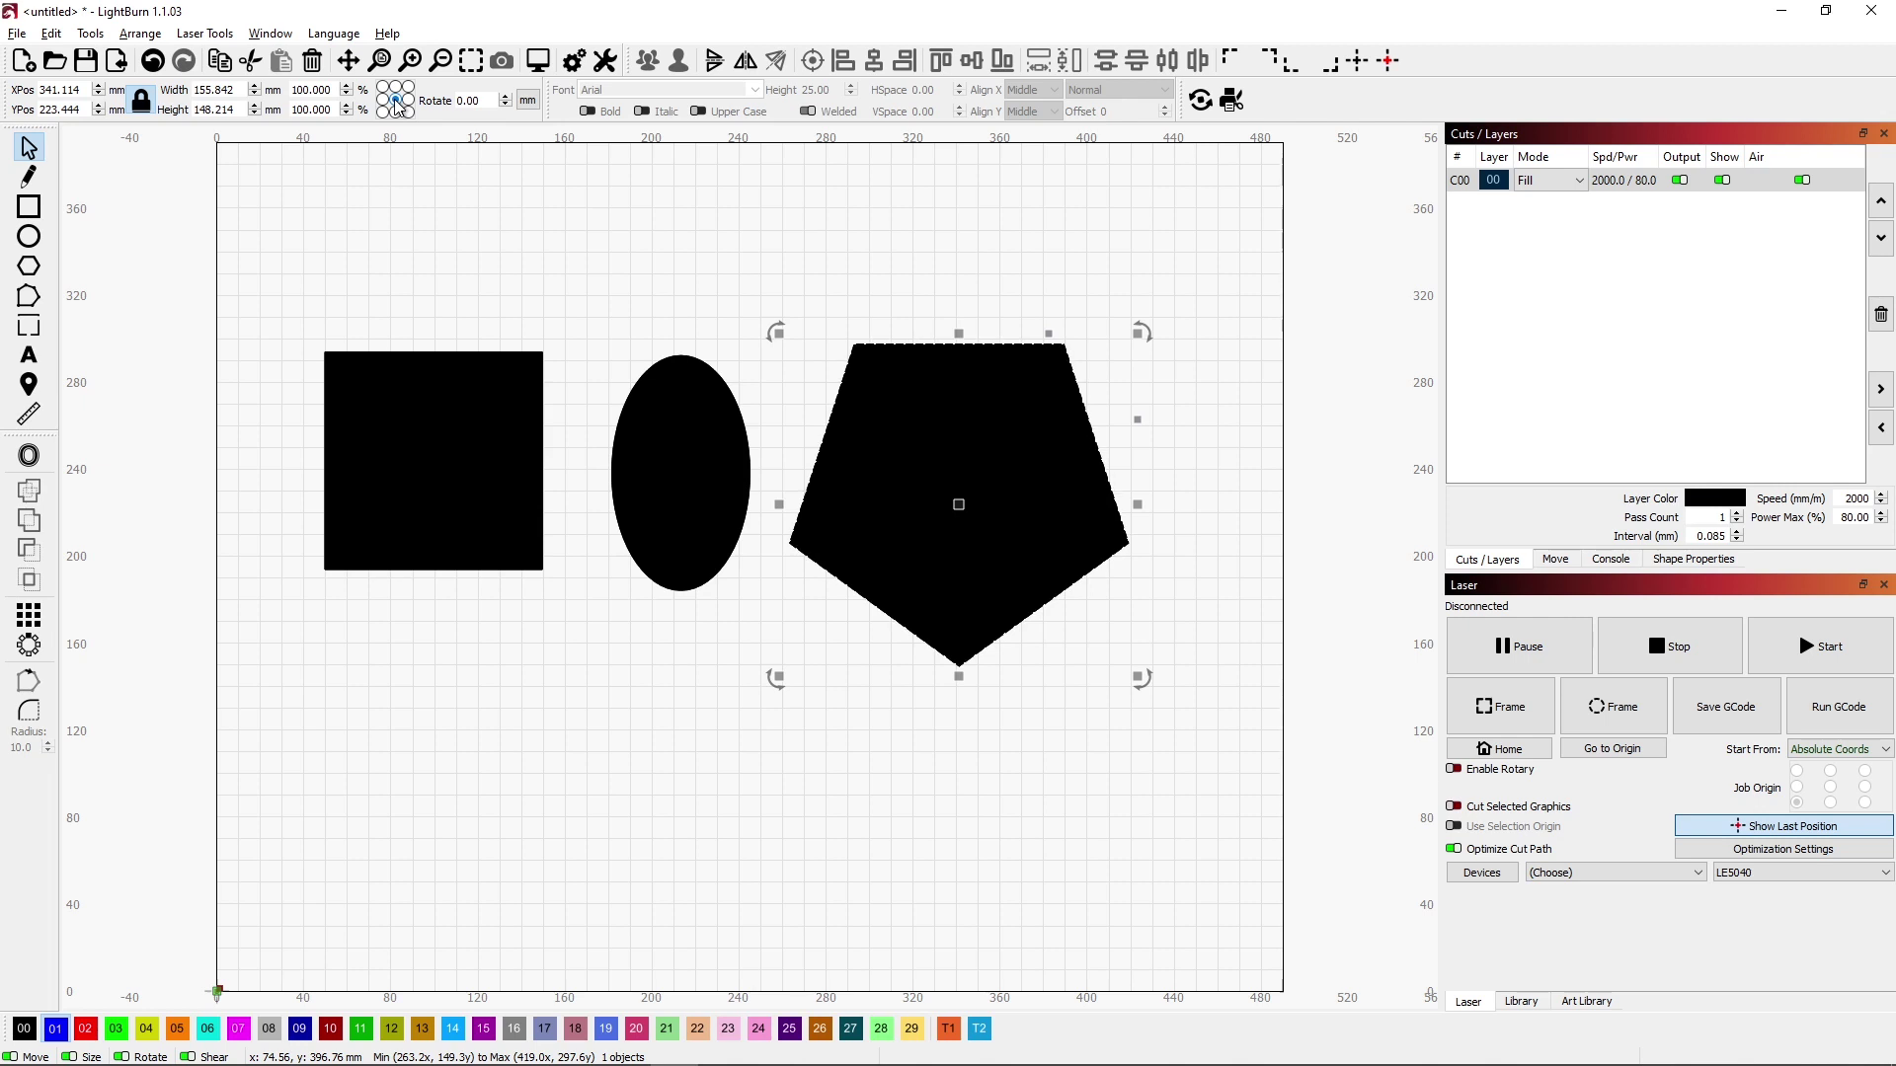
drag(489, 100, 454, 101)
text(15)
key(Return)
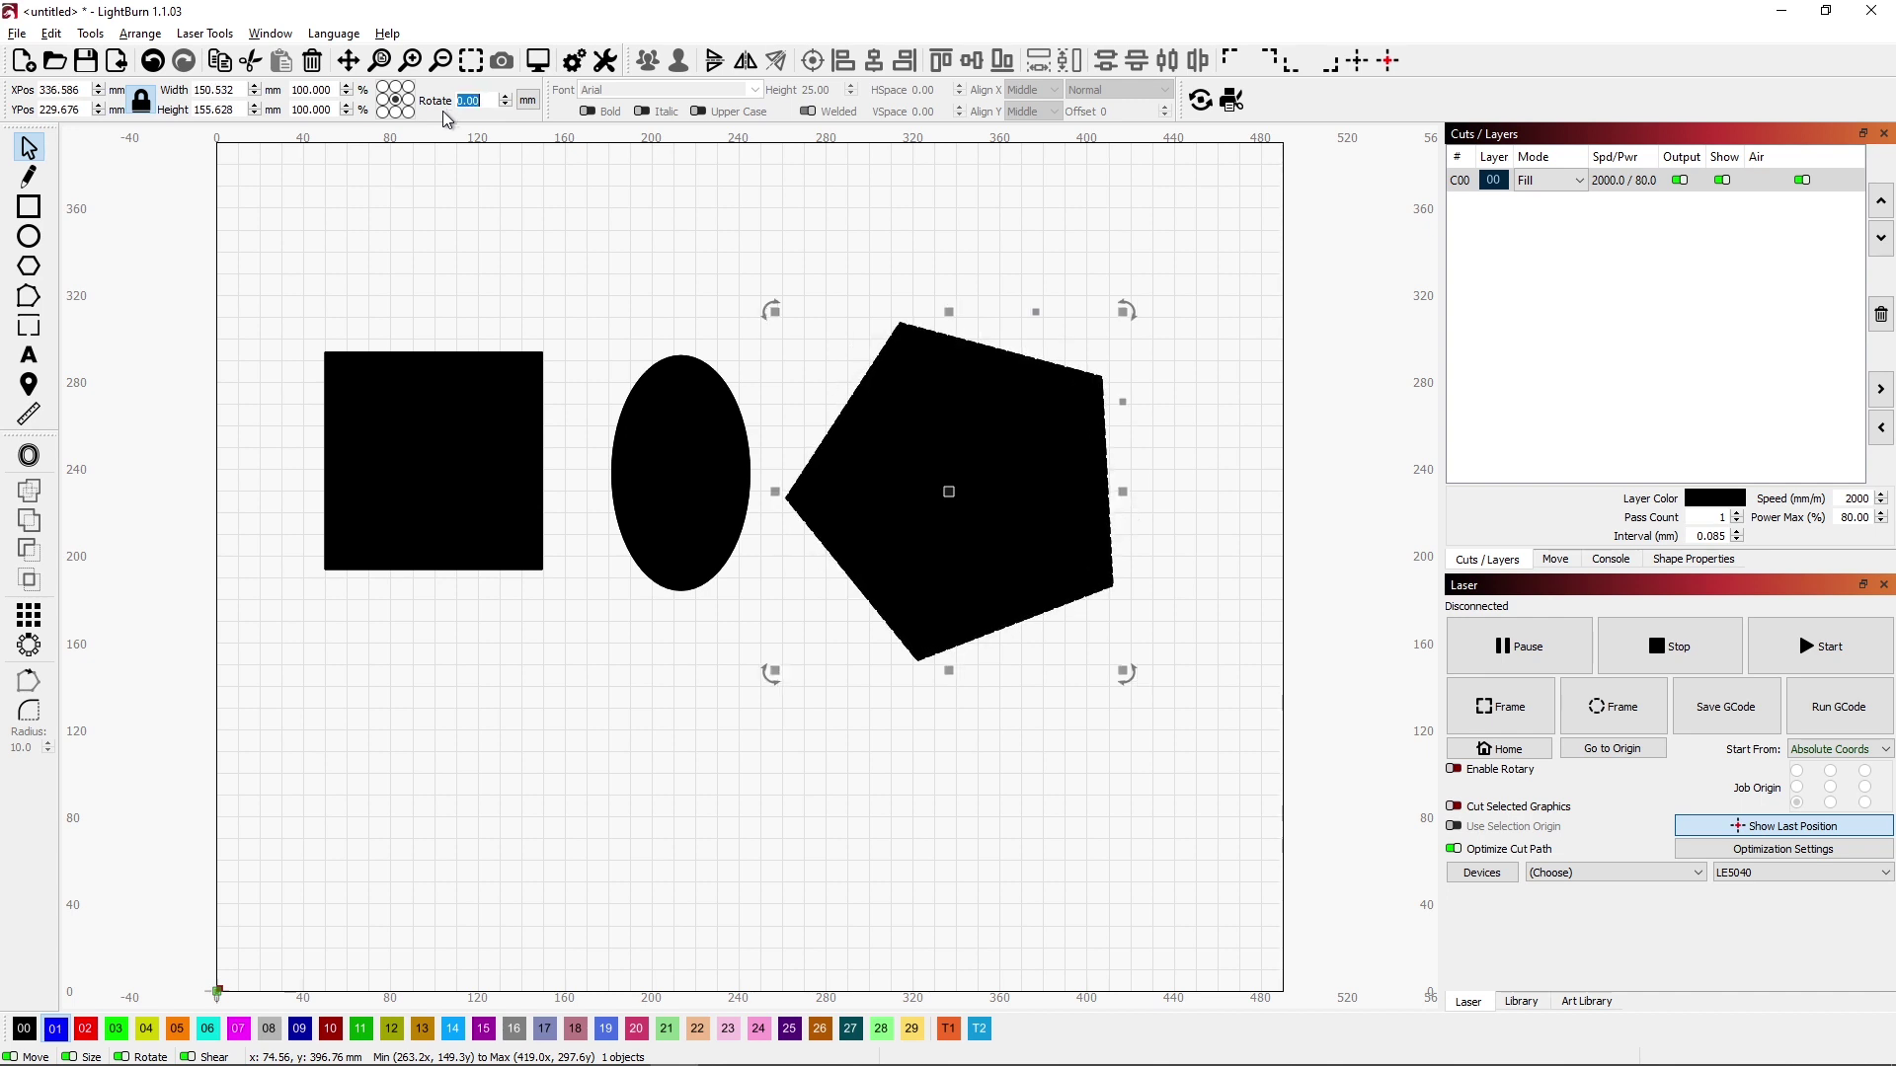
key(ctrl+z)
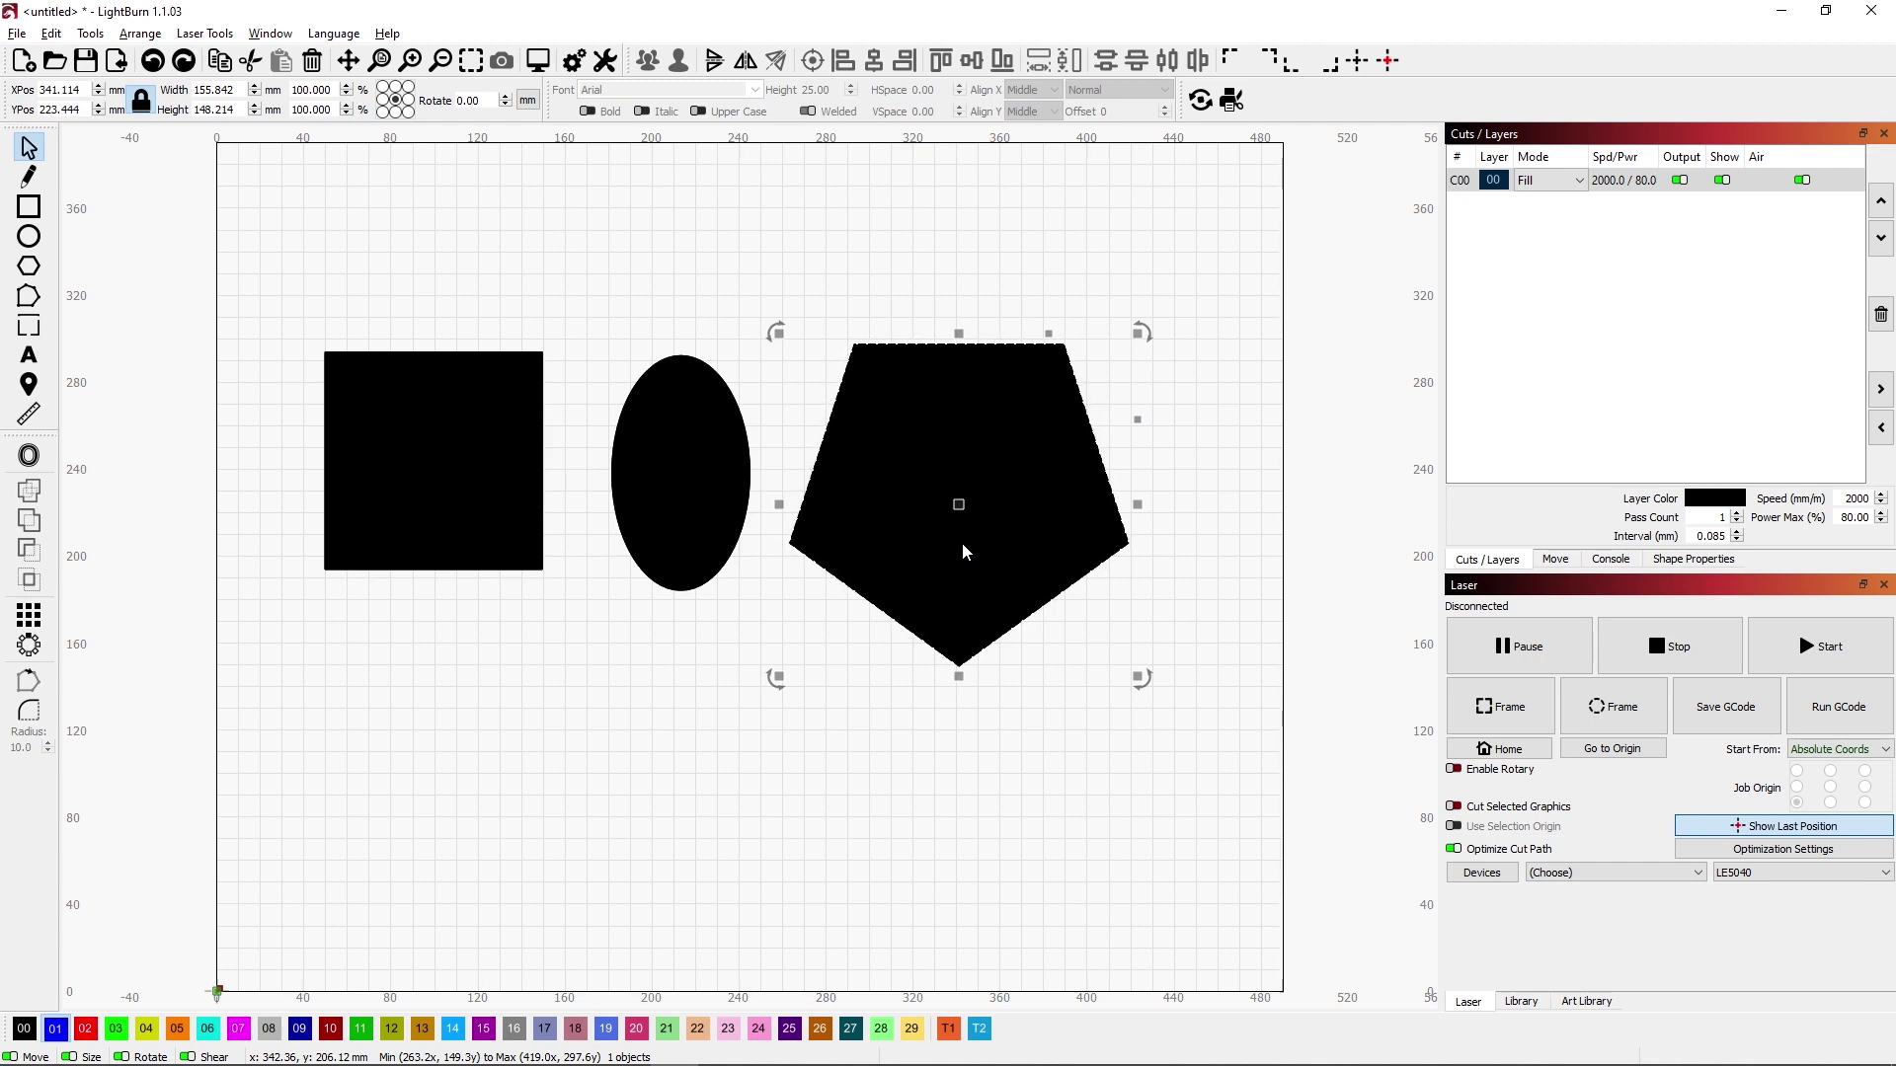
Step: Rotate the pentagon in 90° steps with Ctrl+. and Ctrl+, until its point faces up
key(ctrl+period)
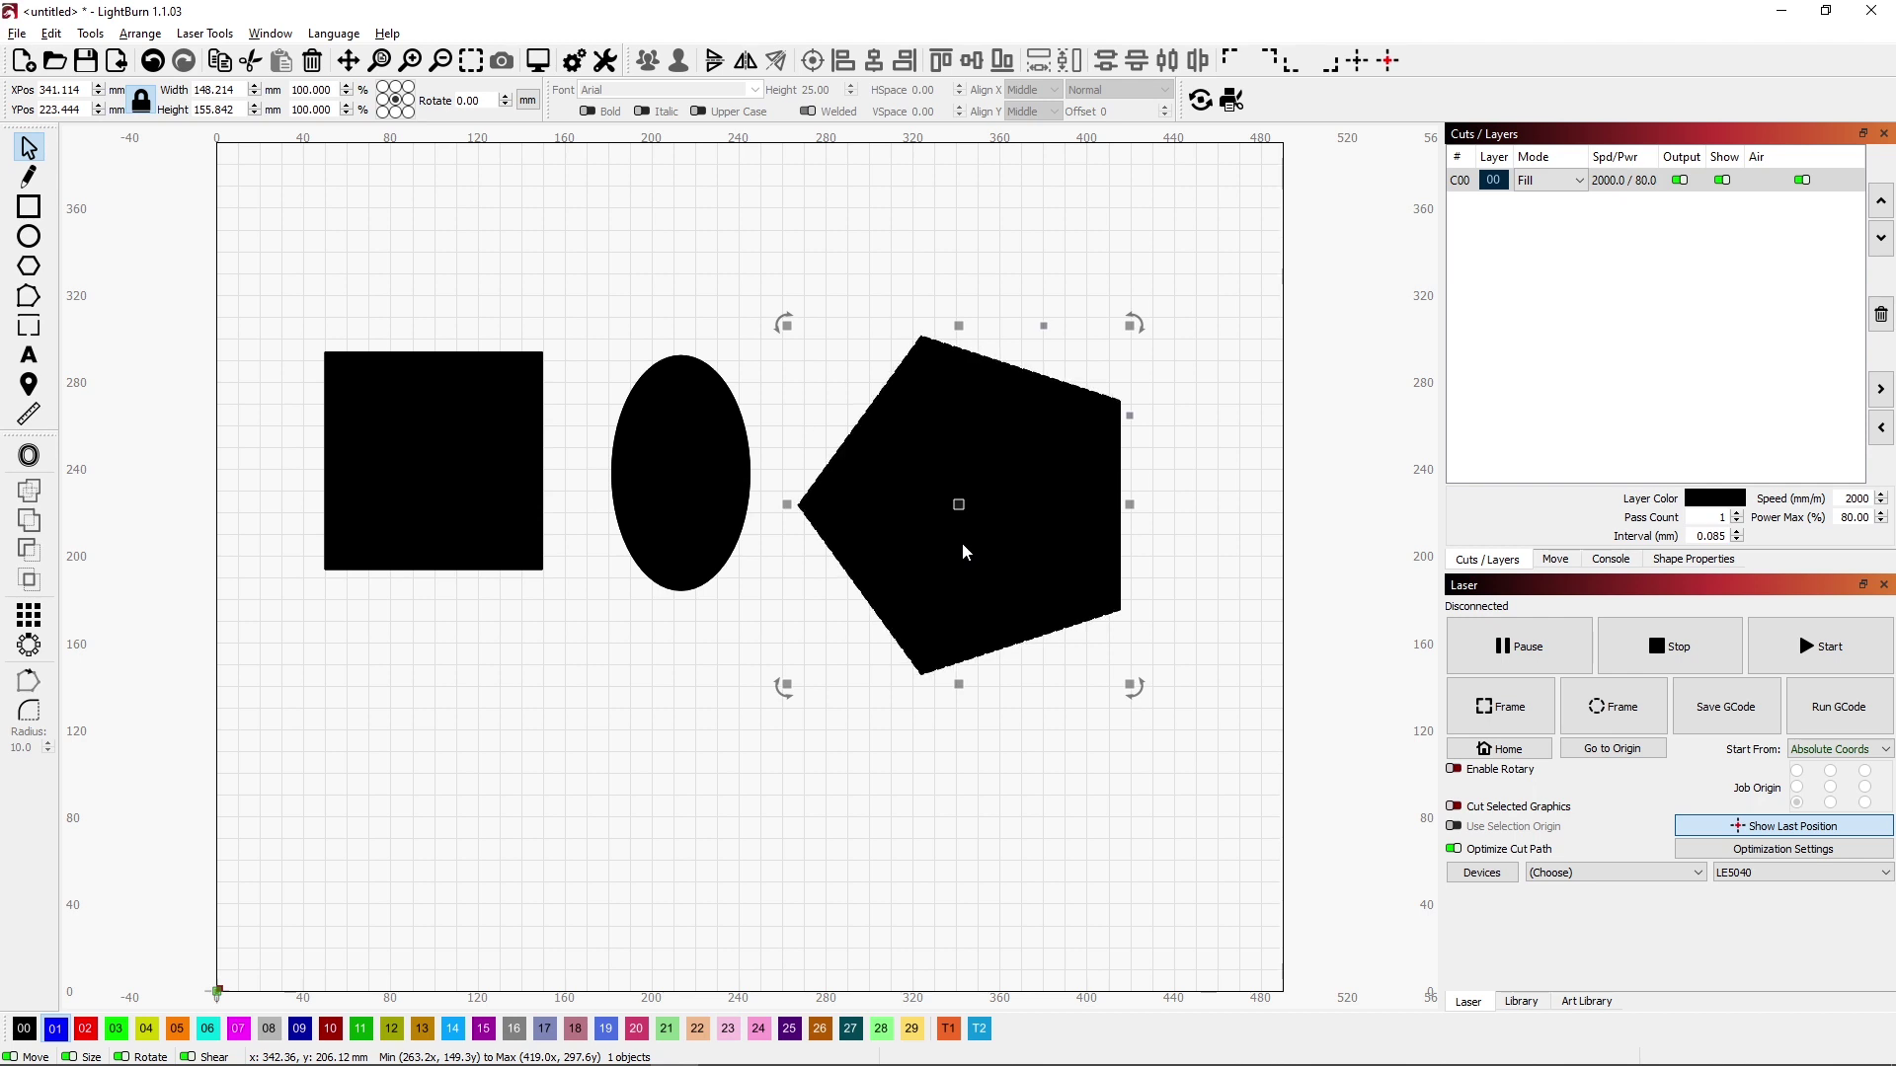
key(ctrl+period)
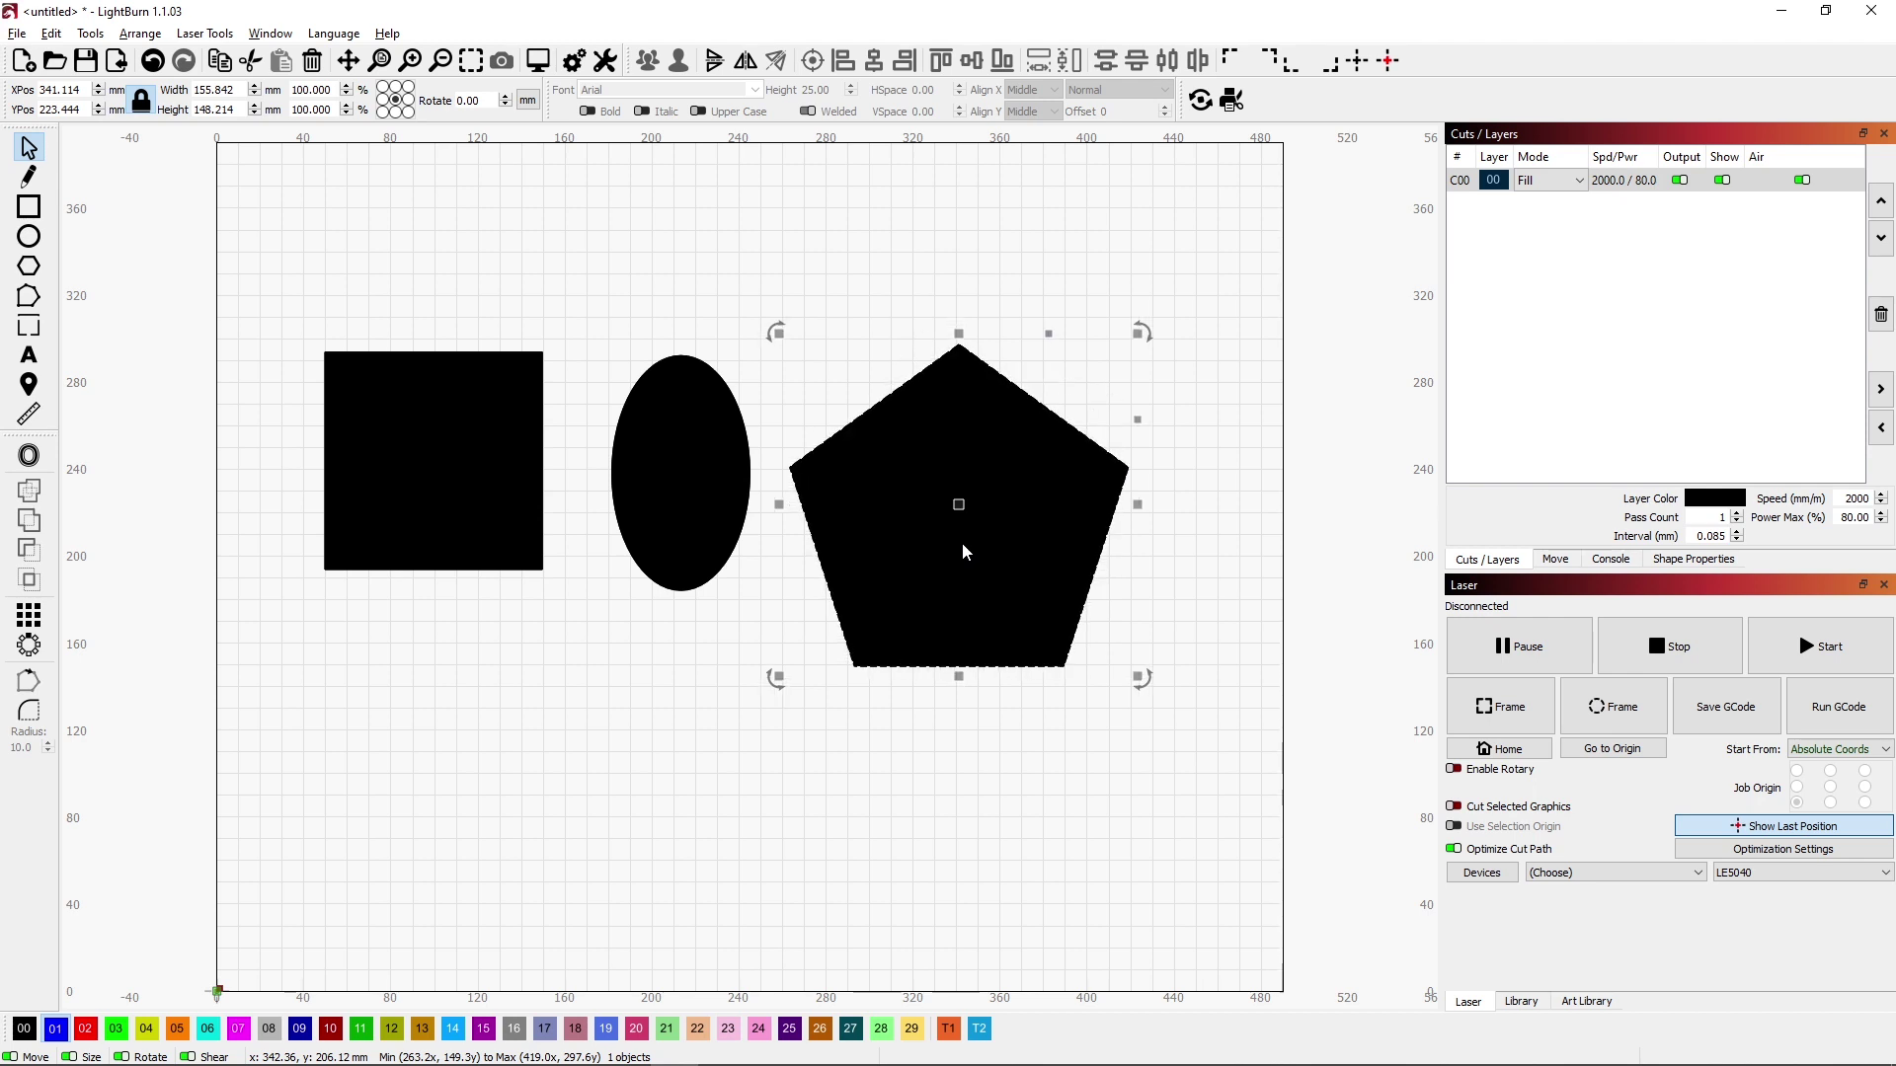
key(ctrl+comma)
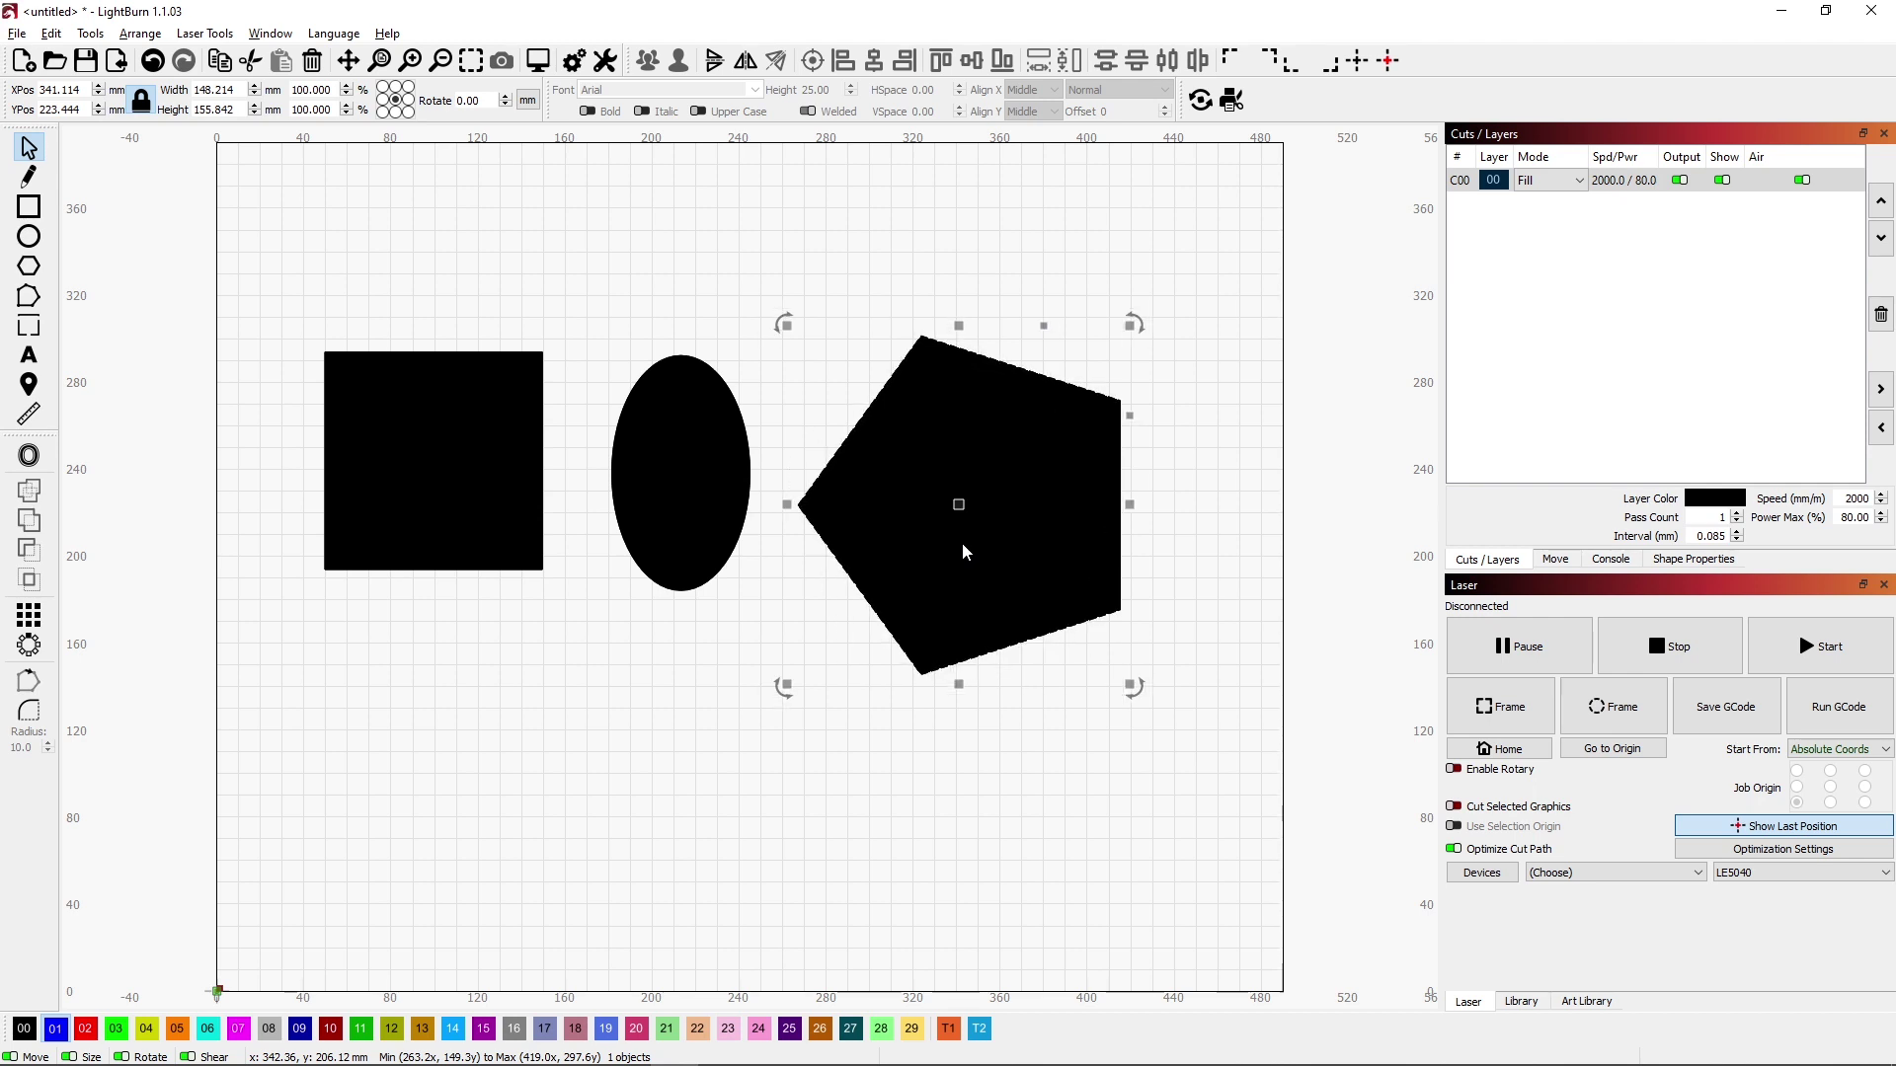
key(ctrl+comma)
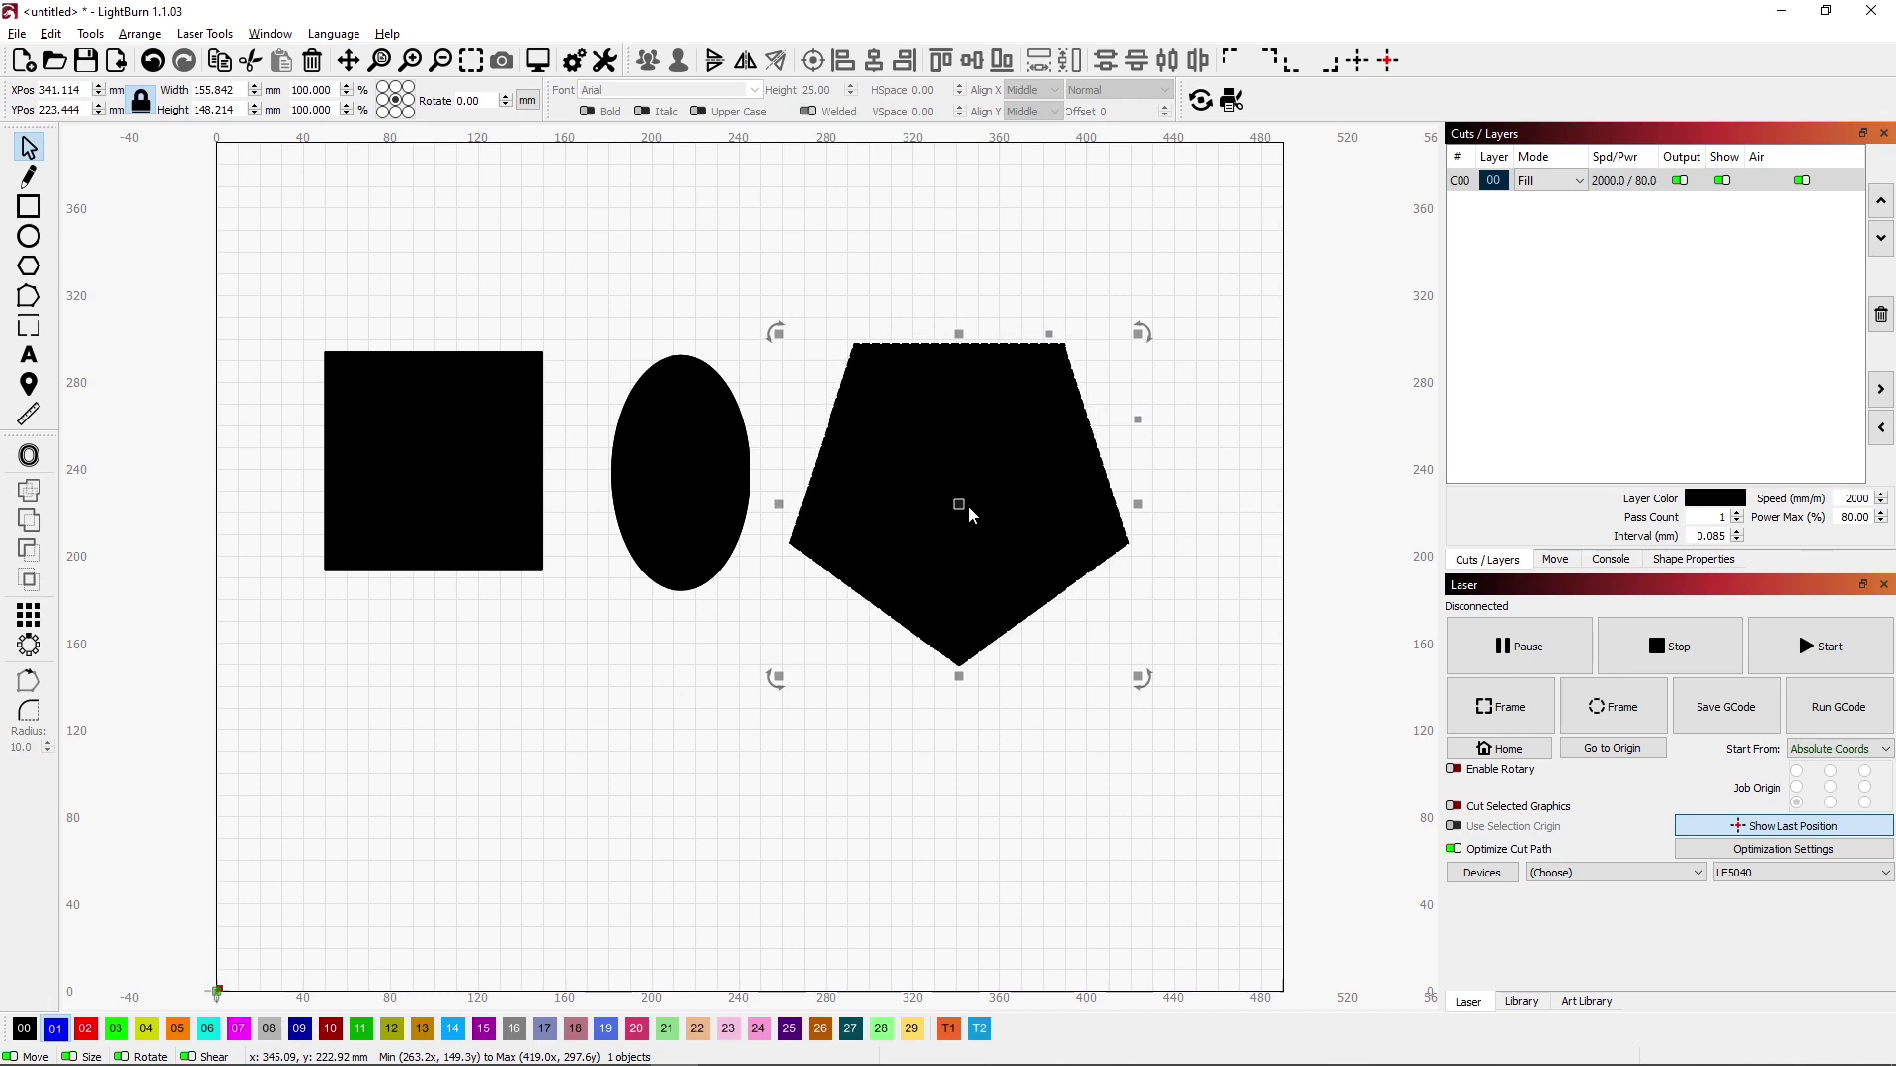
key(ctrl+period)
key(ctrl+period)
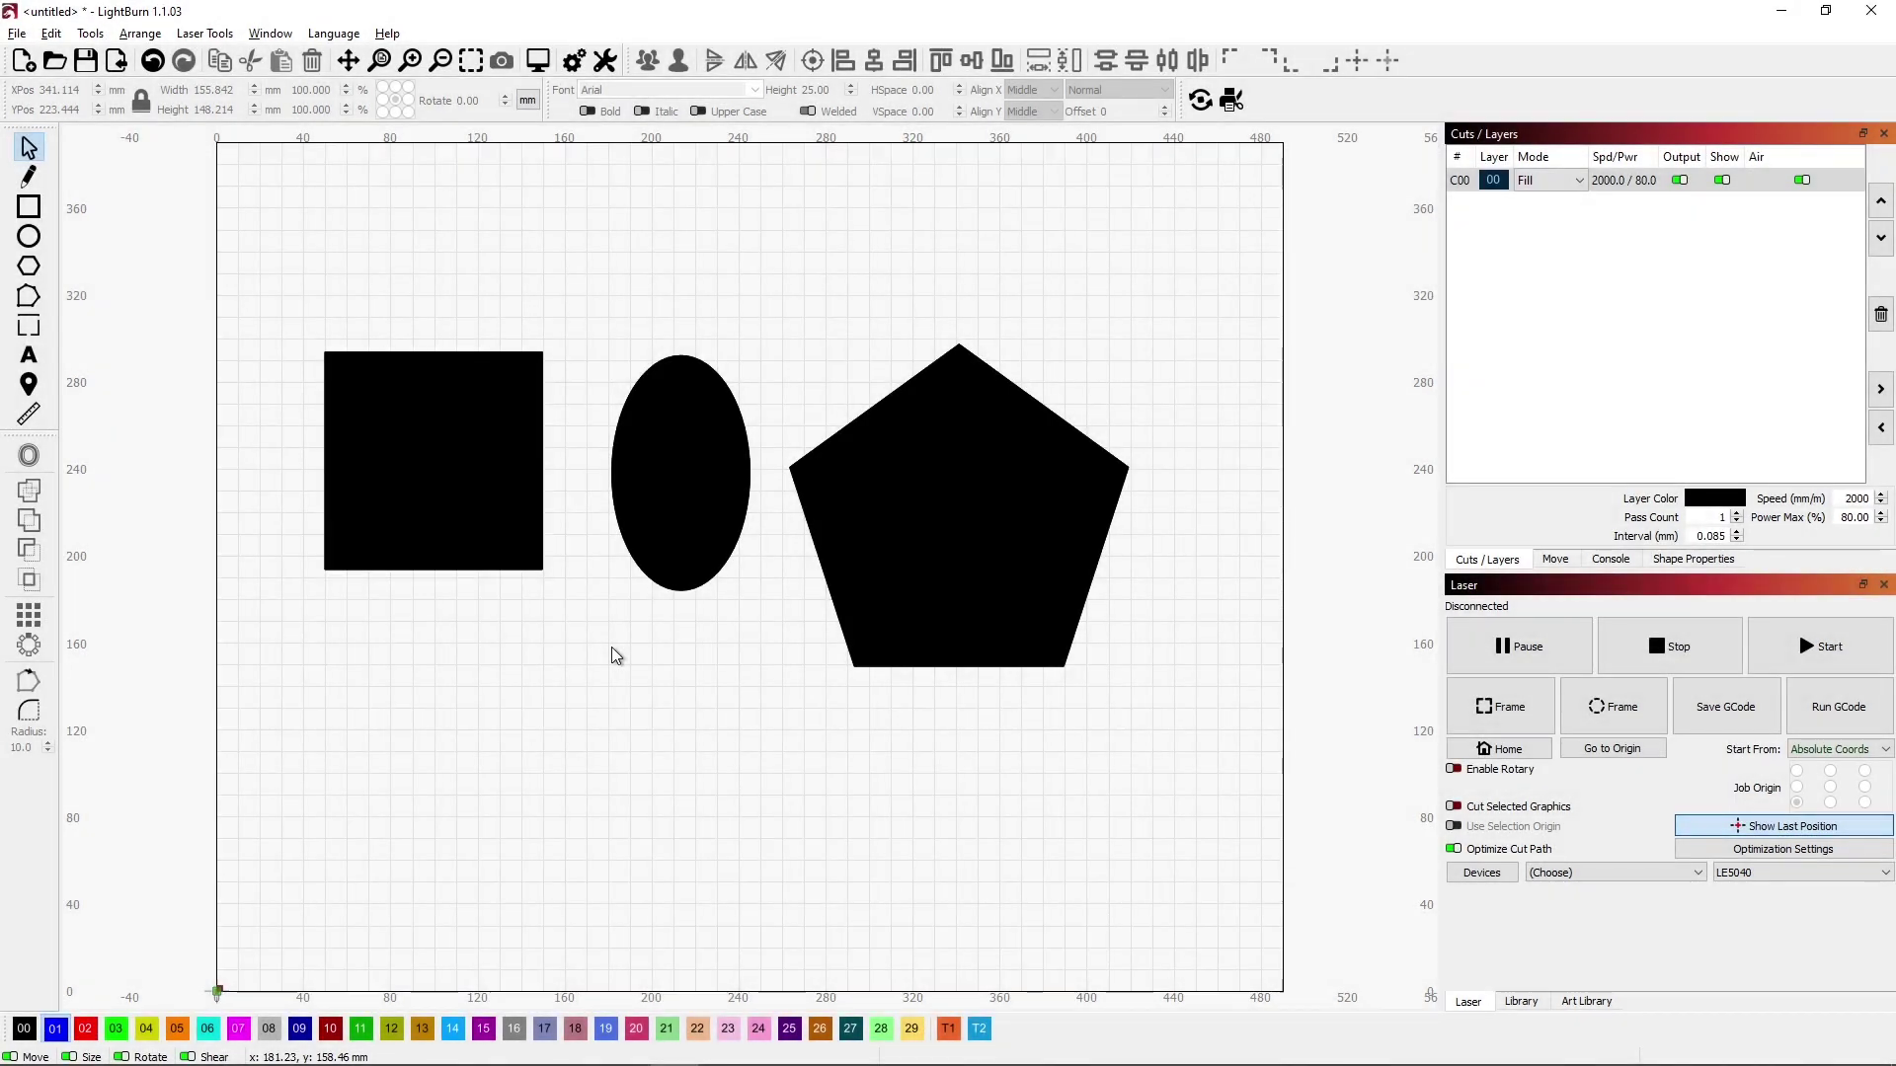
click(30, 363)
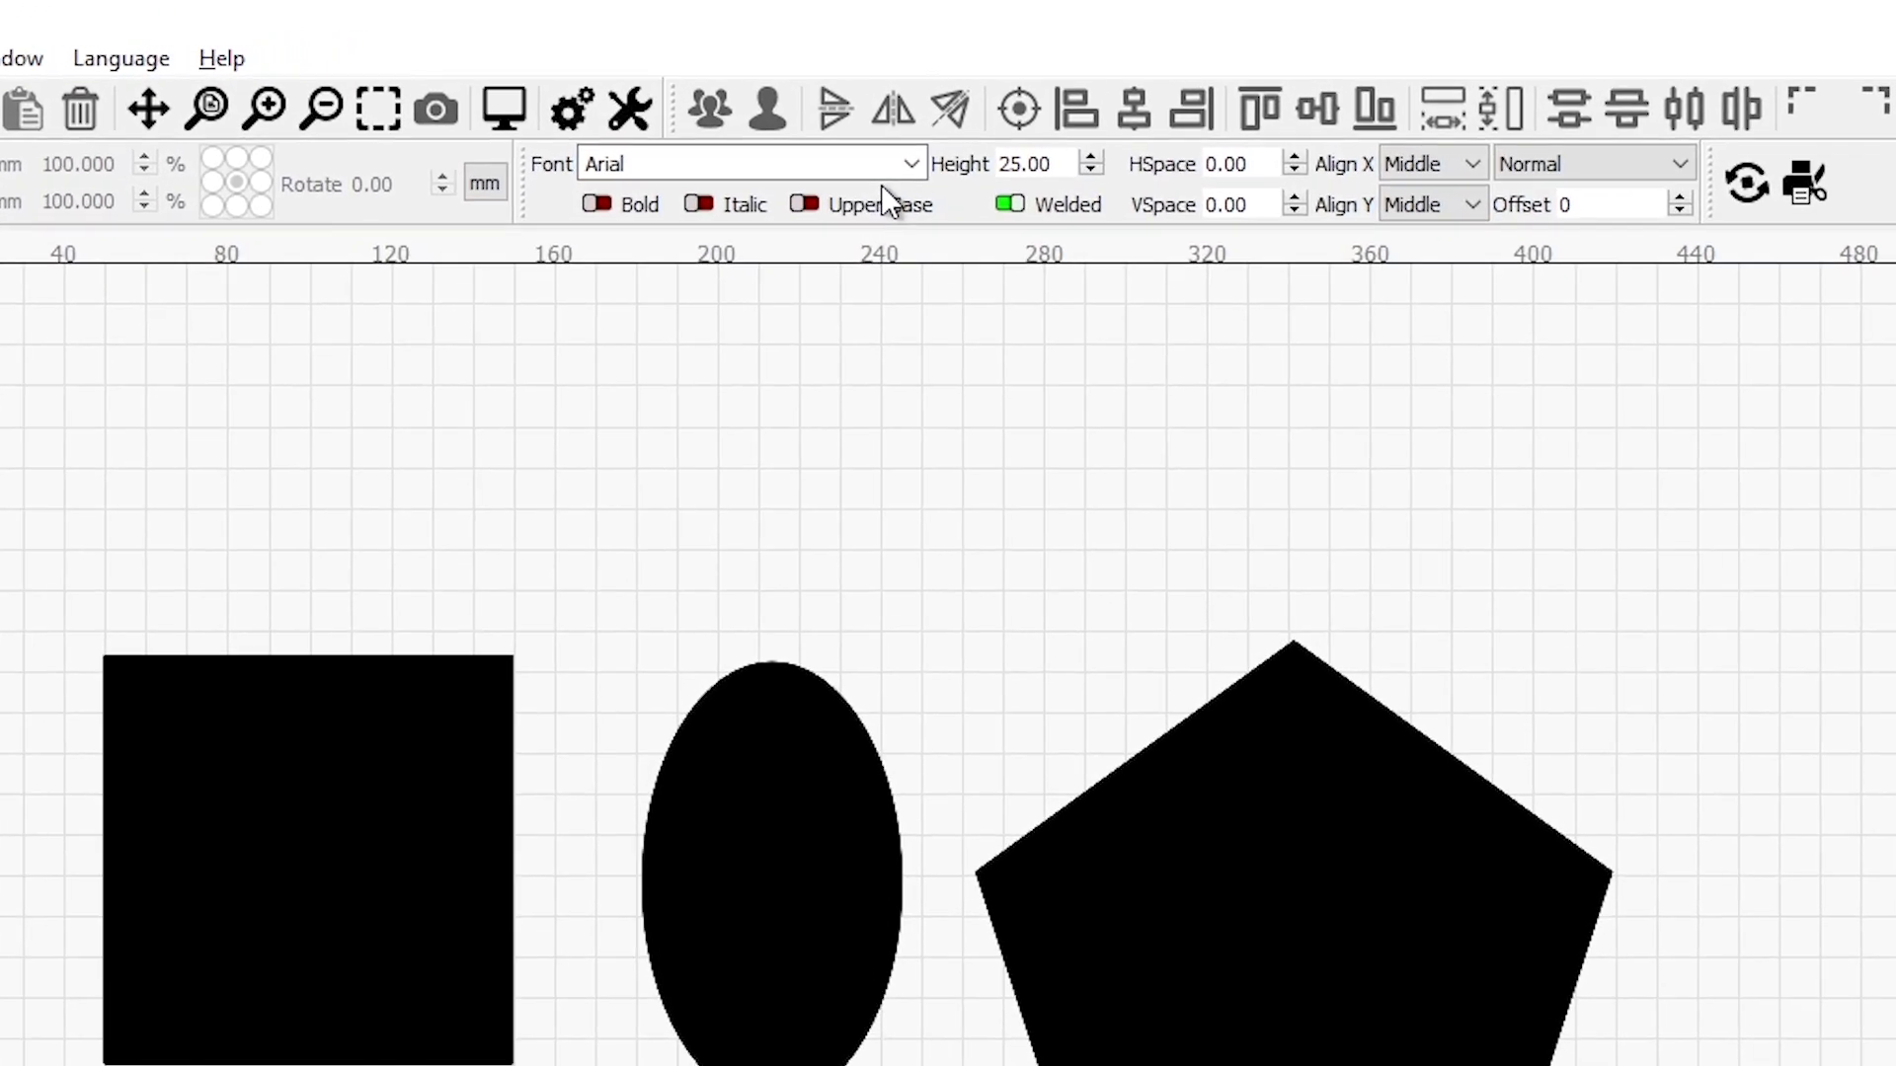
click(821, 120)
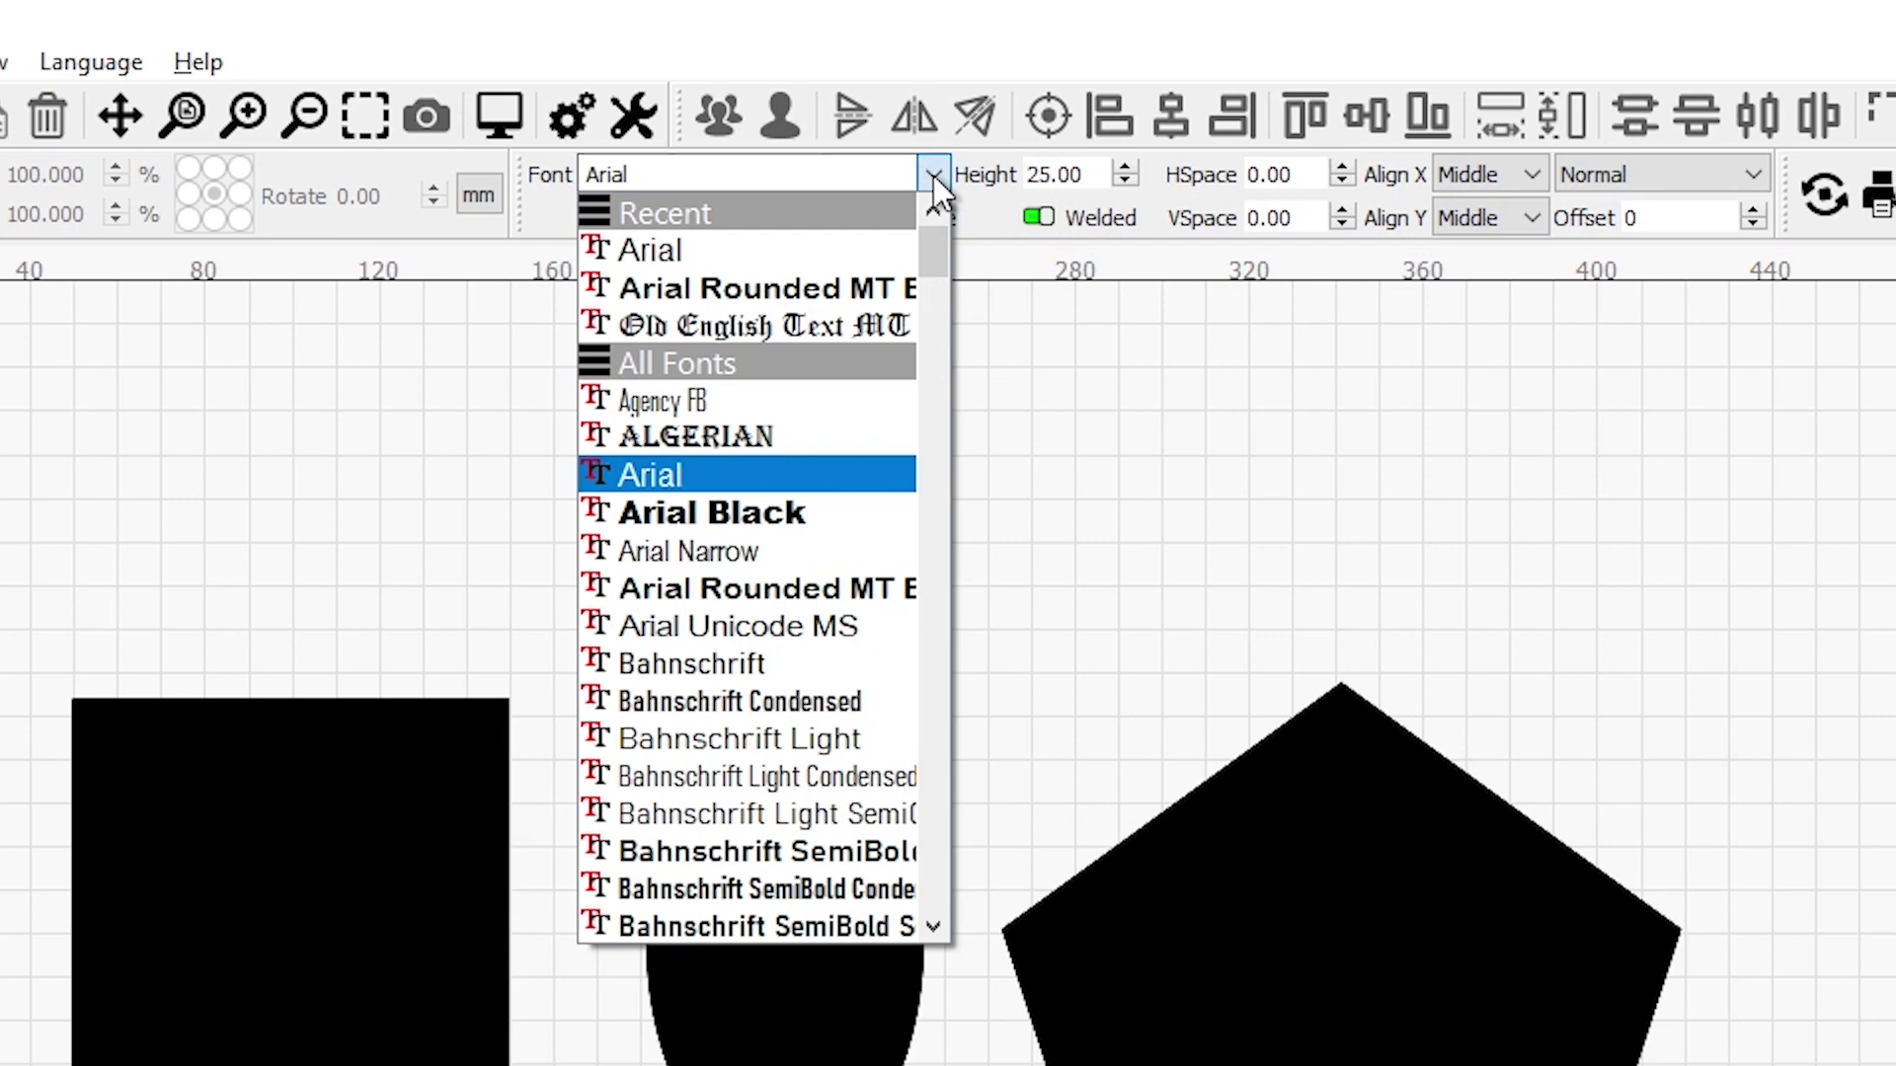
click(933, 175)
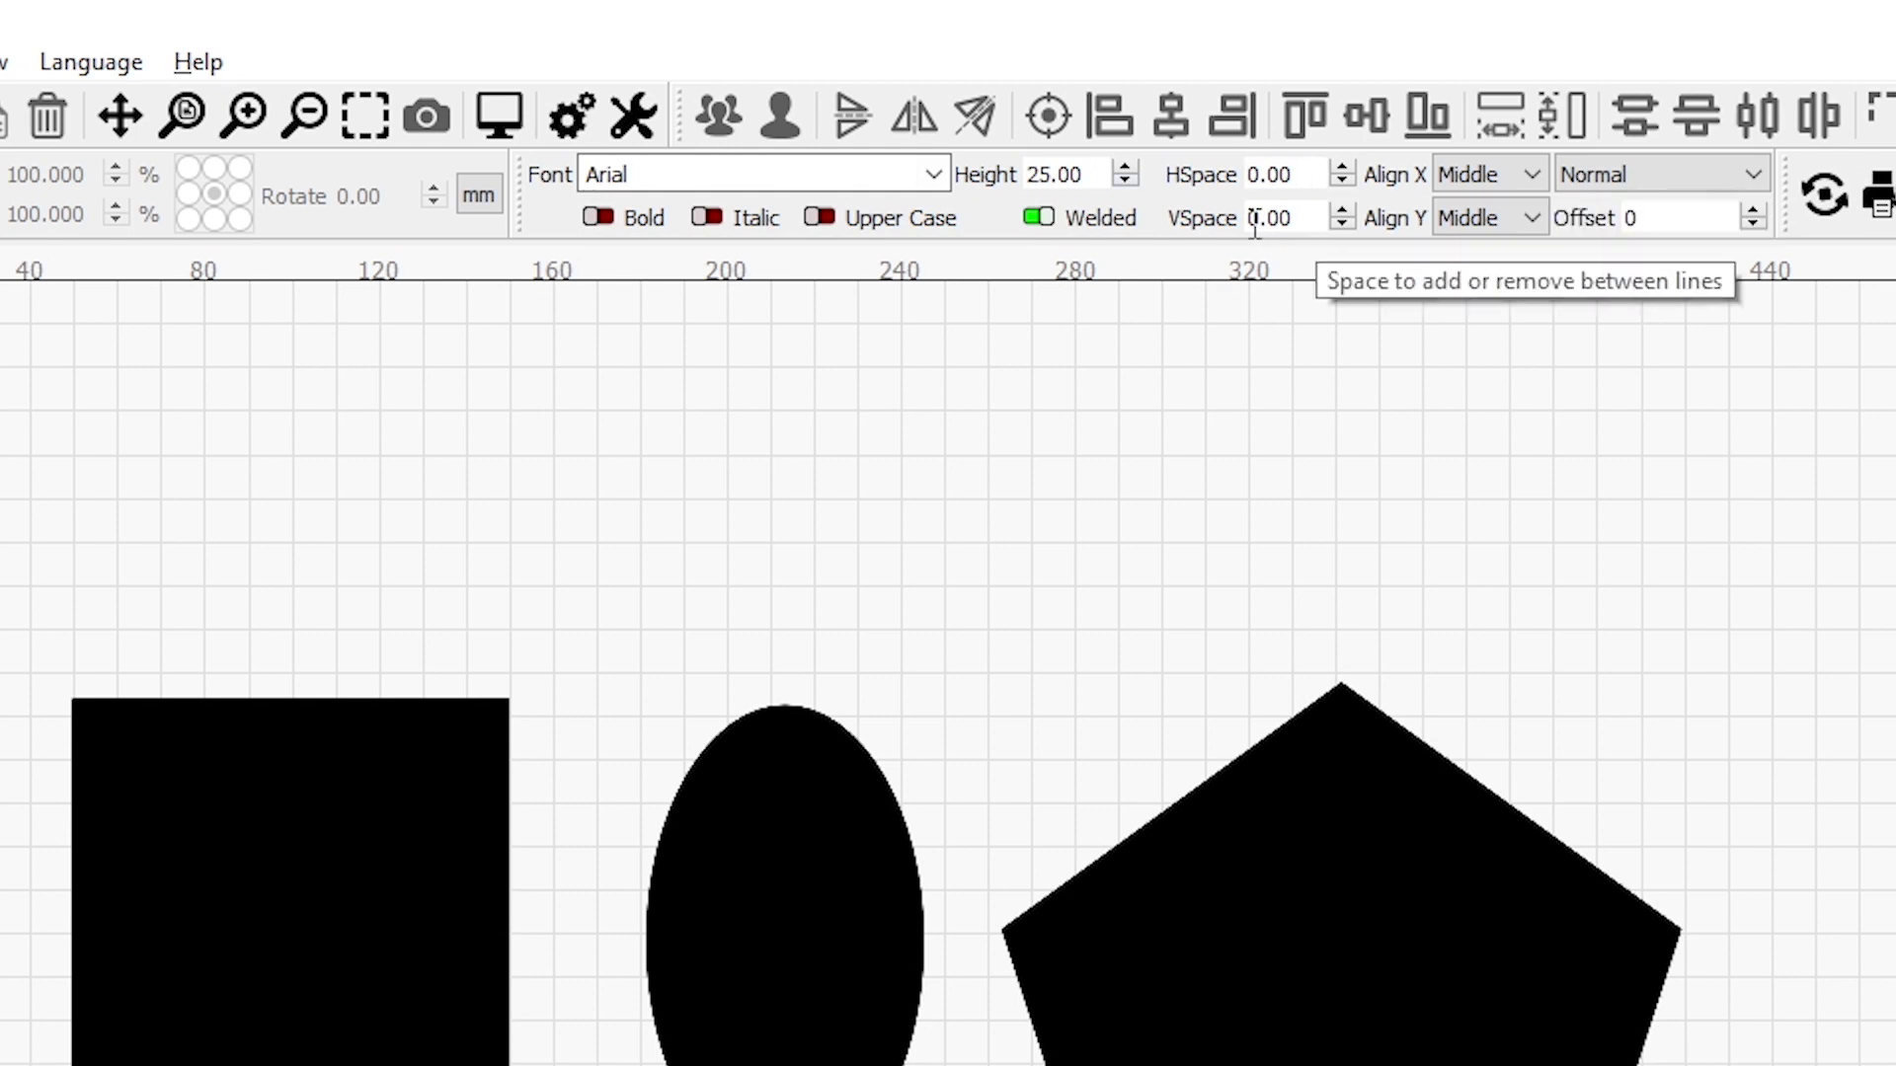
click(1527, 181)
click(1528, 178)
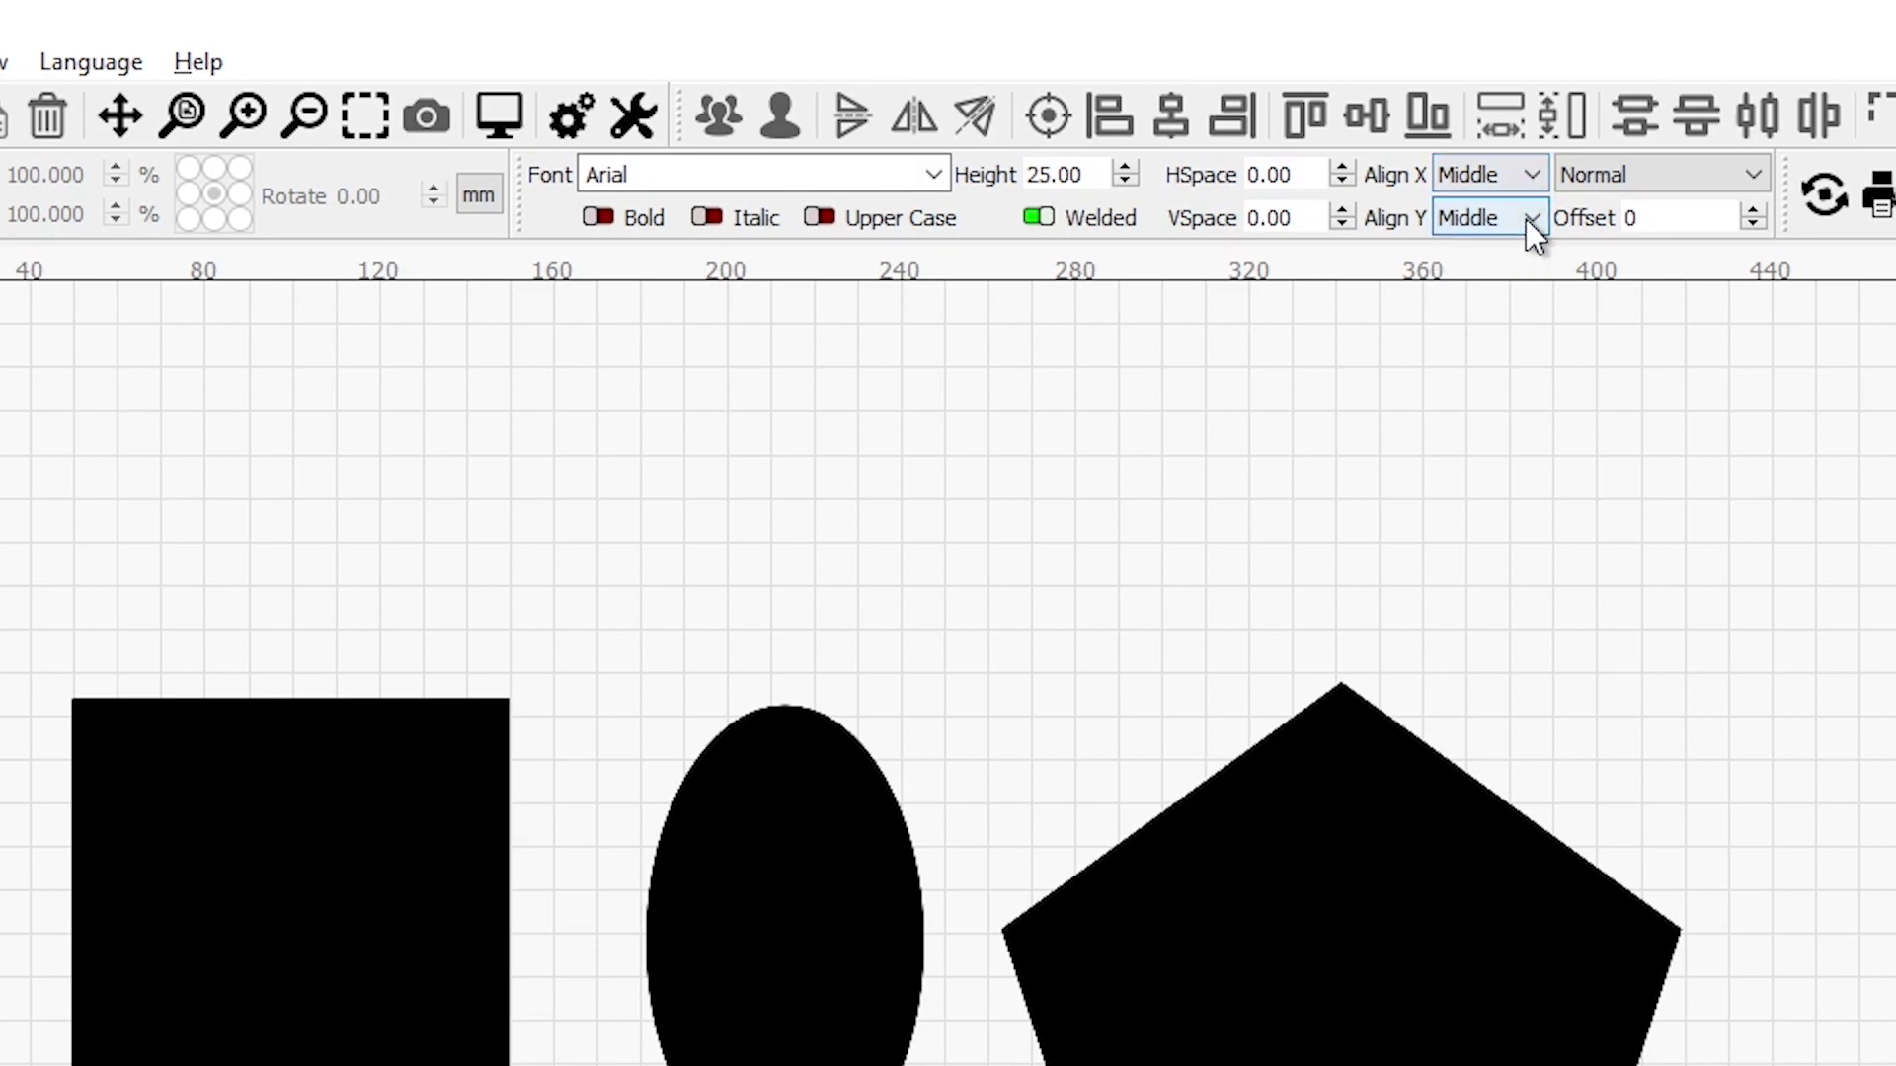
click(1525, 218)
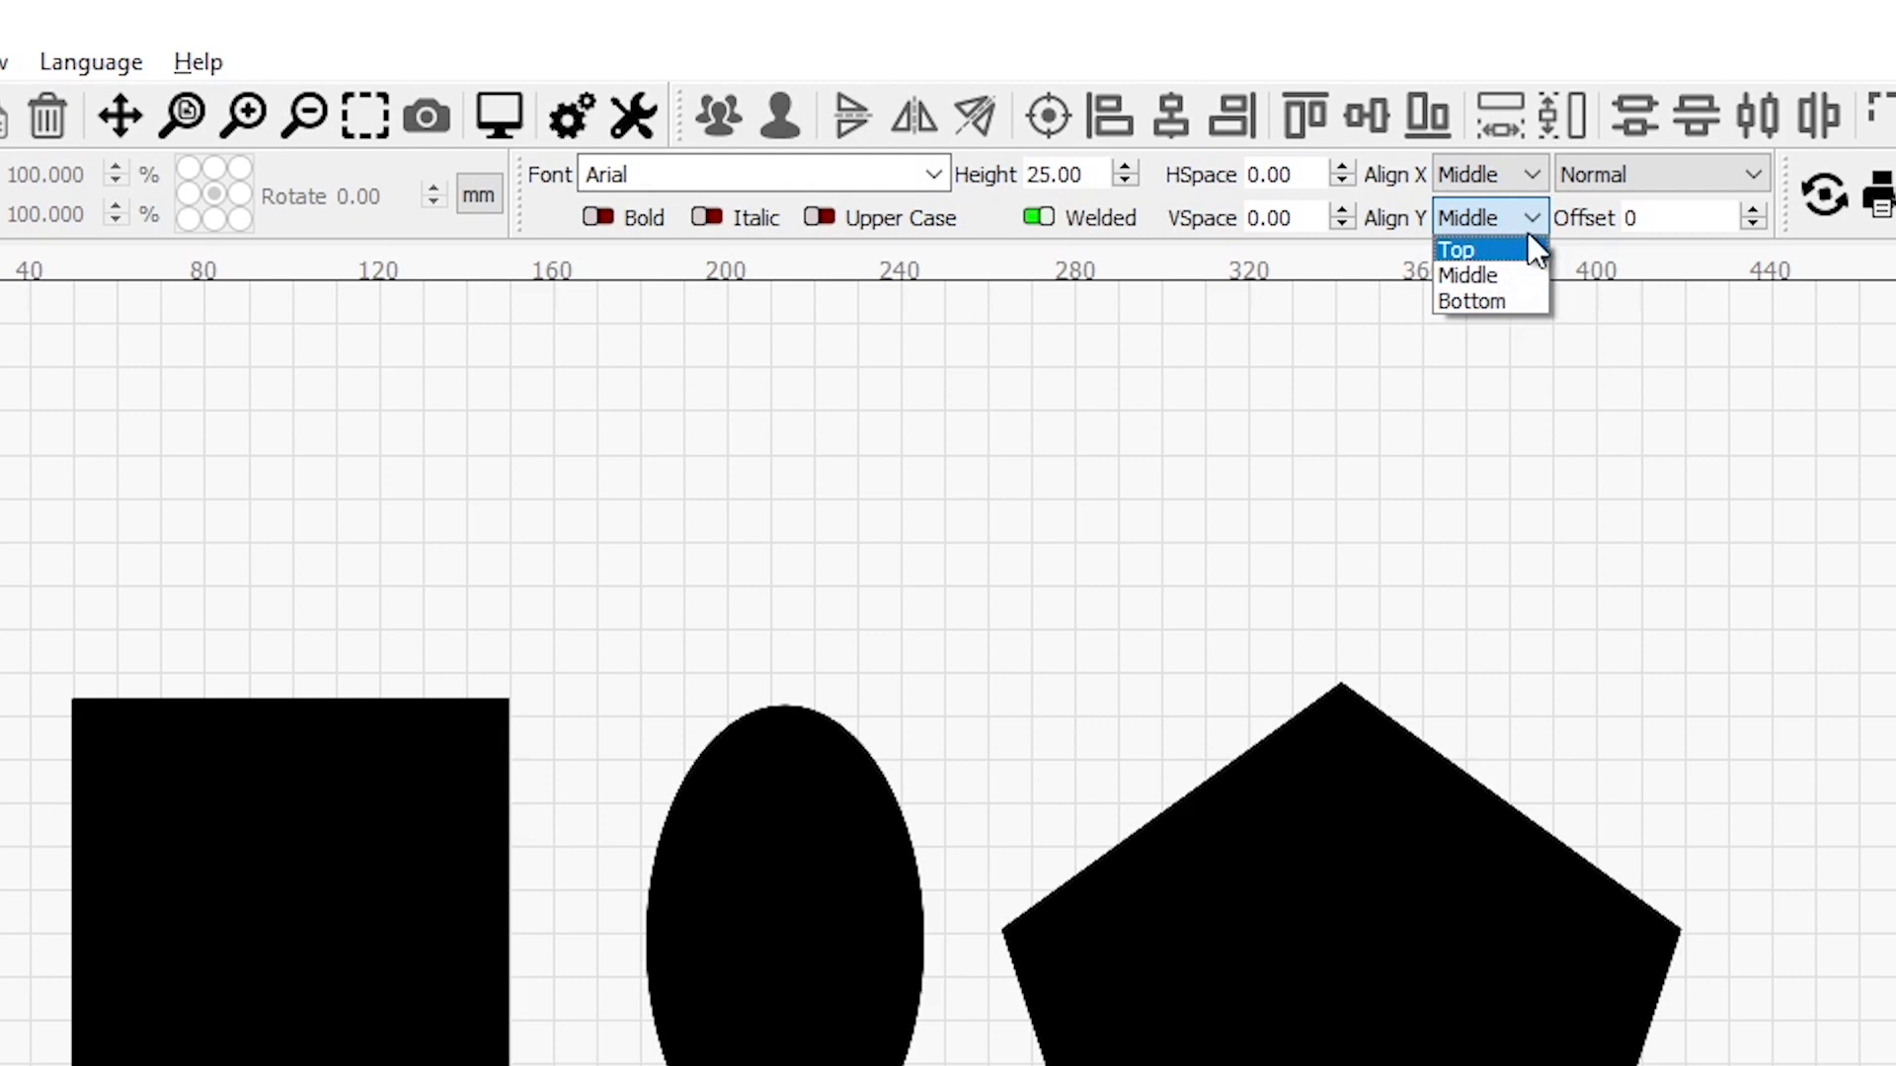
click(1530, 222)
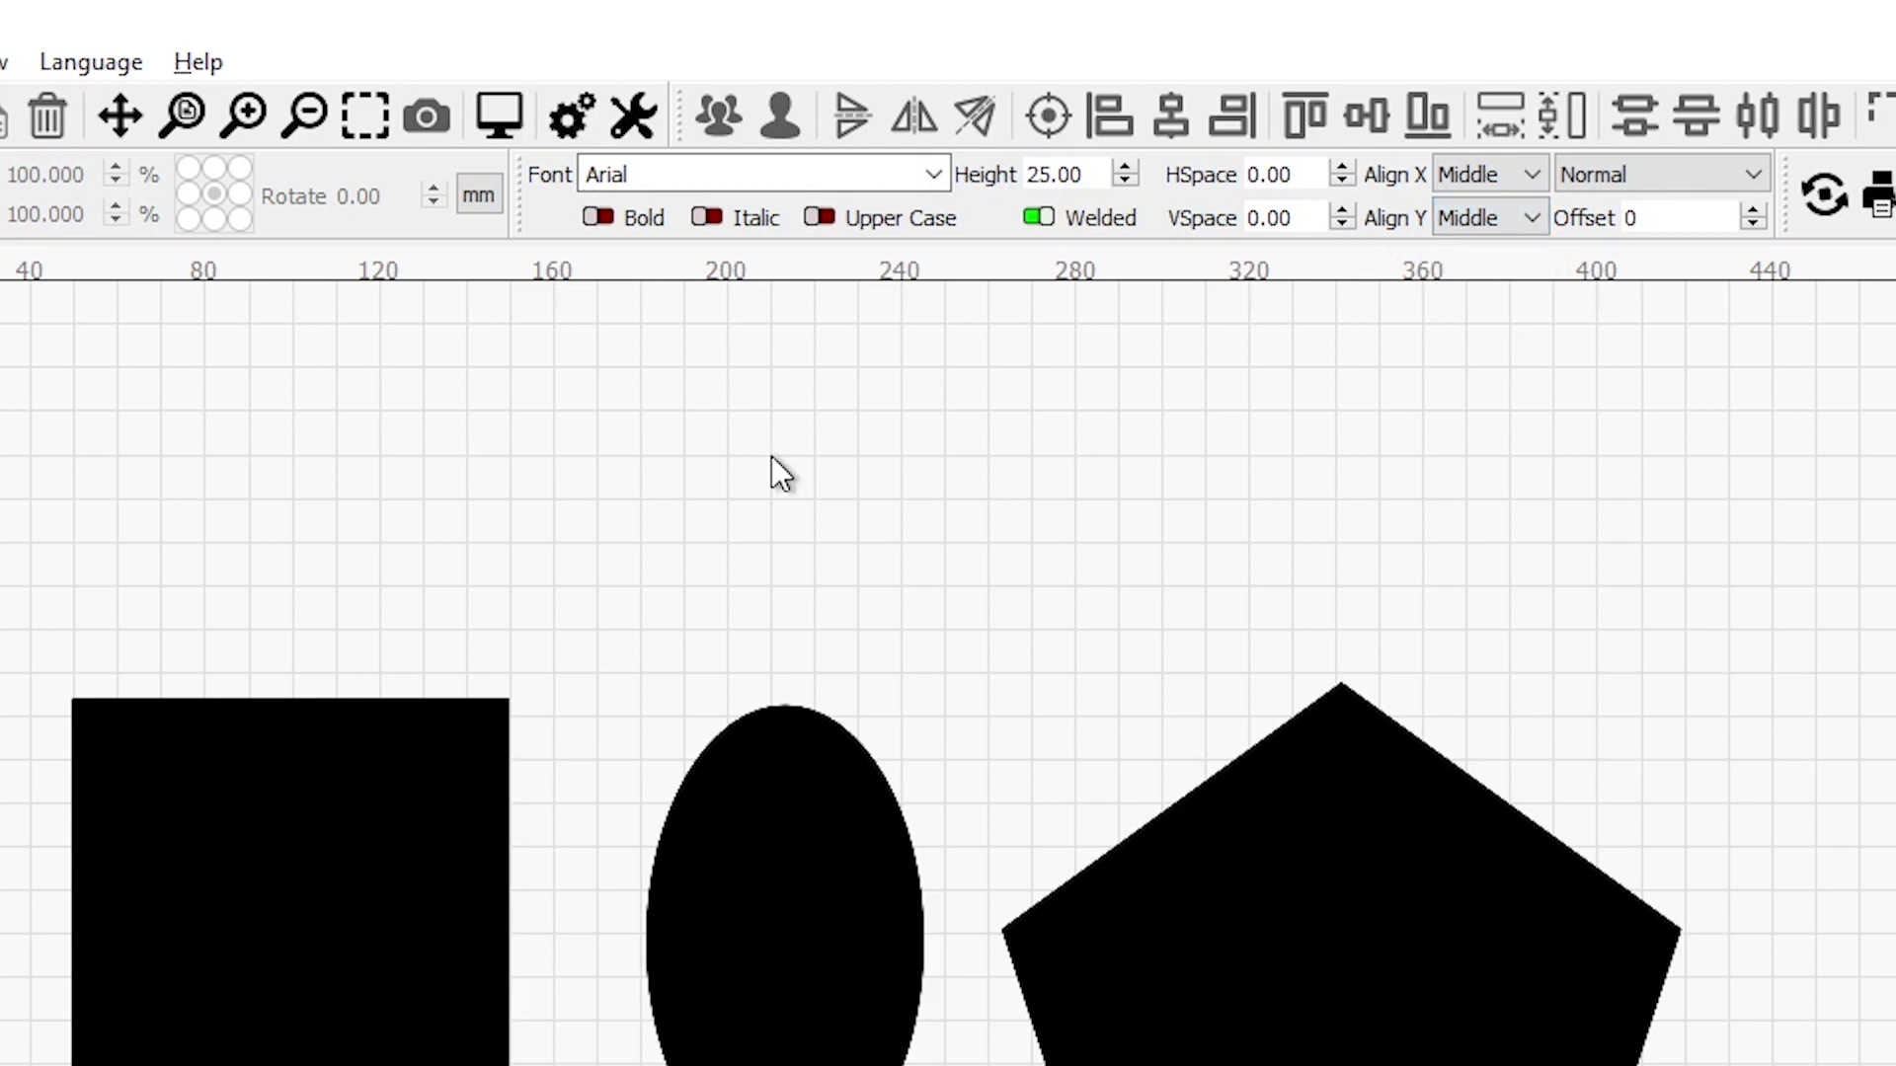
click(1535, 172)
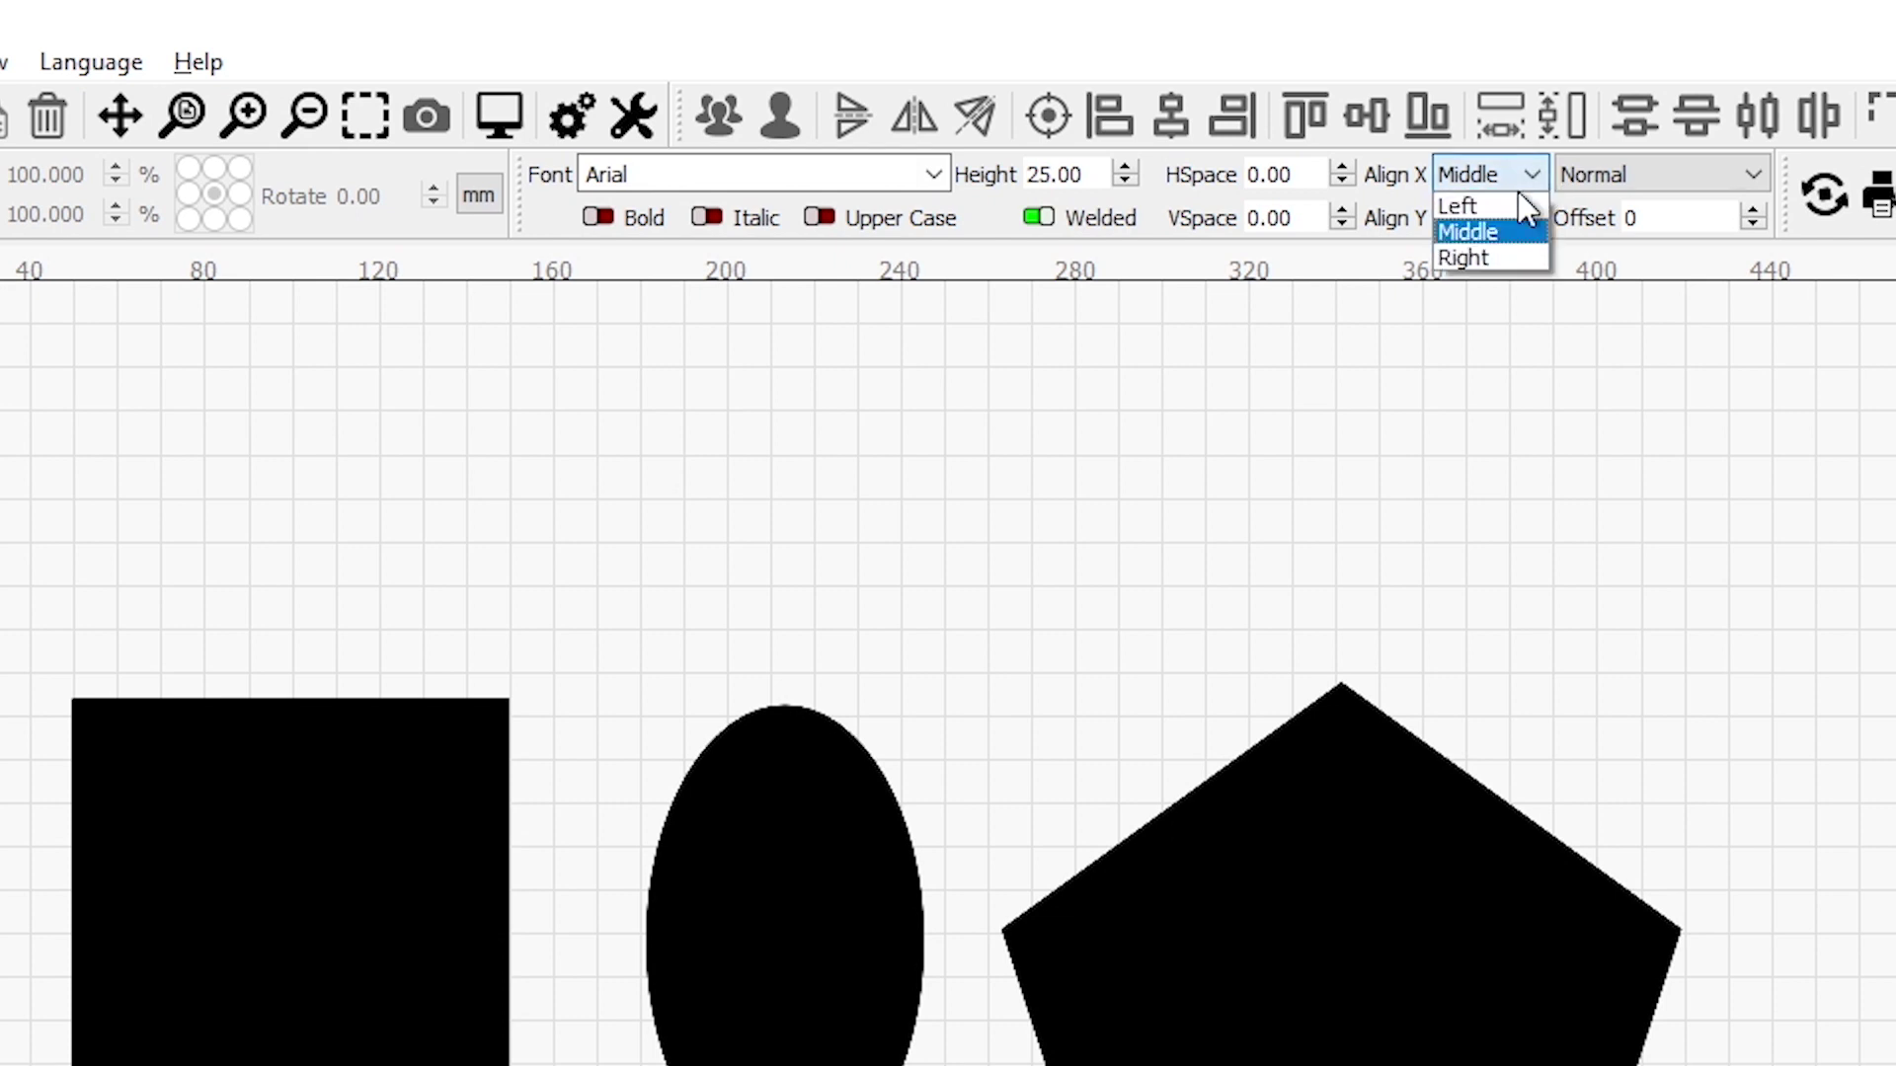
click(1491, 227)
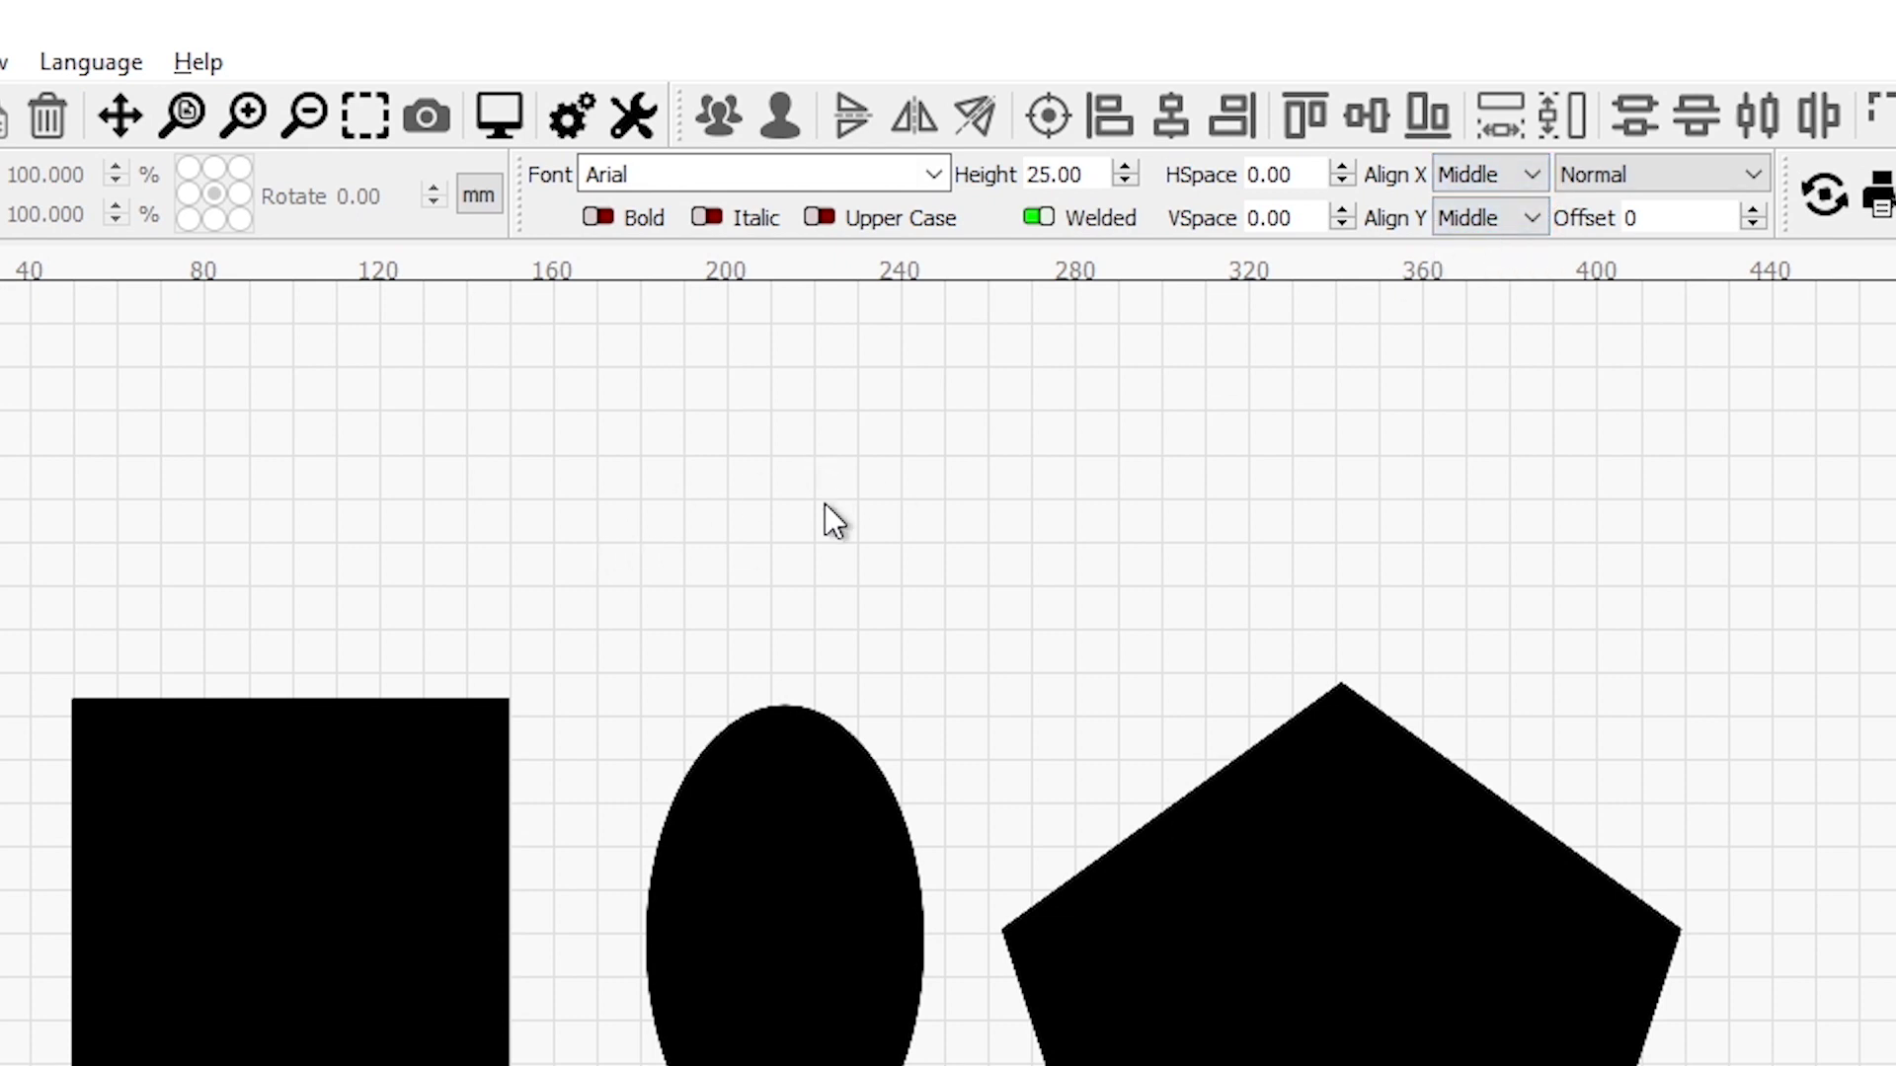
Step: Add the text 'Type in my text' above the shapes and set its height to 25
click(857, 491)
text(Type)
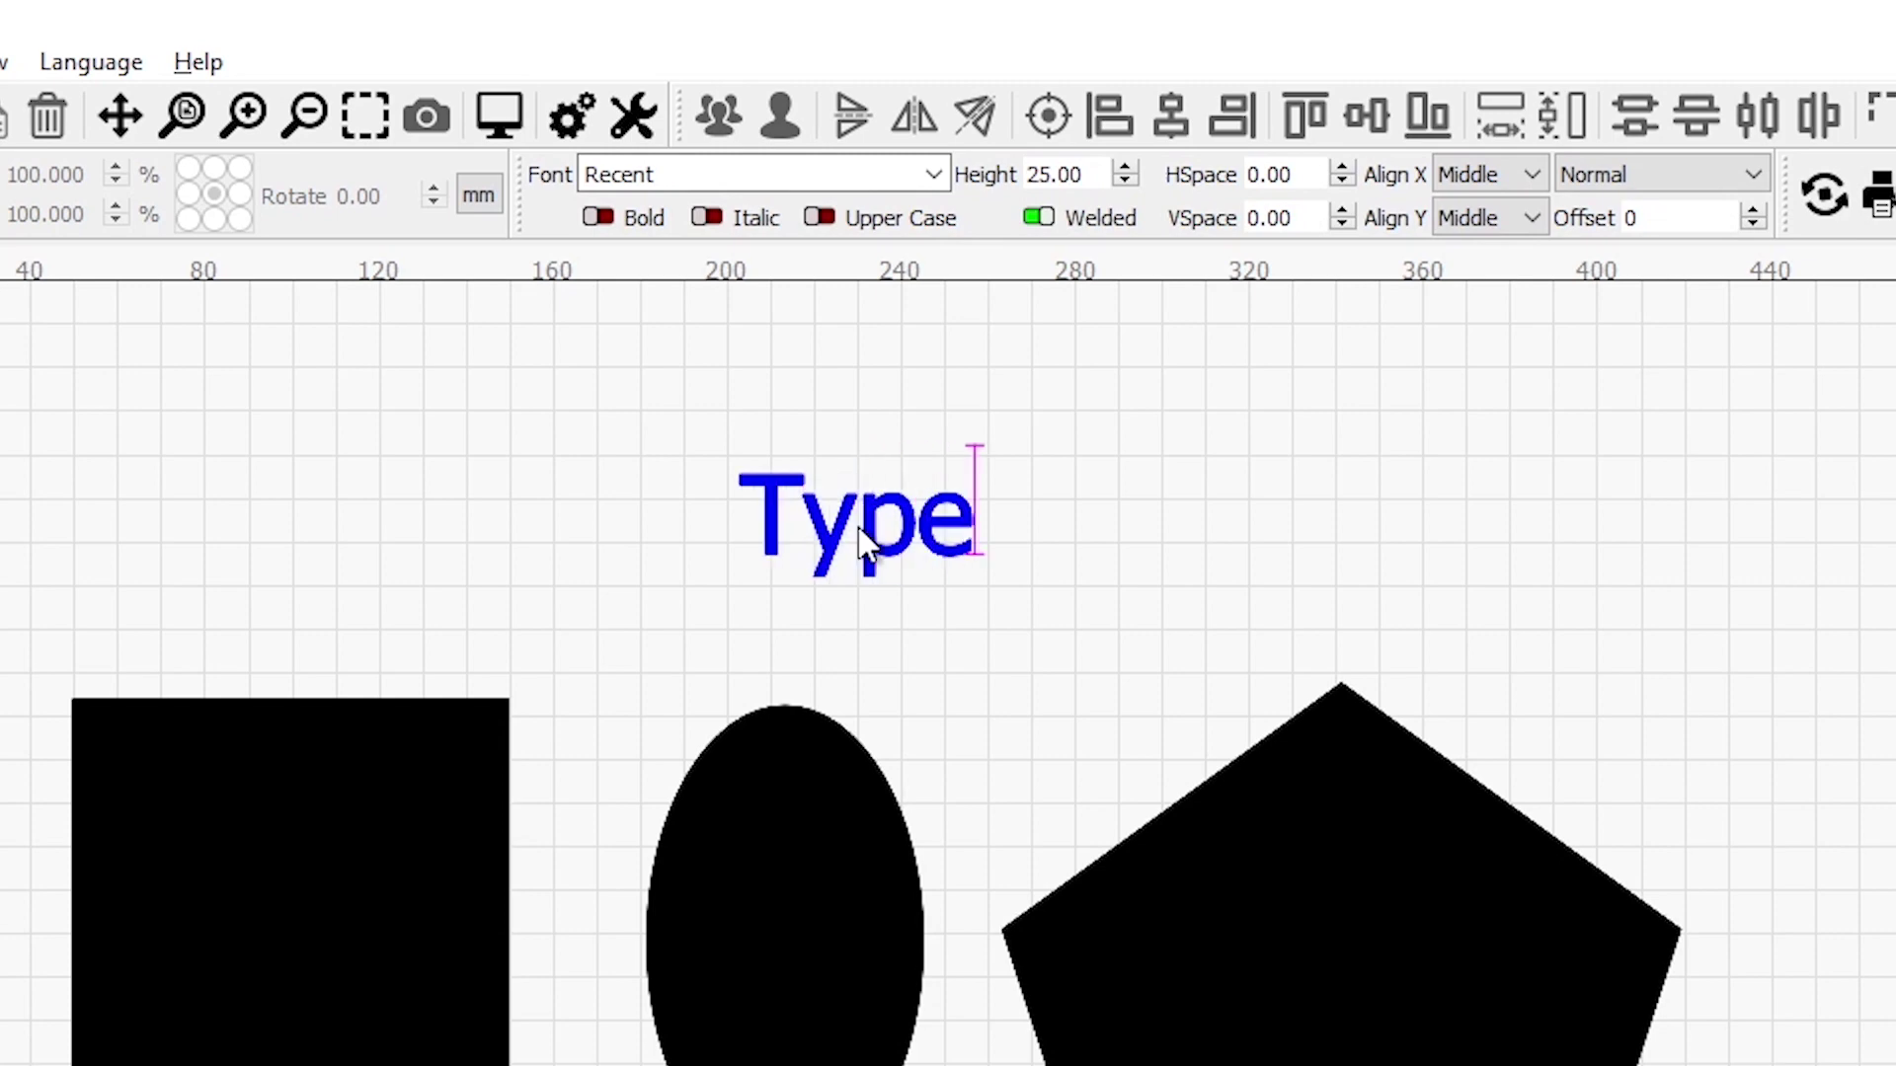
text( in my text)
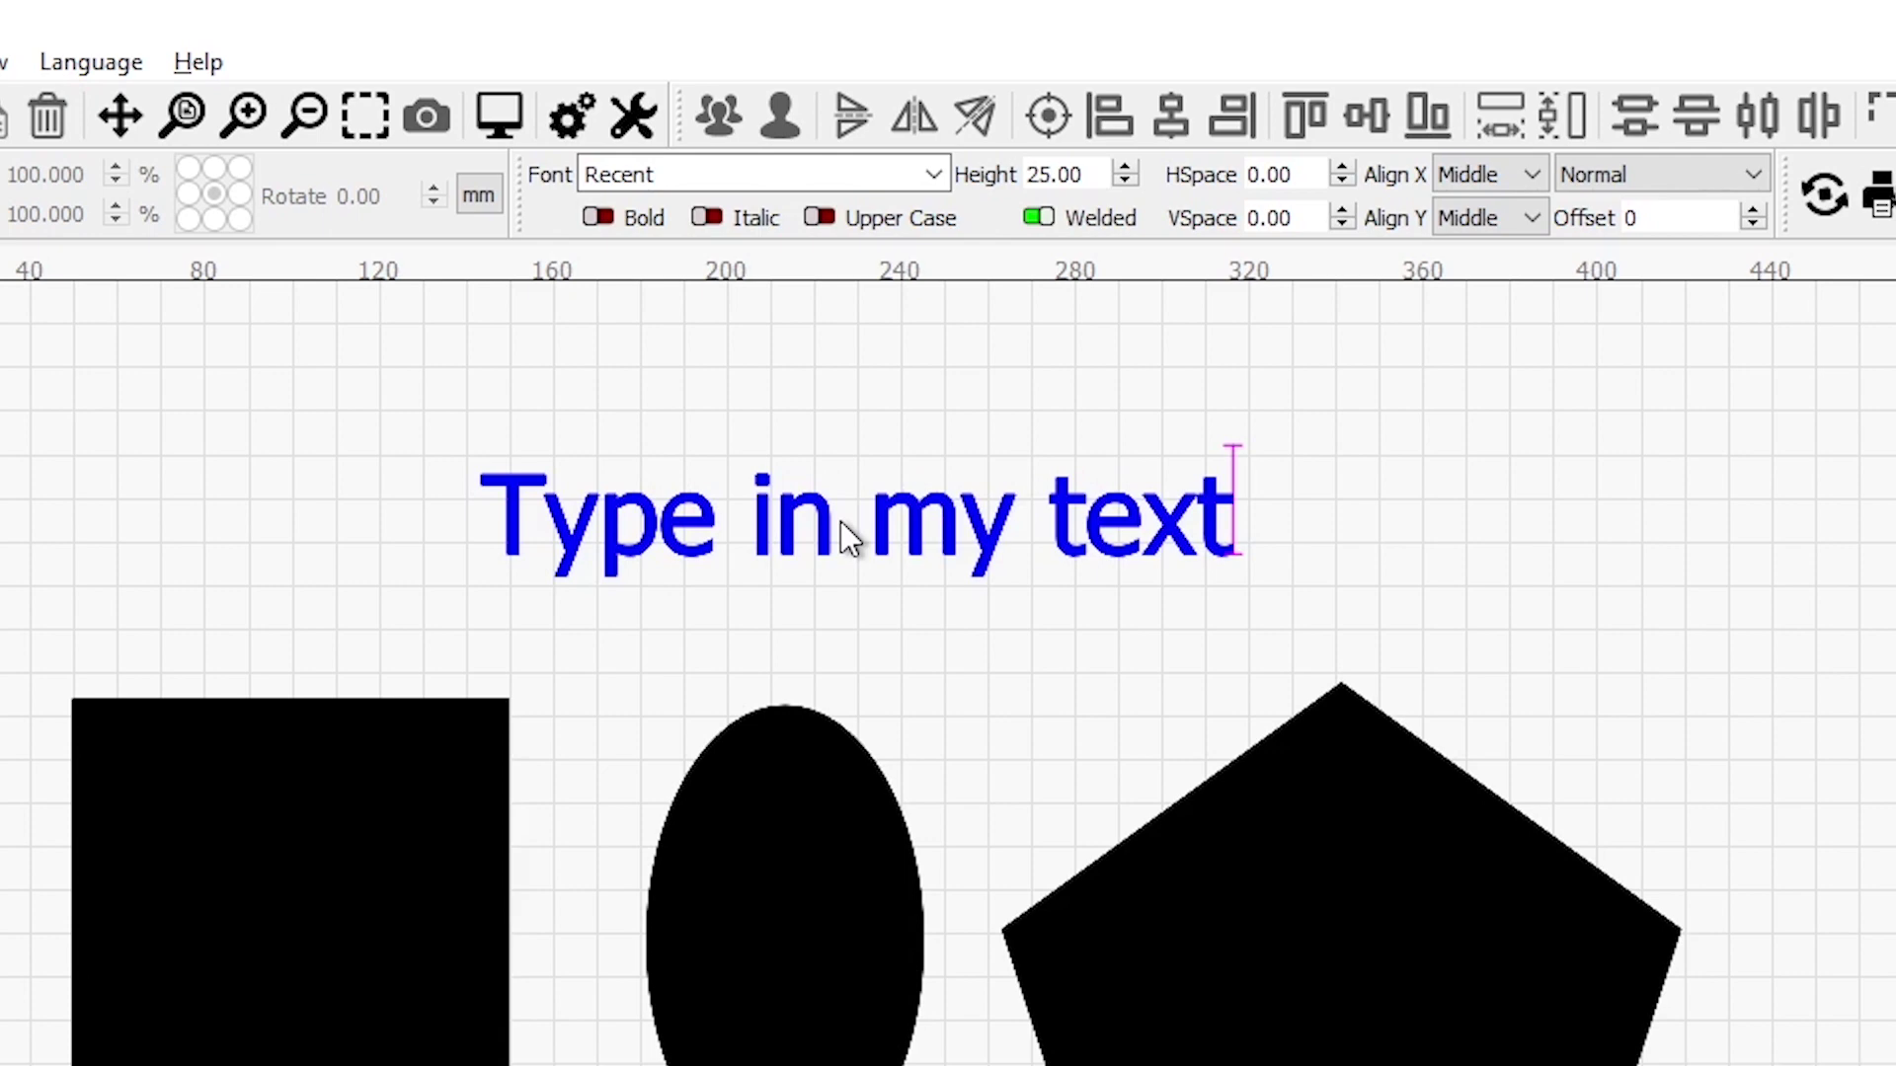
click(1122, 168)
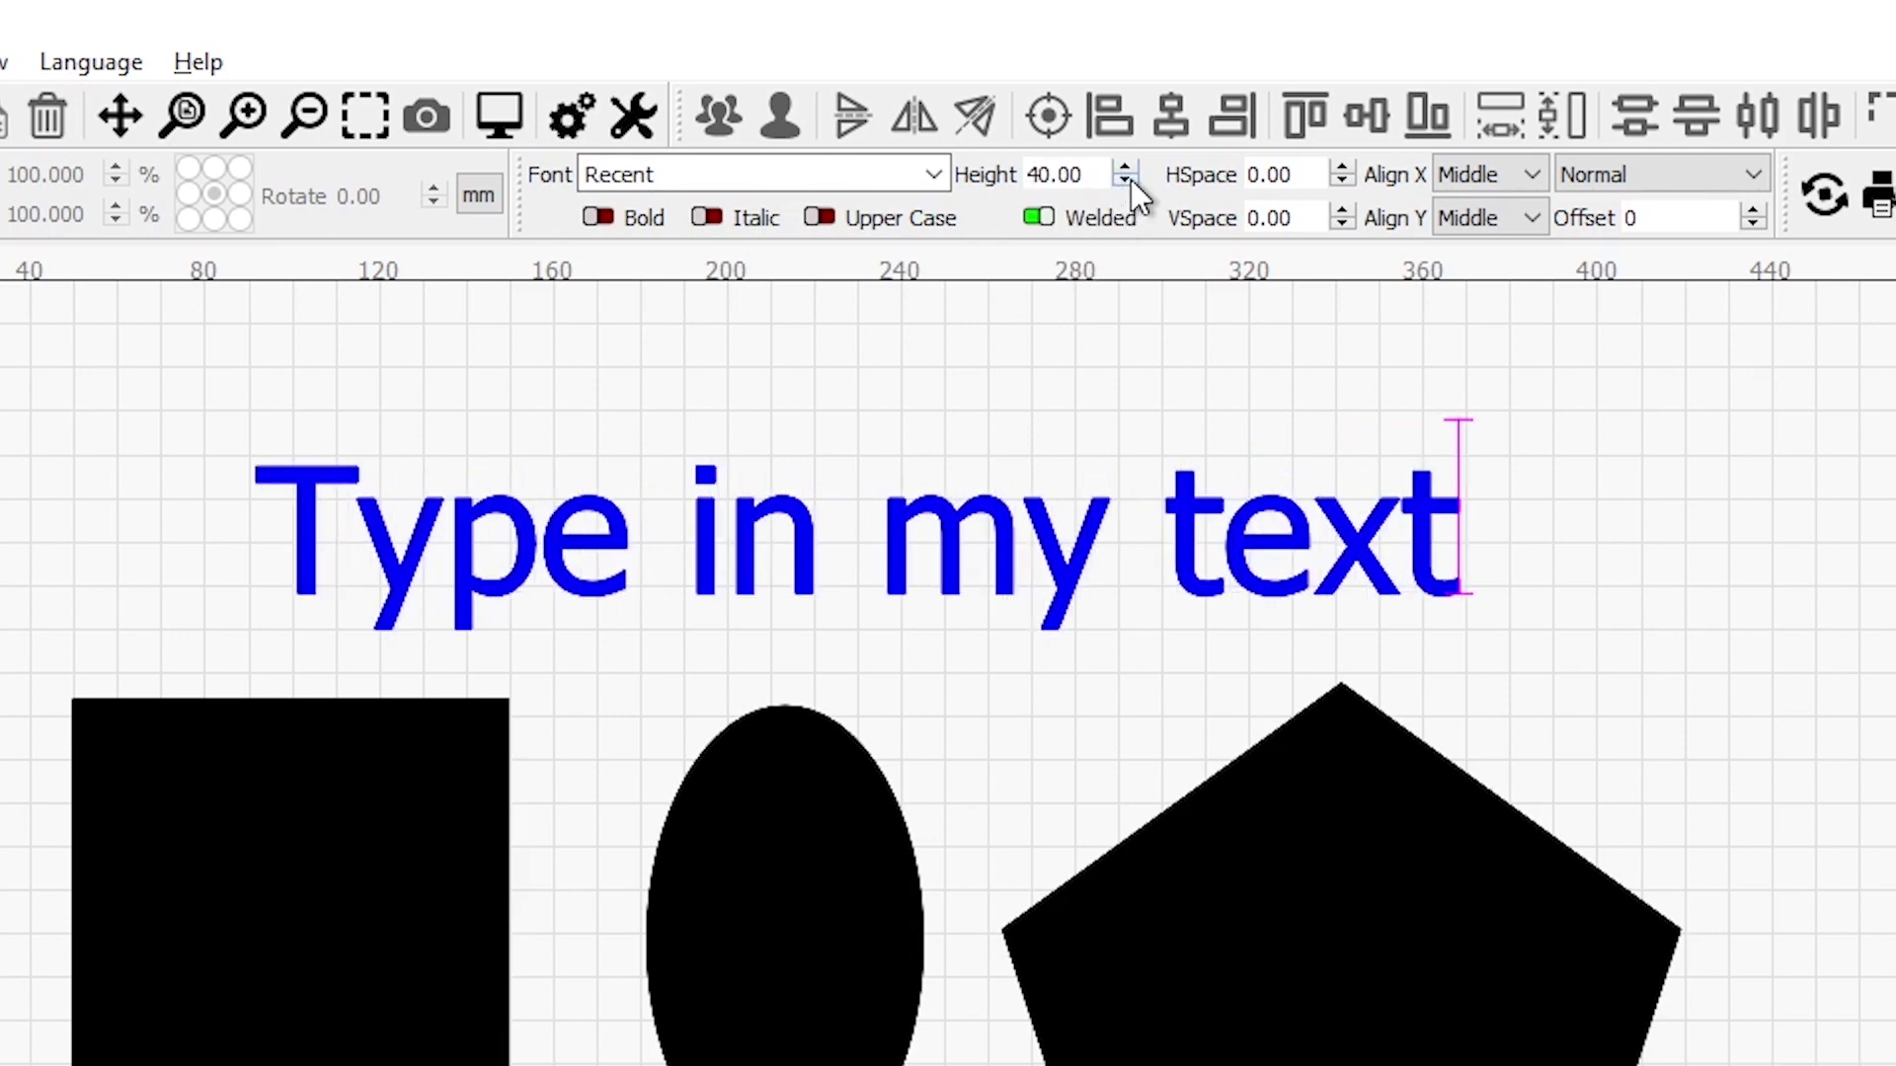
click(1129, 180)
click(1130, 180)
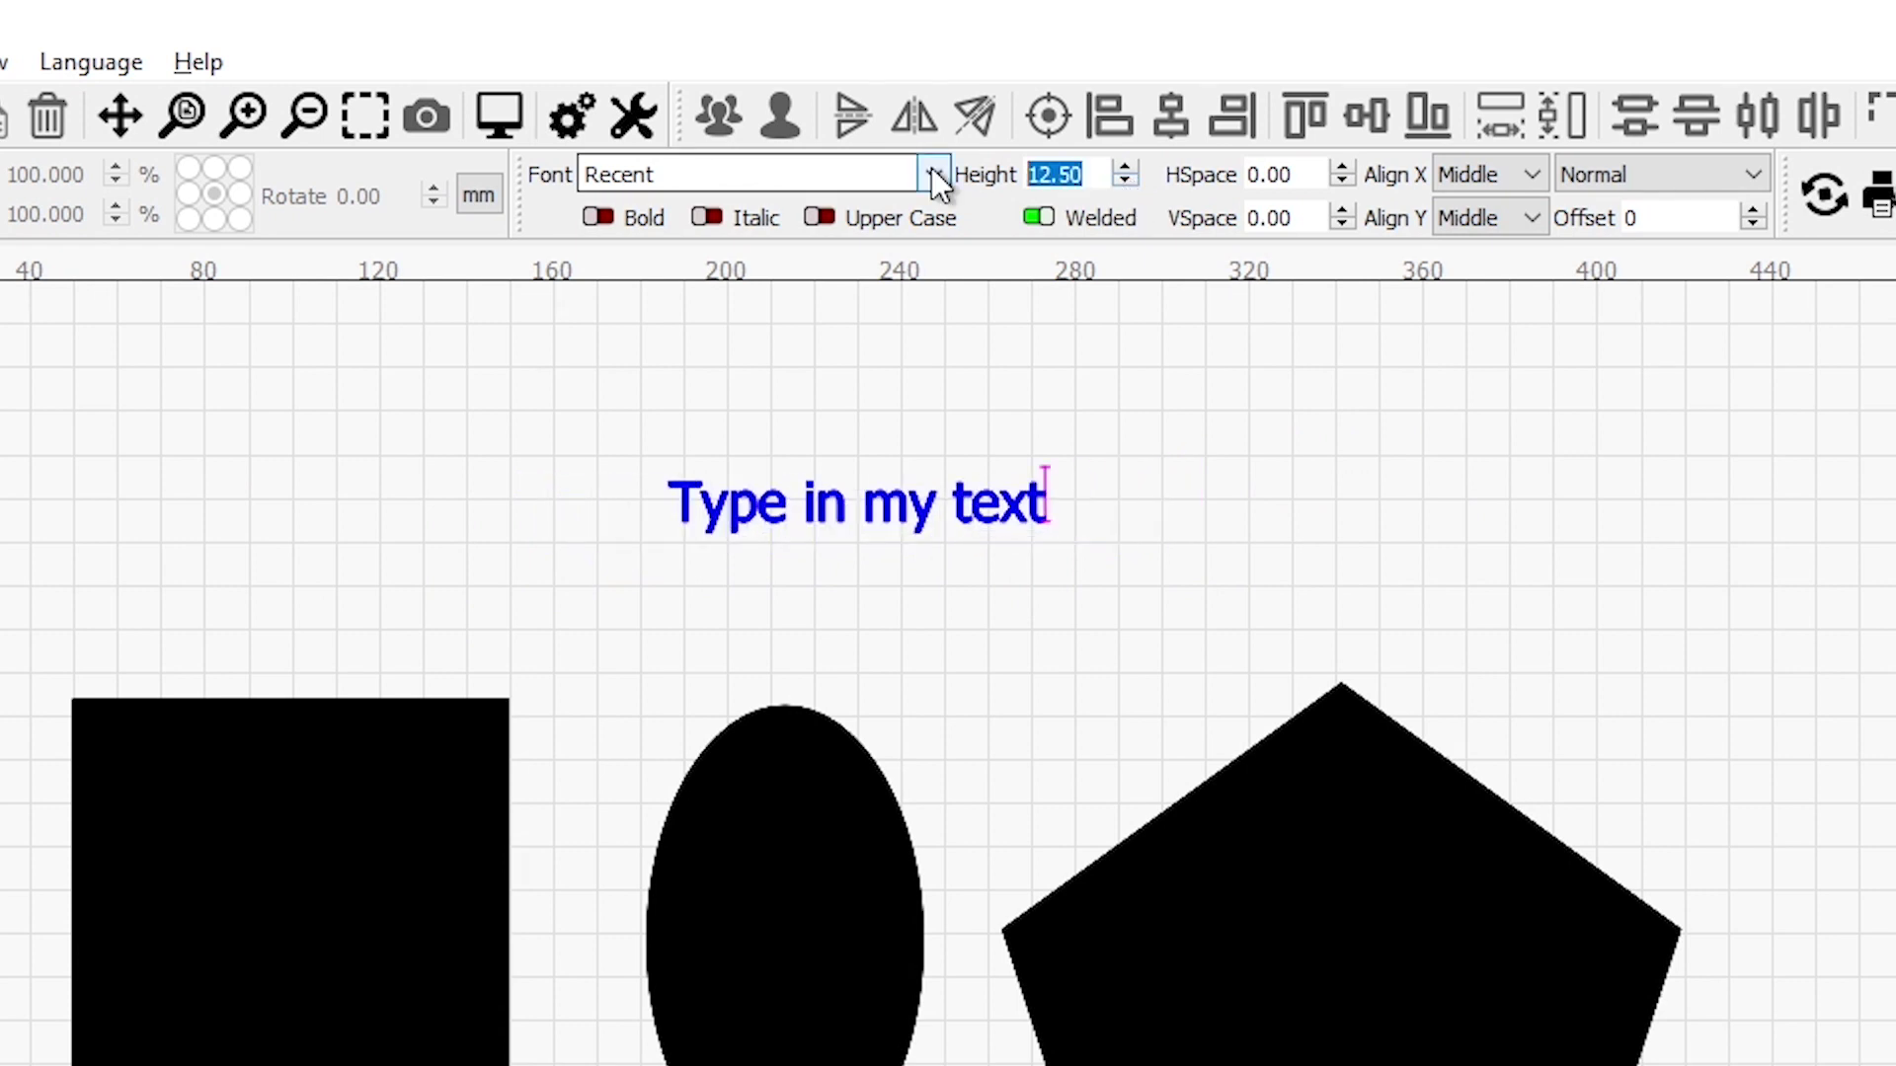
text(10.25)
key(Return)
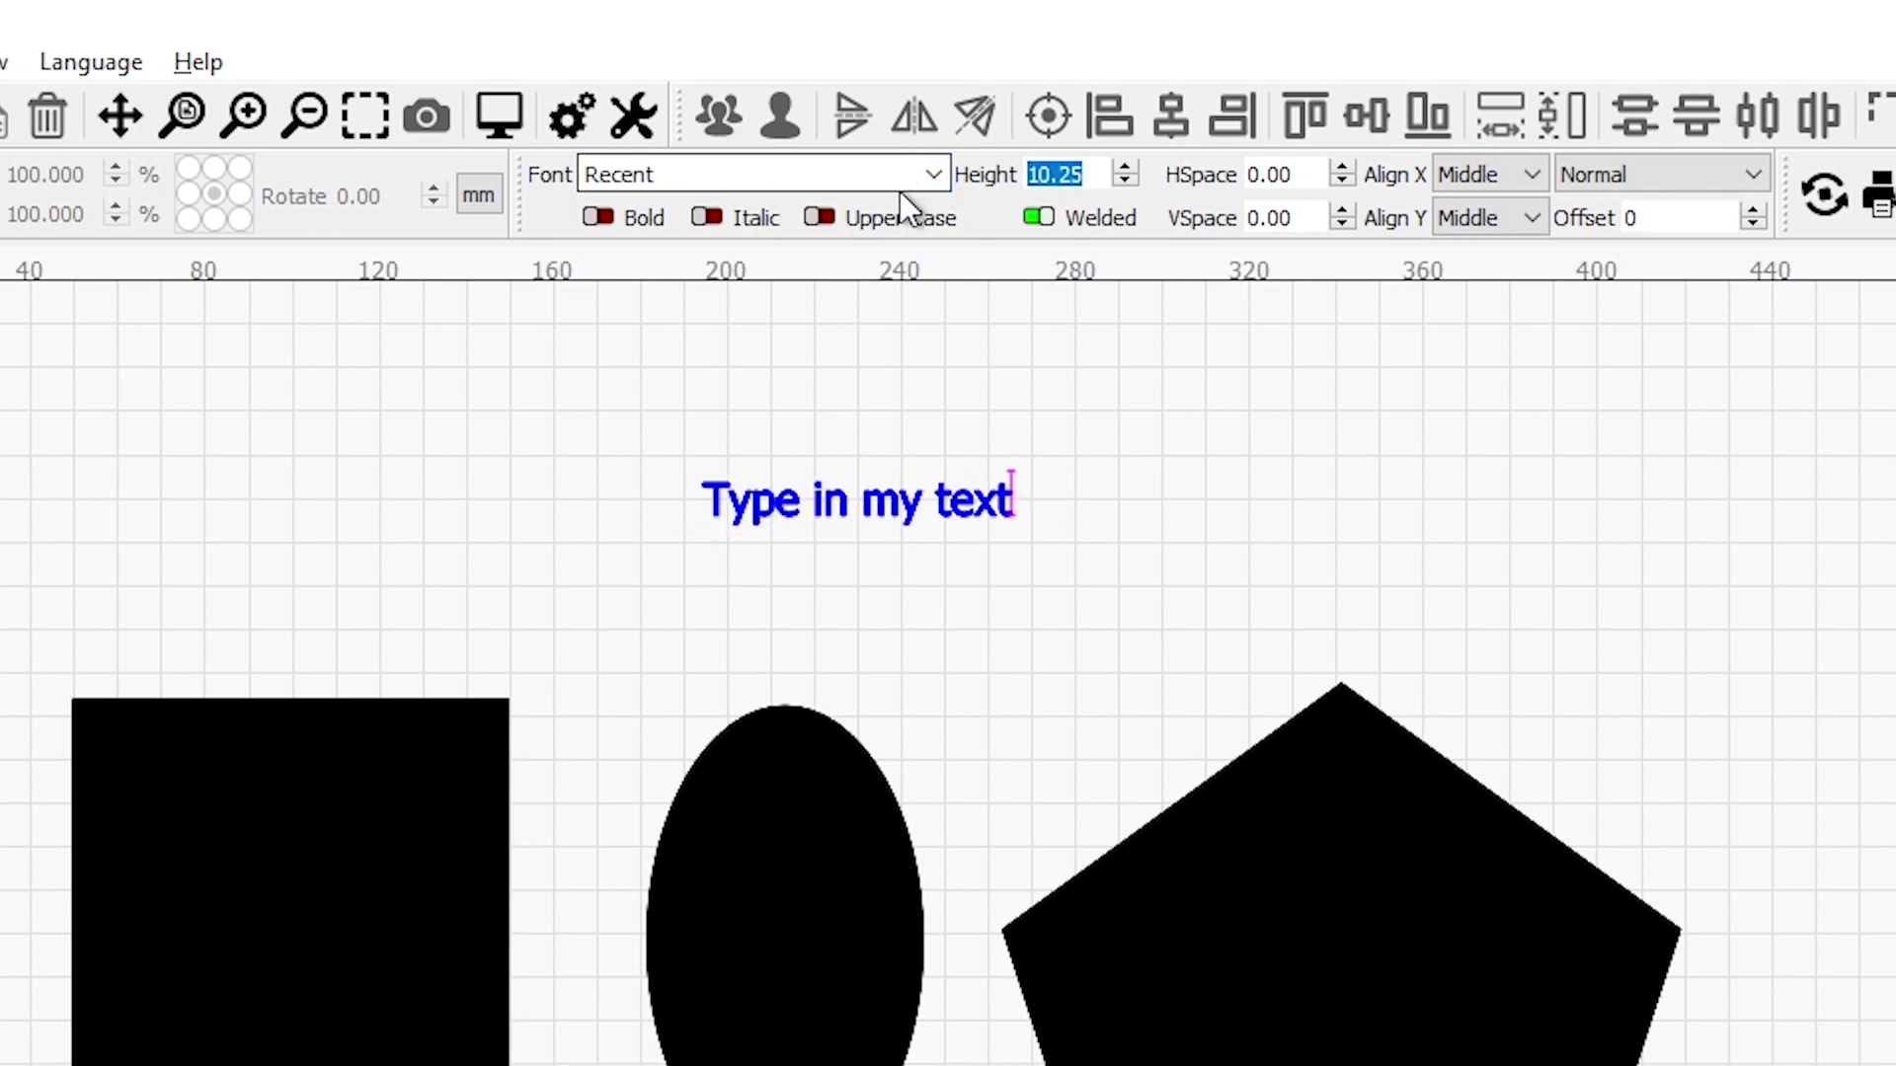
text(25)
key(Return)
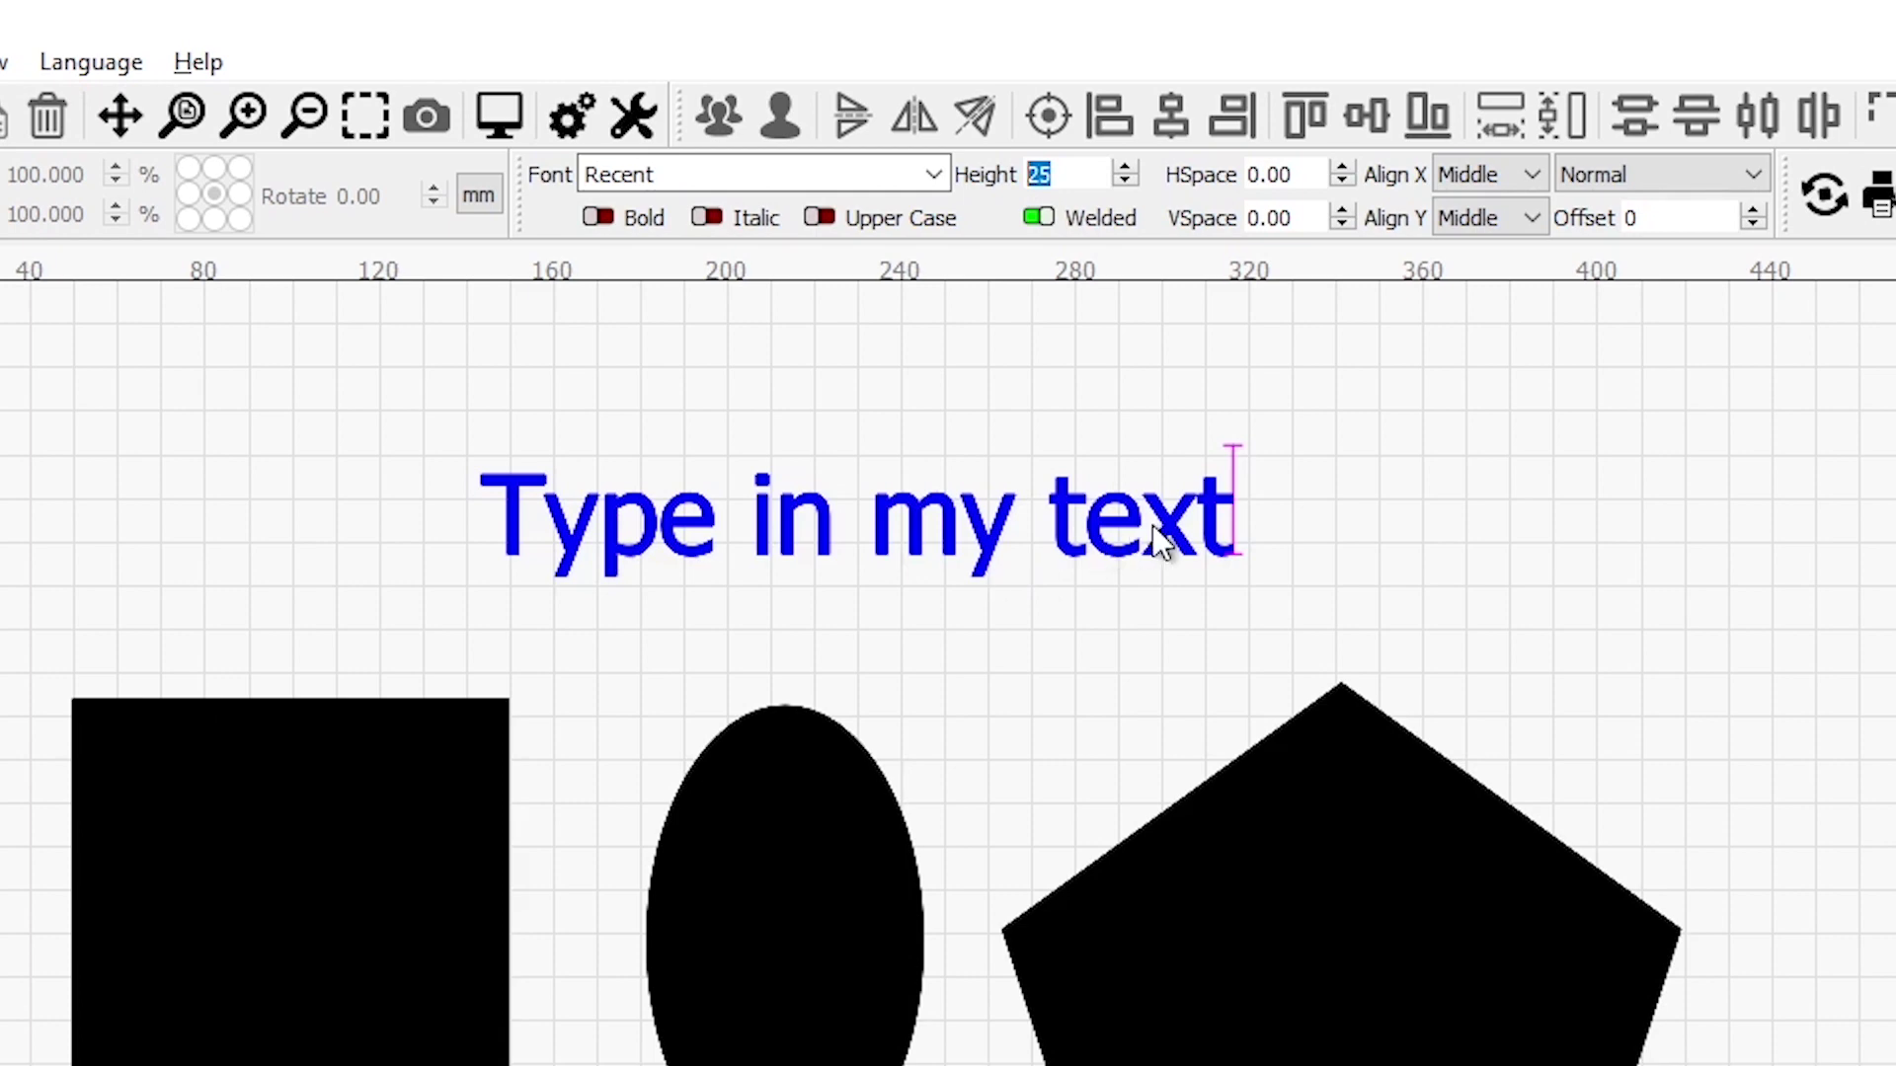
Step: Lower the text's HSpace to -8.00 so neighbouring letters overlap
scroll(1168, 538, up, 5)
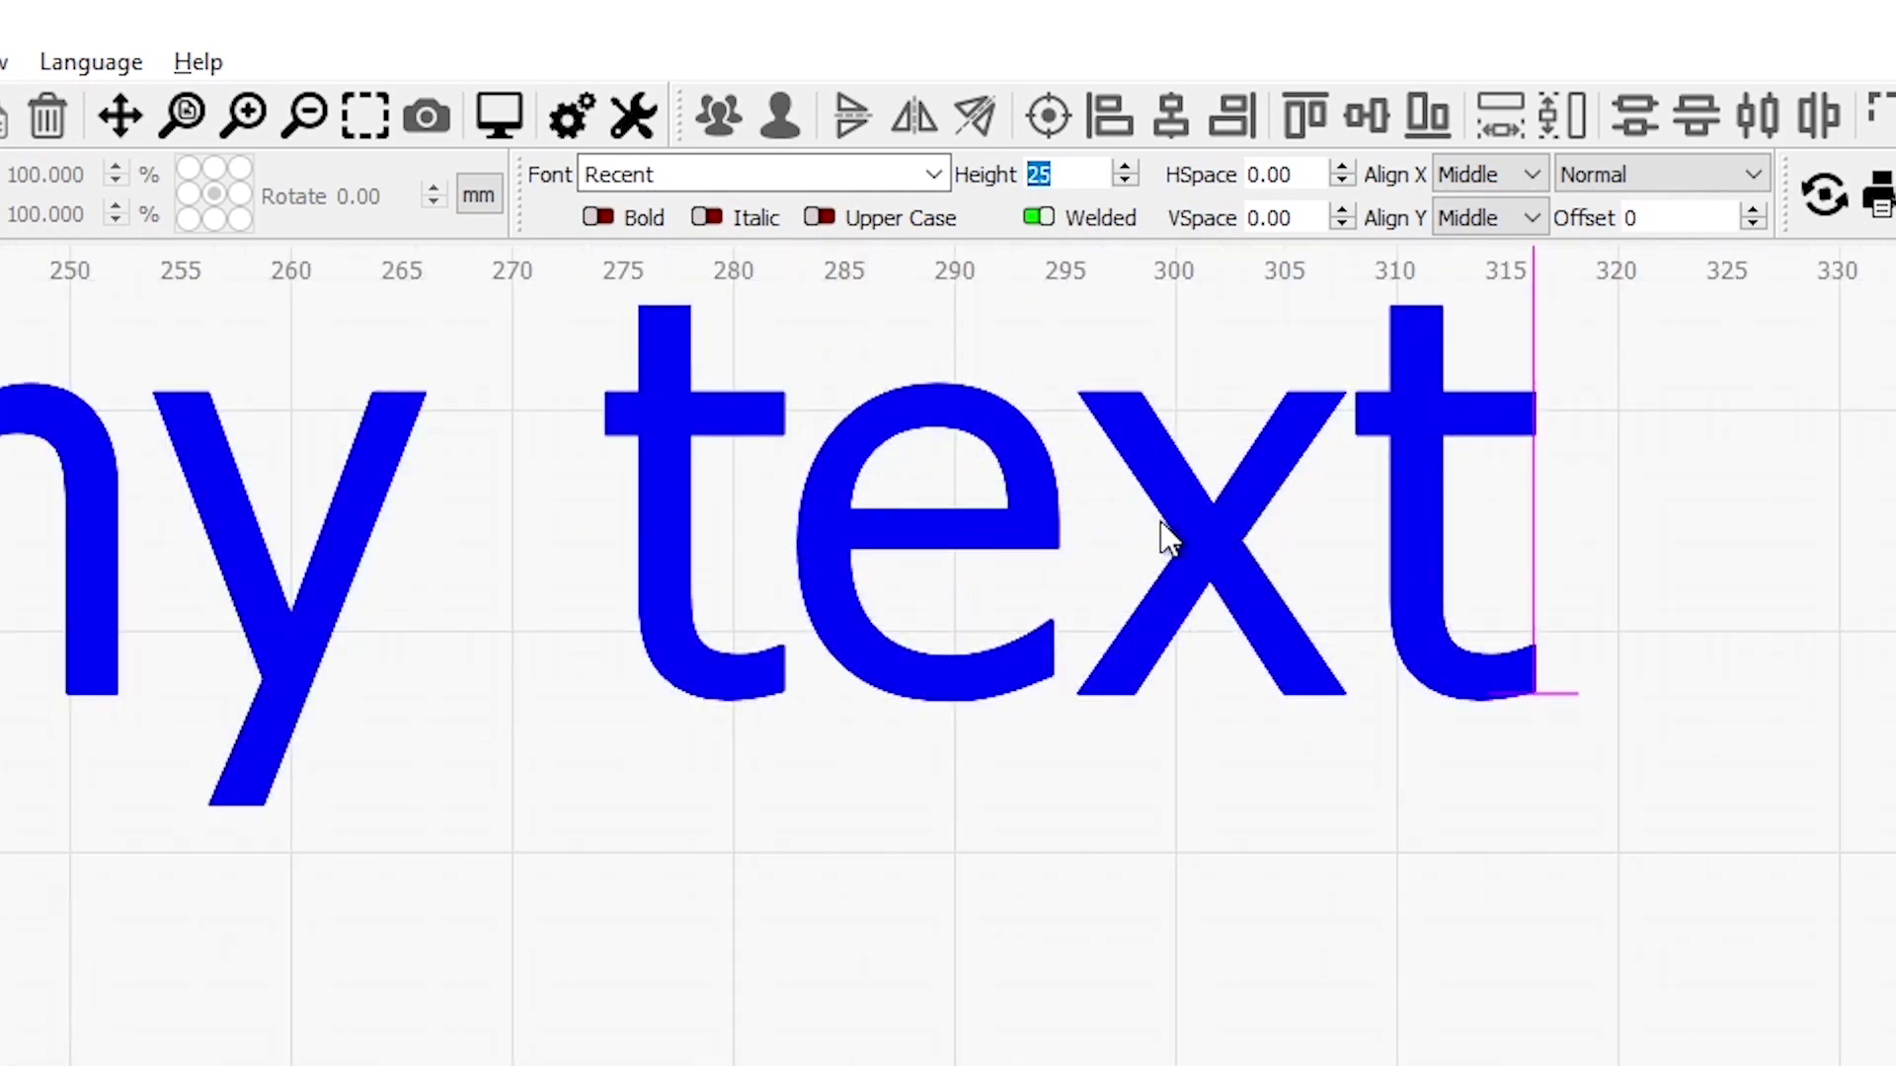
scroll(1168, 539, down, 1)
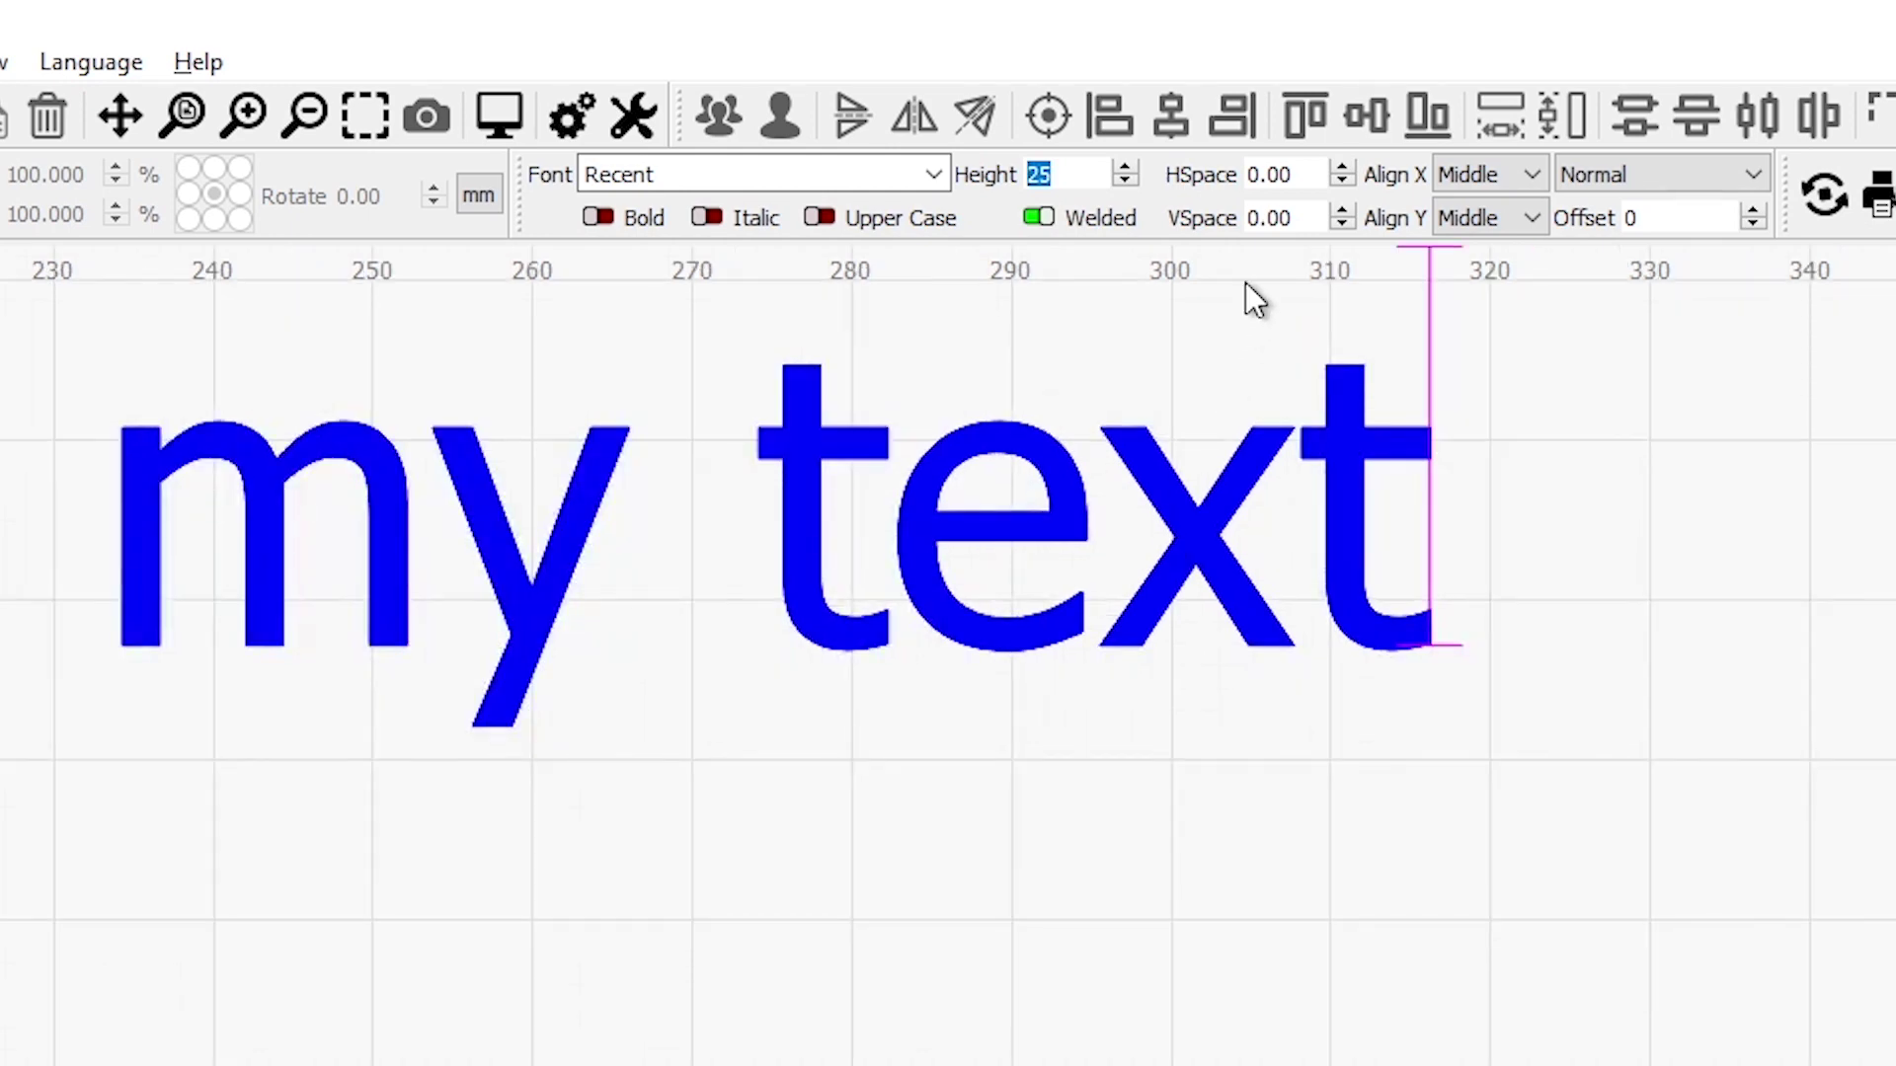
click(1343, 180)
click(1342, 180)
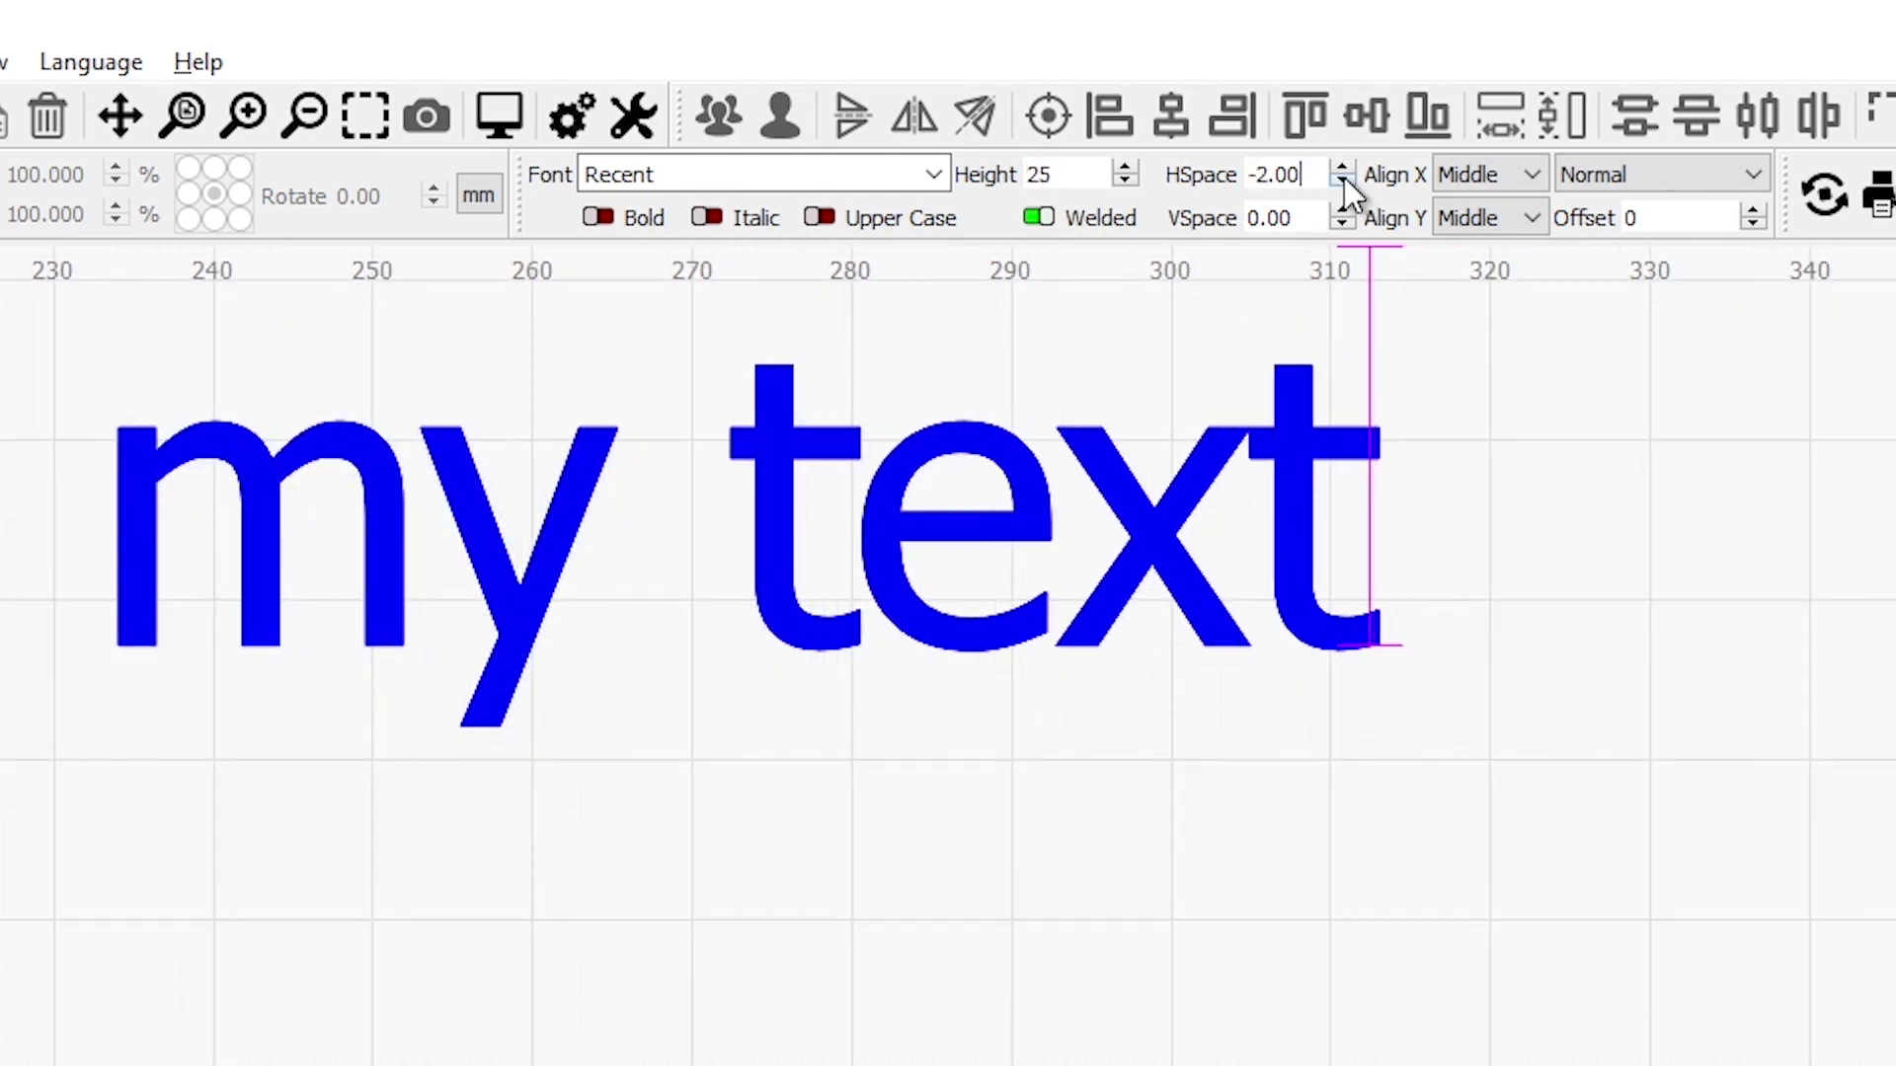
click(1343, 180)
click(1343, 180)
click(1343, 180)
click(1343, 180)
click(1342, 180)
click(1342, 180)
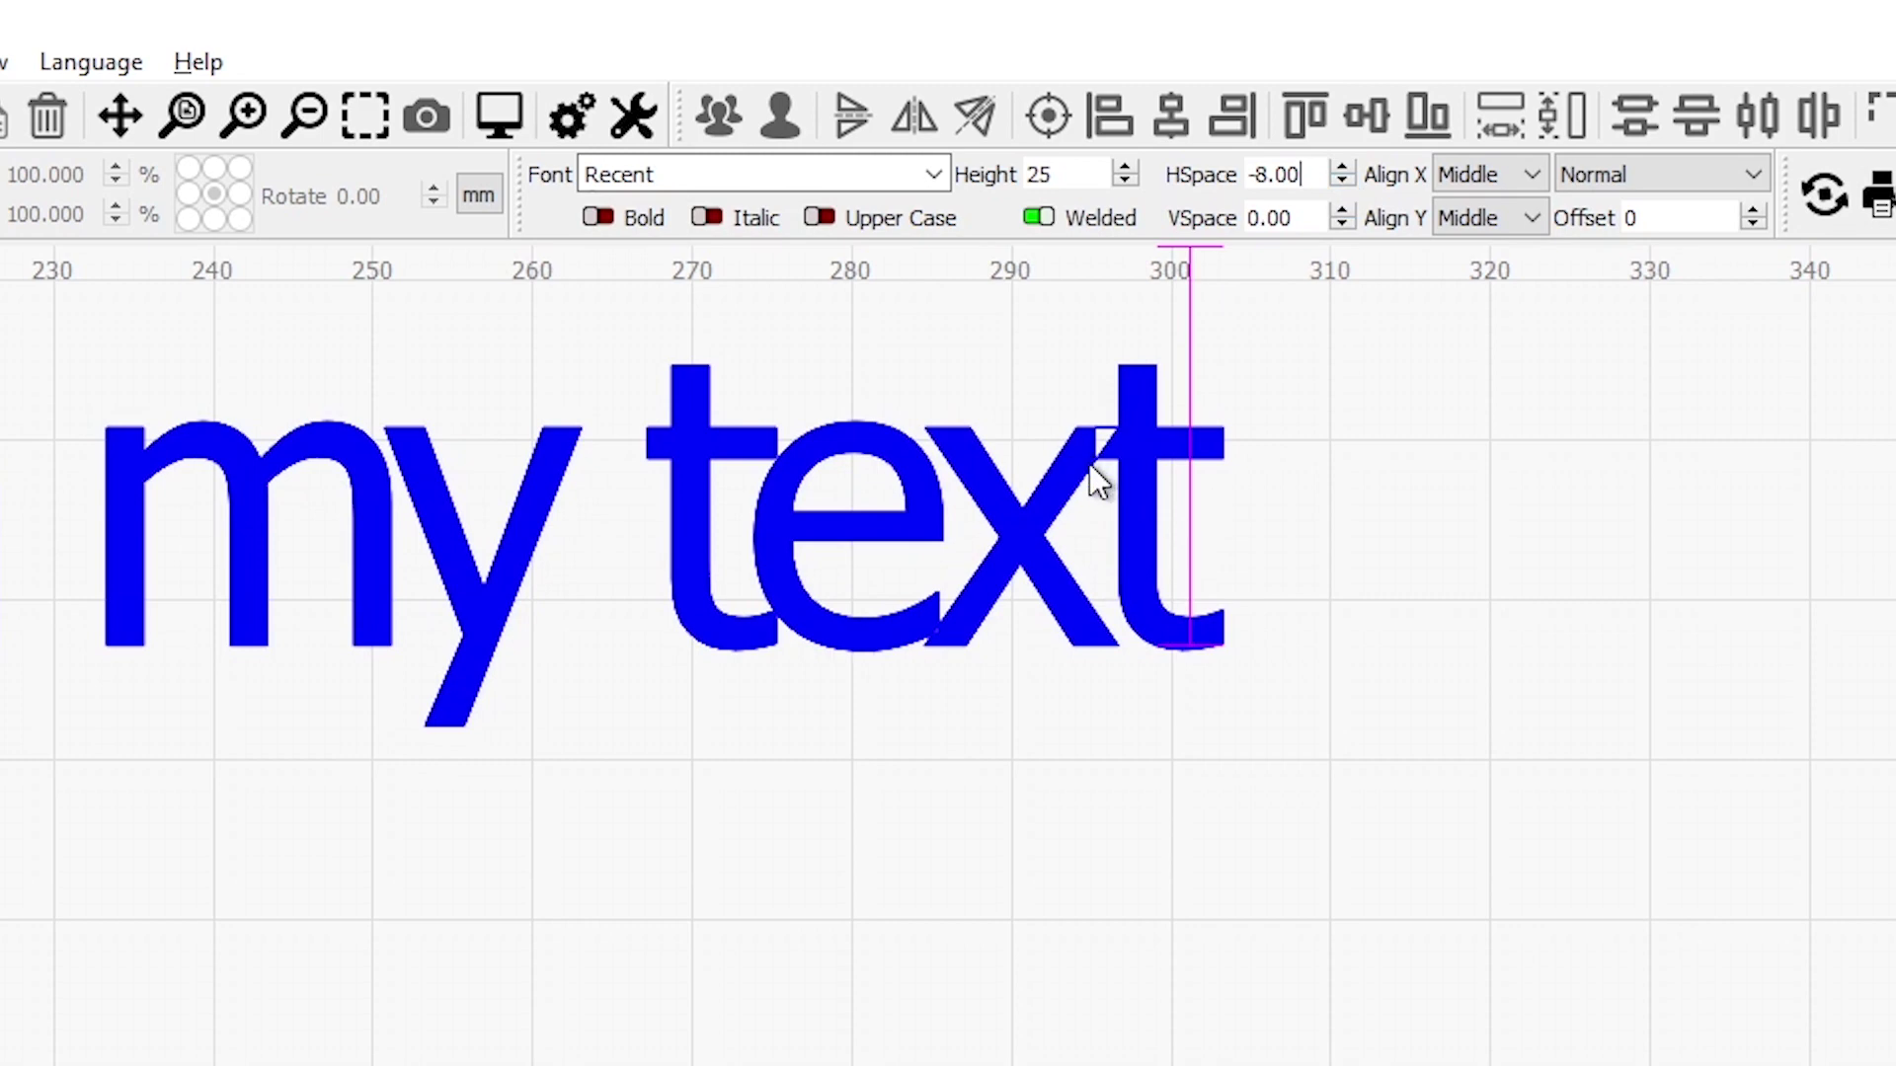
click(1083, 796)
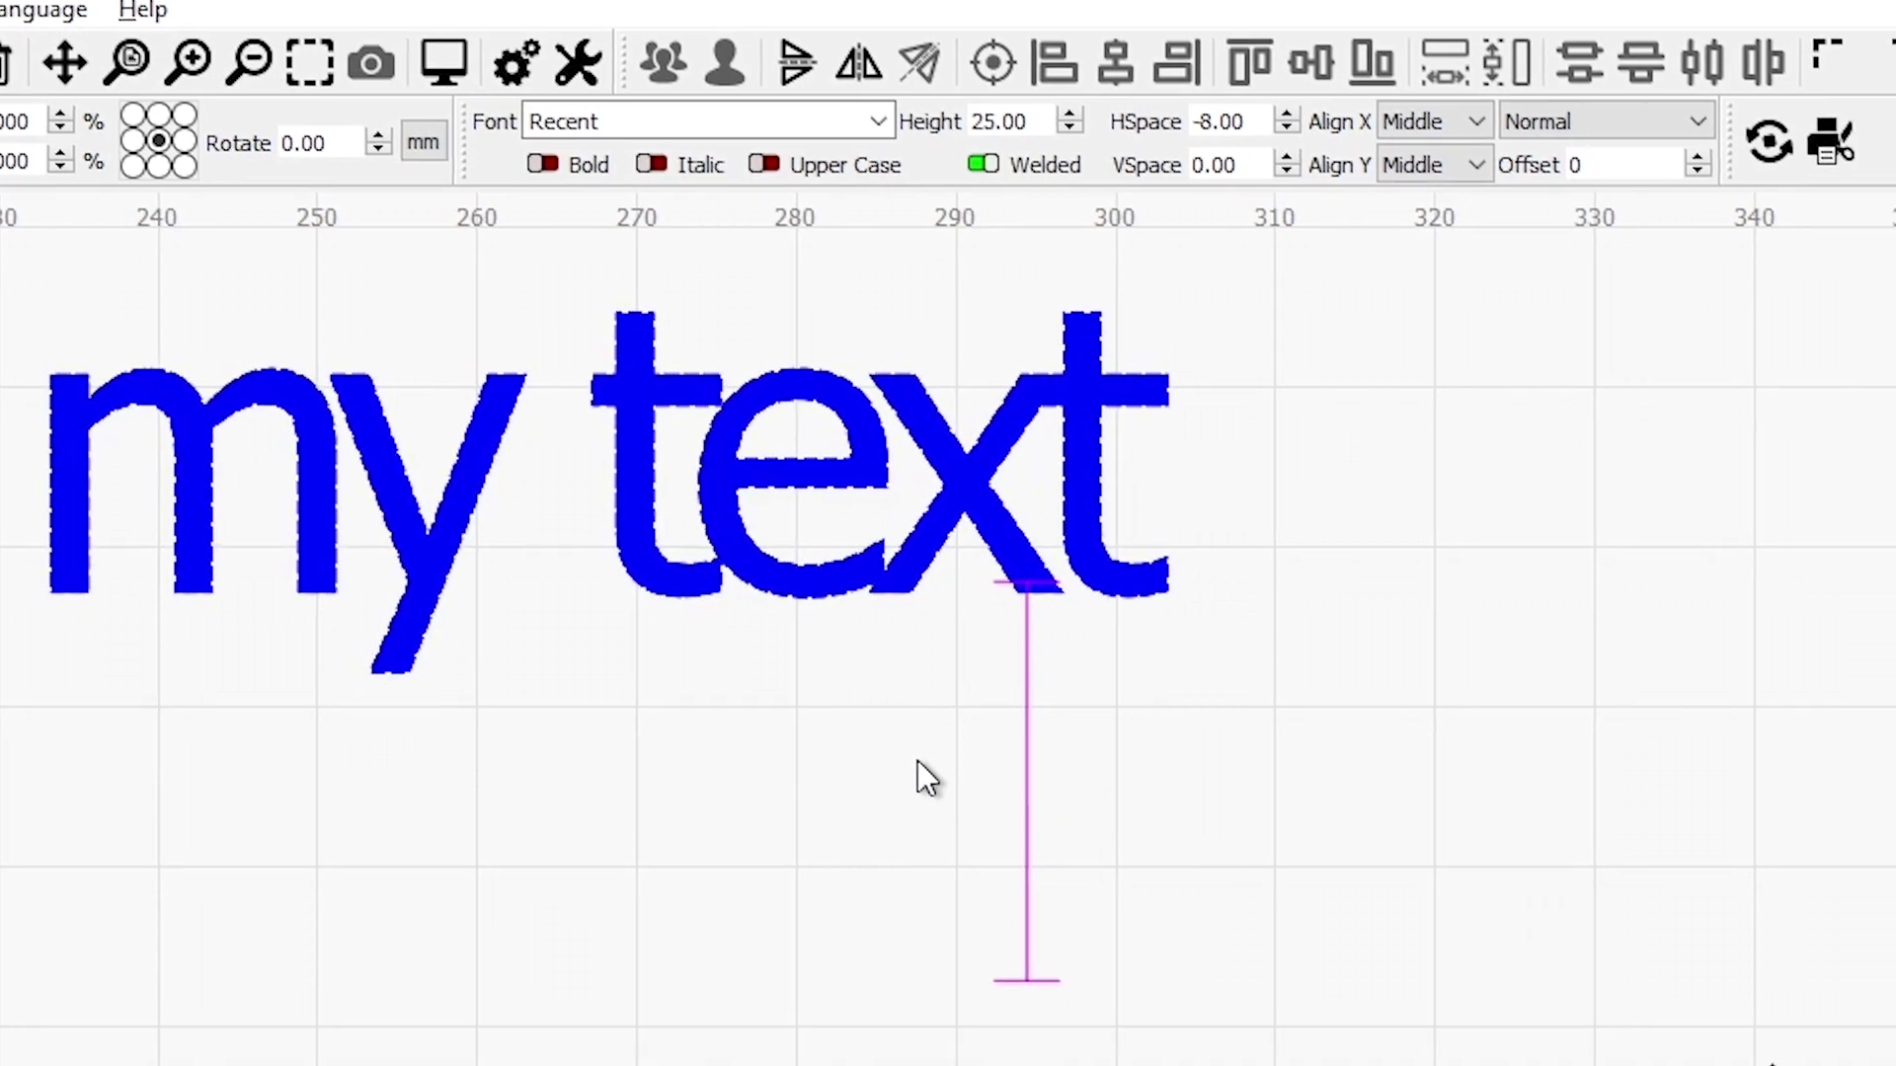
Step: Check the job in the engraving Preview window, then close it
key(alt+p)
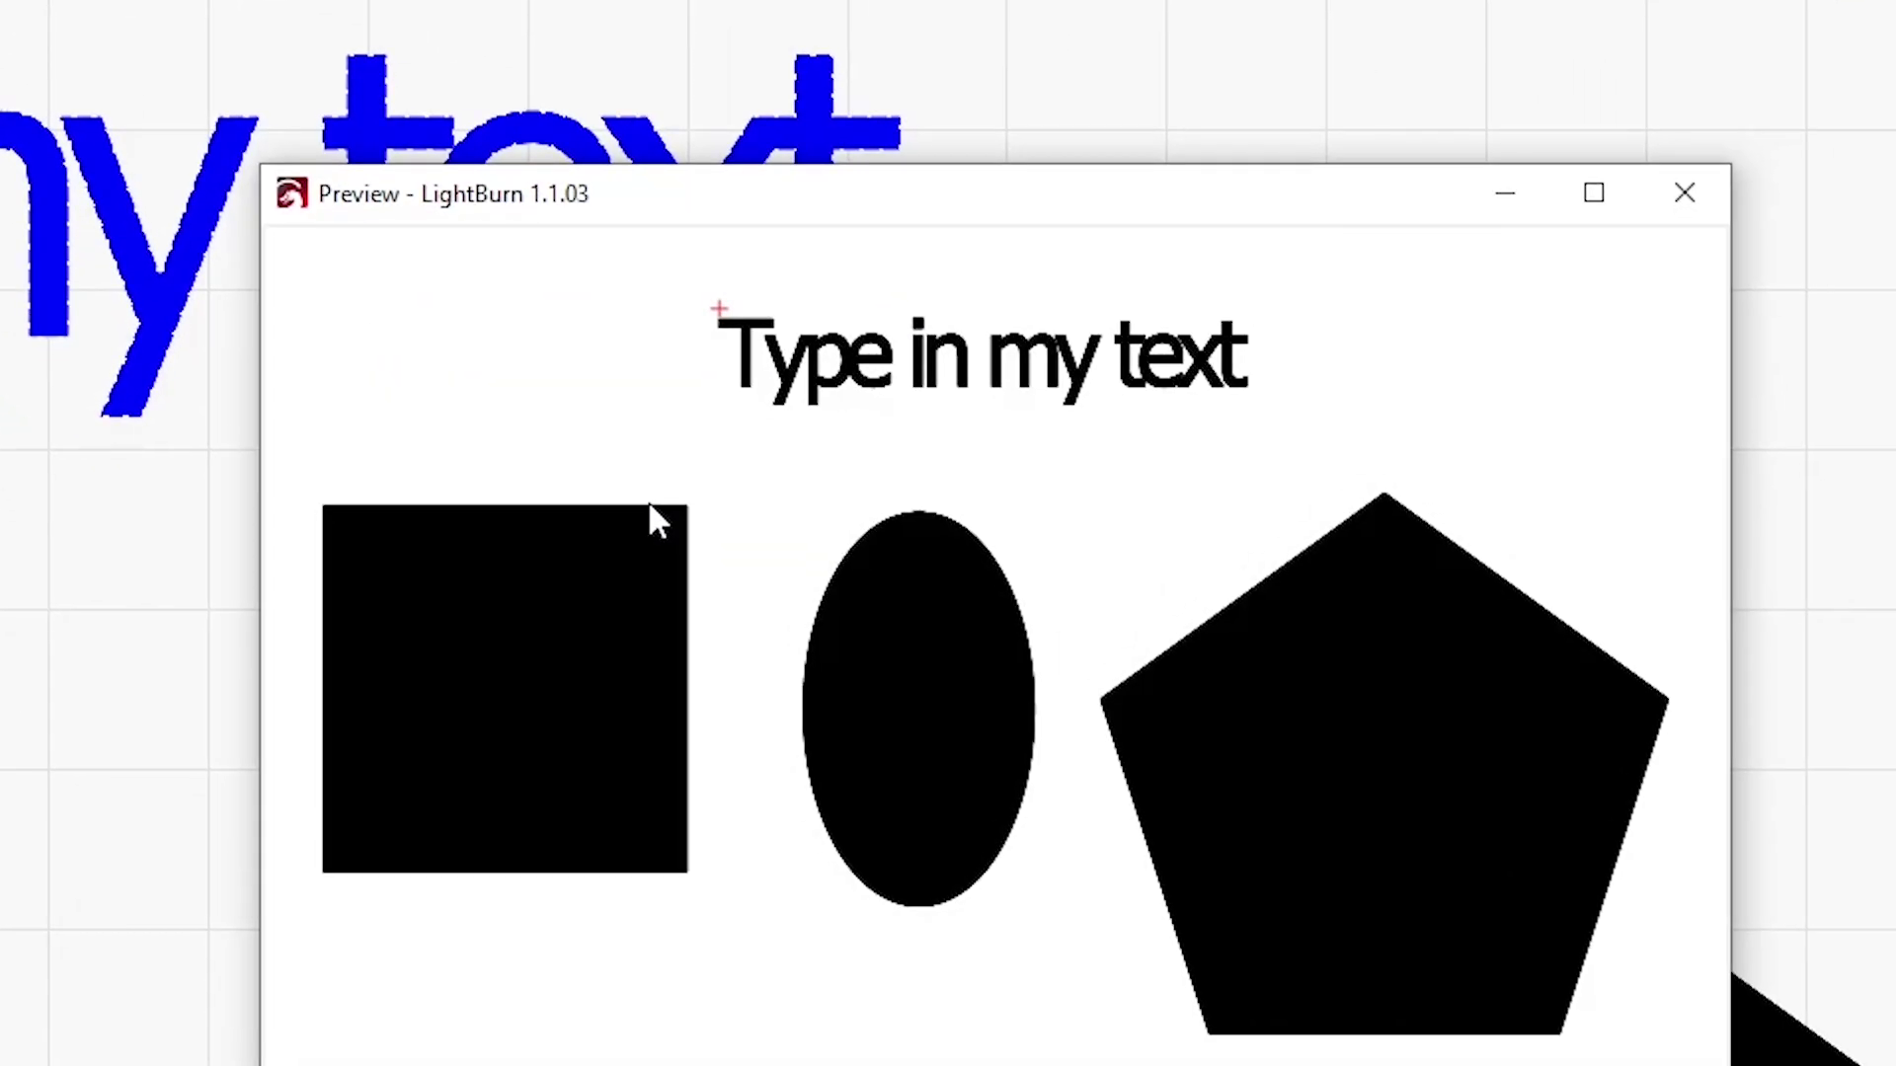
scroll(1167, 335, up, 5)
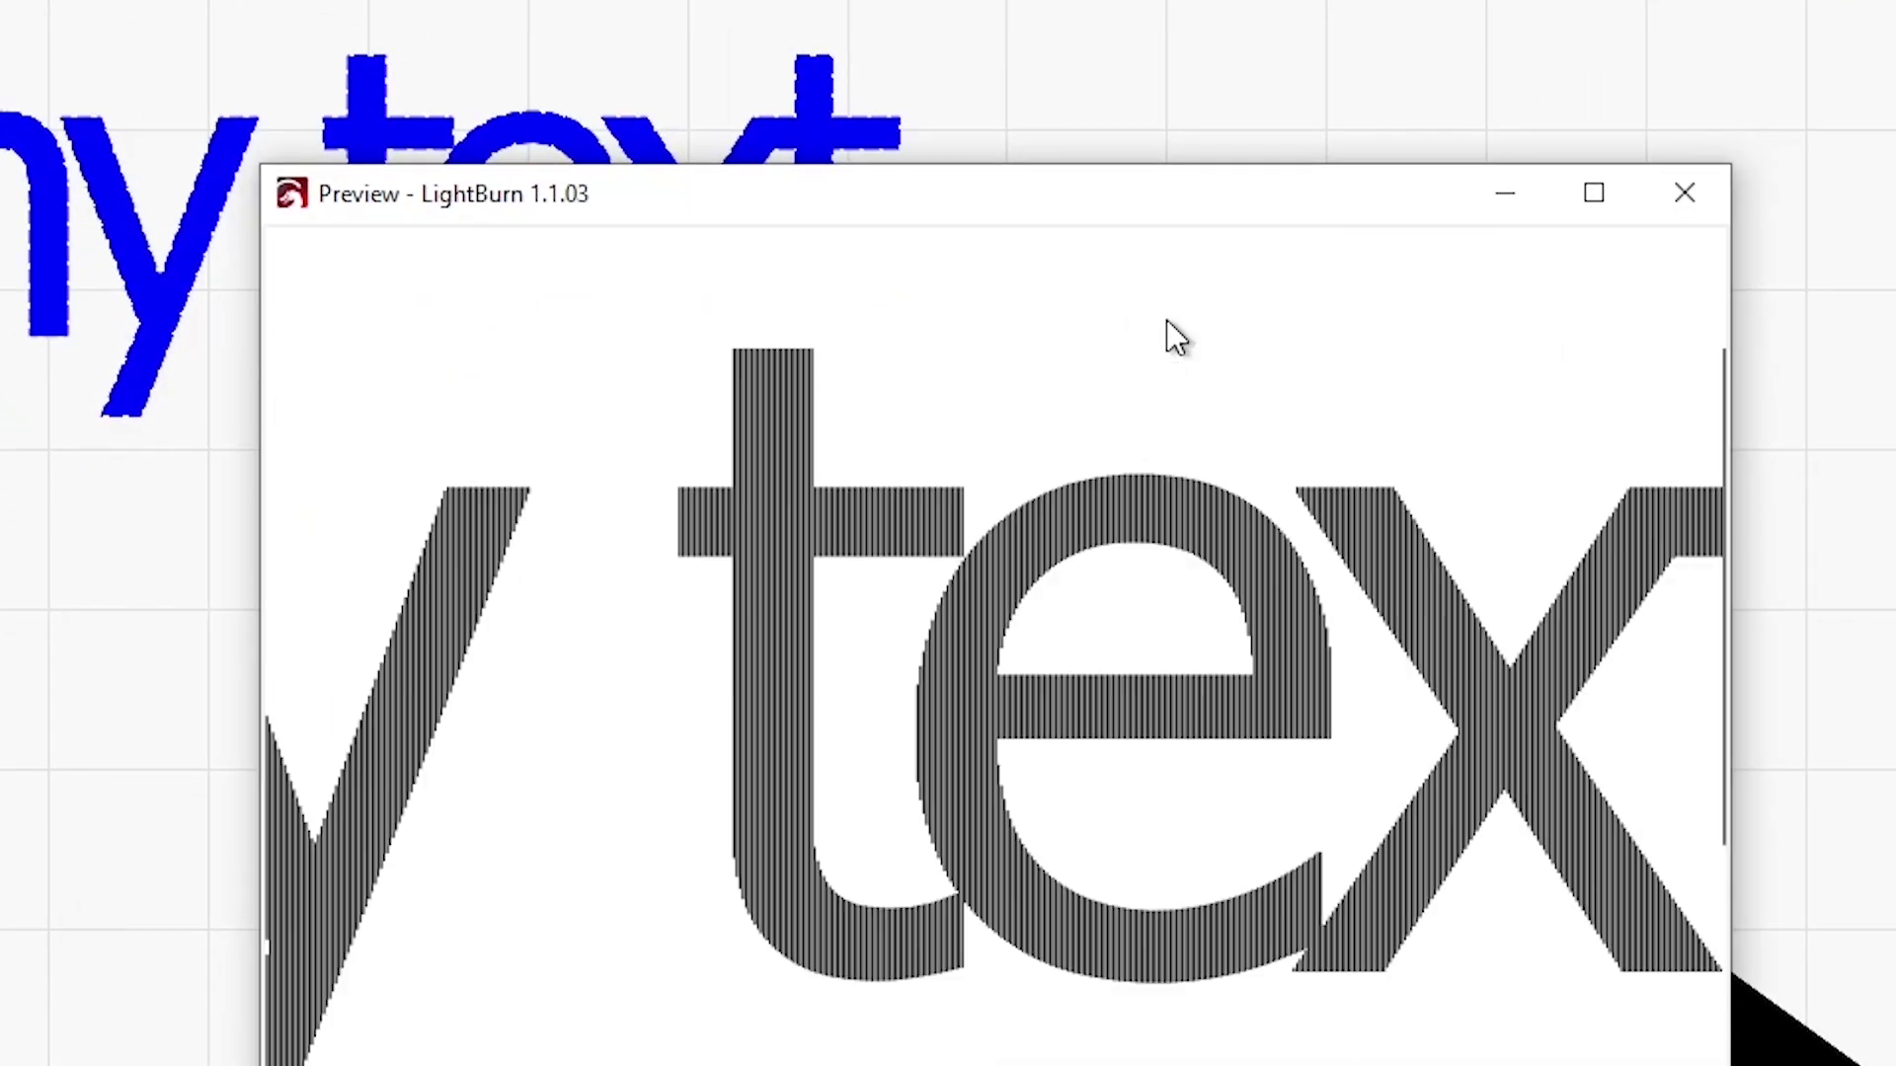
scroll(1713, 592, down, 5)
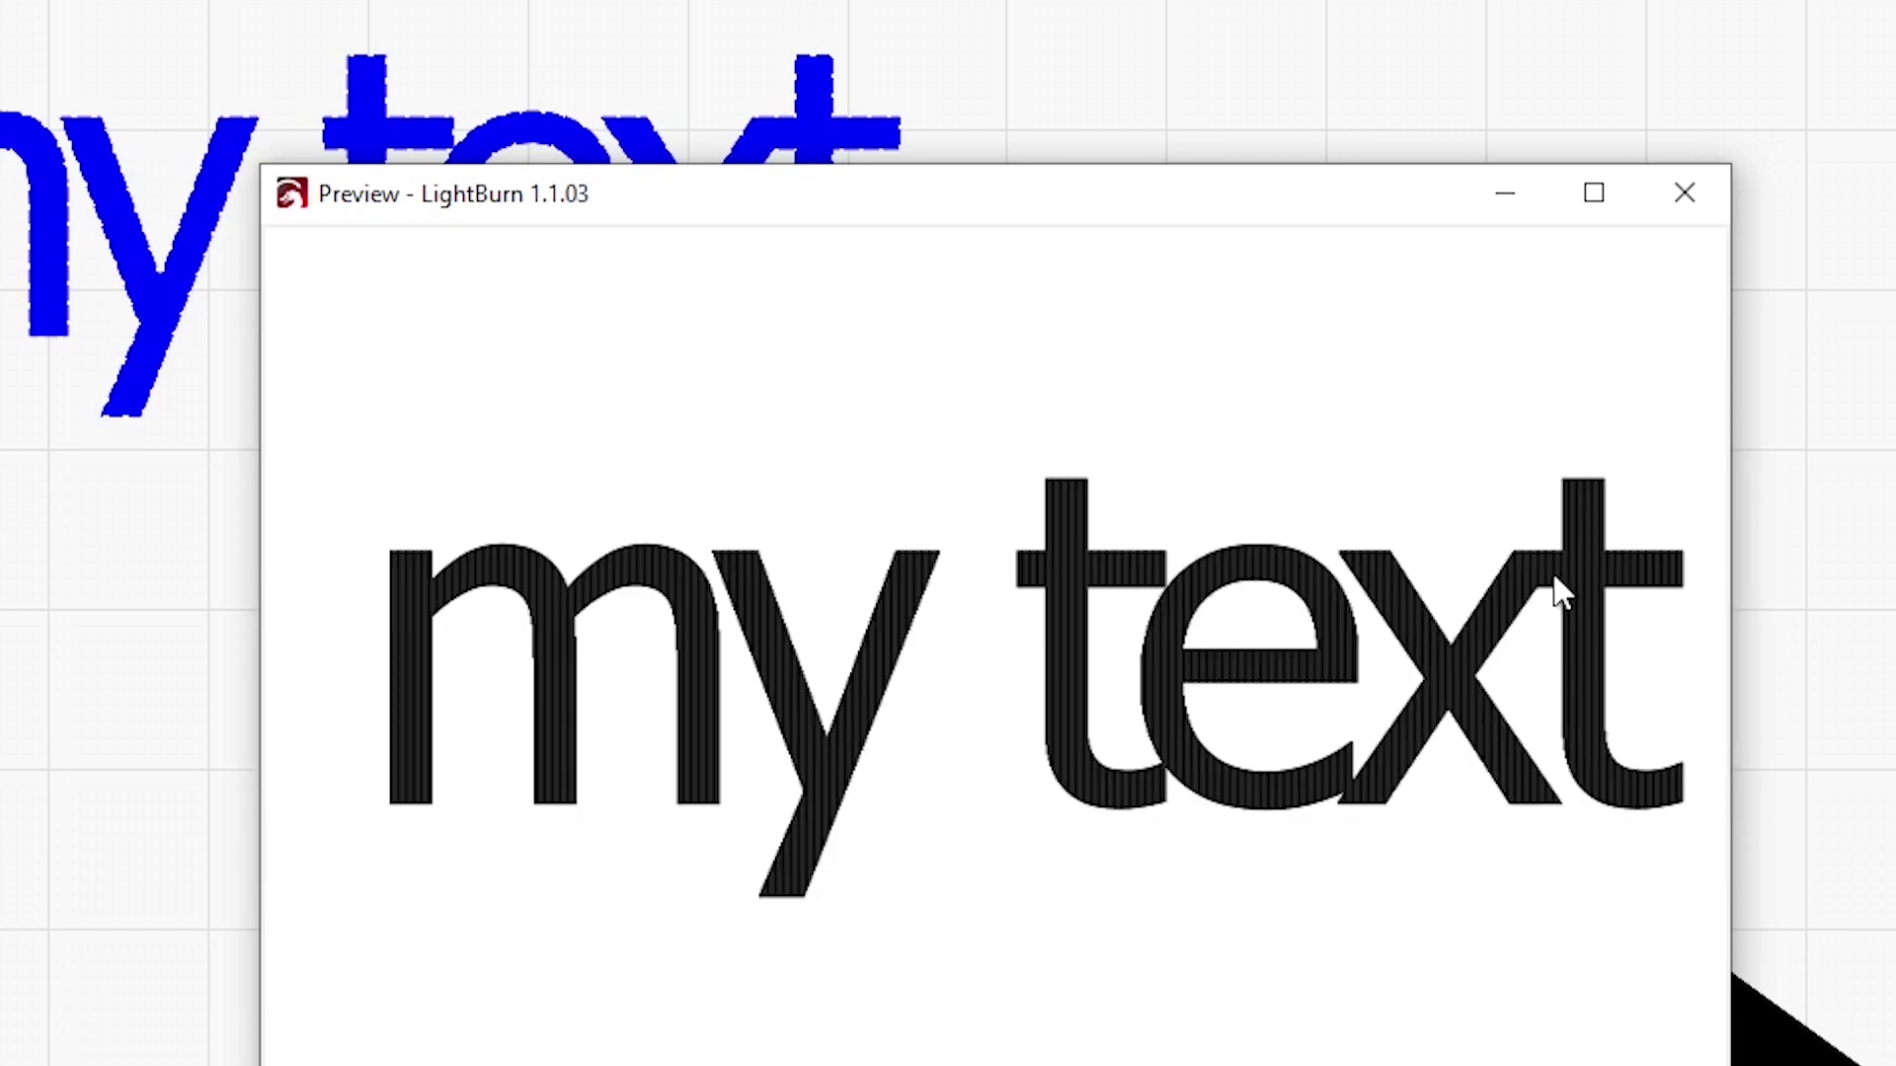
scroll(1554, 579, up, 5)
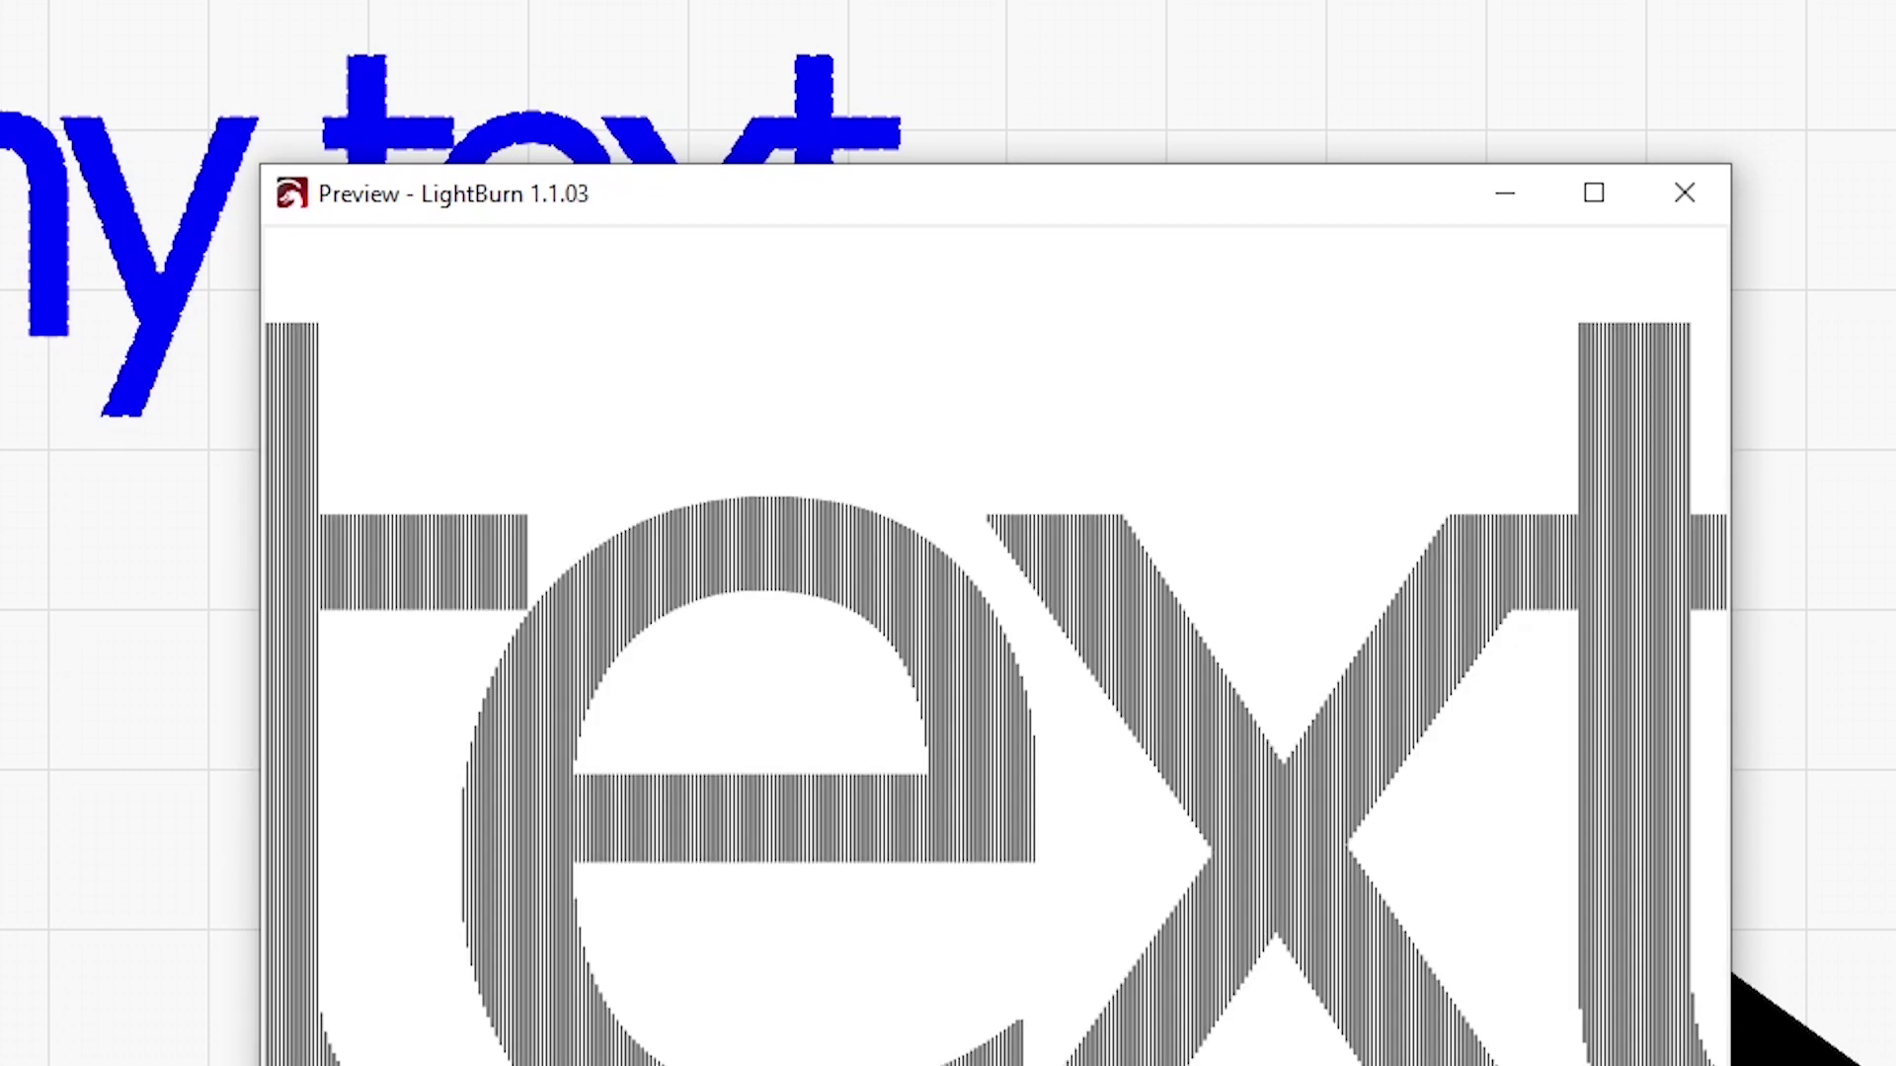
key(Escape)
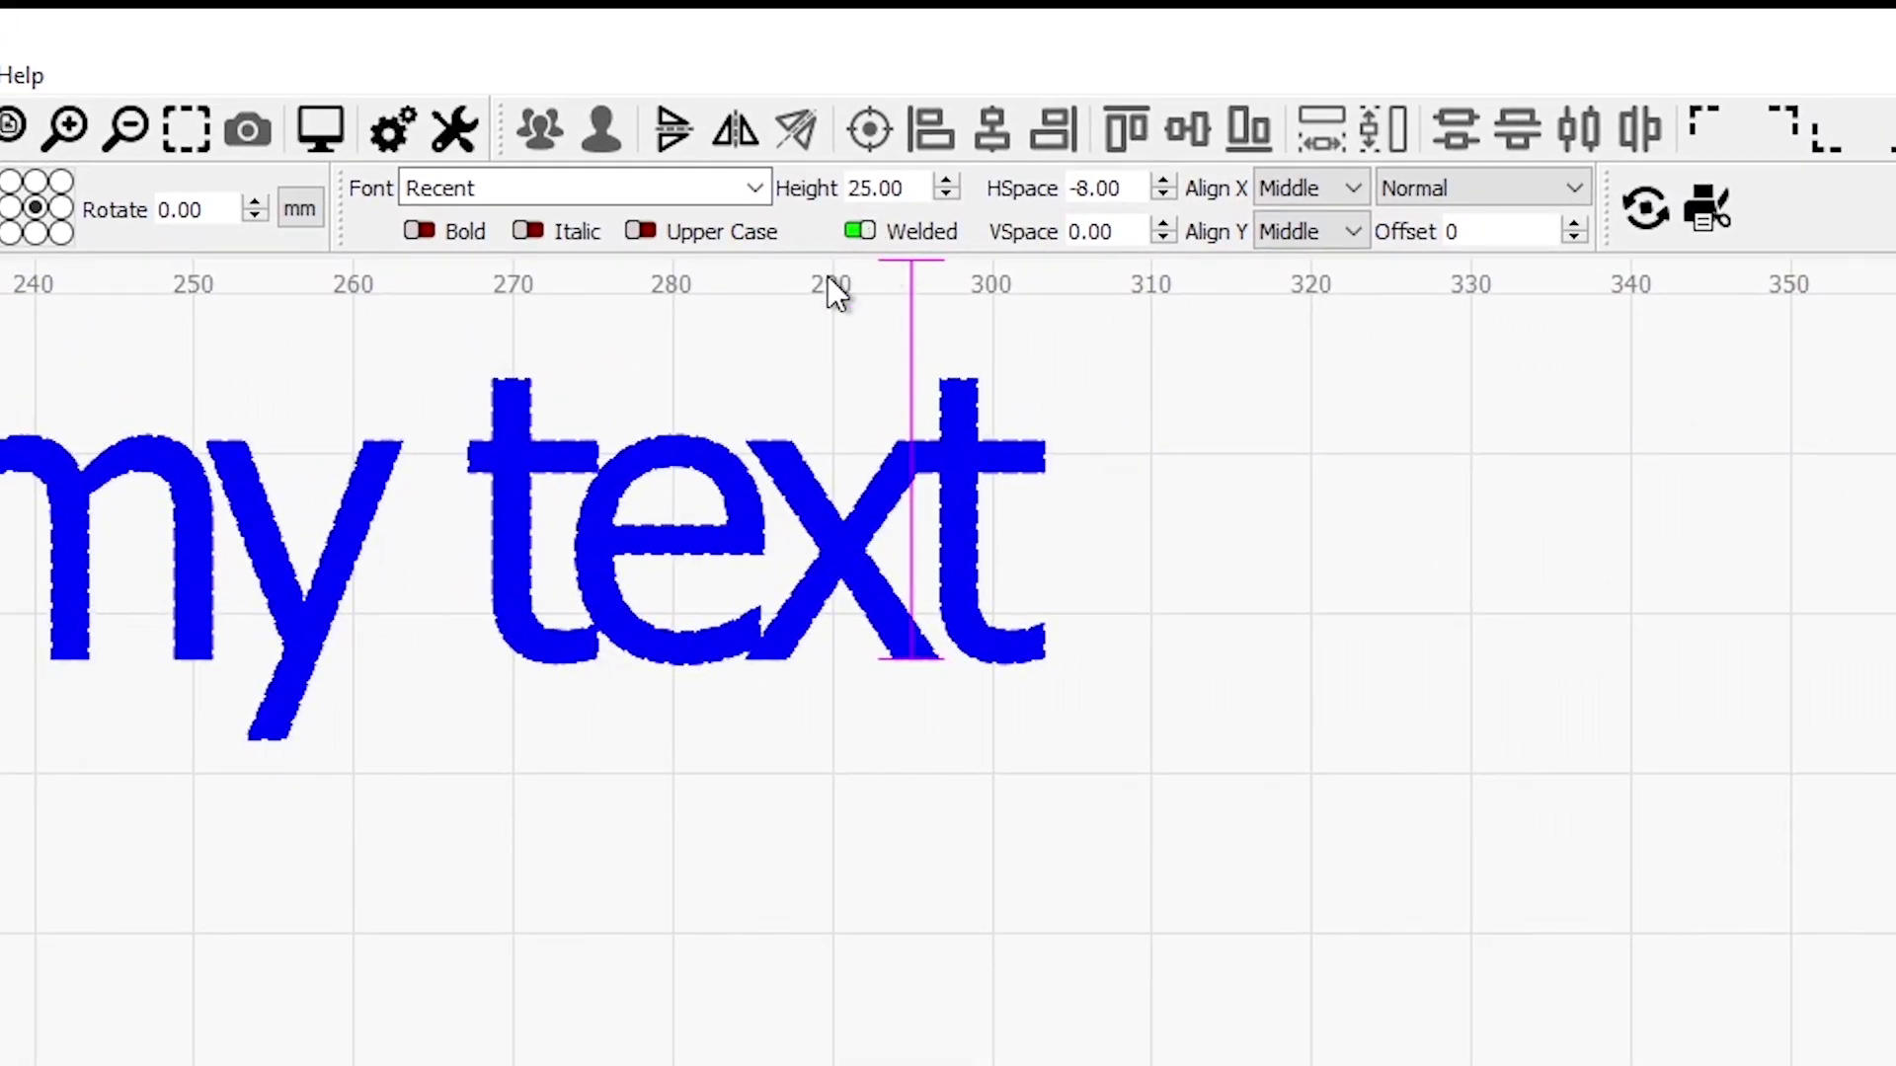
Step: Turn off welding on the text, then zoom in to inspect the letters in the job preview
click(859, 231)
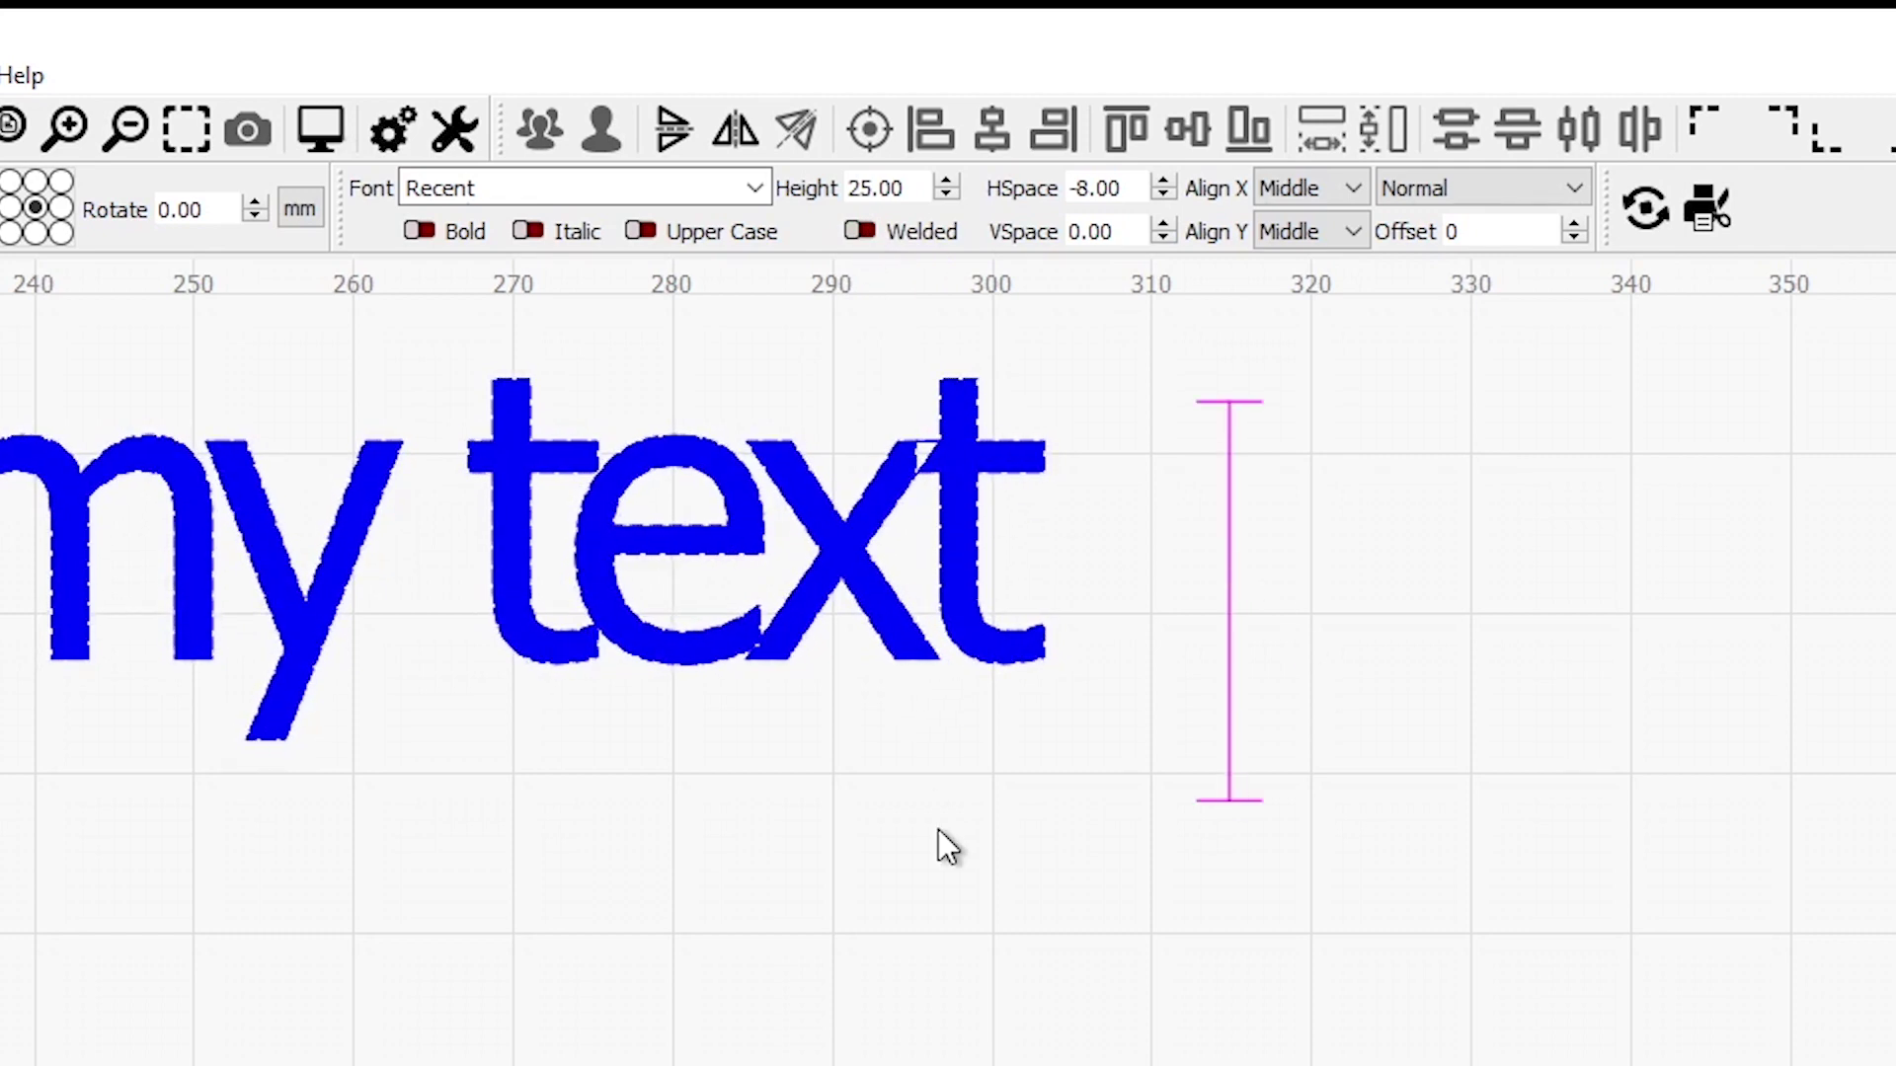
key(alt+p)
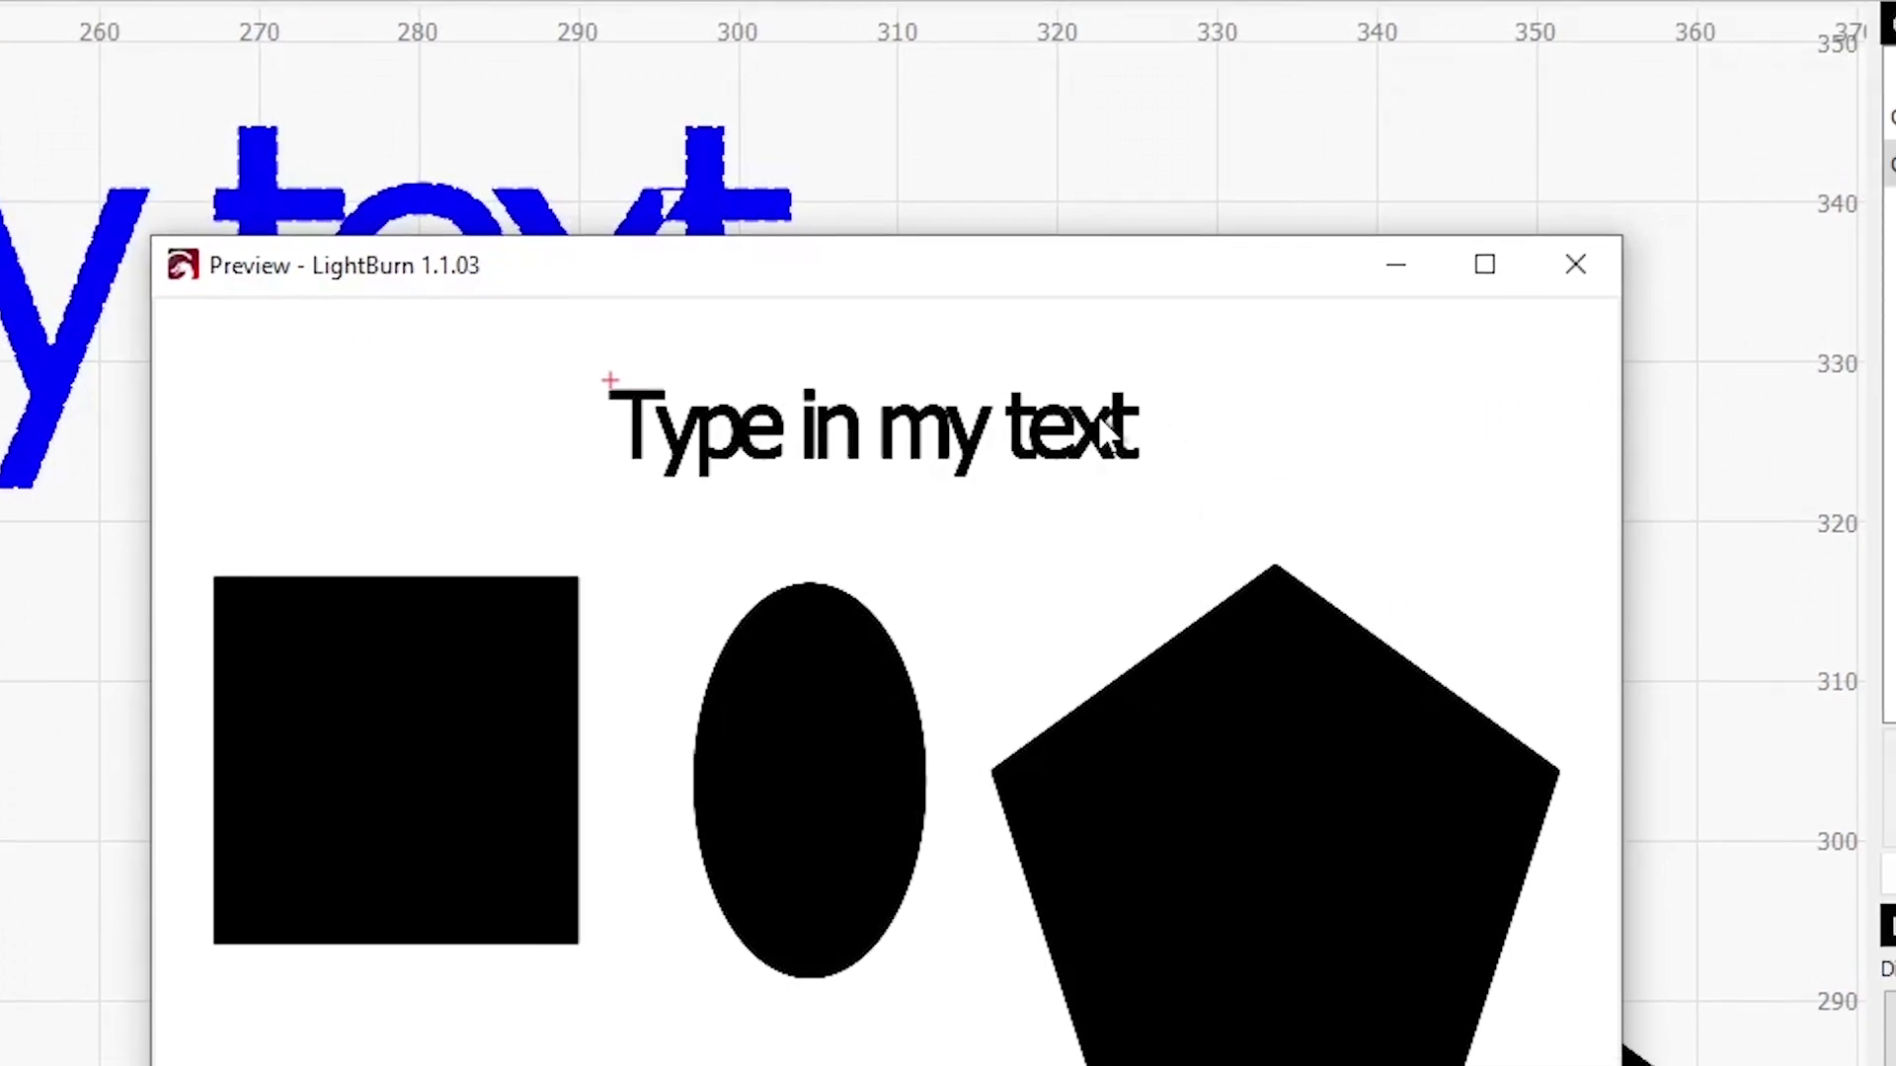
scroll(1100, 417, up, 5)
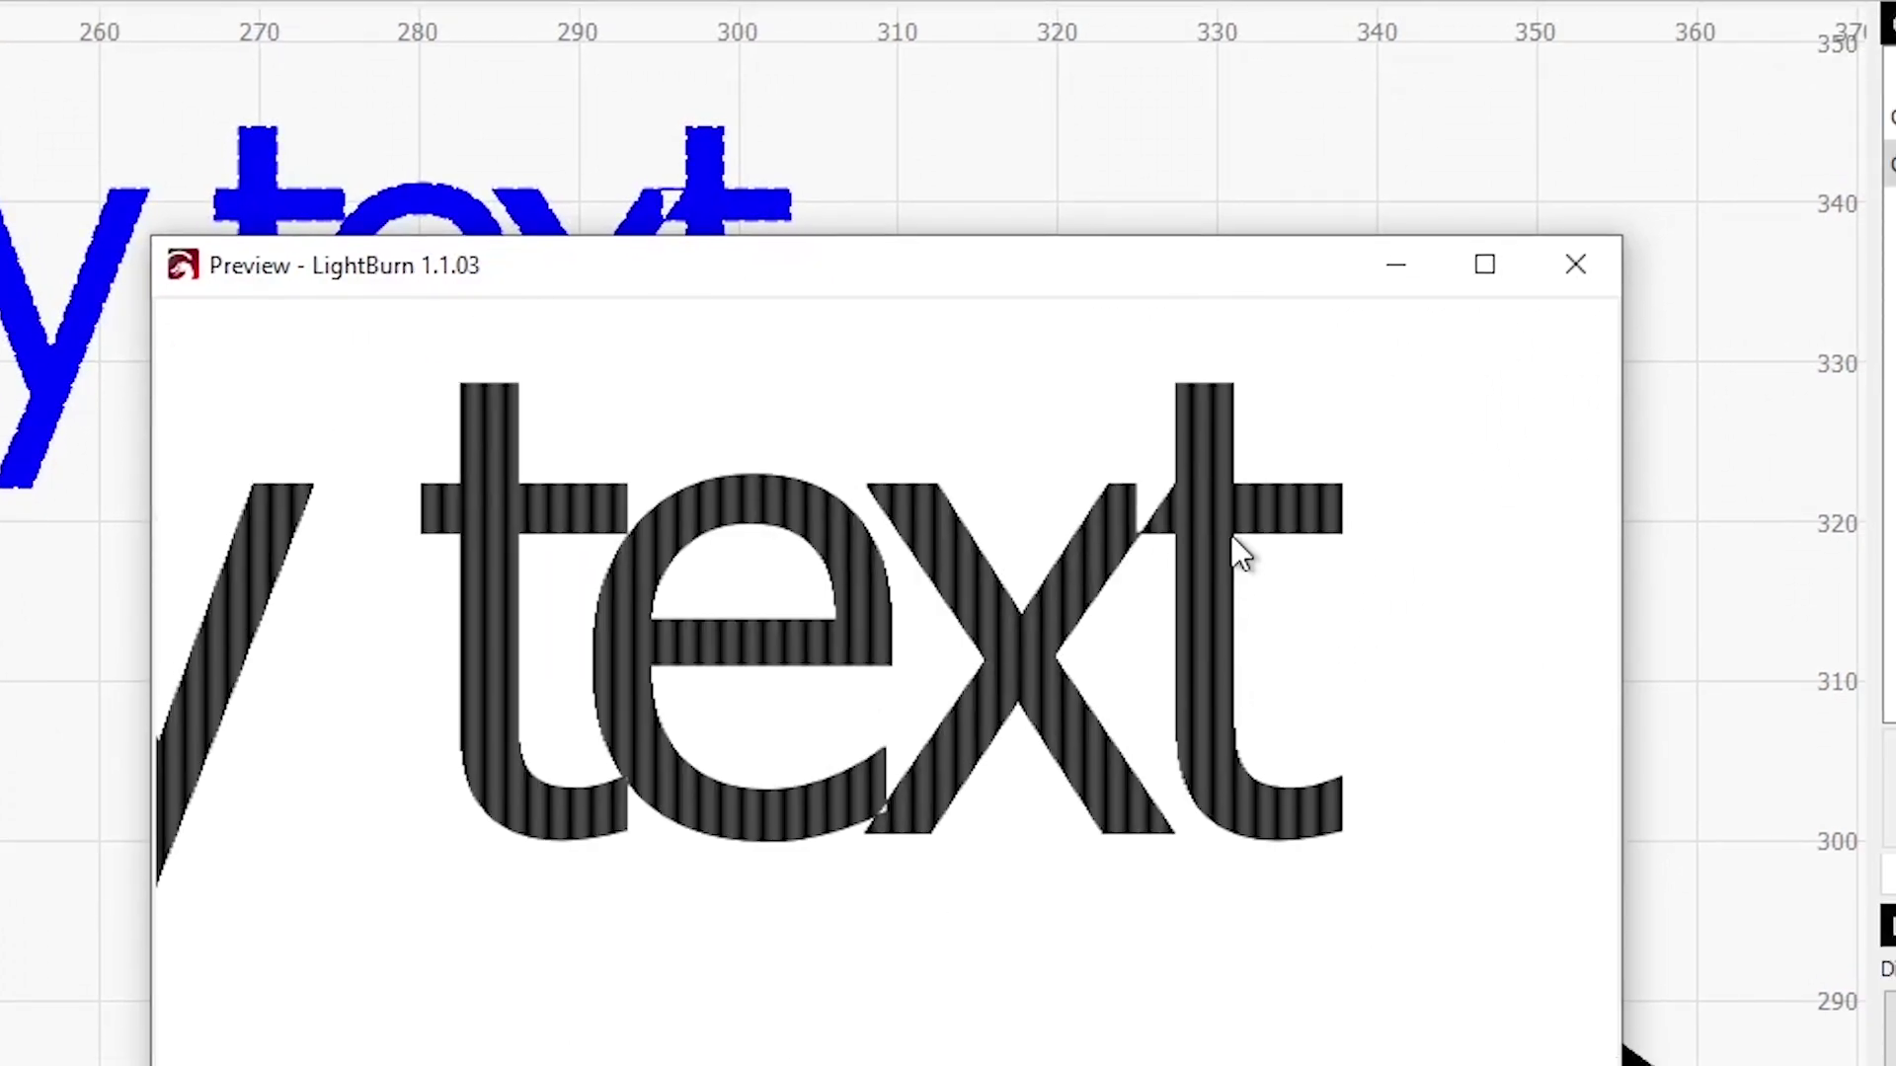
scroll(1230, 539, up, 6)
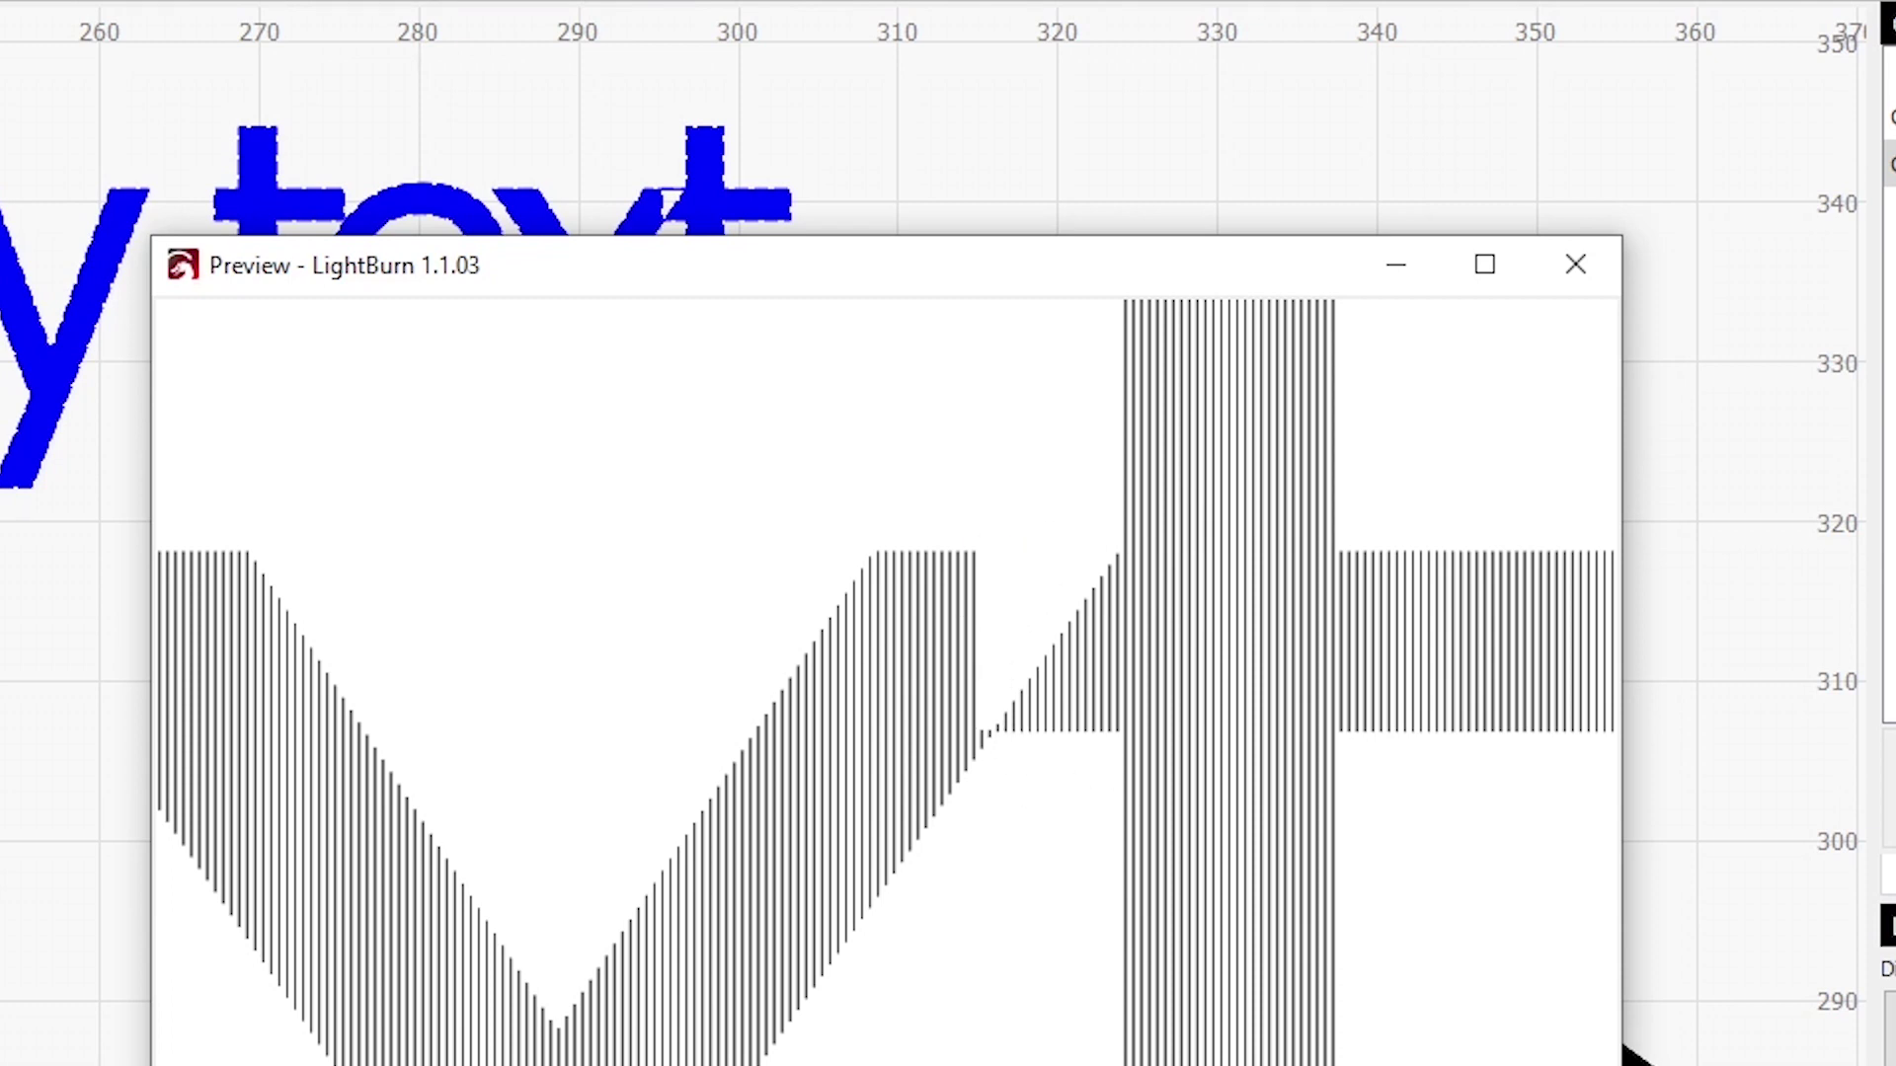
key(Escape)
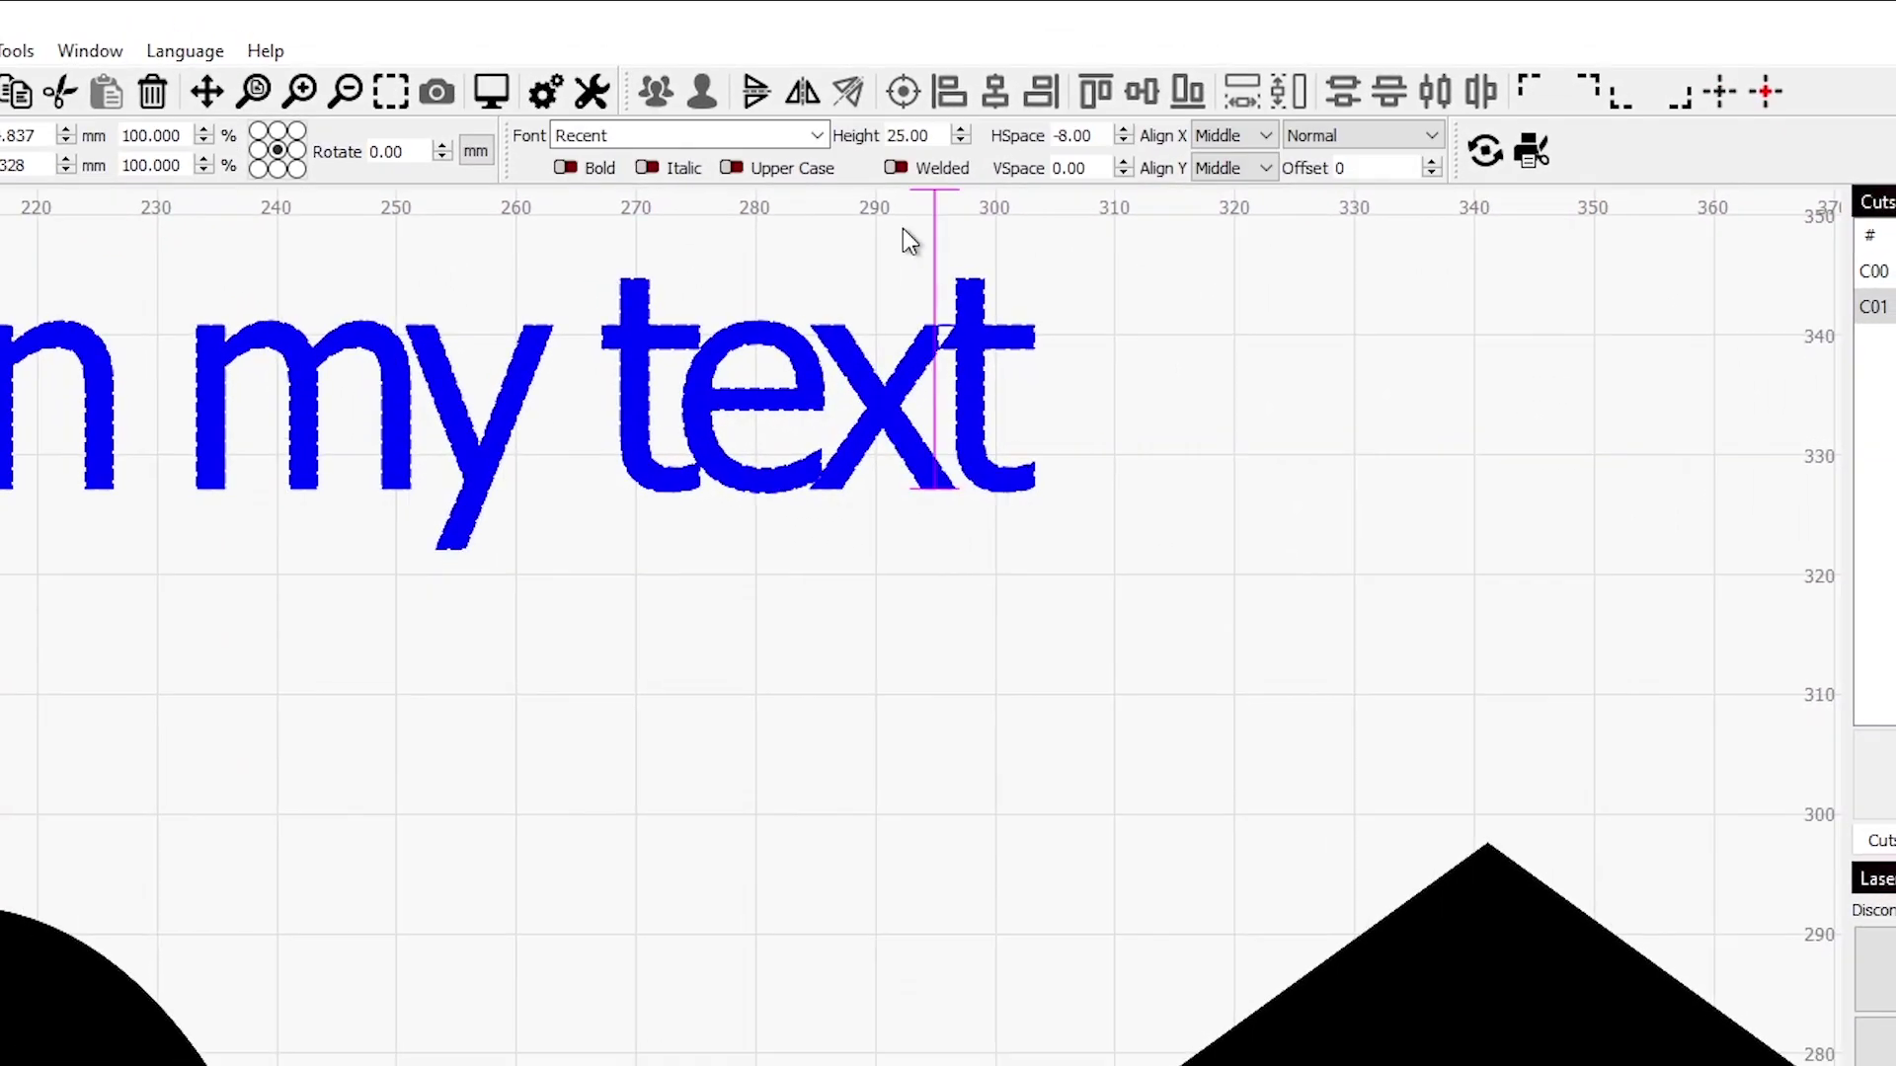
Step: Switch Welded back on so the letters at -8.00 spacing merge into one shape
click(897, 168)
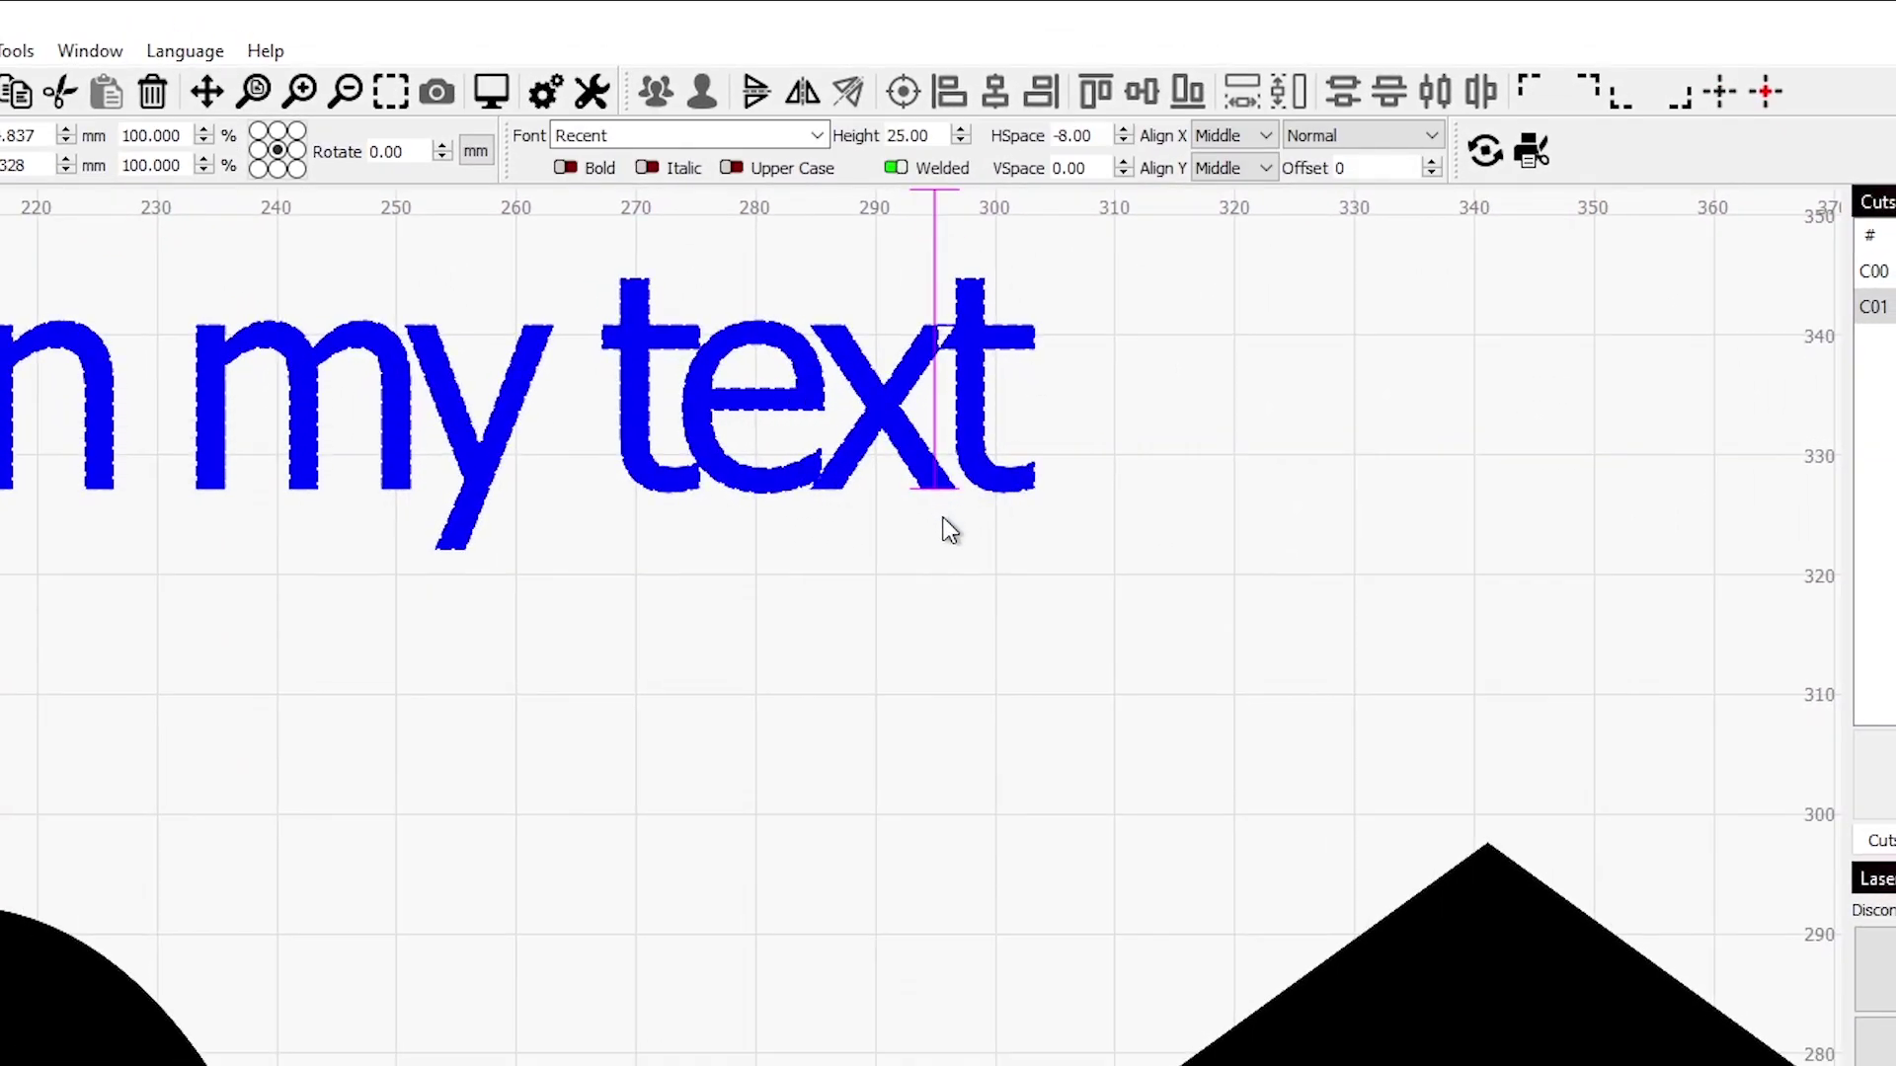